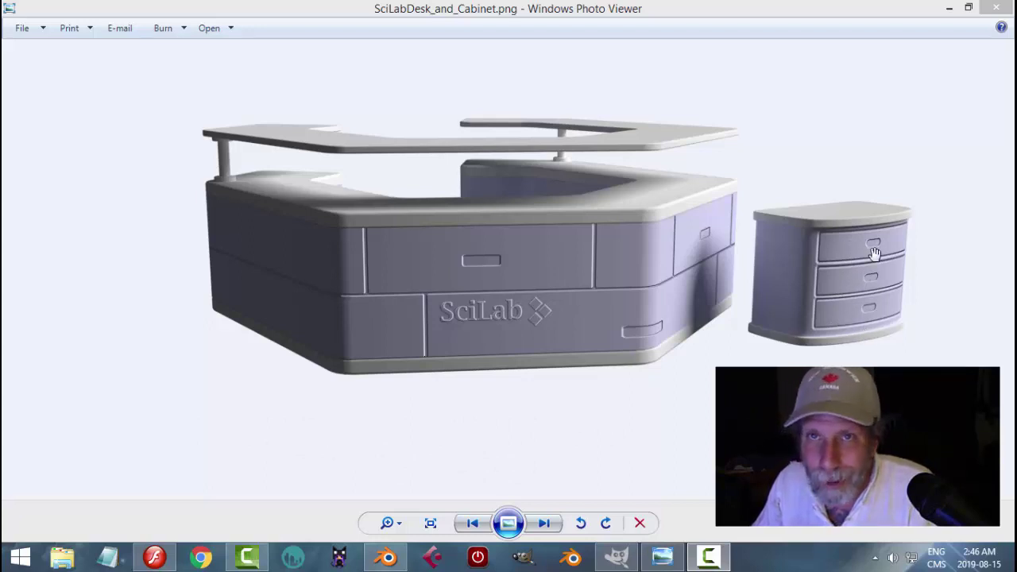
Switch to Blender, set the render engine to Cycles Render and the render device to GPU Compute.
{"action": "left_click", "coordinate": [402, 560]}
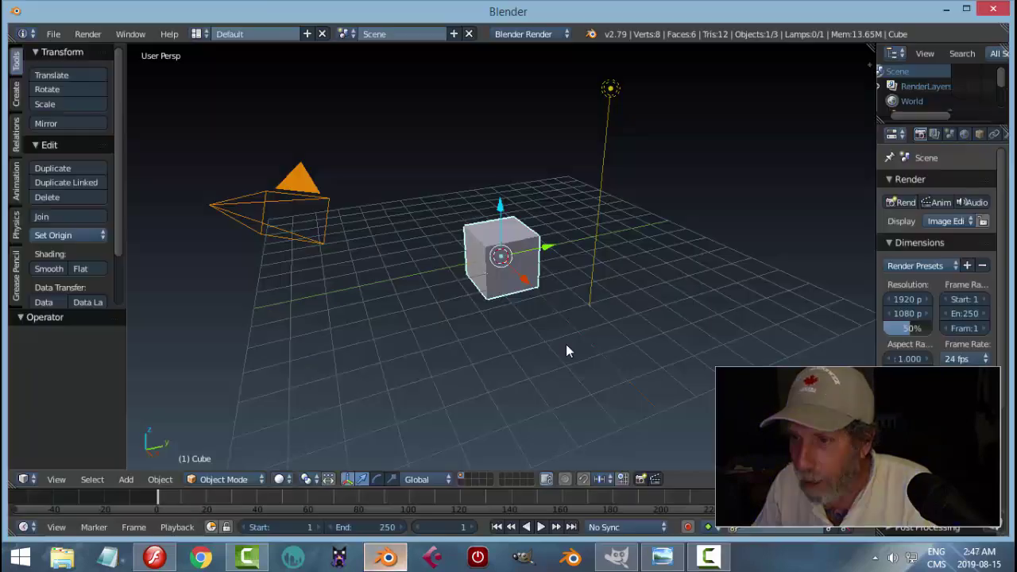
{"action": "left_click", "coordinate": [530, 35]}
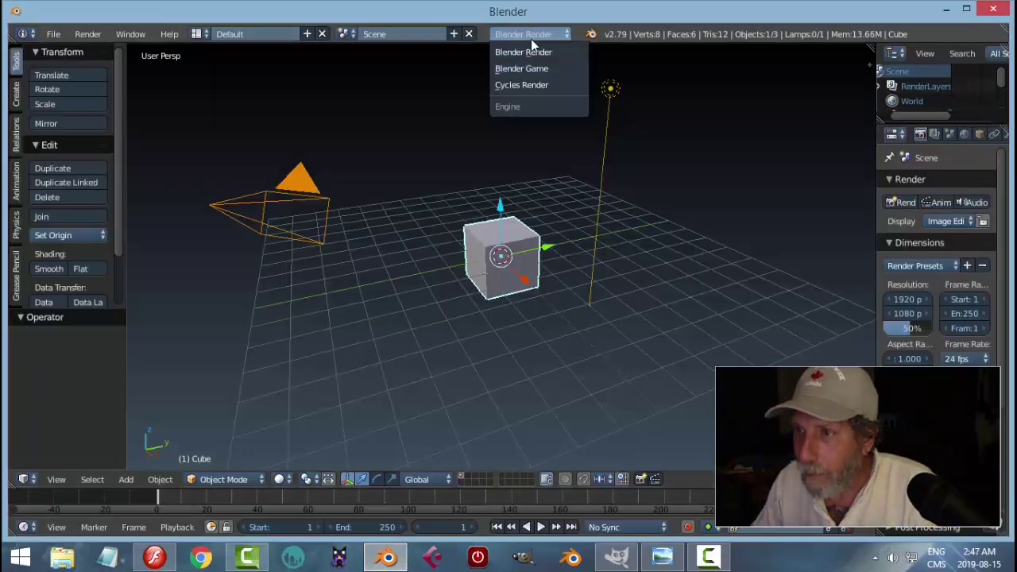
{"action": "left_click", "coordinate": [545, 84]}
{"action": "left_click", "coordinate": [934, 258]}
{"action": "left_click", "coordinate": [928, 224]}
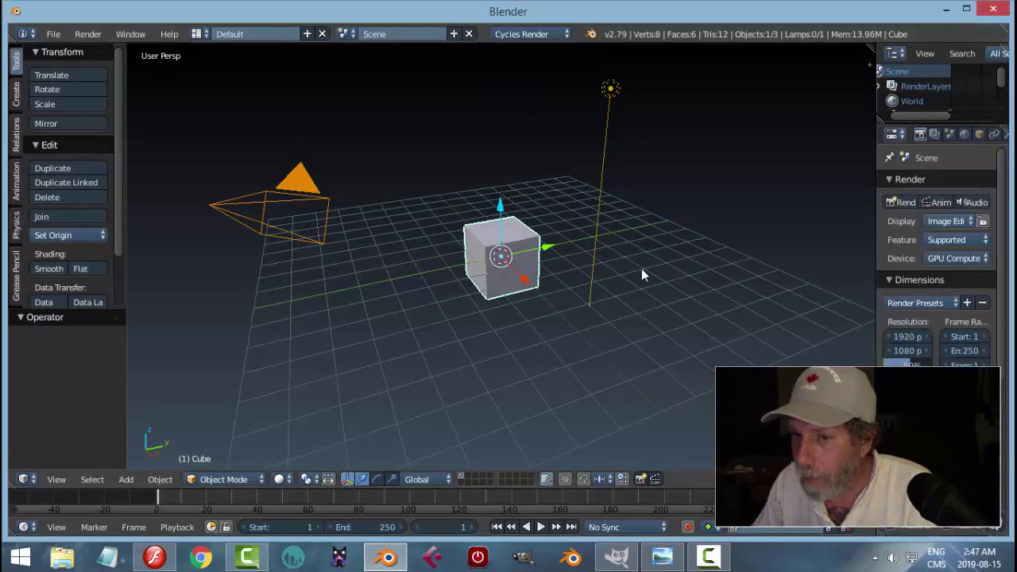
Turn on the on-screen display of pressed keys and mouse buttons in the 3D view.
{"action": "key", "text": "n"}
{"action": "scroll", "coordinate": [865, 212], "scroll_direction": "down", "scroll_amount": 12}
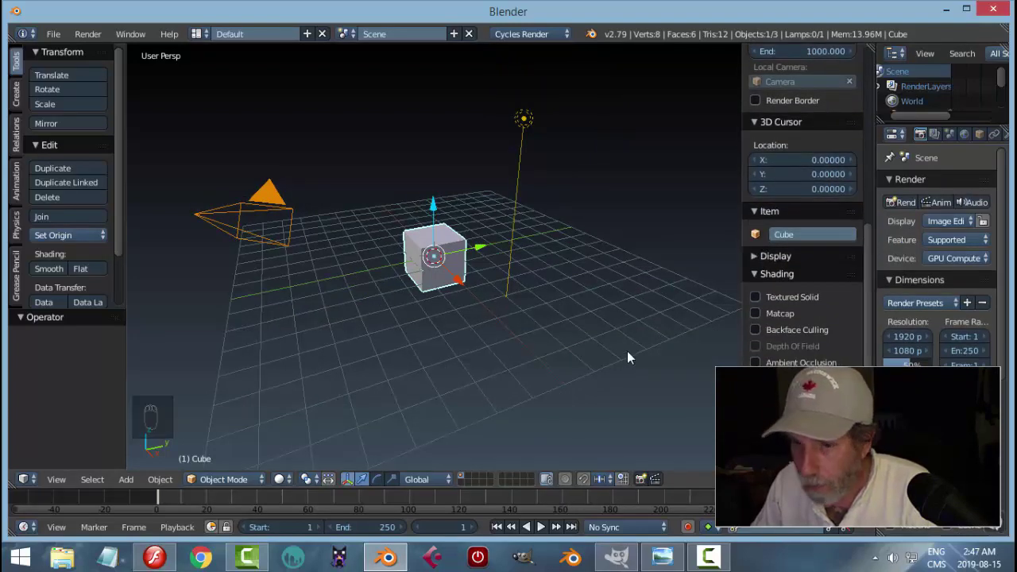
{"action": "key", "text": "n"}
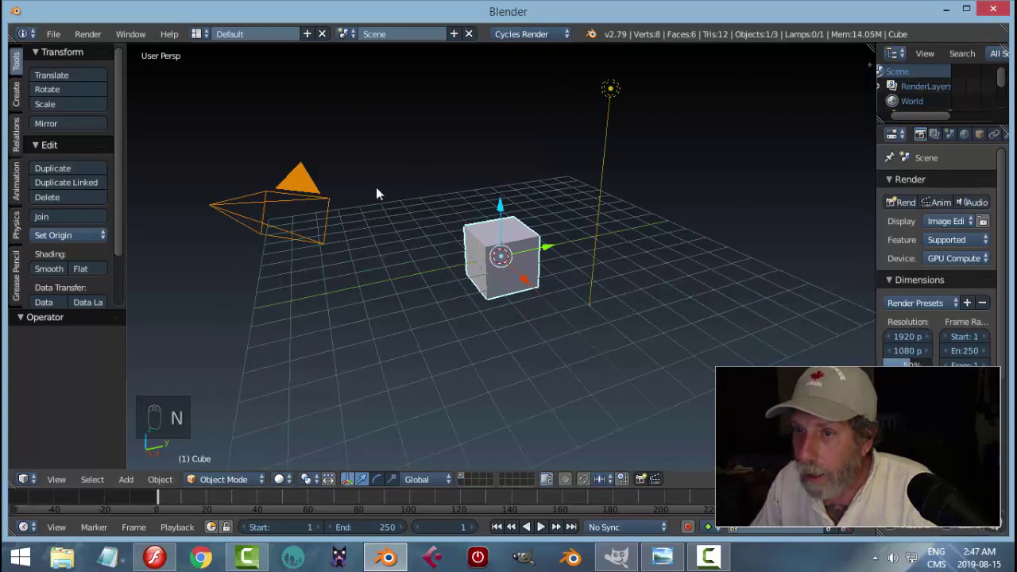
Change the scene's lamp to a Sun lamp and enable nodes for it.
{"action": "right_click", "coordinate": [316, 195]}
{"action": "right_click", "coordinate": [605, 92]}
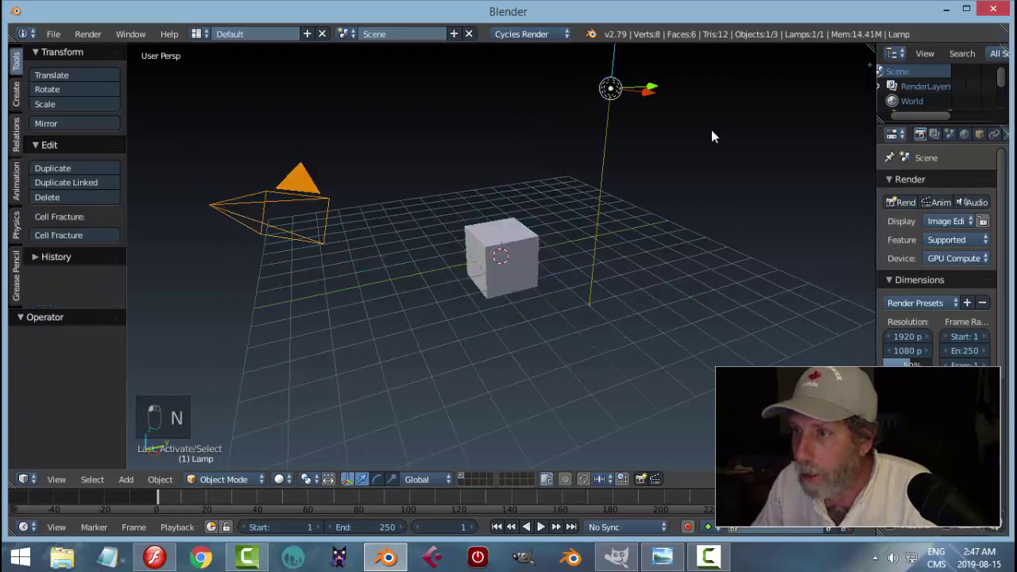
{"action": "scroll", "coordinate": [985, 137], "scroll_direction": "down", "scroll_amount": 2}
{"action": "left_click", "coordinate": [979, 135]}
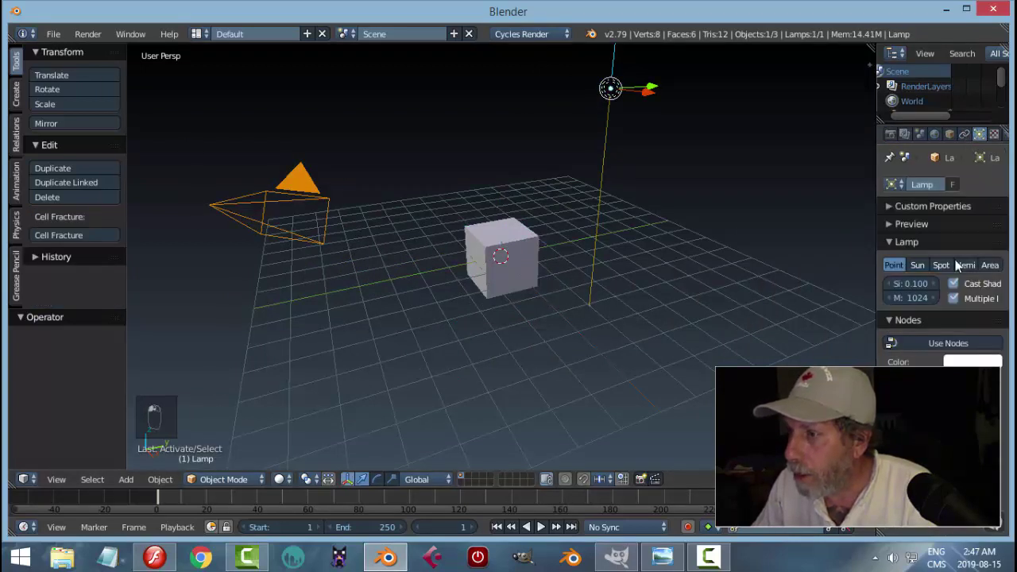
{"action": "left_click", "coordinate": [916, 265]}
{"action": "left_click", "coordinate": [937, 343]}
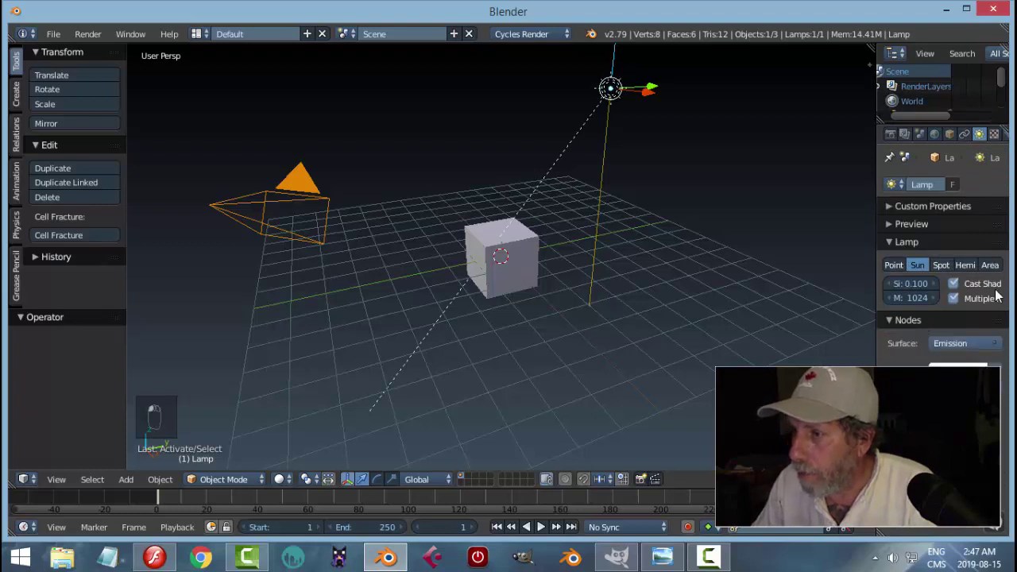
Set the sun lamp's size to 0.3.
{"action": "left_click", "coordinate": [912, 284]}
{"action": "type", "text": "0."}
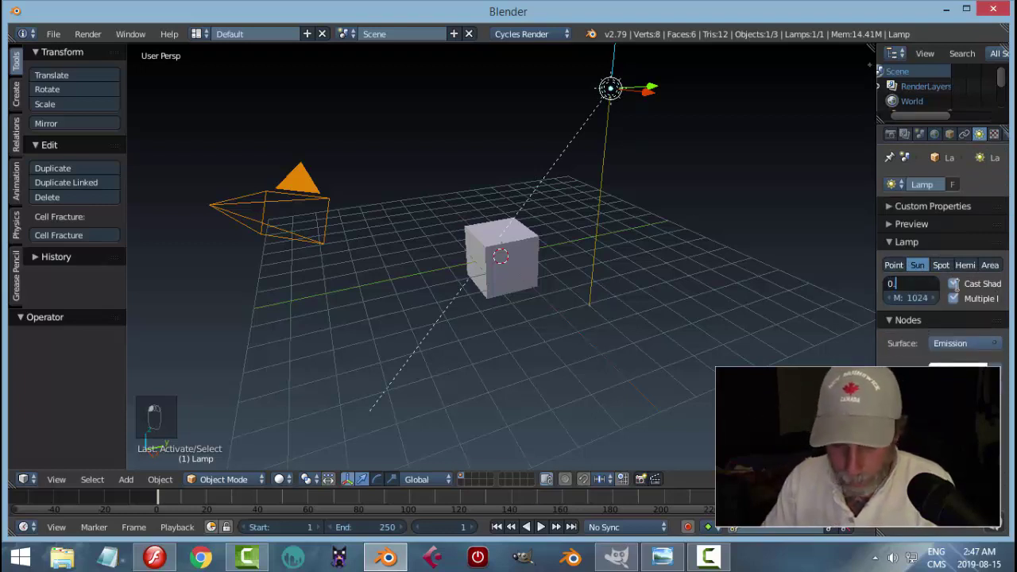
{"action": "type", "text": "3"}
{"action": "key", "text": "Return"}
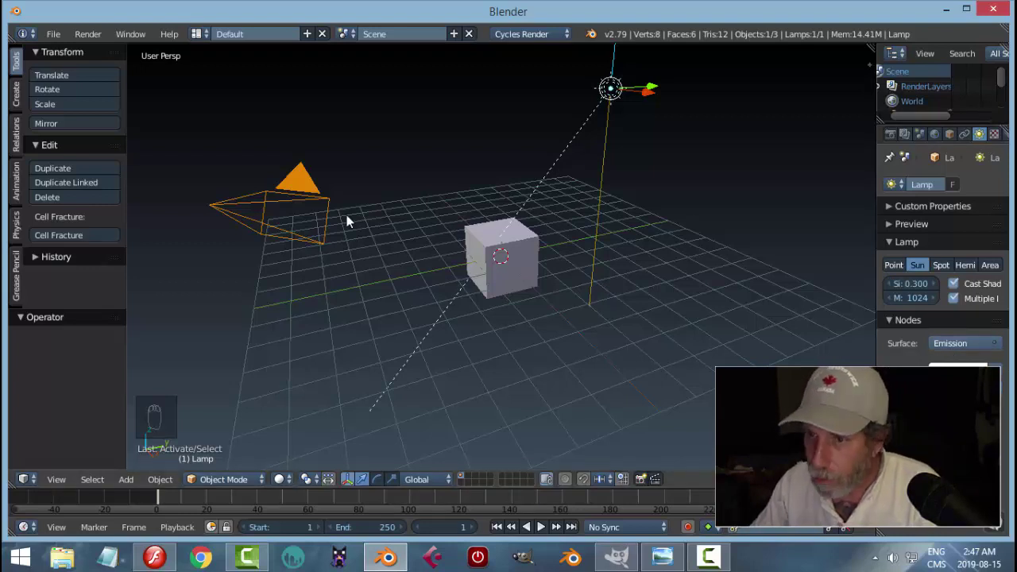
Move the camera and the lamp together to the first layer of the lower row.
{"action": "right_click", "coordinate": [314, 202]}
{"action": "key", "text": "m"}
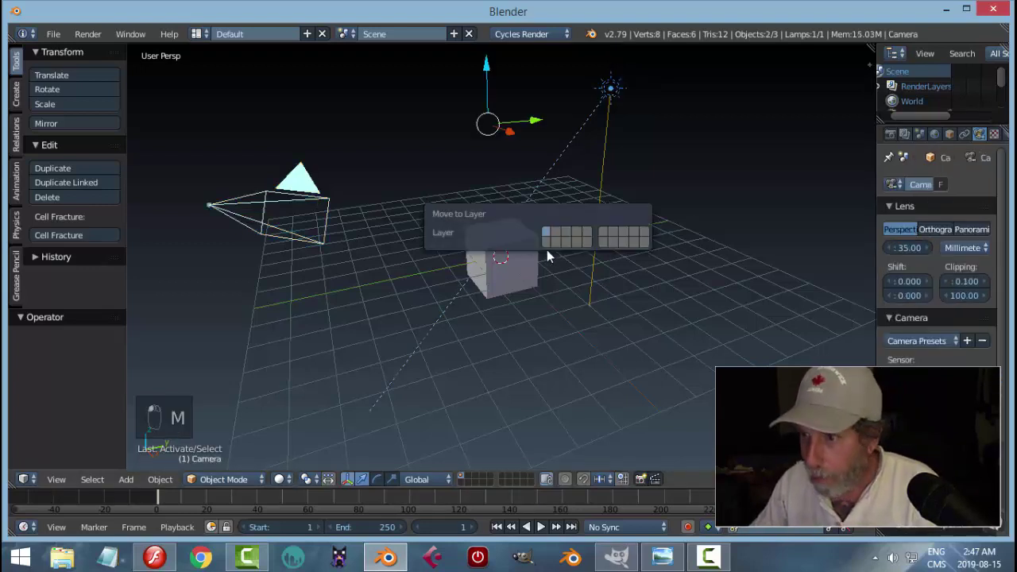
{"action": "left_click", "coordinate": [548, 241]}
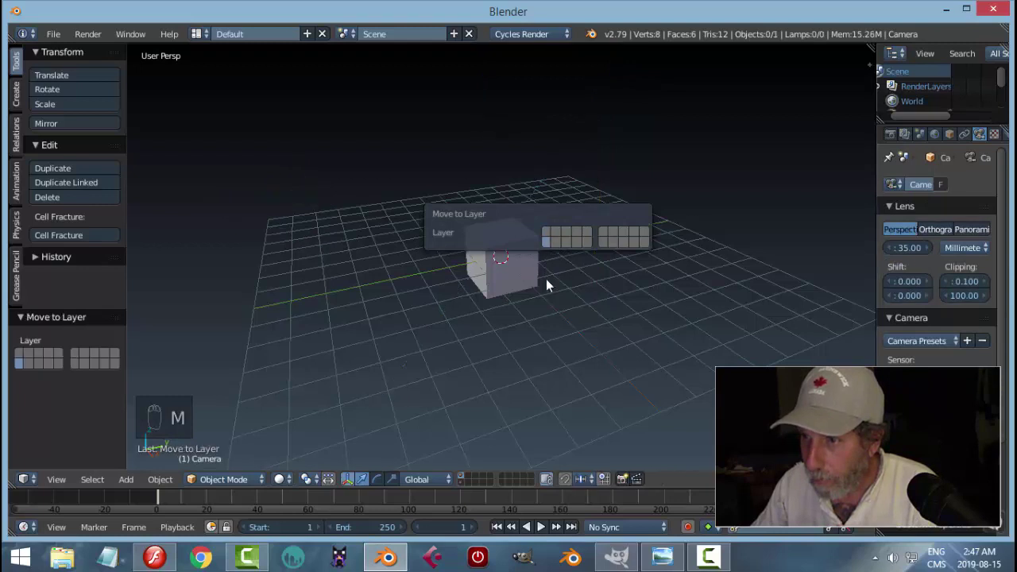
Delete the default cube.
{"action": "right_click", "coordinate": [546, 279]}
{"action": "key", "text": "x"}
{"action": "left_click", "coordinate": [583, 280]}
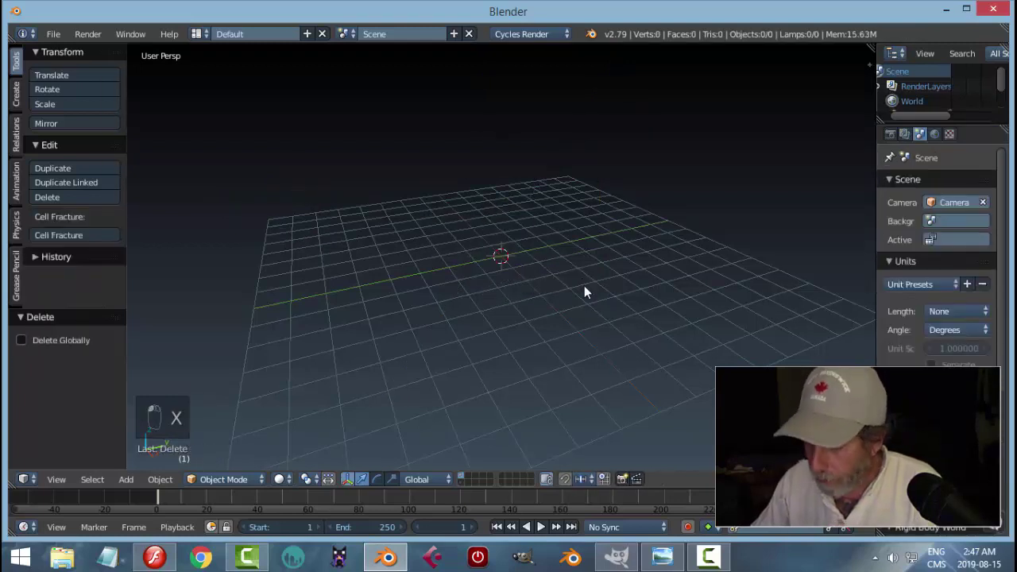
Add a mesh circle with 20 vertices at the origin.
{"action": "key", "text": "shift+a"}
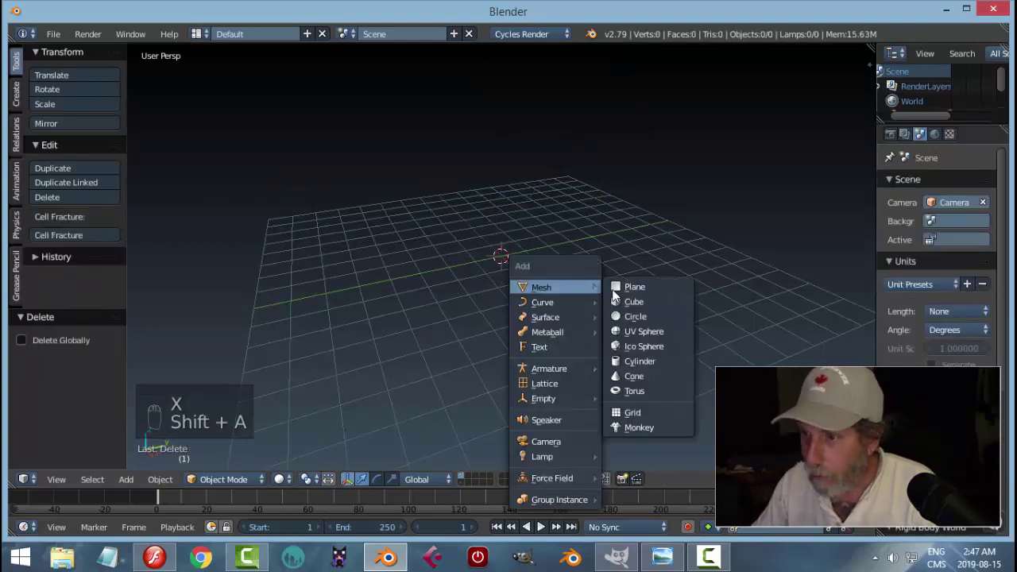
{"action": "left_click", "coordinate": [624, 316]}
{"action": "left_click", "coordinate": [69, 355]}
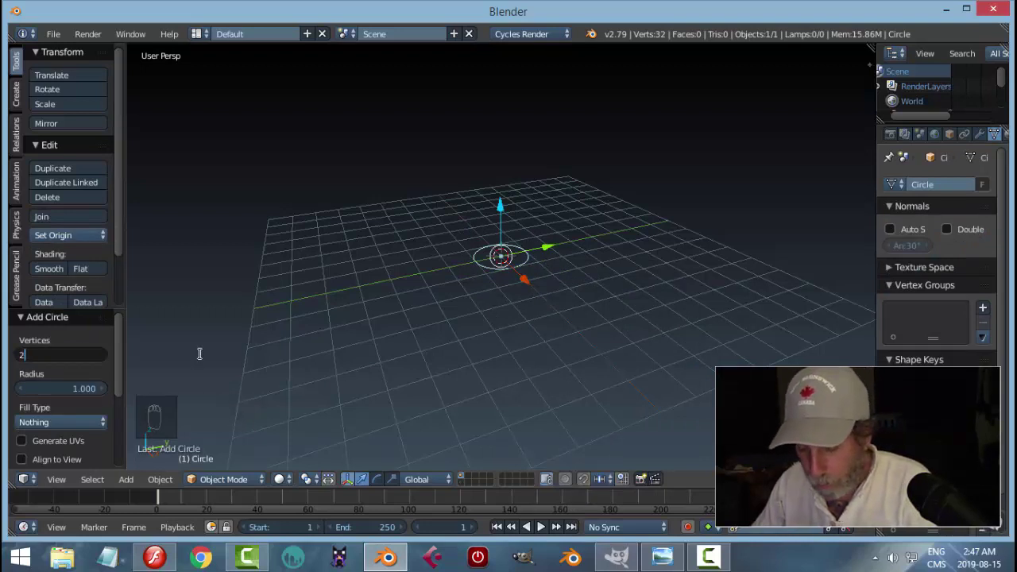
{"action": "key", "text": "Return"}
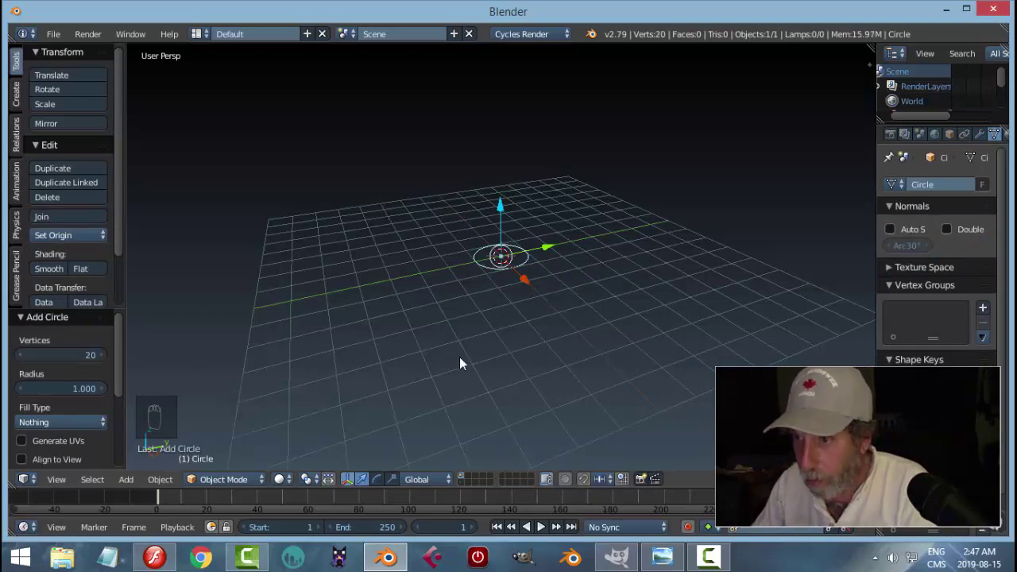
In orthographic top view, flatten the circle's nine rear vertices by scaling them to 0 along Y and move that line down near the centre.
{"action": "key", "text": "KP_7"}
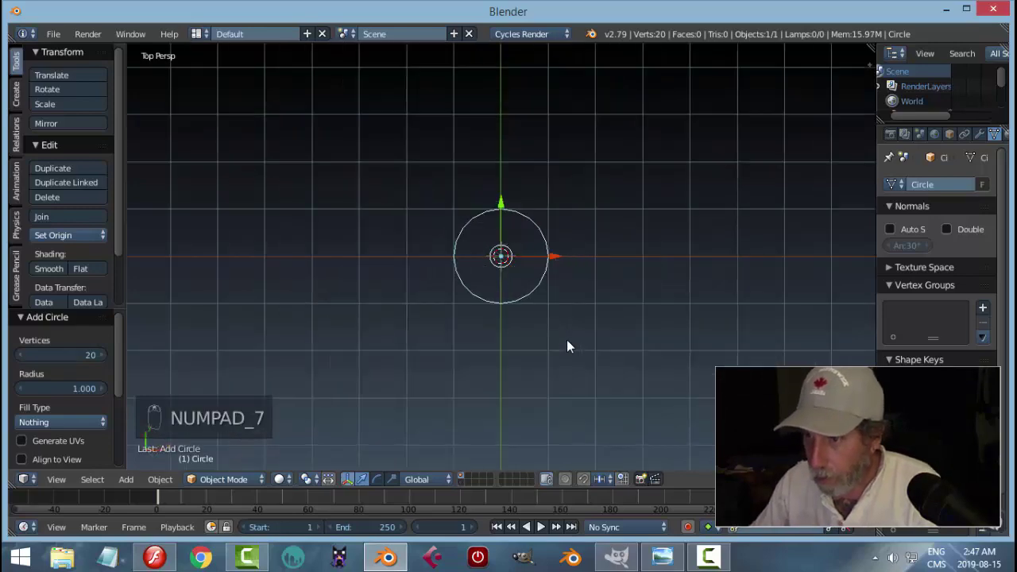
{"action": "key", "text": "KP_5"}
{"action": "key", "text": "Tab"}
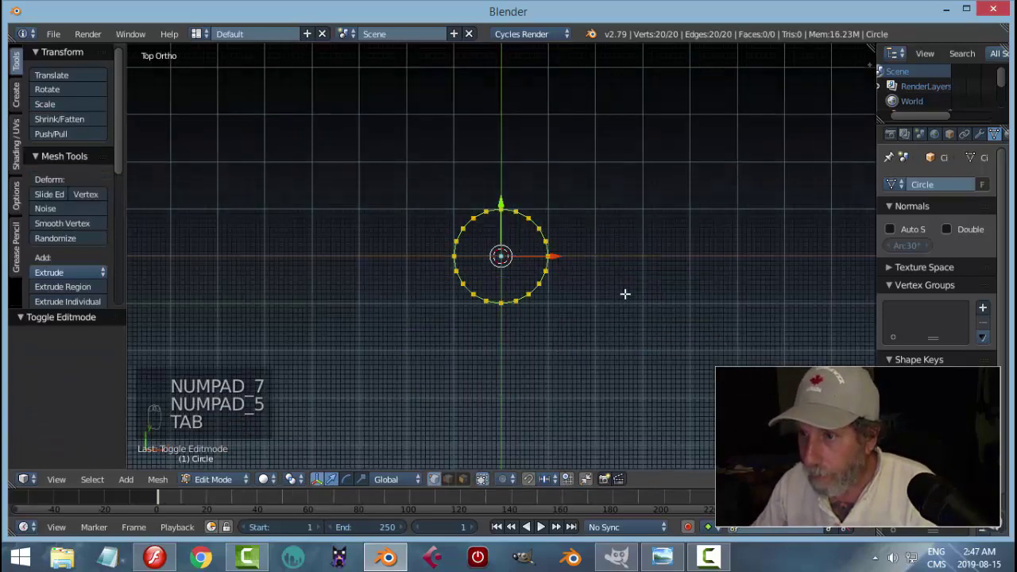
{"action": "key", "text": "a"}
{"action": "key", "text": "a"}
{"action": "key", "text": "b"}
{"action": "left_click_drag", "start_coordinate": [376, 154], "coordinate": [610, 237]}
{"action": "type", "text": "s"}
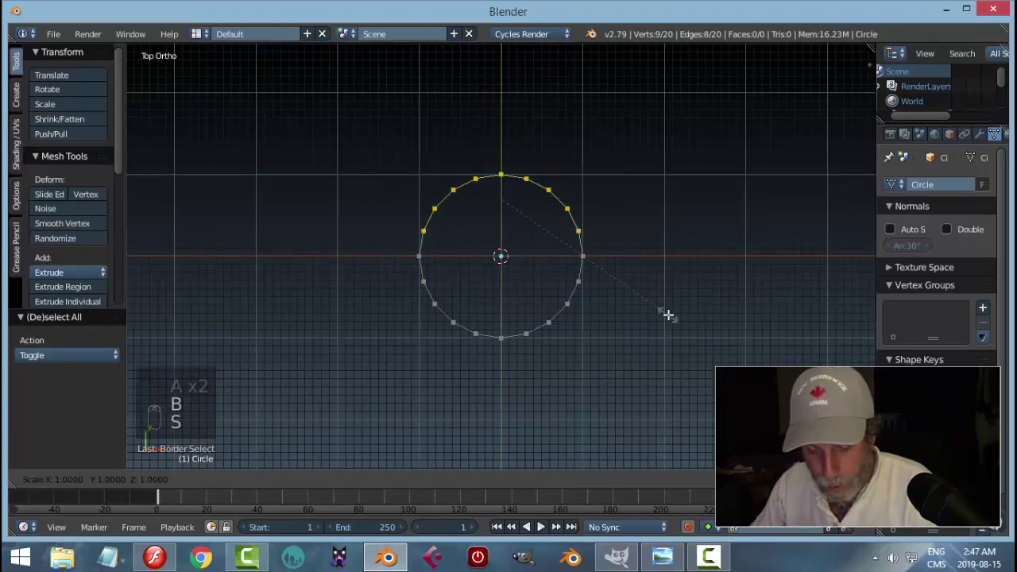
{"action": "type", "text": "y0"}
{"action": "key", "text": "Return"}
{"action": "left_click_drag", "start_coordinate": [504, 146], "coordinate": [518, 194]}
Scale the whole half-circle outline along Y by about 0.42.
{"action": "key", "text": "a"}
{"action": "key", "text": "a"}
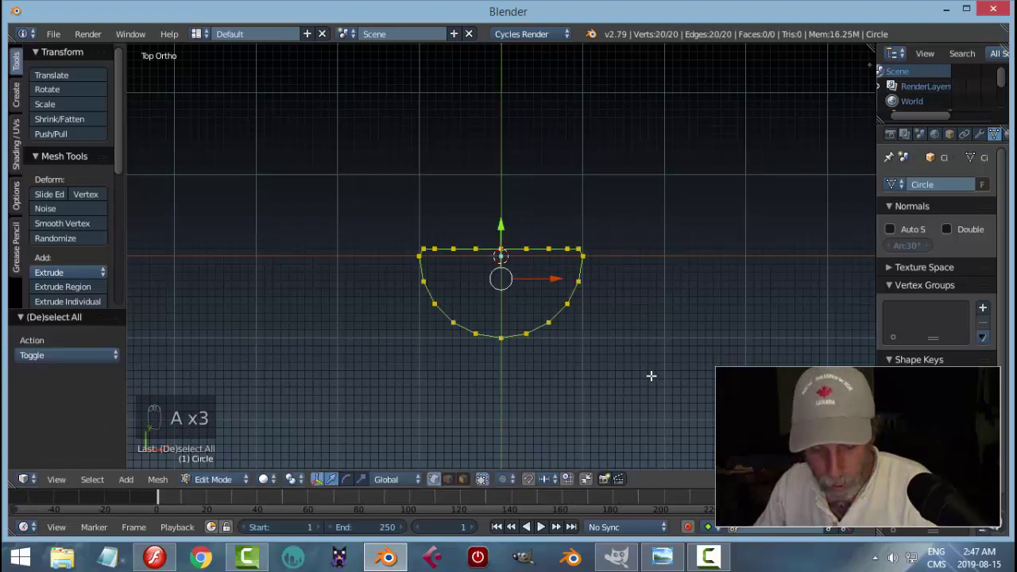
{"action": "key", "text": "s"}
{"action": "key", "text": "y"}
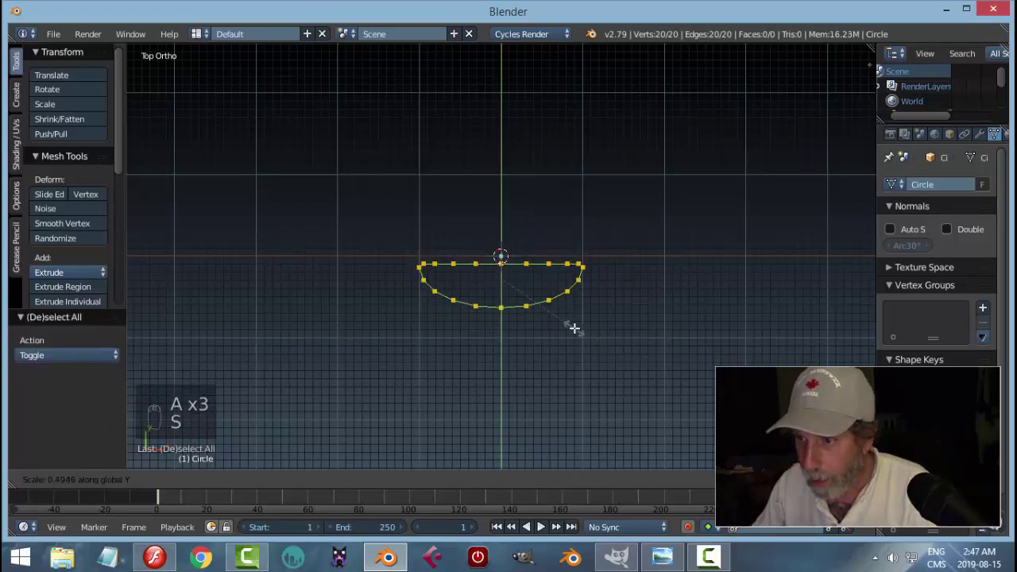
{"action": "left_click", "coordinate": [567, 315]}
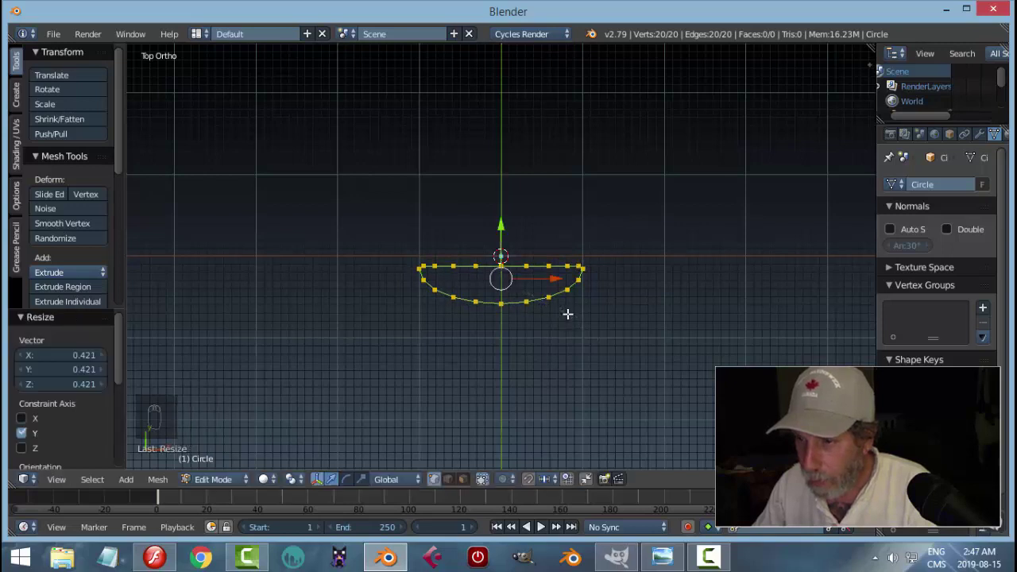
Move only the nine vertices of the outline's straight rear edge about 0.23 back along Y.
{"action": "key", "text": "a"}
{"action": "key", "text": "b"}
{"action": "left_click_drag", "start_coordinate": [419, 246], "coordinate": [579, 268]}
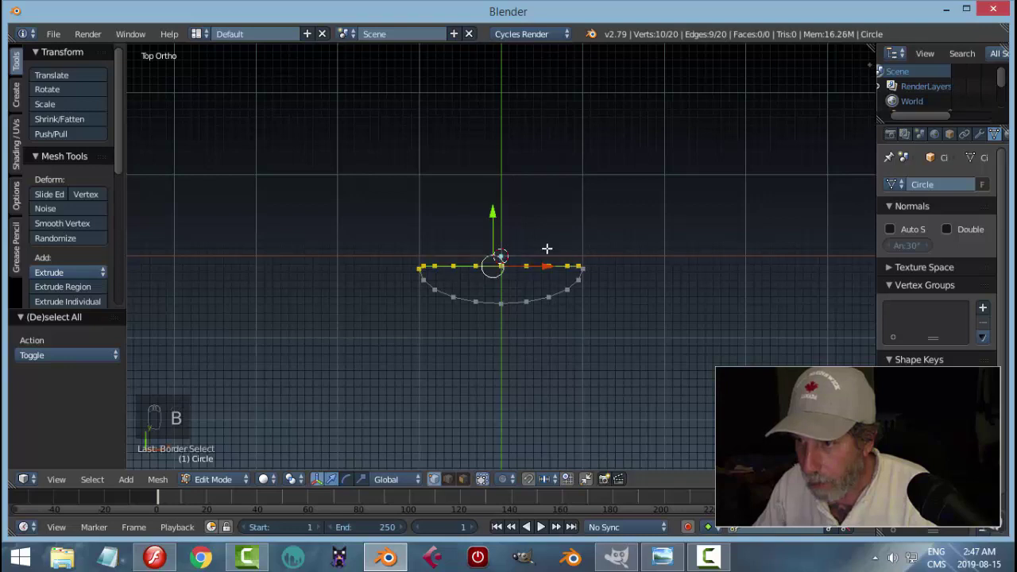
{"action": "right_click", "coordinate": [420, 268], "text": "shift"}
{"action": "key", "text": "g"}
{"action": "key", "text": "y"}
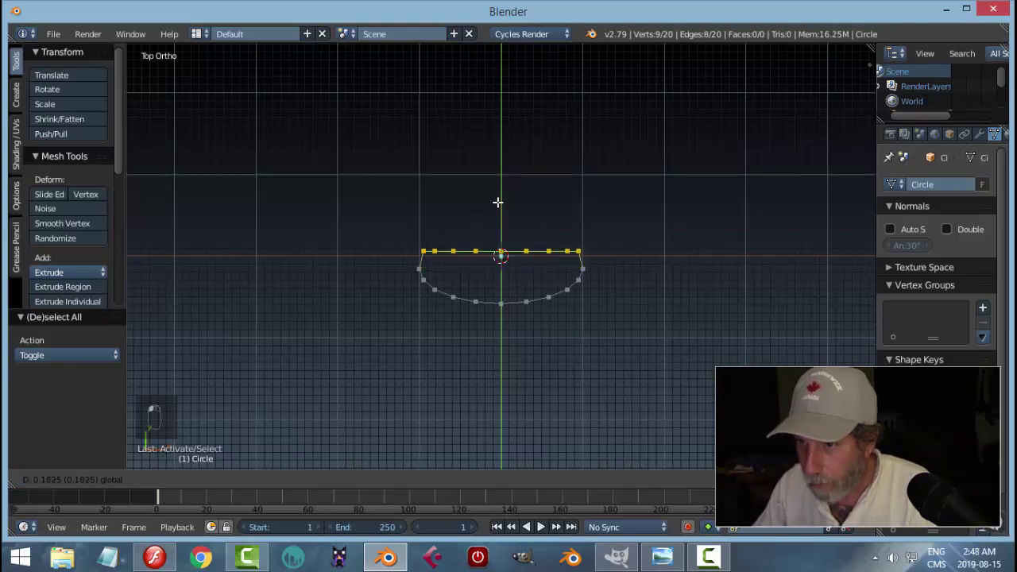
{"action": "left_click", "coordinate": [497, 199]}
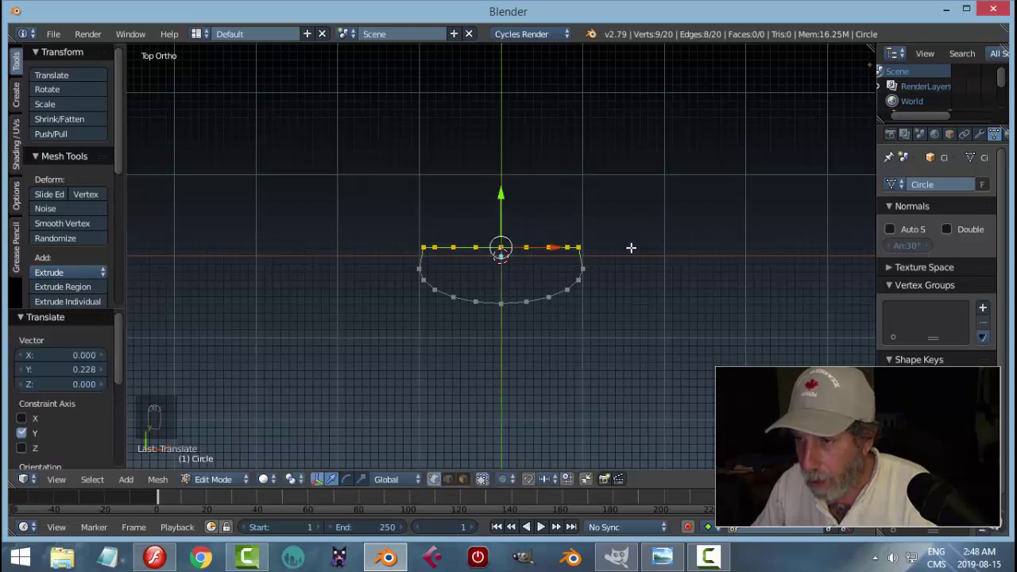
Widen the straight rear edge along X by a factor of about 1.02 and deselect everything.
{"action": "key", "text": "s"}
{"action": "key", "text": "x"}
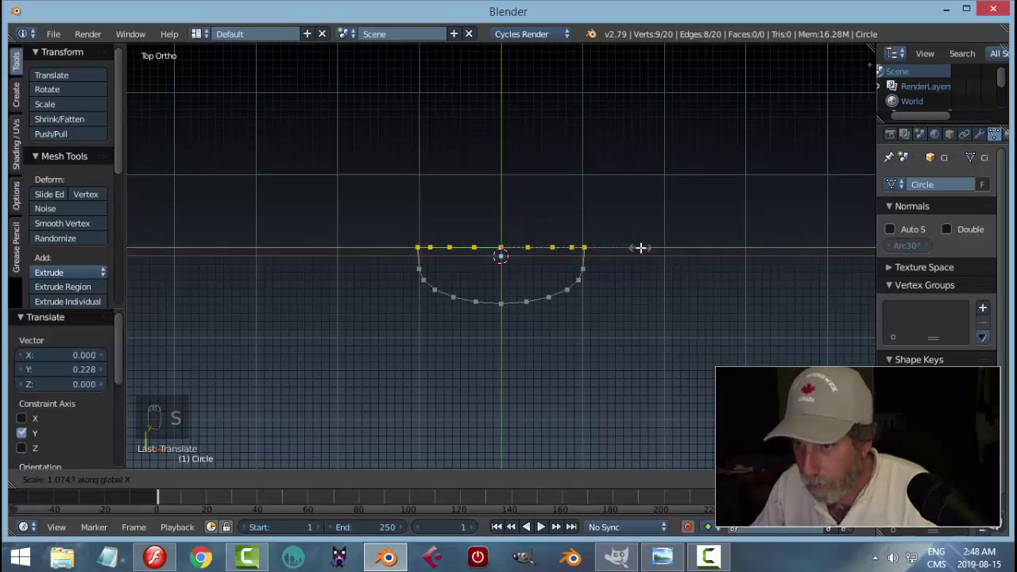
{"action": "left_click", "coordinate": [635, 250]}
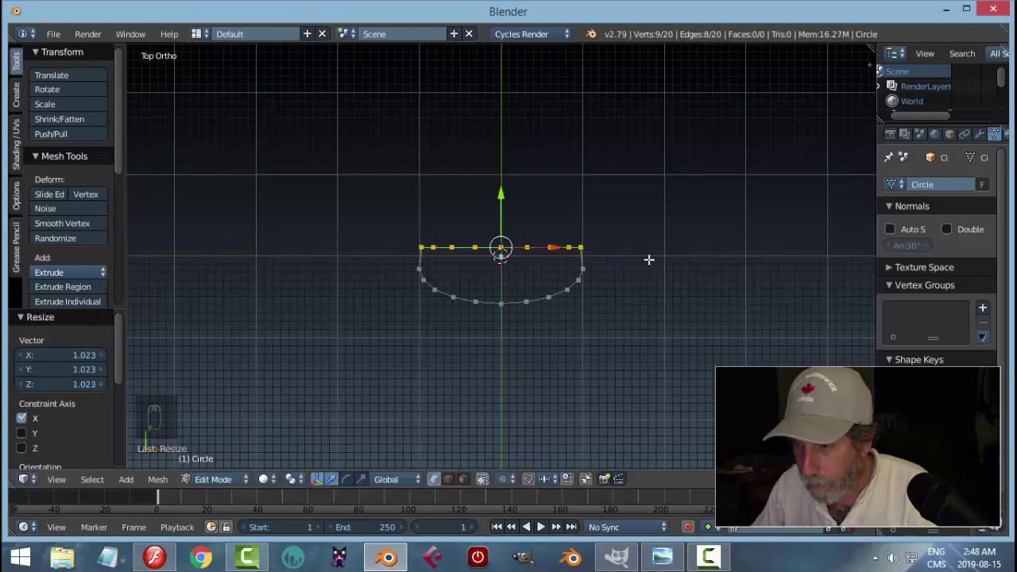
{"action": "key", "text": "a"}
{"action": "scroll", "coordinate": [644, 270], "scroll_direction": "up", "scroll_amount": 2}
{"action": "scroll", "coordinate": [643, 273], "scroll_direction": "down", "scroll_amount": 1}
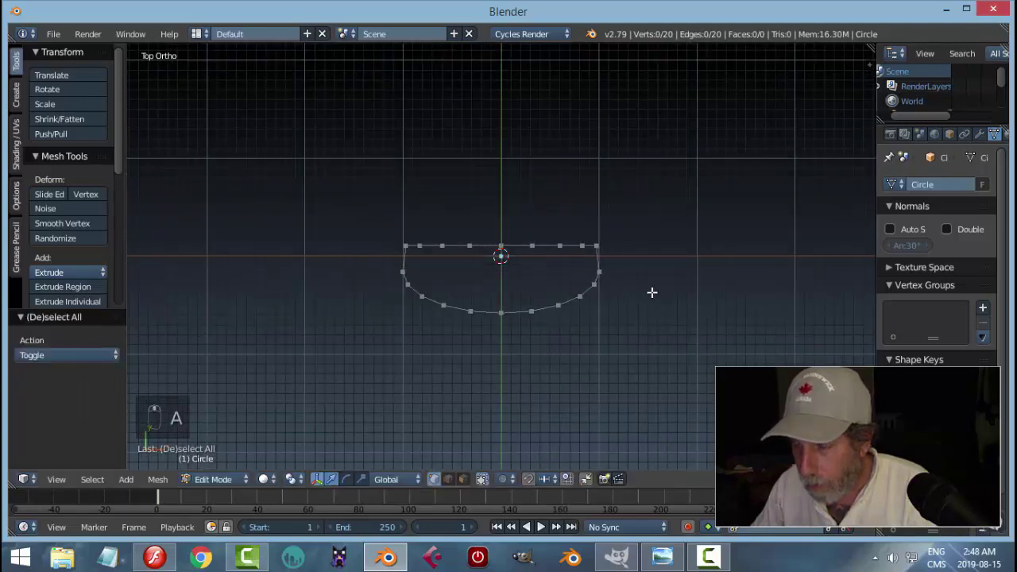
Extrude the whole outline about 1.34 upward along Z to form the cabinet walls.
{"action": "key", "text": "a"}
{"action": "left_click_drag", "start_coordinate": [624, 336], "coordinate": [553, 236]}
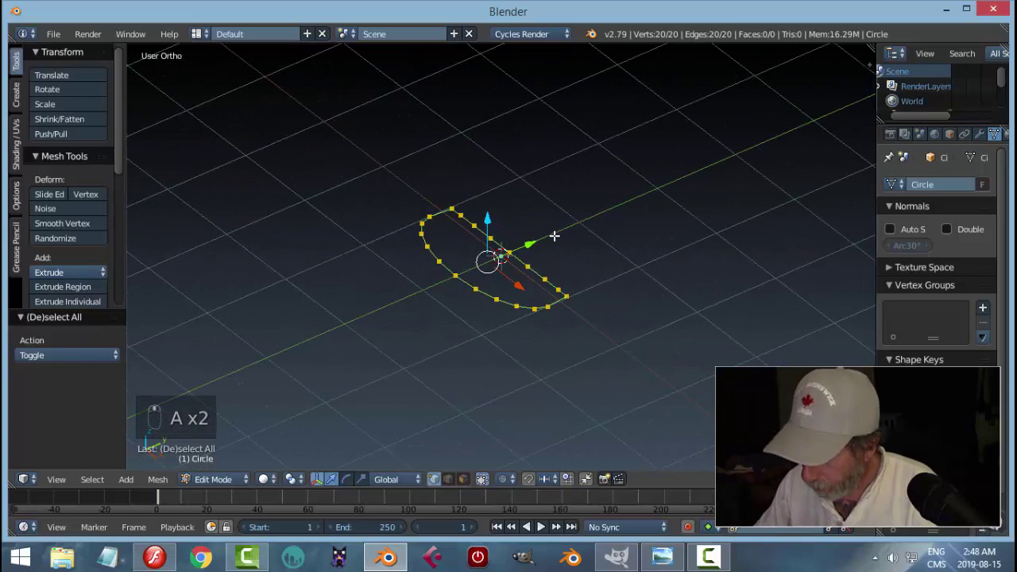
{"action": "key", "text": "KP_1"}
{"action": "key", "text": "e"}
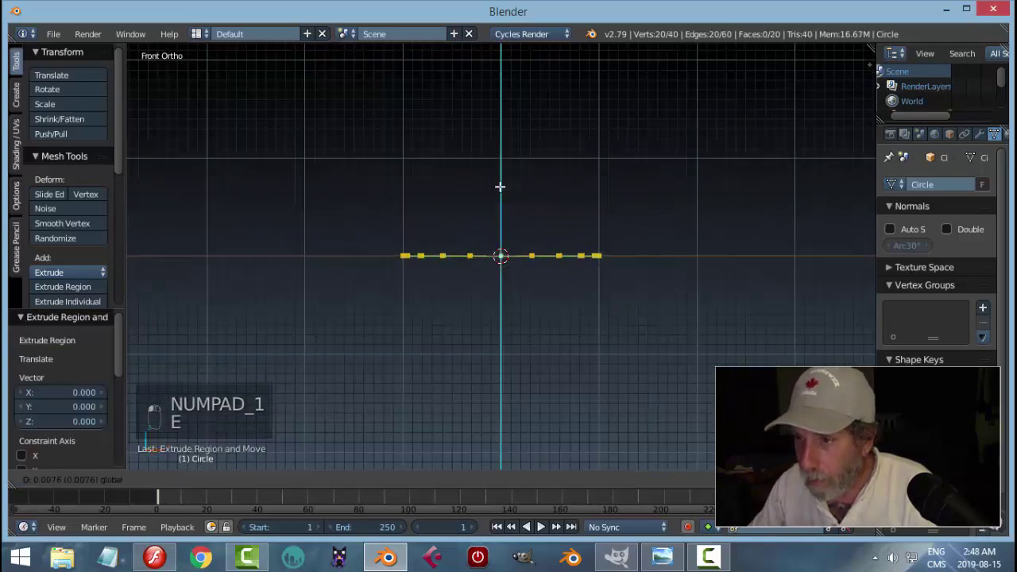
{"action": "left_click", "coordinate": [504, 77]}
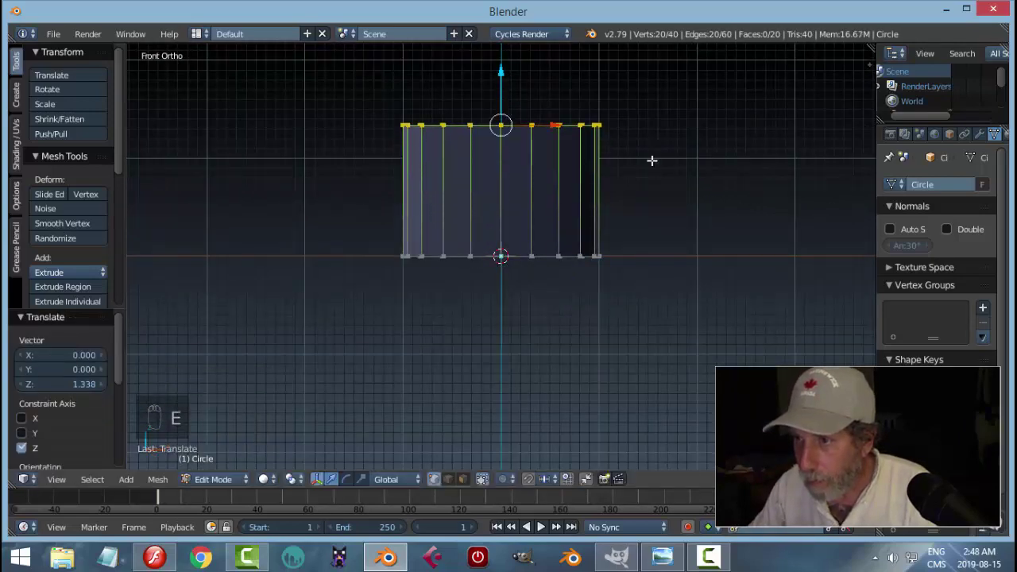
Make the normals of the entire cabinet mesh consistent and deselect the geometry.
{"action": "left_click_drag", "start_coordinate": [651, 158], "coordinate": [622, 206]}
{"action": "key", "text": "a"}
{"action": "key", "text": "a"}
{"action": "key", "text": "a"}
{"action": "key", "text": "ctrl+n"}
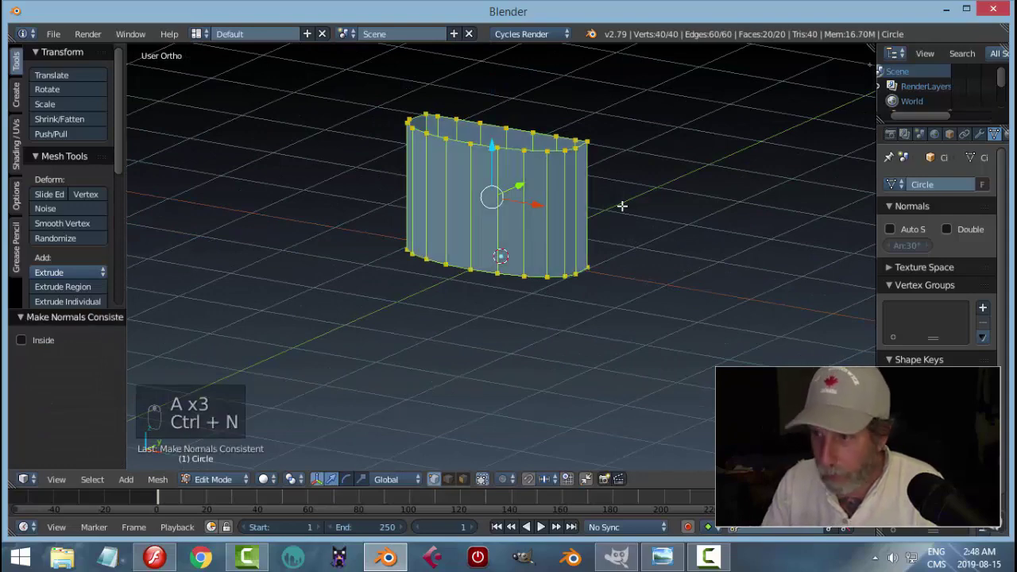
{"action": "key", "text": "a"}
In edge select mode and wireframe top view, select the cabinet's flat rear wall and move it about 0.09 back along Y.
{"action": "left_click_drag", "start_coordinate": [641, 205], "coordinate": [564, 268]}
{"action": "key", "text": "ctrl+Tab"}
{"action": "left_click", "coordinate": [524, 223]}
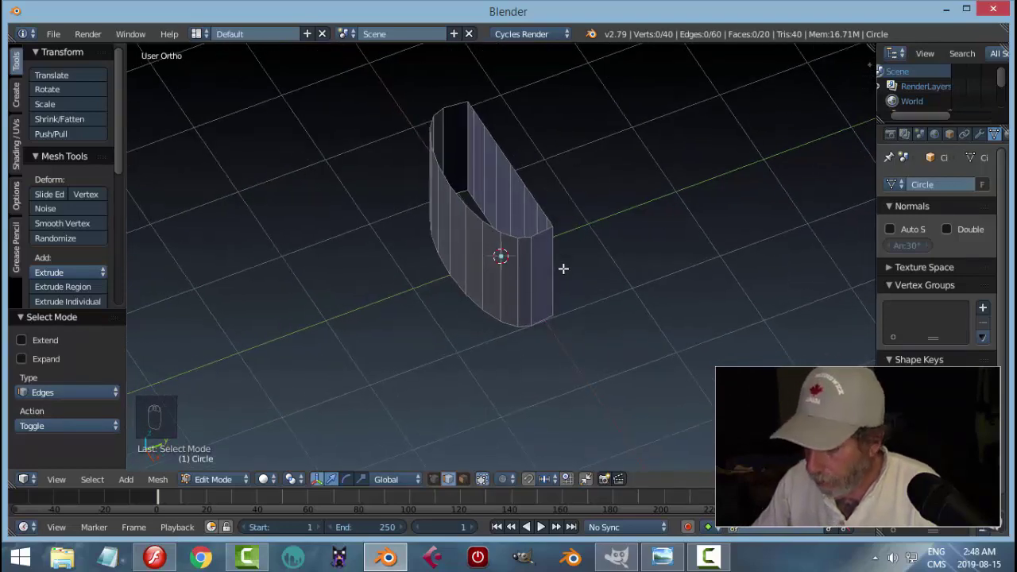
{"action": "key", "text": "KP_7"}
{"action": "key", "text": "z"}
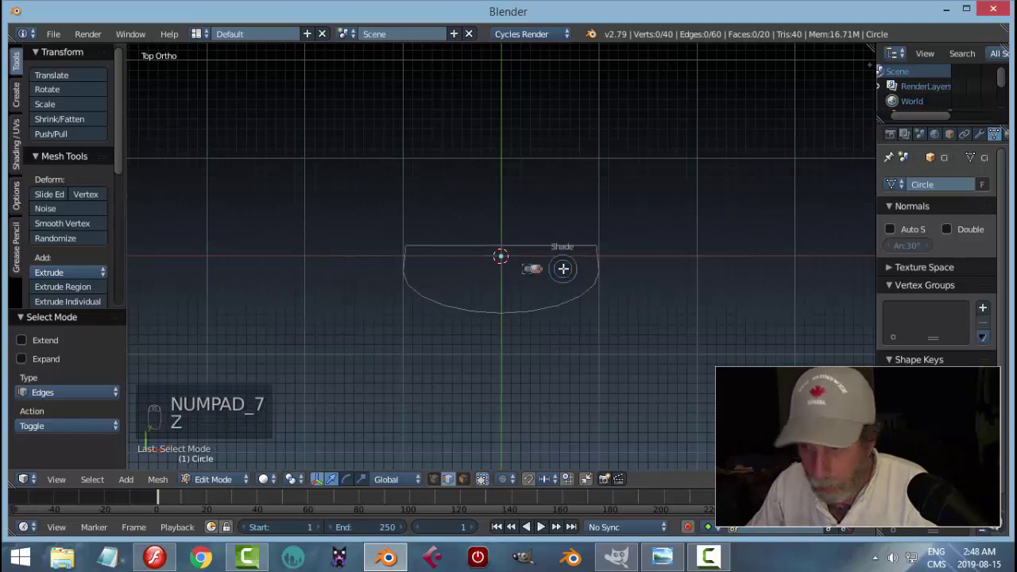
{"action": "key", "text": "b"}
{"action": "left_click_drag", "start_coordinate": [334, 204], "coordinate": [648, 252]}
{"action": "left_click_drag", "start_coordinate": [499, 202], "coordinate": [541, 198]}
Widen the cabinet's flat rear wall along X by a factor of about 1.02 and deselect everything.
{"action": "key", "text": "s"}
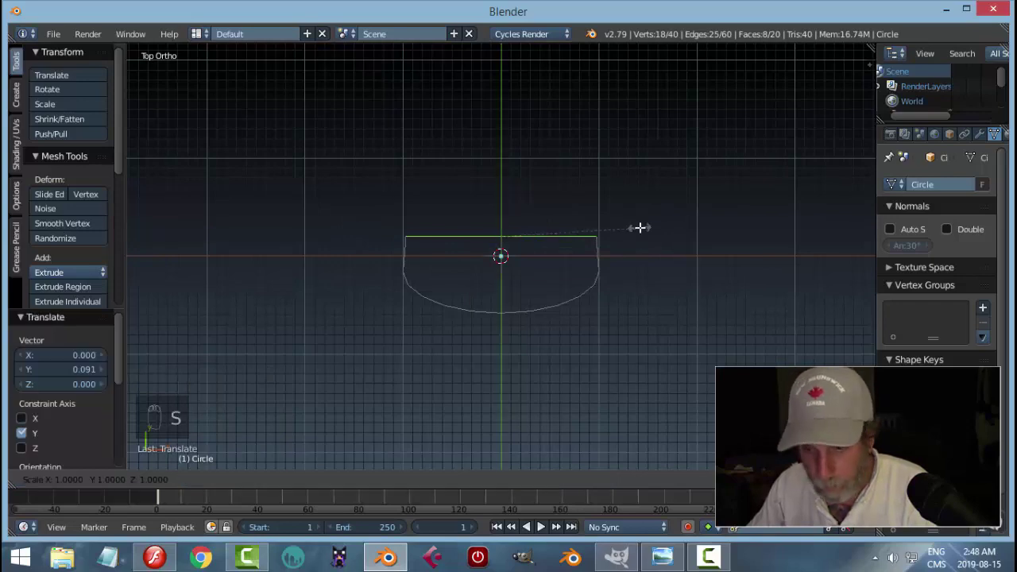
{"action": "key", "text": "x"}
{"action": "left_click", "coordinate": [642, 230]}
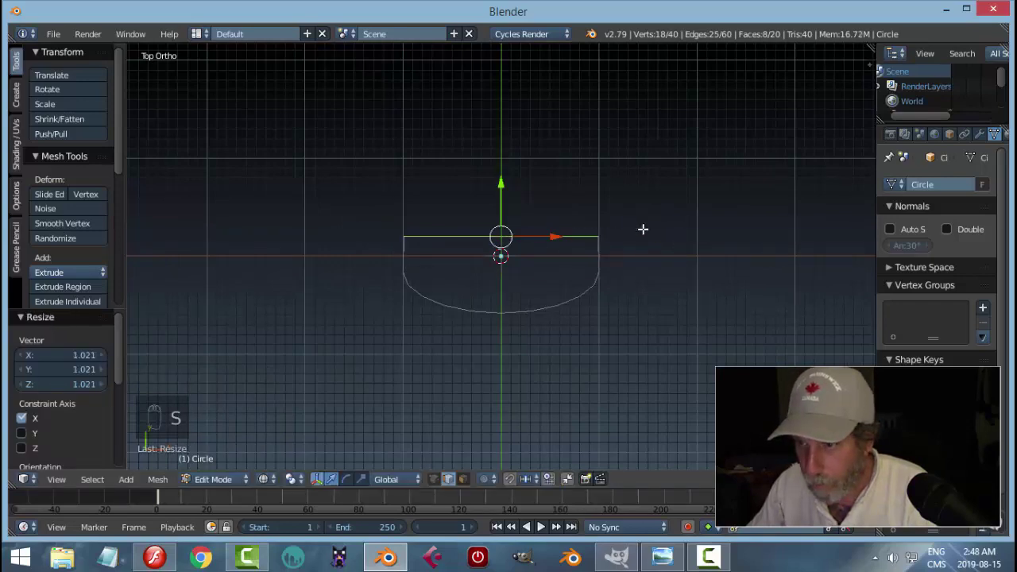
{"action": "key", "text": "a"}
{"action": "left_click_drag", "start_coordinate": [688, 278], "coordinate": [547, 198]}
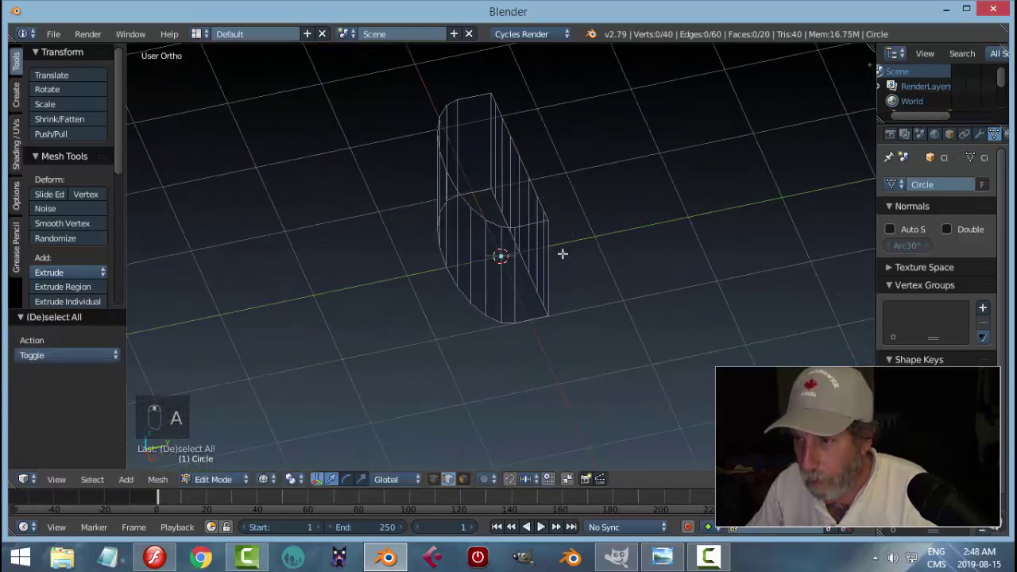
{"action": "left_click_drag", "start_coordinate": [562, 254], "coordinate": [573, 237]}
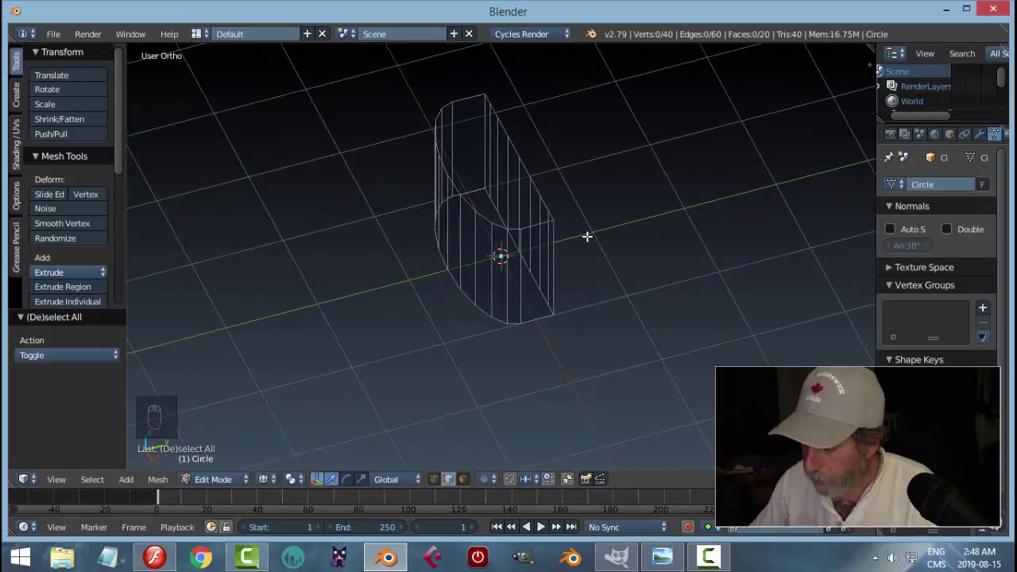
{"action": "key", "text": "KP_7"}
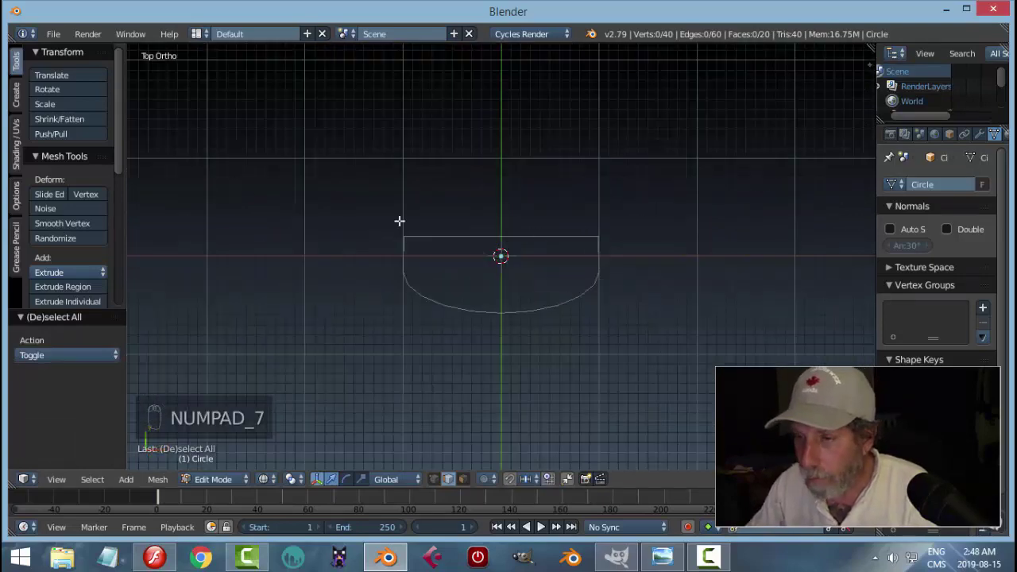
{"action": "left_click_drag", "start_coordinate": [636, 264], "coordinate": [595, 225]}
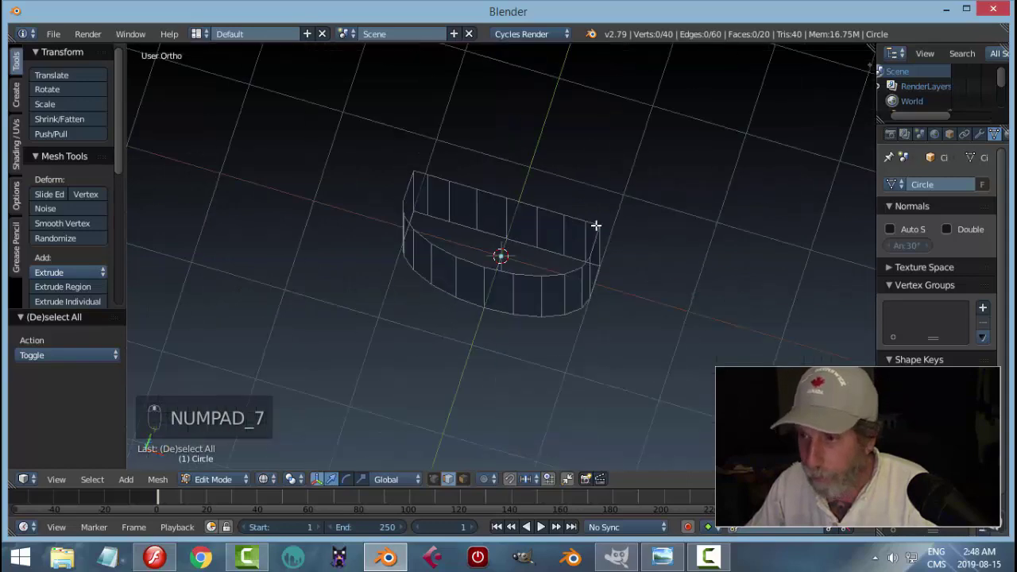
In solid shading, duplicate the cabinet's top edge loop in place and separate the copy into its own object.
{"action": "key", "text": "ctrl+Tab"}
{"action": "left_click", "coordinate": [547, 216]}
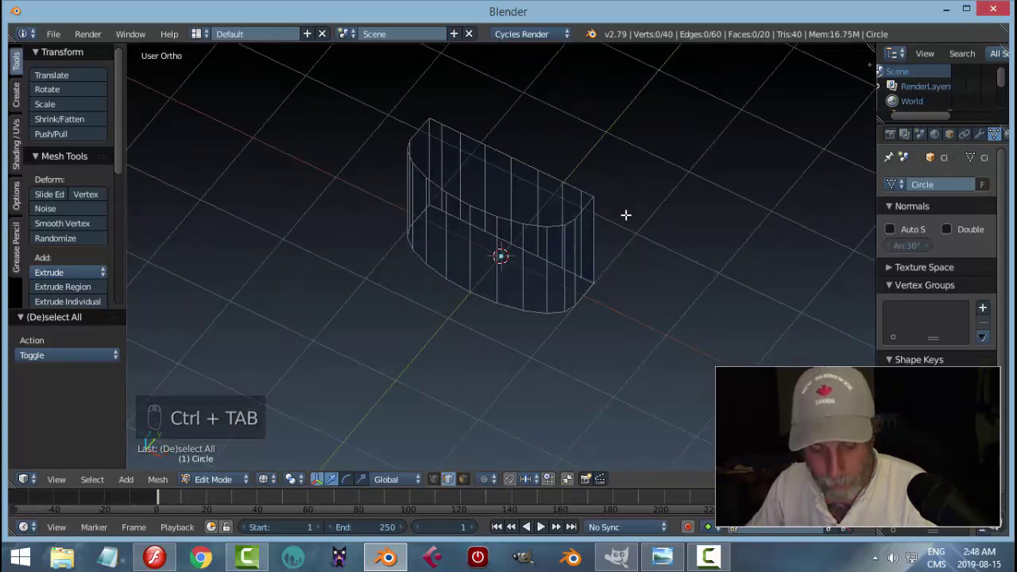
{"action": "key", "text": "z"}
{"action": "left_click", "coordinate": [630, 292]}
{"action": "mouse_move", "coordinate": [630, 288]}
{"action": "left_mouse_down"}
{"action": "mouse_move", "coordinate": [622, 257]}
{"action": "mouse_move", "coordinate": [588, 253]}
{"action": "left_mouse_up"}
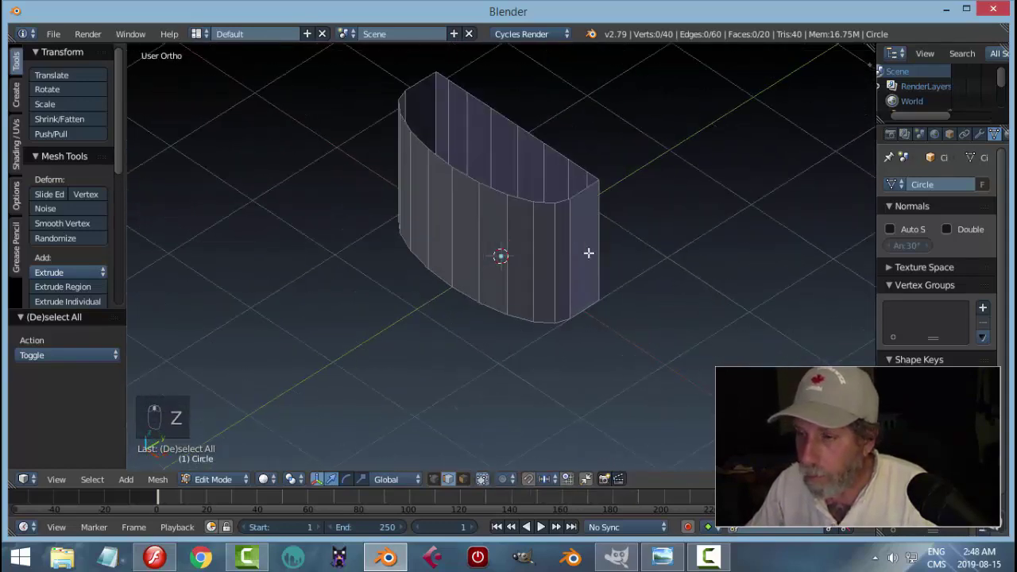
{"action": "right_click", "coordinate": [541, 201], "text": "alt"}
{"action": "left_click_drag", "start_coordinate": [649, 245], "coordinate": [609, 264]}
{"action": "key", "text": "ctrl+Tab"}
{"action": "left_click", "coordinate": [609, 205]}
{"action": "key", "text": "shift+d"}
{"action": "right_click", "coordinate": [608, 262]}
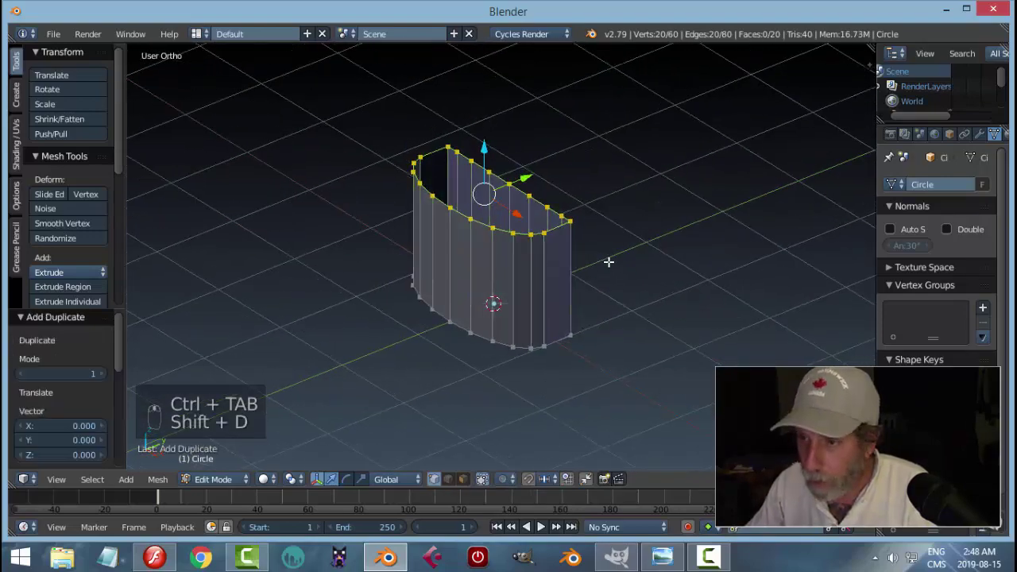
{"action": "key", "text": "p"}
{"action": "left_click", "coordinate": [608, 262]}
In object mode, select the separated top outline and set its origin to its geometry.
{"action": "key", "text": "Tab"}
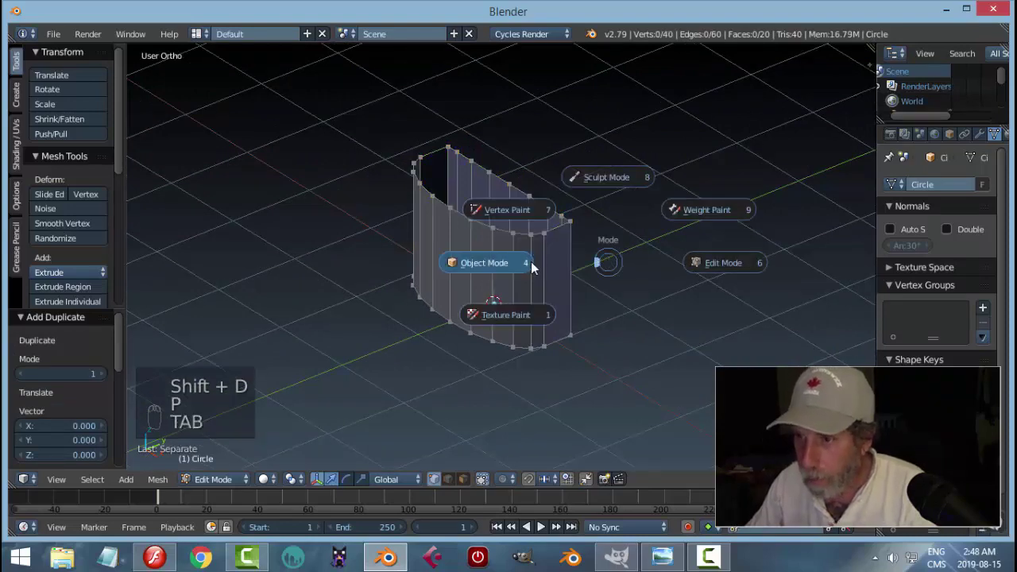
{"action": "left_click", "coordinate": [531, 261]}
{"action": "right_click", "coordinate": [533, 236]}
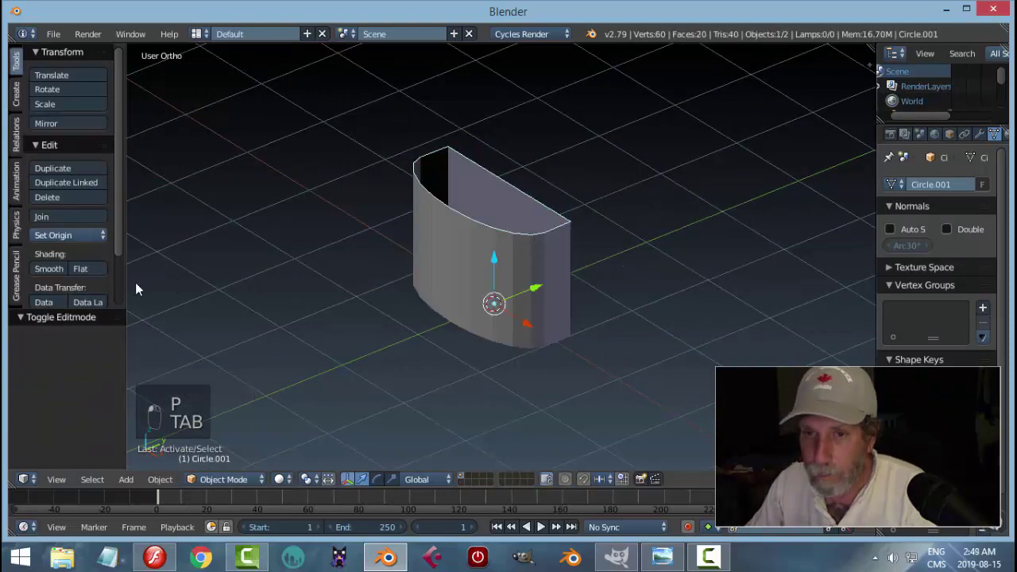
{"action": "left_click", "coordinate": [76, 235]}
{"action": "left_click", "coordinate": [96, 262]}
Extrude the entire separated outline in place and scale the new loop inward to about 0.78.
{"action": "key", "text": "Tab"}
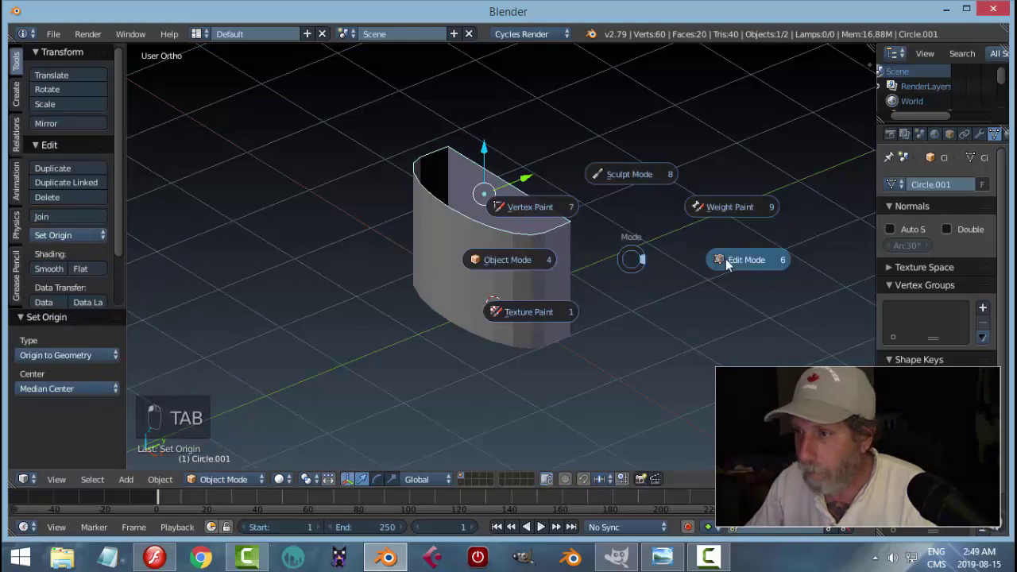
{"action": "left_click", "coordinate": [726, 260]}
{"action": "key", "text": "a"}
{"action": "key", "text": "a"}
{"action": "key", "text": "e"}
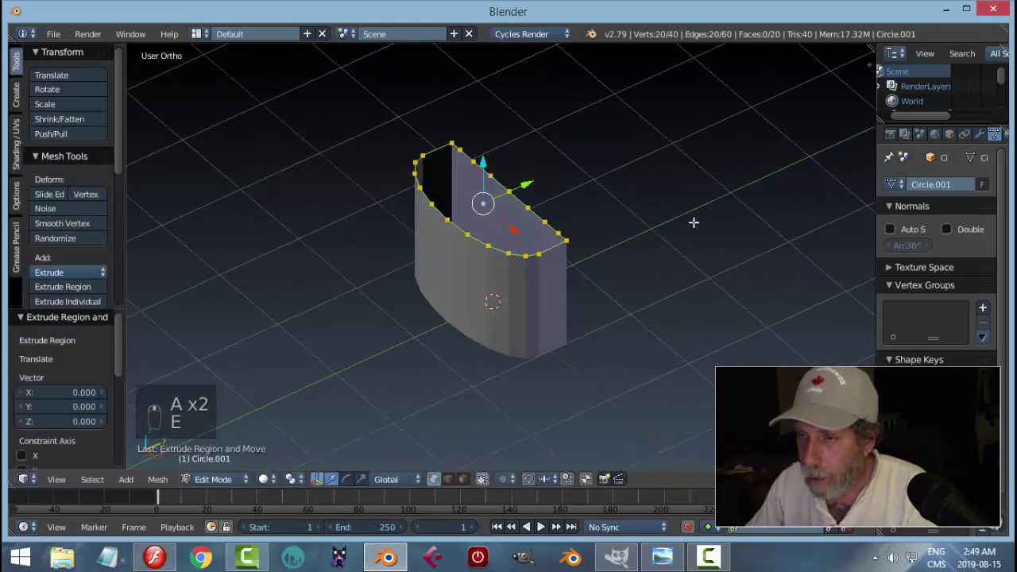
{"action": "key", "text": "s"}
{"action": "left_click", "coordinate": [644, 231]}
Scale the inner loop by about 0.66 along Y and about 1.12 along X to even out the rim.
{"action": "left_click_drag", "start_coordinate": [645, 231], "coordinate": [633, 282]}
{"action": "key", "text": "s"}
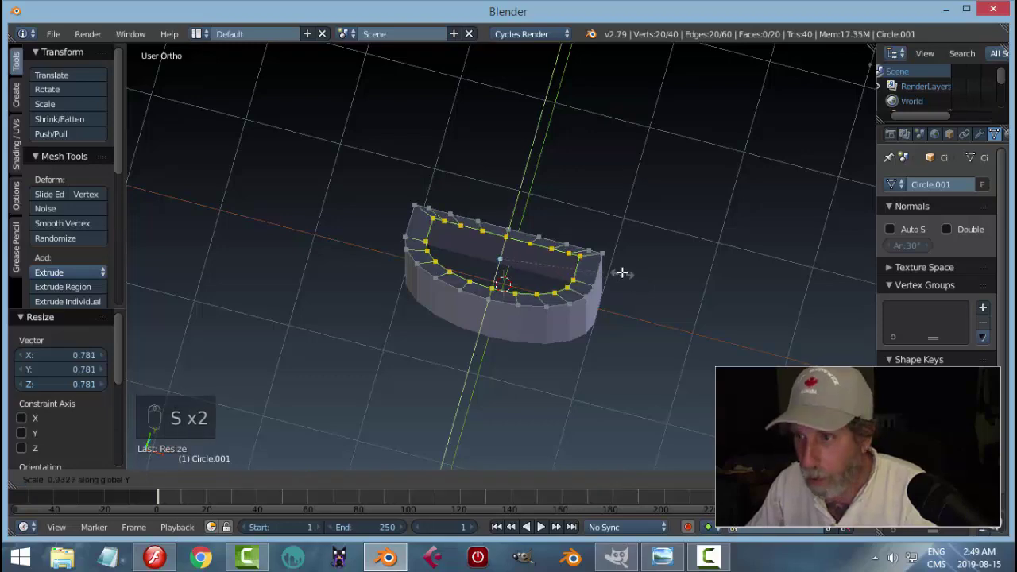
{"action": "left_click", "coordinate": [643, 269]}
{"action": "key", "text": "s"}
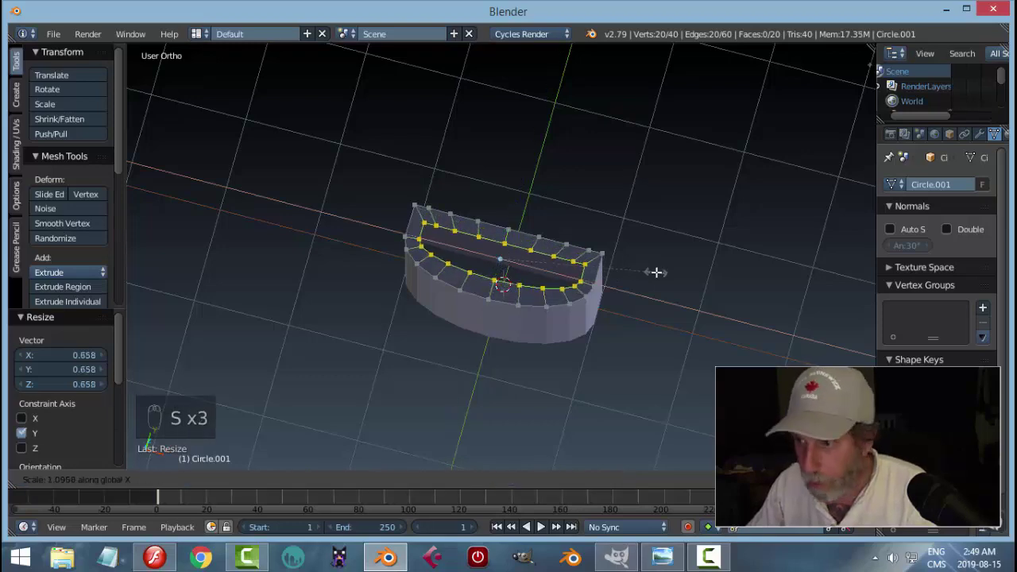
{"action": "left_click", "coordinate": [658, 272]}
{"action": "left_click_drag", "start_coordinate": [547, 329], "coordinate": [534, 269]}
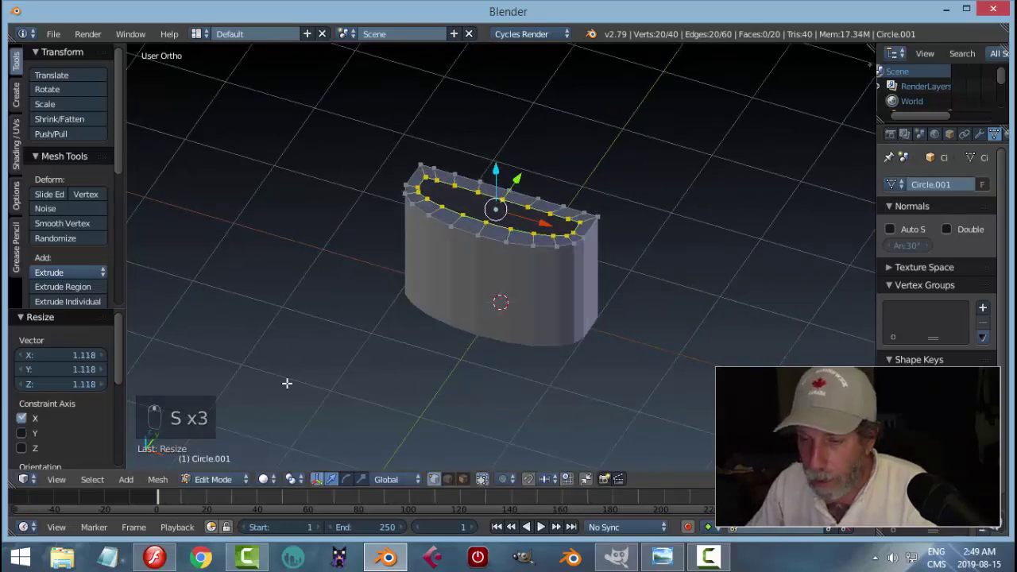
Close the opening inside the inner loop with Grid Fill and deselect the mesh.
{"action": "left_click", "coordinate": [153, 483]}
{"action": "mouse_move", "coordinate": [202, 257]}
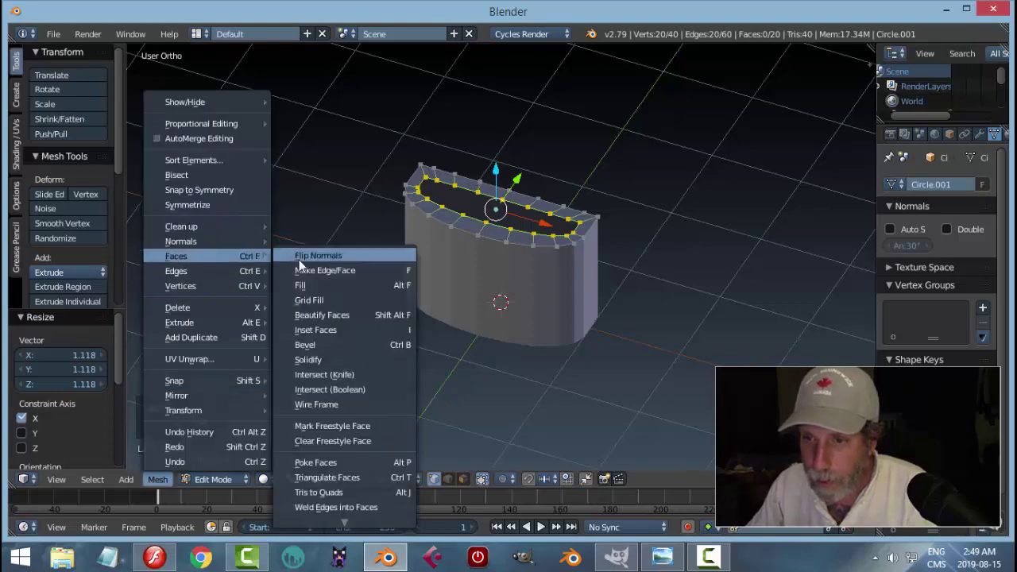
{"action": "left_click", "coordinate": [310, 301]}
{"action": "key", "text": "a"}
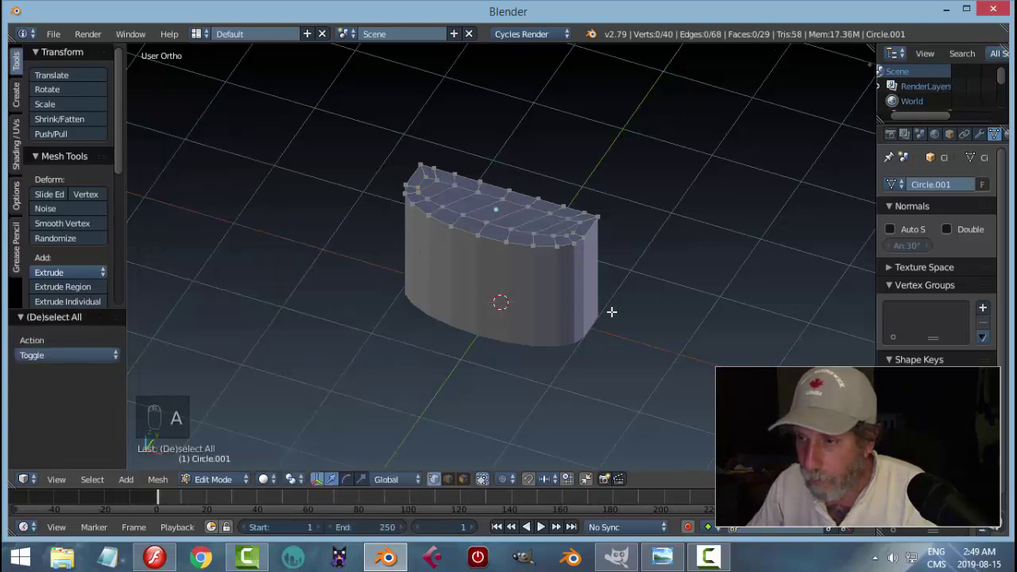
Extrude the whole filled surface about 0.14 upward into a slab and make all its normals consistent.
{"action": "key", "text": "a"}
{"action": "key", "text": "a"}
{"action": "left_click_drag", "start_coordinate": [609, 311], "coordinate": [585, 291]}
{"action": "key", "text": "e"}
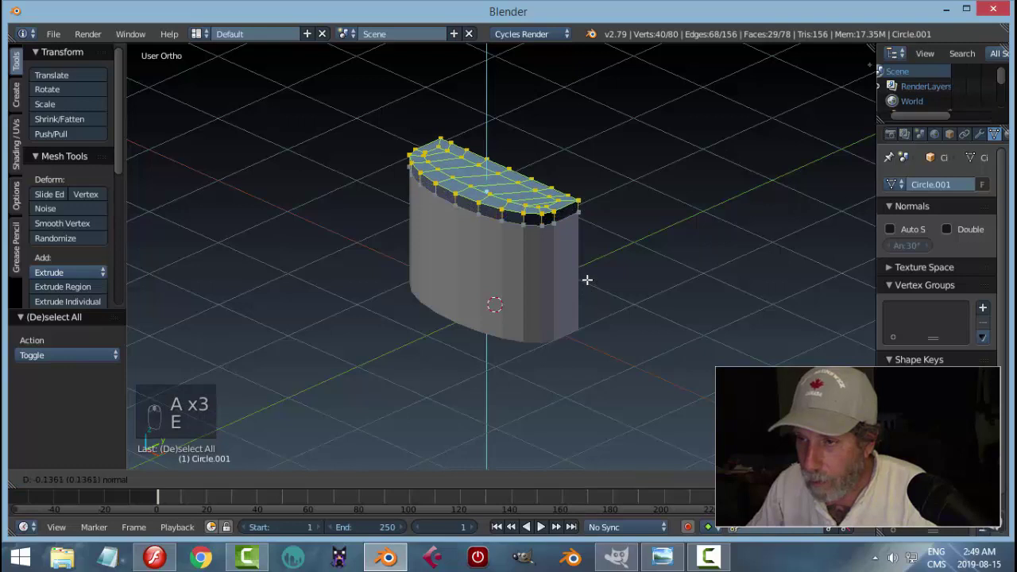
{"action": "left_click", "coordinate": [592, 280]}
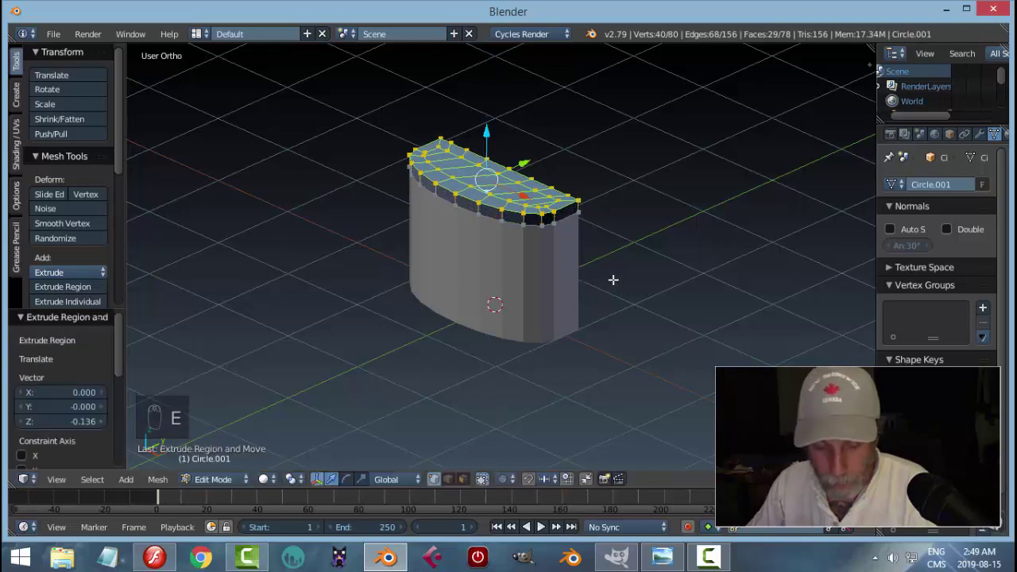
{"action": "key", "text": "a"}
{"action": "key", "text": "a"}
{"action": "key", "text": "a"}
{"action": "key", "text": "ctrl+n"}
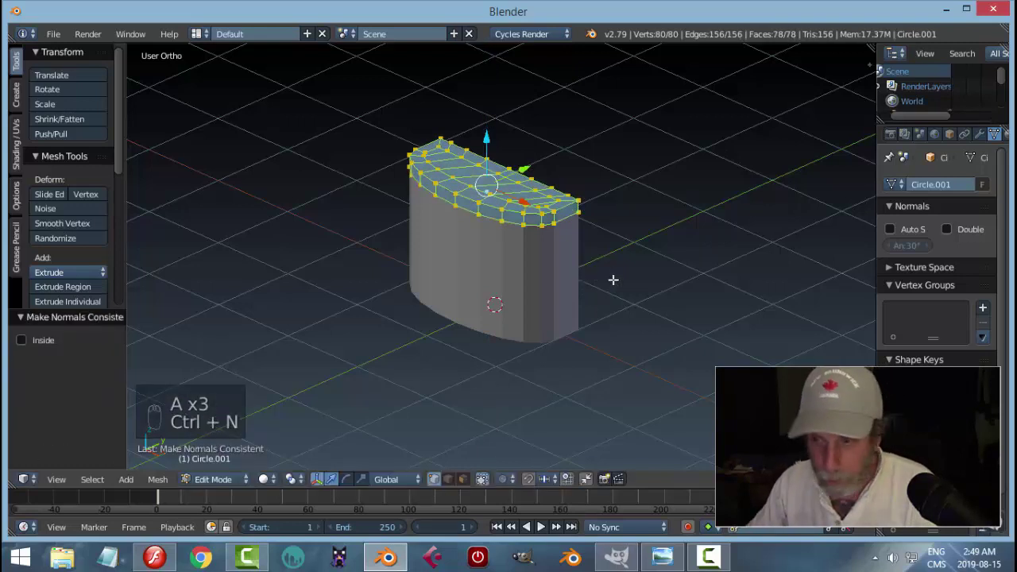
In face select mode, select the slab's ring of side faces, extrude it in place and fatten it outward by about 0.06.
{"action": "key", "text": "ctrl+Tab"}
{"action": "left_click", "coordinate": [560, 310]}
{"action": "key", "text": "a"}
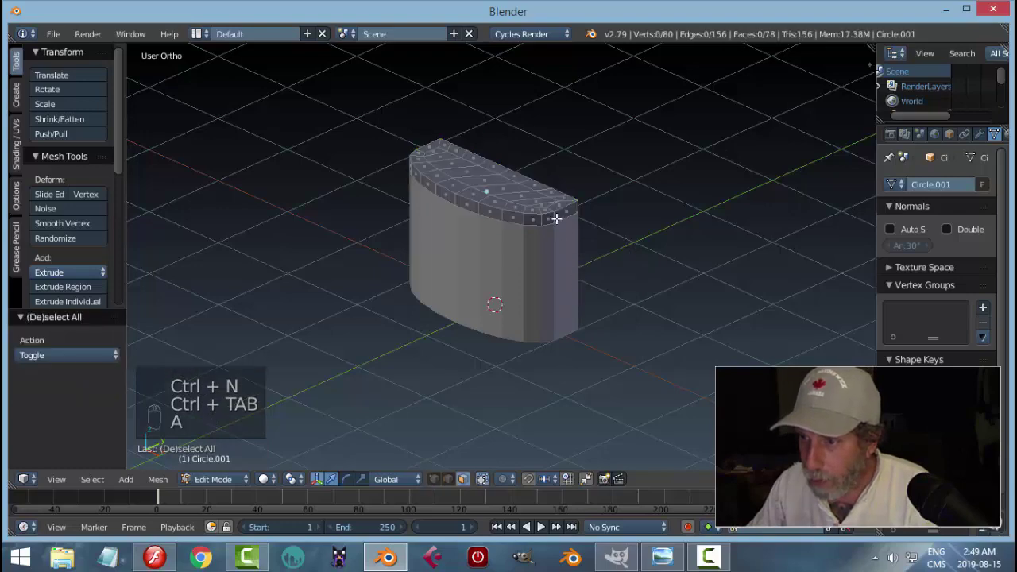
{"action": "right_click", "coordinate": [556, 218]}
{"action": "key", "text": "e"}
{"action": "left_click", "coordinate": [583, 273]}
{"action": "key", "text": "alt+s"}
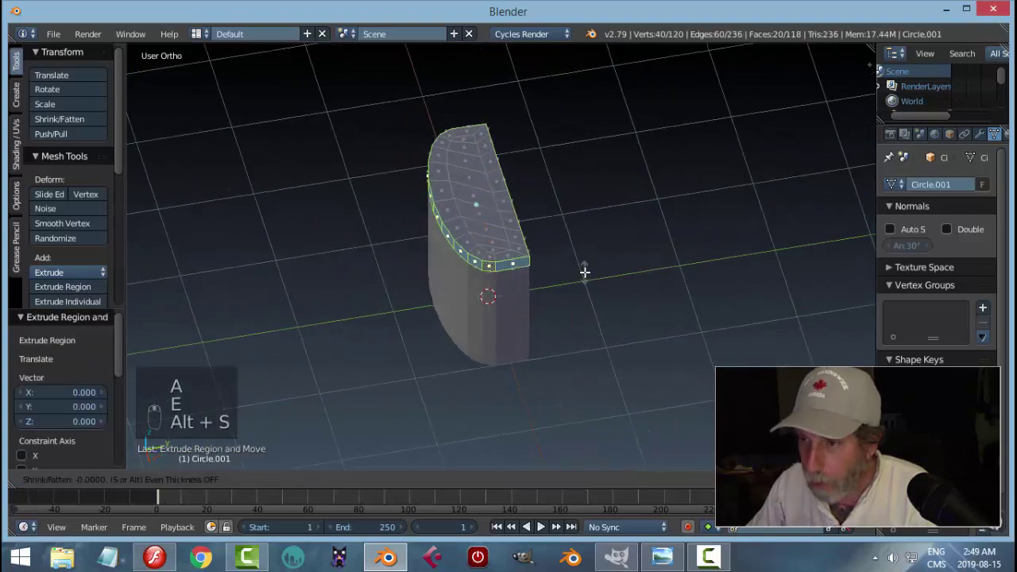
{"action": "left_click", "coordinate": [592, 276]}
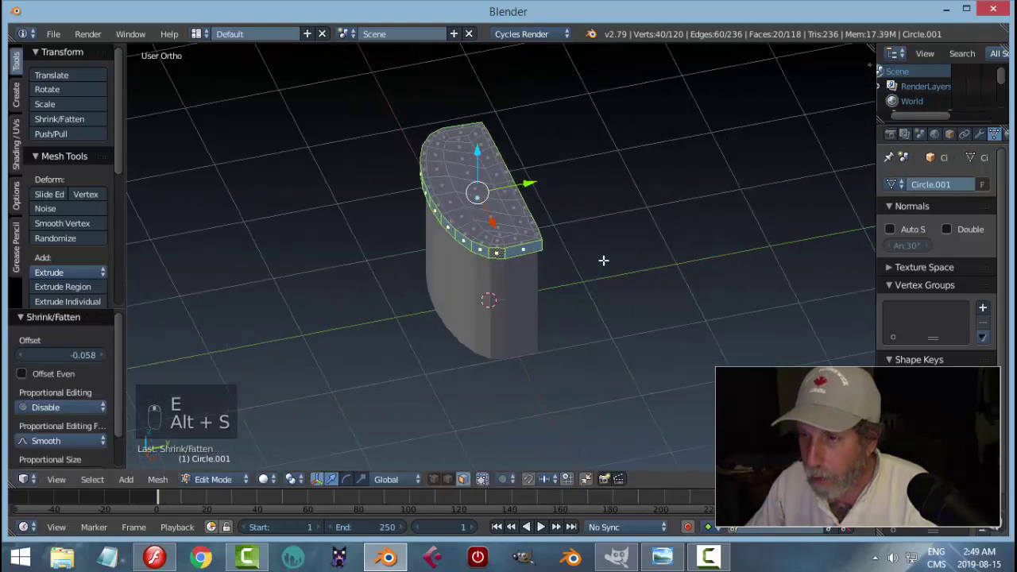
Add a Subdivision Surface modifier with two viewport subdivisions to the cabinet top and shade it smooth.
{"action": "key", "text": "Tab"}
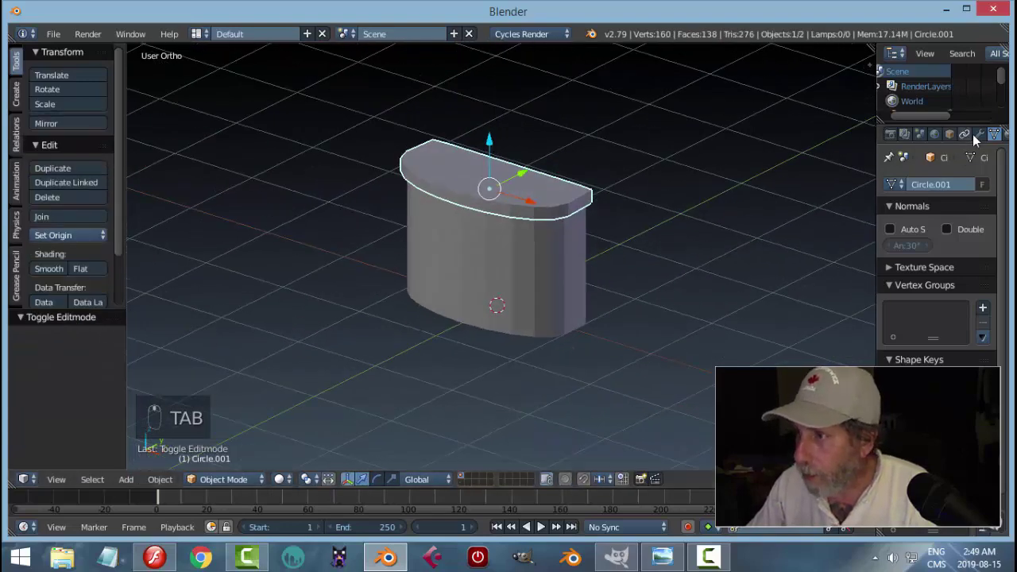
{"action": "left_click", "coordinate": [978, 134]}
{"action": "left_click", "coordinate": [939, 185]}
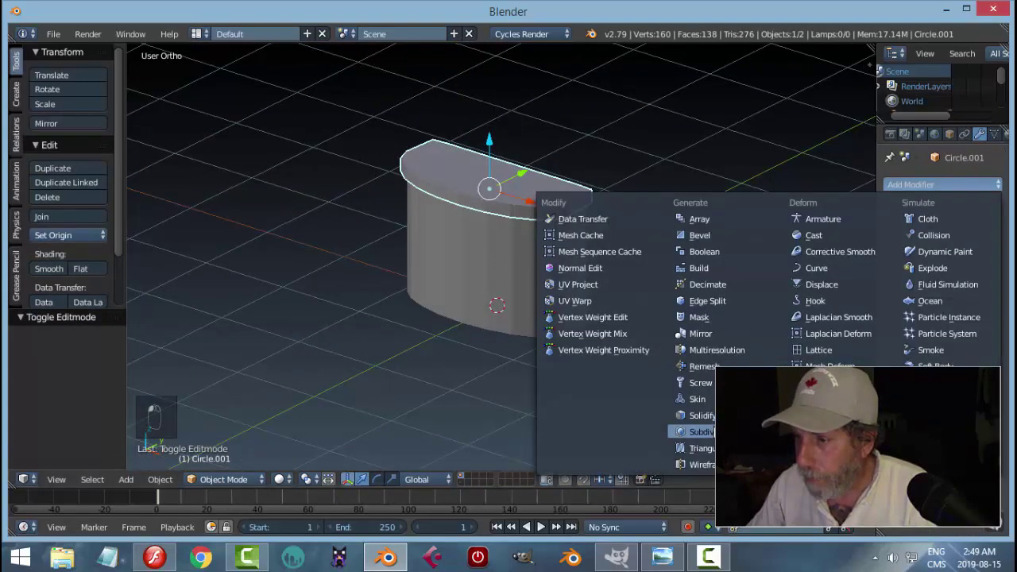
{"action": "left_click", "coordinate": [697, 431]}
{"action": "left_click", "coordinate": [930, 283]}
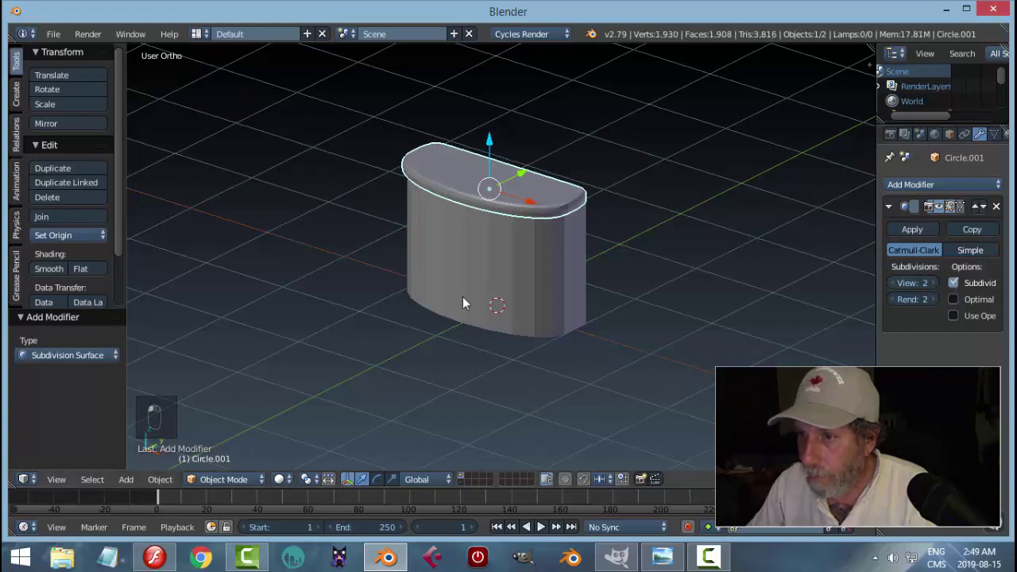
{"action": "scroll", "coordinate": [462, 296], "scroll_direction": "up", "scroll_amount": 2}
{"action": "left_click", "coordinate": [49, 269]}
Open the cabinet top's mesh in edit mode.
{"action": "key", "text": "Tab"}
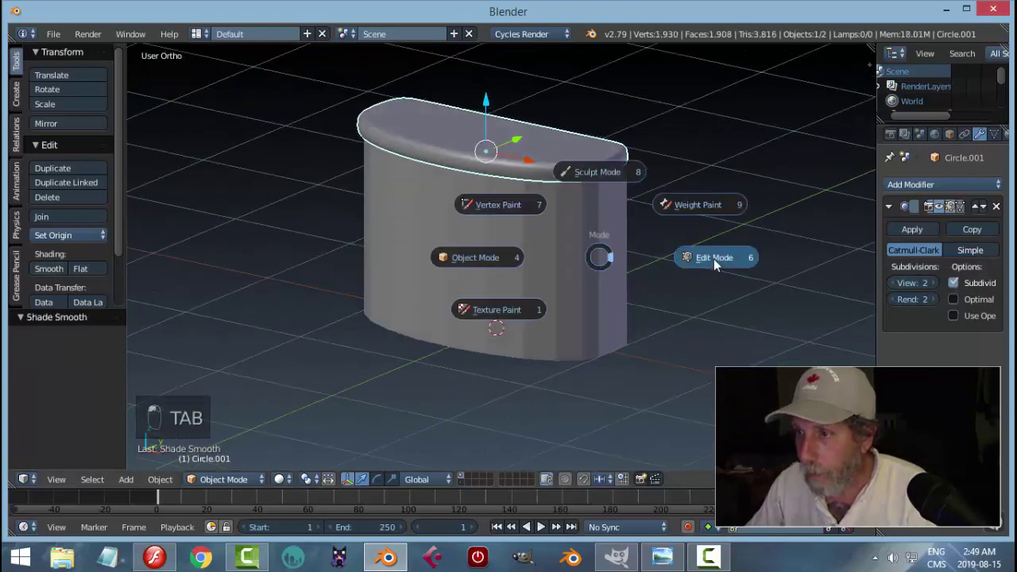
{"action": "left_click", "coordinate": [712, 257]}
{"action": "scroll", "coordinate": [604, 250], "scroll_direction": "up", "scroll_amount": 2}
{"action": "key", "text": "ctrl+r"}
{"action": "left_click", "coordinate": [553, 209]}
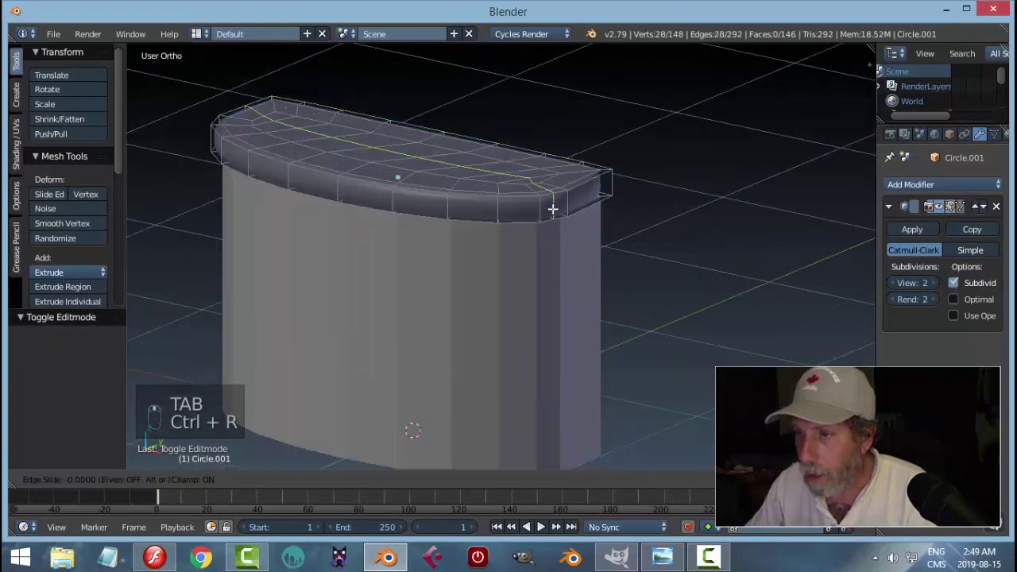
{"action": "left_click", "coordinate": [553, 209]}
{"action": "key", "text": "ctrl+z"}
Add two loop cuts around the top's rim, close to its upper and lower edges, and return to object mode with nothing selected.
{"action": "key", "text": "ctrl+r"}
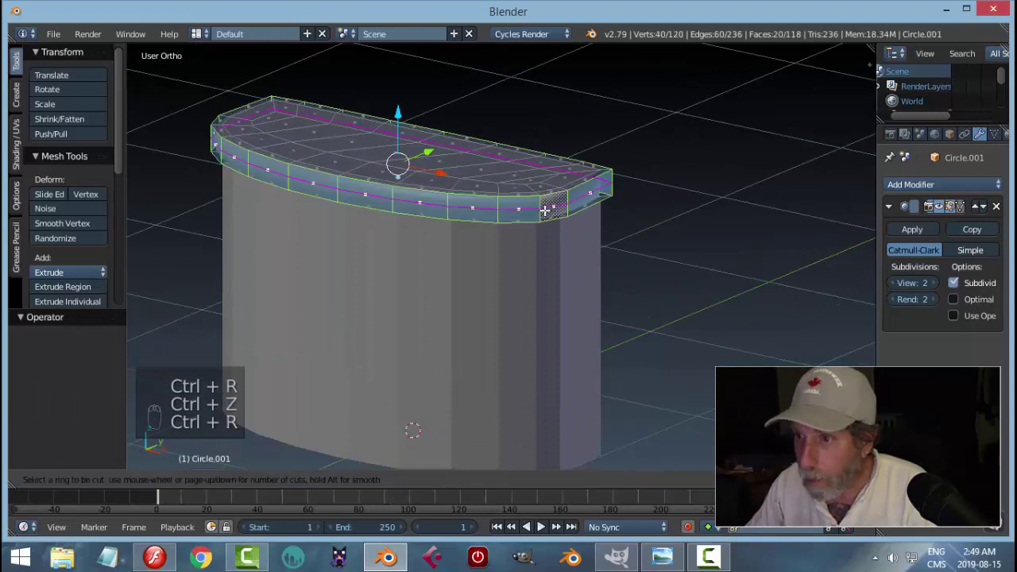
{"action": "left_click", "coordinate": [544, 205]}
{"action": "left_click", "coordinate": [544, 204]}
{"action": "key", "text": "ctrl+r"}
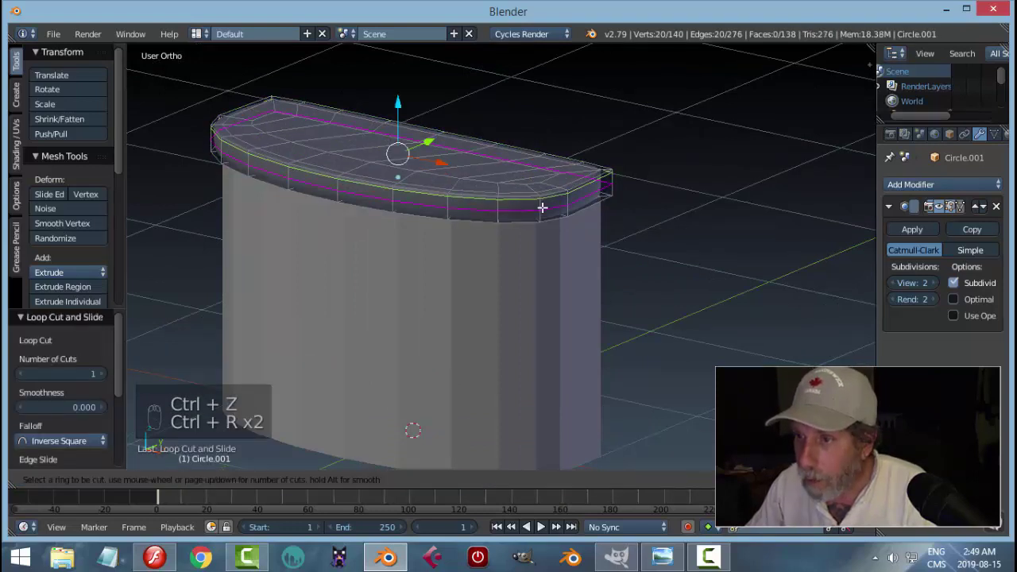
{"action": "left_click", "coordinate": [542, 211]}
{"action": "left_click", "coordinate": [544, 217]}
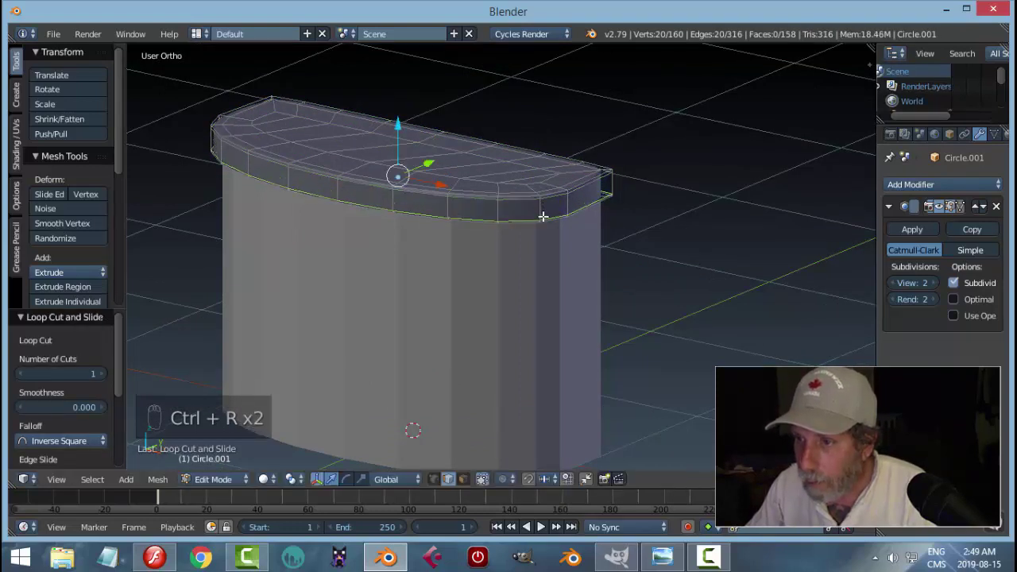
{"action": "key", "text": "Tab"}
{"action": "left_click", "coordinate": [540, 221]}
{"action": "scroll", "coordinate": [588, 220], "scroll_direction": "down", "scroll_amount": 2}
{"action": "key", "text": "a"}
{"action": "key", "text": "a"}
{"action": "left_click_drag", "start_coordinate": [591, 220], "coordinate": [550, 206]}
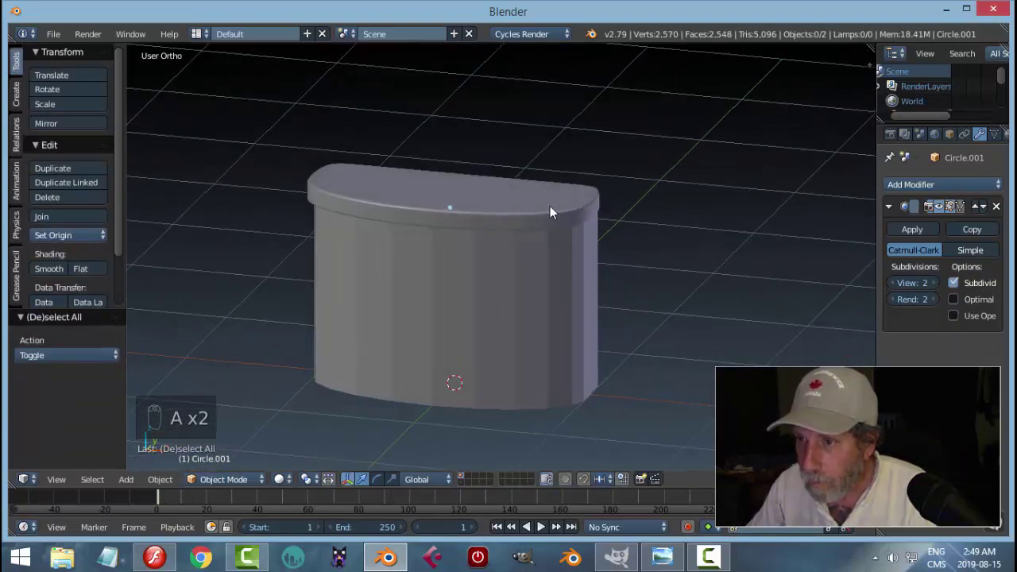
Duplicate the cabinet top, place the copy at the bottom of the cabinet as its base, and deselect it.
{"action": "right_click", "coordinate": [550, 207]}
{"action": "left_click_drag", "start_coordinate": [541, 267], "coordinate": [511, 353]}
{"action": "key", "text": "shift+d"}
{"action": "right_click", "coordinate": [521, 242]}
{"action": "key", "text": "a"}
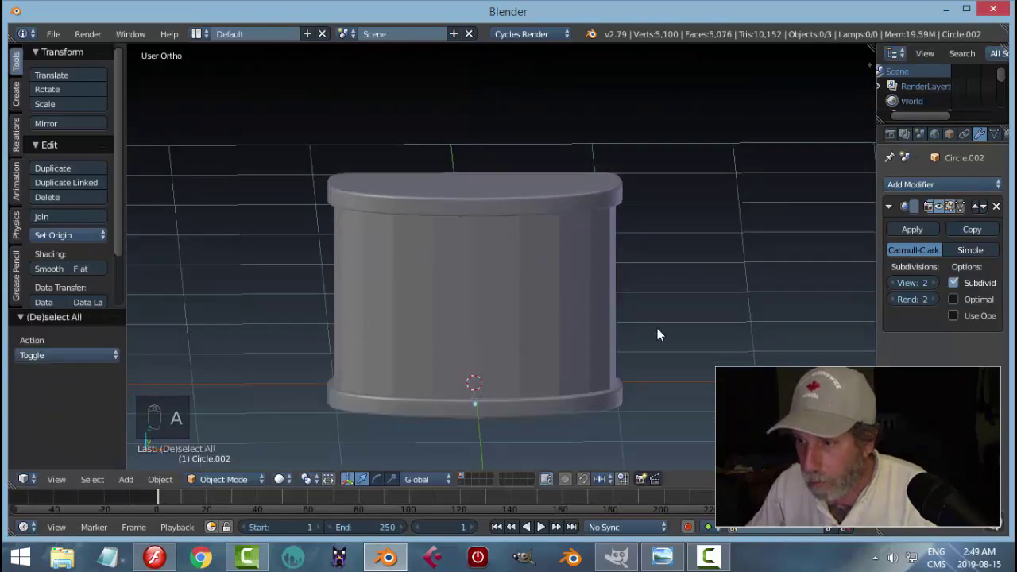
Shade the cabinet's main body smooth.
{"action": "left_click_drag", "start_coordinate": [656, 328], "coordinate": [551, 326]}
{"action": "right_click", "coordinate": [475, 340]}
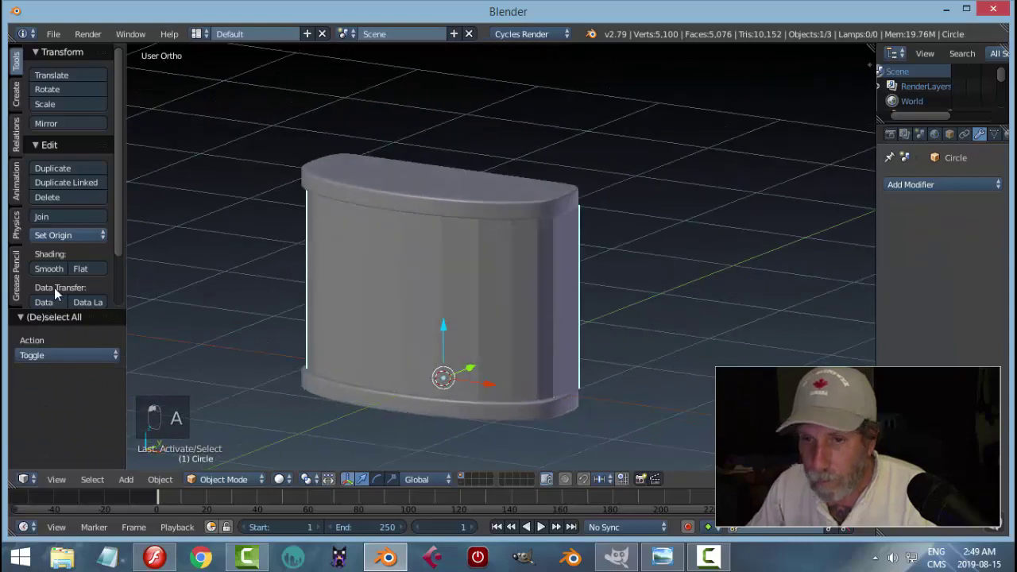
{"action": "left_click", "coordinate": [46, 268]}
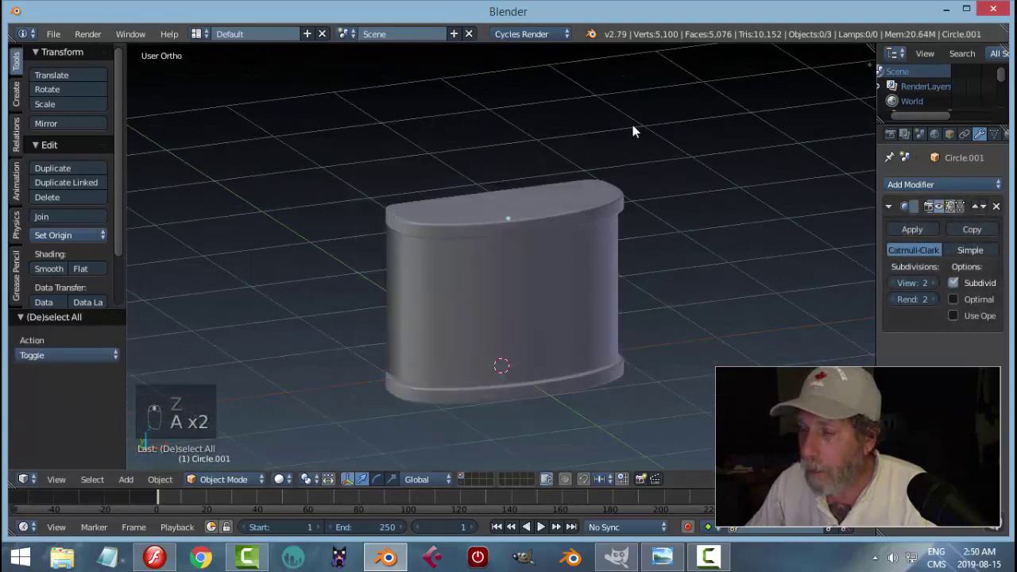
Open the cabinet body's mesh in edit mode with its flat back in view.
{"action": "scroll", "coordinate": [636, 247], "scroll_direction": "down", "scroll_amount": 2}
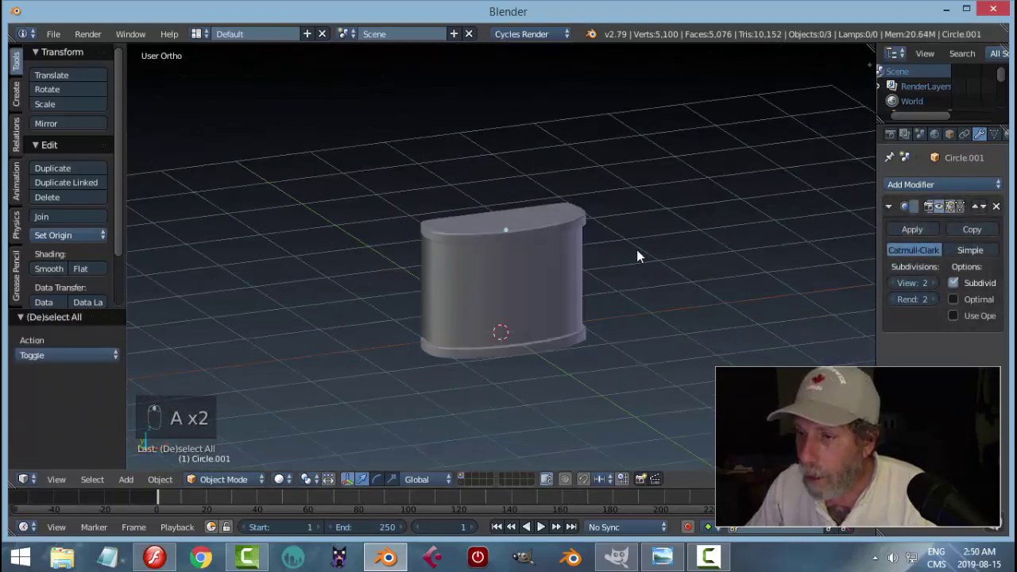
{"action": "left_click_drag", "start_coordinate": [636, 249], "coordinate": [515, 243]}
{"action": "scroll", "coordinate": [628, 291], "scroll_direction": "up", "scroll_amount": 3}
{"action": "scroll", "coordinate": [556, 290], "scroll_direction": "down", "scroll_amount": 3}
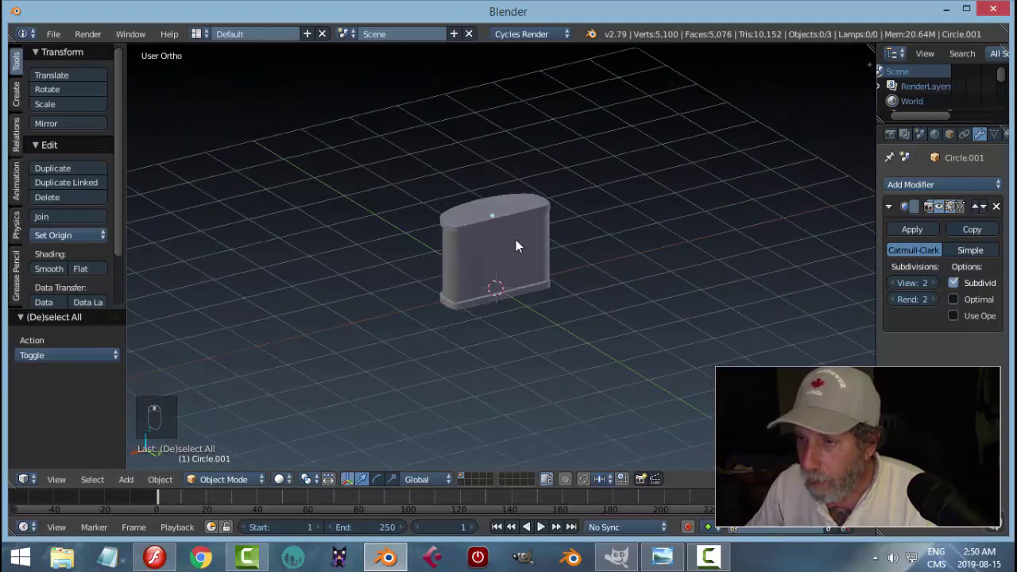
{"action": "right_click", "coordinate": [516, 243]}
{"action": "left_click_drag", "start_coordinate": [683, 269], "coordinate": [623, 270]}
{"action": "key", "text": "Tab"}
{"action": "left_click", "coordinate": [760, 274]}
{"action": "scroll", "coordinate": [635, 278], "scroll_direction": "up", "scroll_amount": 2}
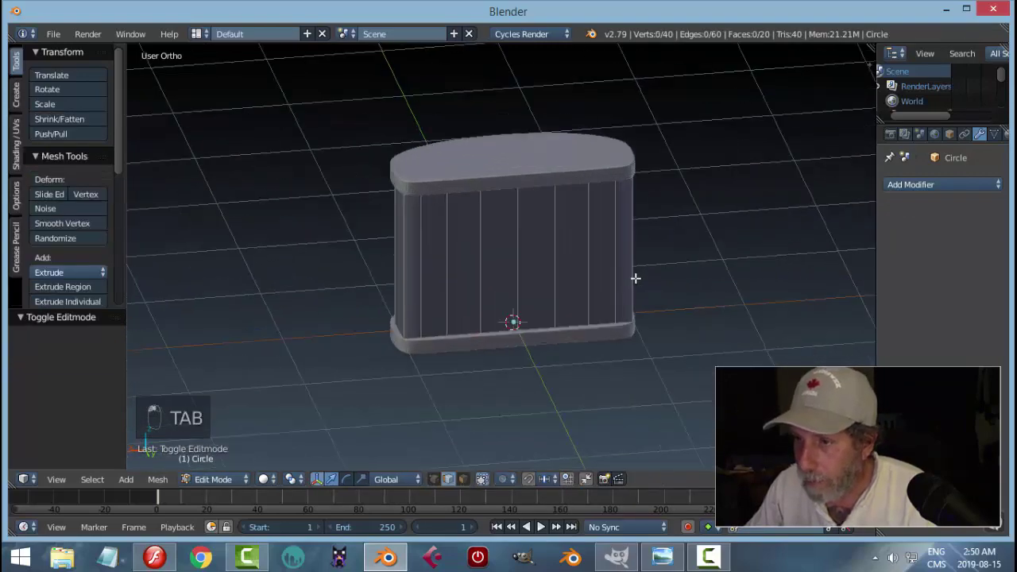
Mark the middle vertical edge on the cabinet body's back as a seam.
{"action": "right_click", "coordinate": [519, 235]}
{"action": "left_click_drag", "start_coordinate": [565, 281], "coordinate": [639, 277]}
{"action": "key", "text": "ctrl+e"}
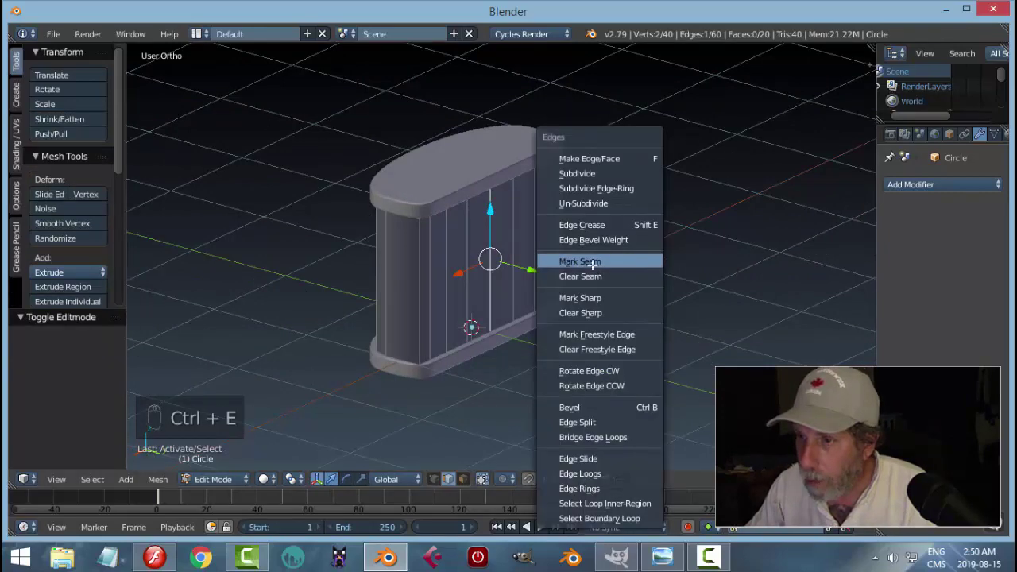
{"action": "left_click", "coordinate": [620, 257]}
Switch to the front view and select the cabinet body's entire mesh.
{"action": "key", "text": "KP_1"}
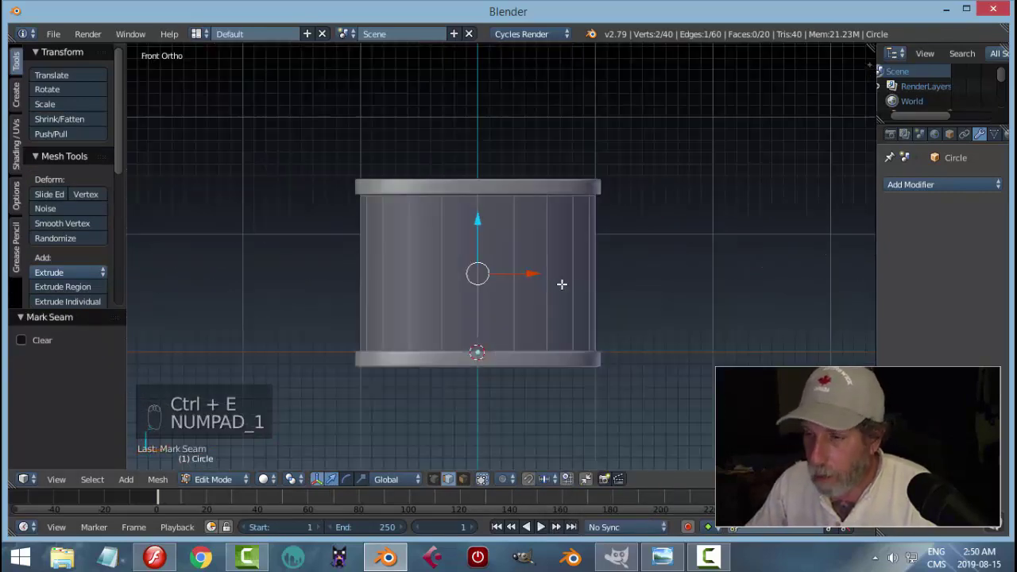
{"action": "key", "text": "a"}
{"action": "key", "text": "a"}
{"action": "key", "text": "a"}
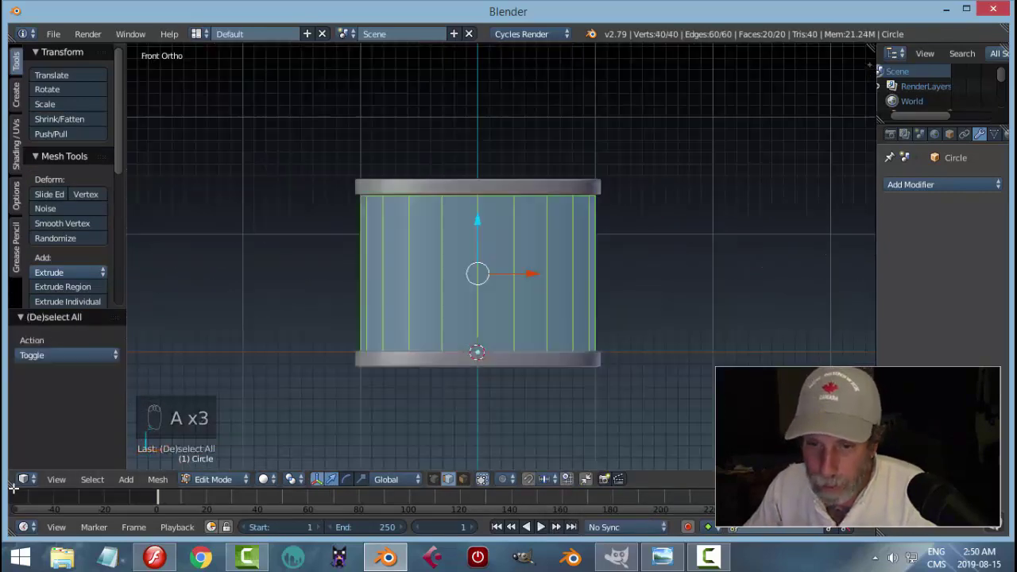
Split the 3D view in two, hide the tool shelves, and turn the left-hand view into a UV/Image Editor.
{"action": "left_click_drag", "start_coordinate": [13, 488], "coordinate": [493, 417]}
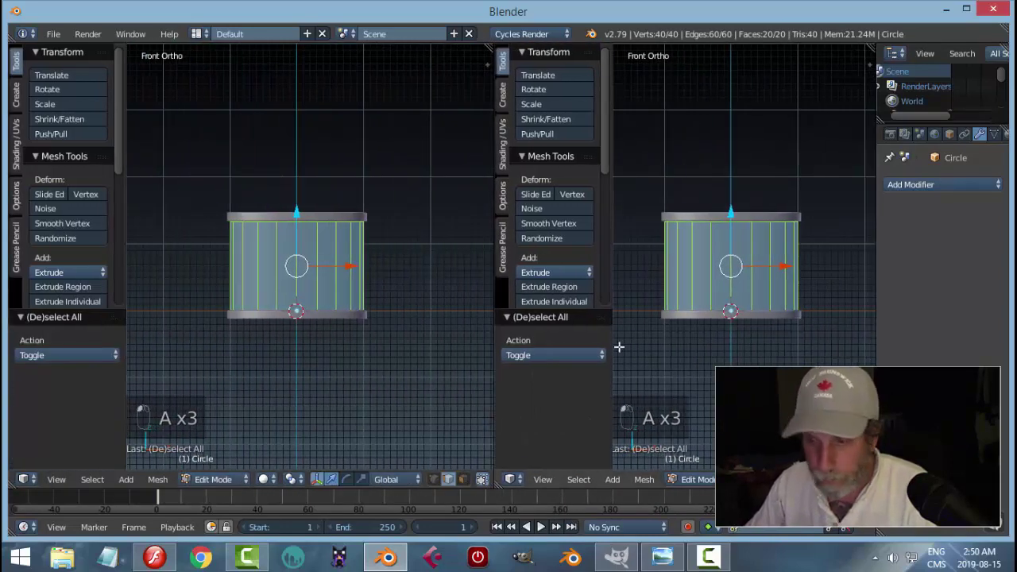
{"action": "key", "text": "t"}
{"action": "key", "text": "t"}
{"action": "key", "text": "t"}
{"action": "left_click", "coordinate": [32, 482]}
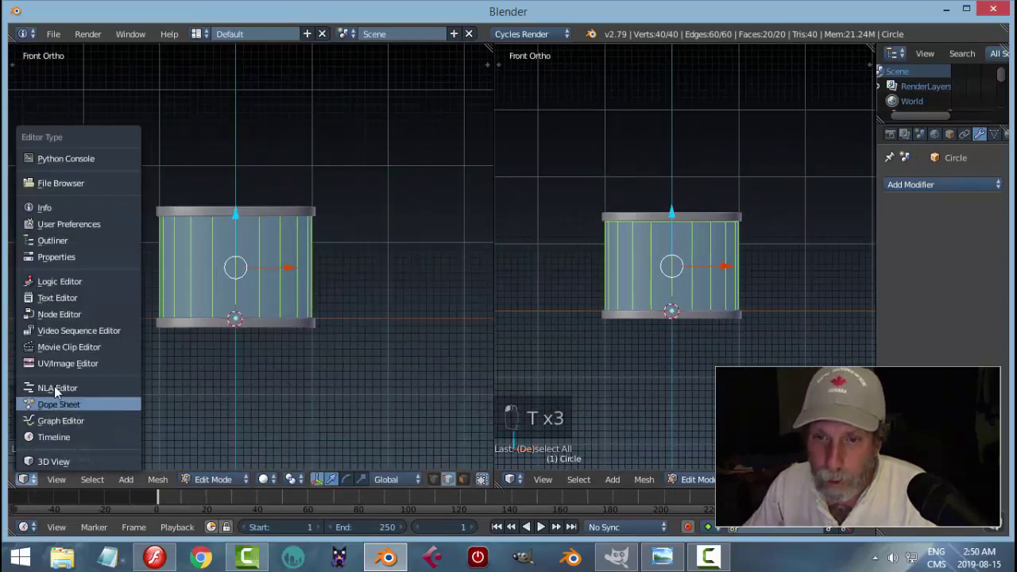
{"action": "left_click", "coordinate": [54, 363]}
Unwrap the selected cabinet body mesh along its seam.
{"action": "scroll", "coordinate": [683, 325], "scroll_direction": "up", "scroll_amount": 1}
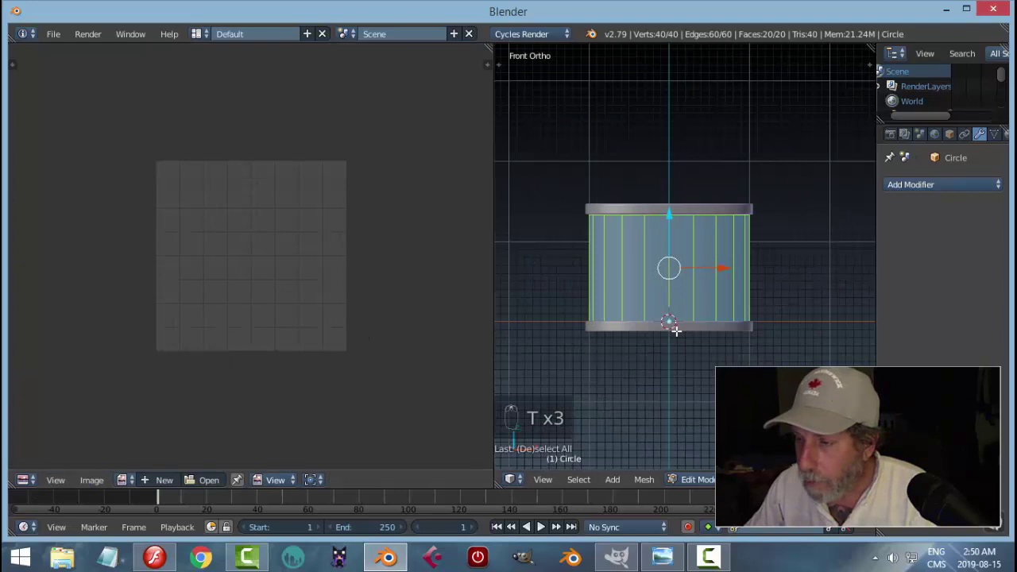
{"action": "key", "text": "u"}
{"action": "left_click", "coordinate": [715, 362]}
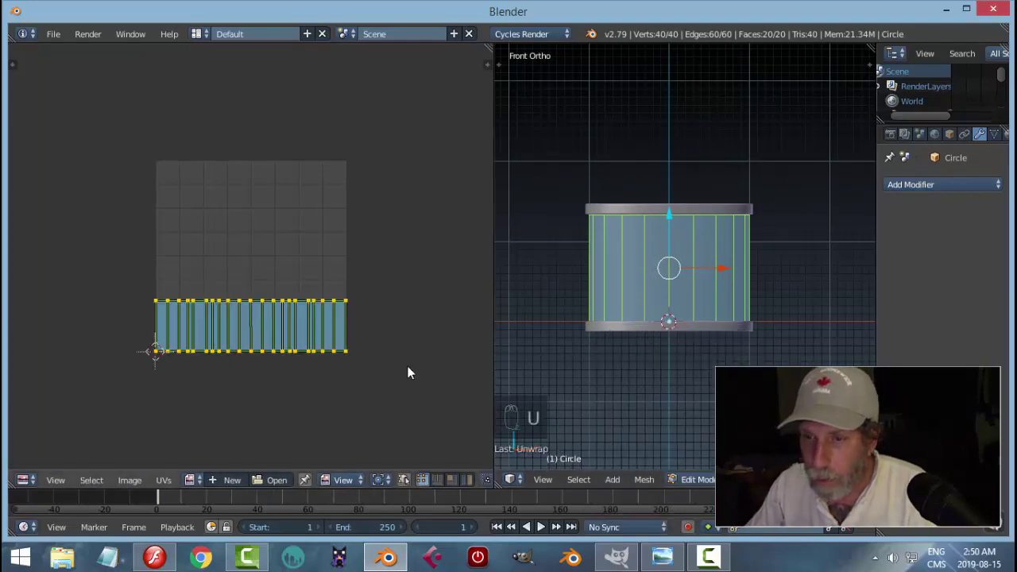
Start a UV layout export and create and open a folder named EXPORT SCILAB DESK VIDEO2 inside the BLENDER folder.
{"action": "scroll", "coordinate": [395, 375], "scroll_direction": "up", "scroll_amount": 1}
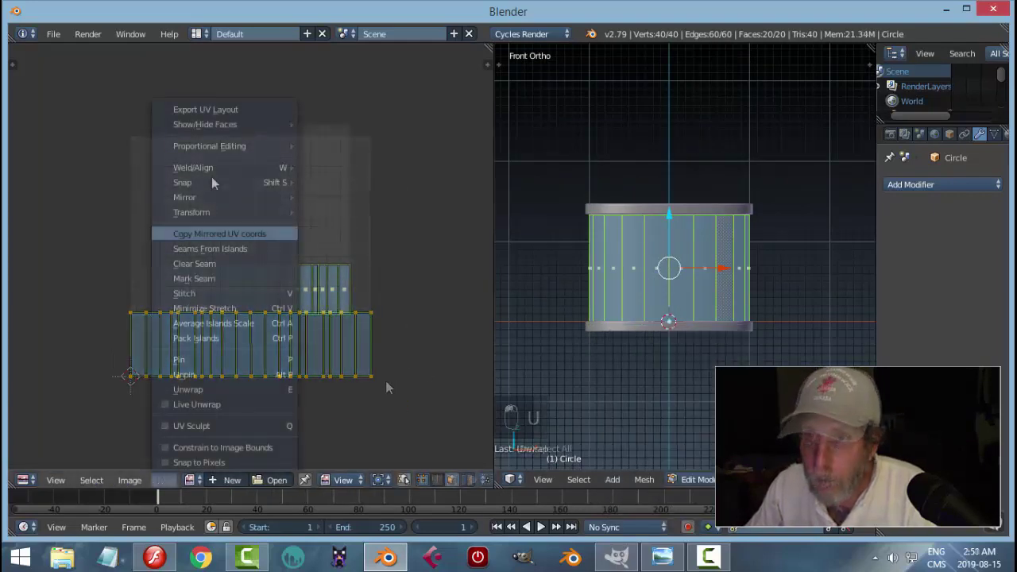
{"action": "left_click", "coordinate": [220, 108]}
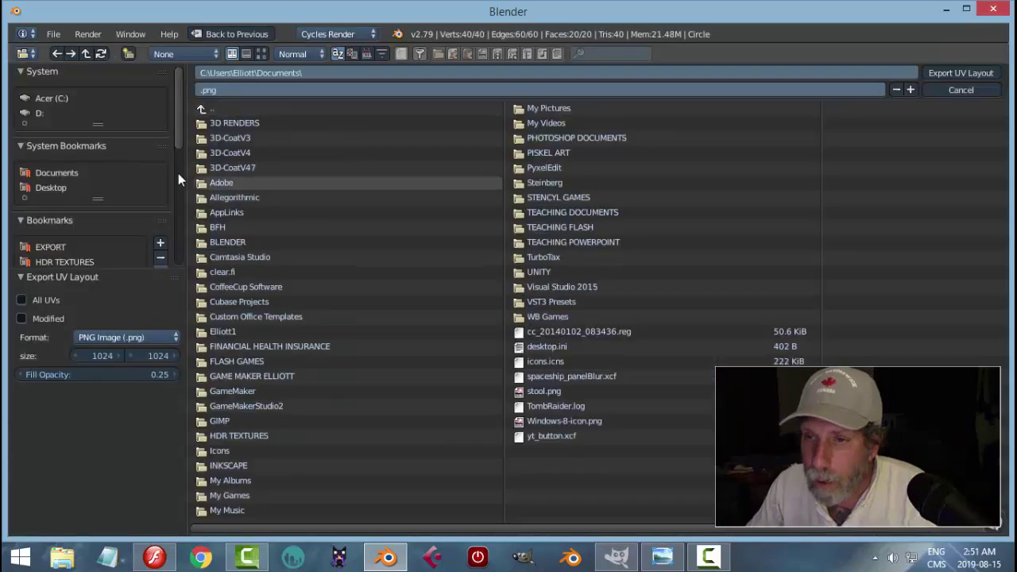
{"action": "left_click", "coordinate": [59, 247]}
{"action": "left_click", "coordinate": [202, 110]}
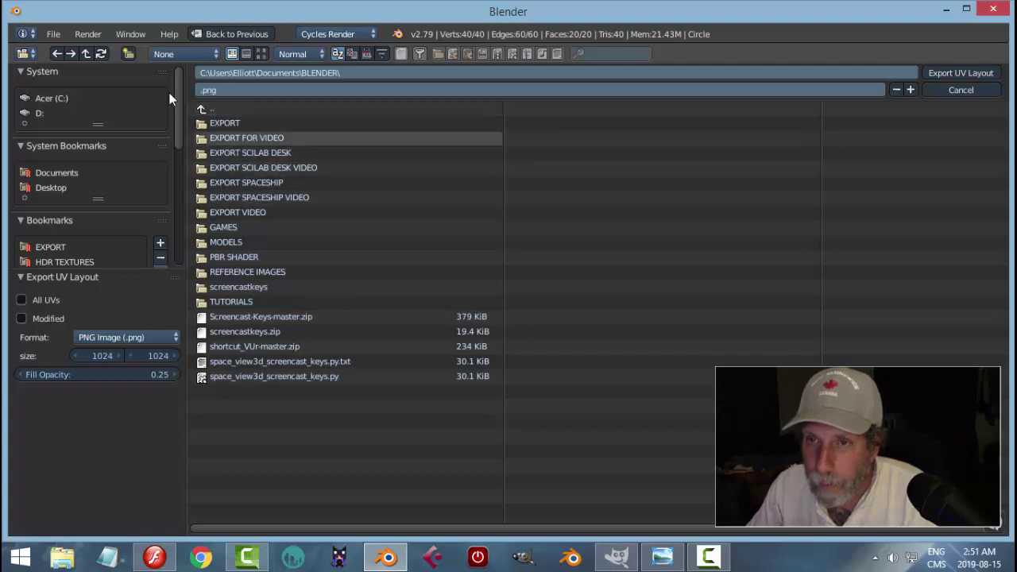
{"action": "left_click", "coordinate": [128, 53]}
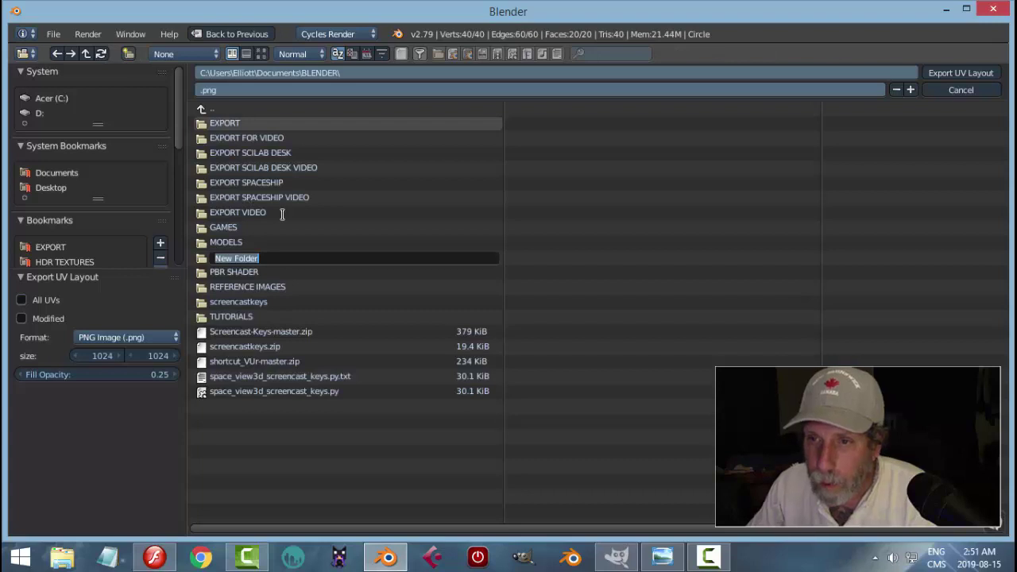
{"action": "type", "text": "EXPORT SCILAB DESK VIDEO2"}
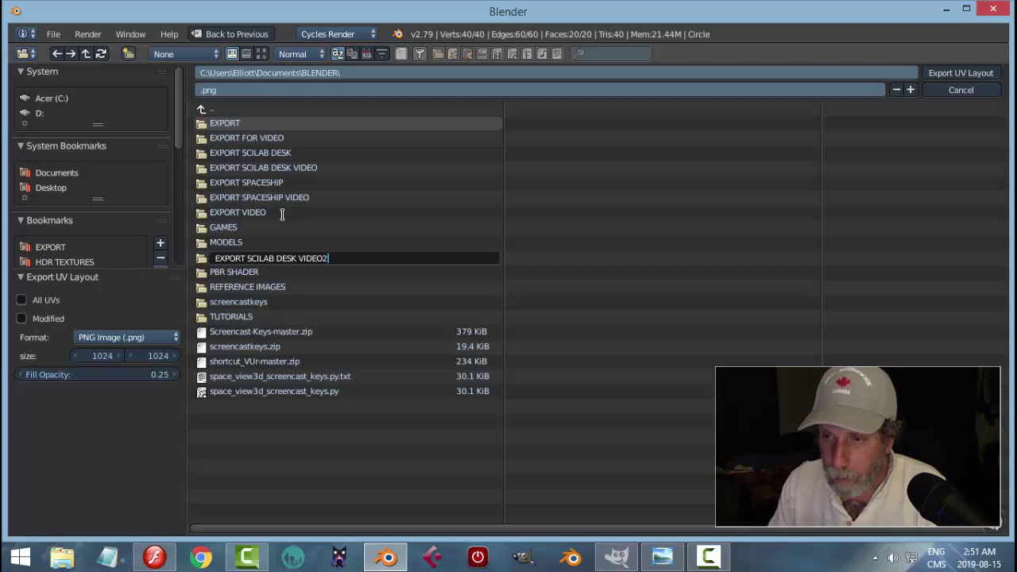
{"action": "key", "text": "Return"}
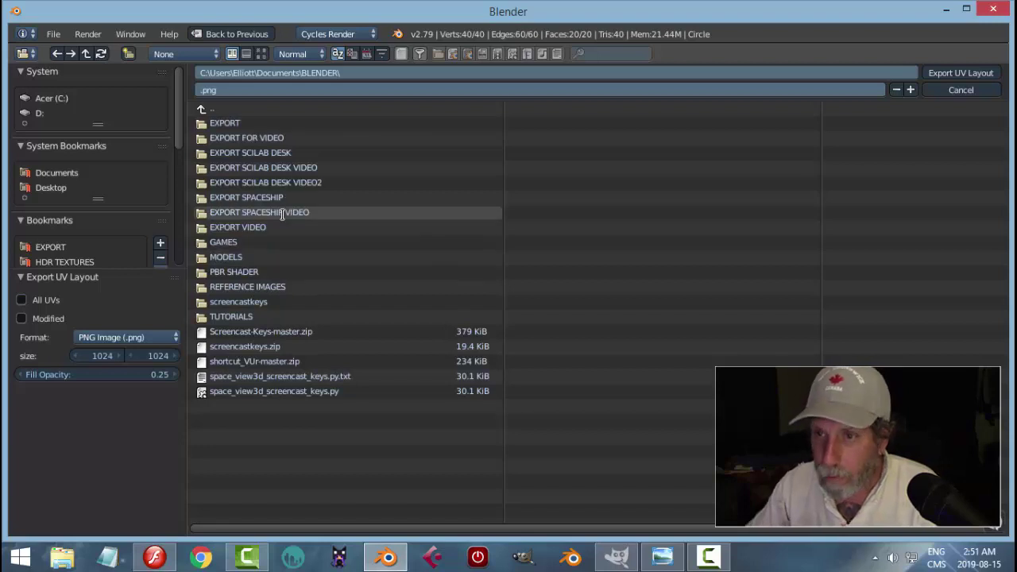
{"action": "double_click", "coordinate": [308, 182]}
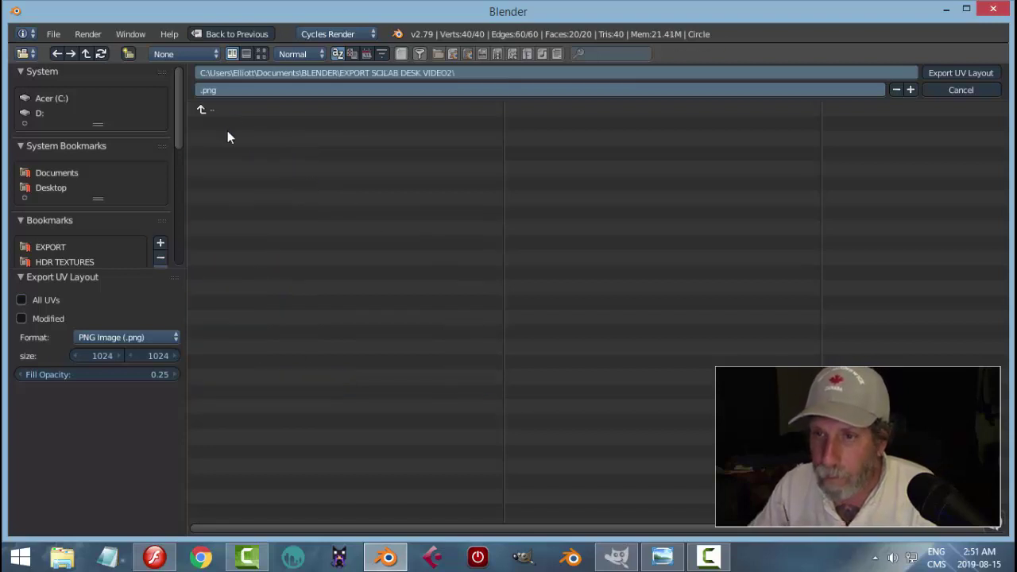
Export the UV layout as a 1024 x 1024 PNG named SciLabDesk_CabinetUV.
{"action": "left_click", "coordinate": [226, 89]}
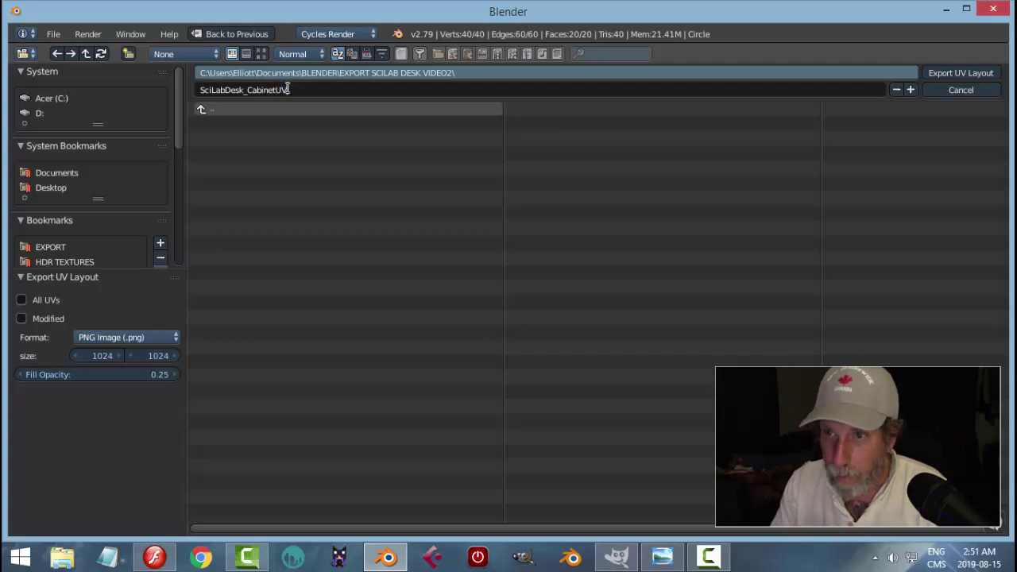
{"action": "type", "text": "SciLabDesk_CabinetUV"}
{"action": "key", "text": "Return"}
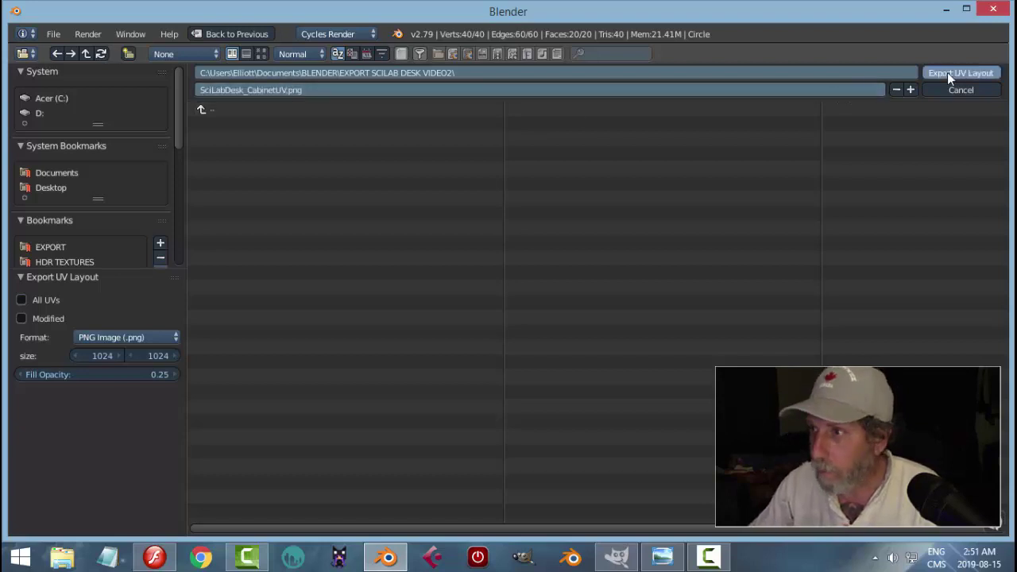
{"action": "key", "text": "Return"}
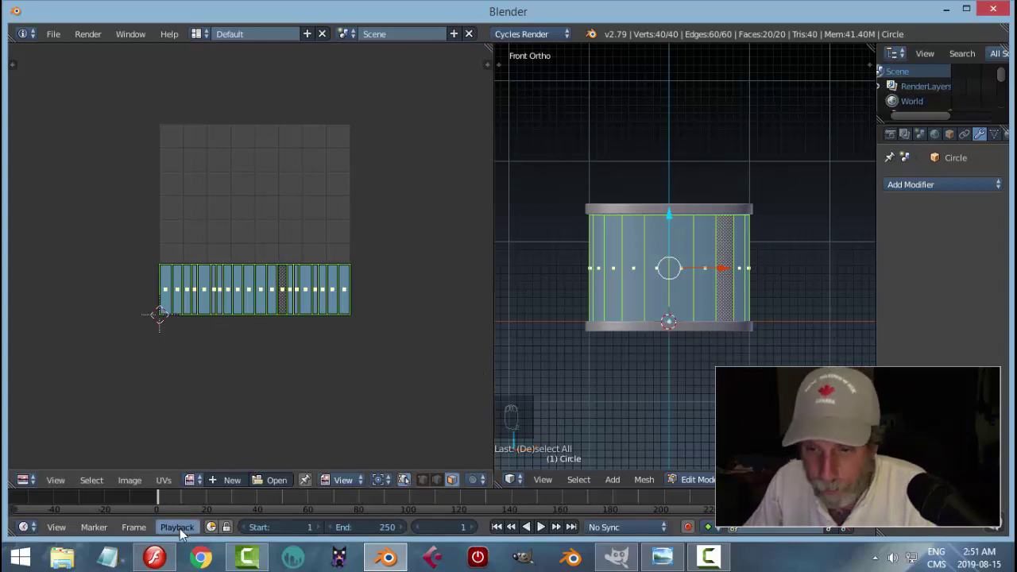
Switch to Macromedia Flash Professional 8 and create a new Flash Document.
{"action": "left_click", "coordinate": [156, 557]}
{"action": "left_click", "coordinate": [13, 23]}
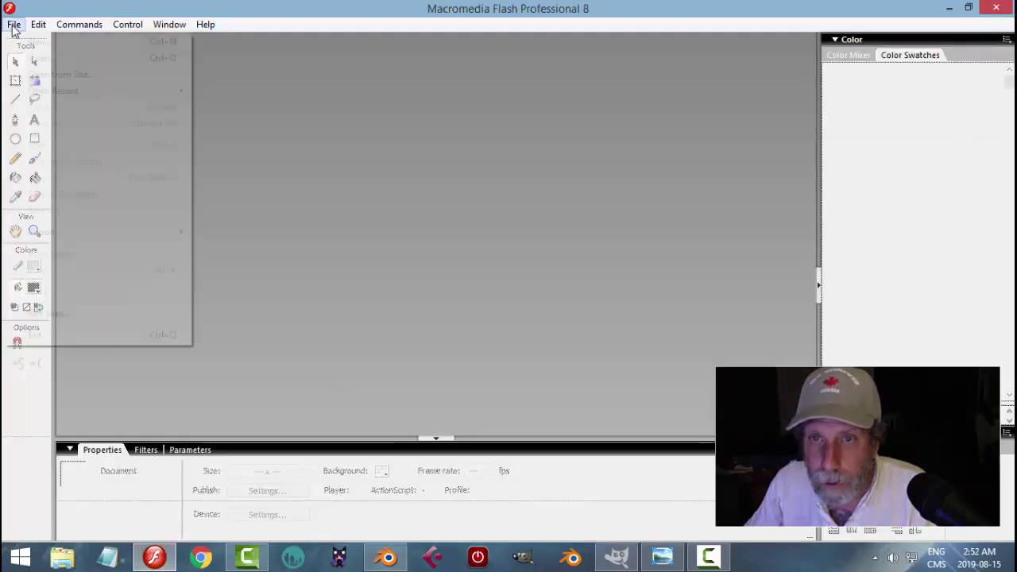
{"action": "left_click", "coordinate": [30, 38]}
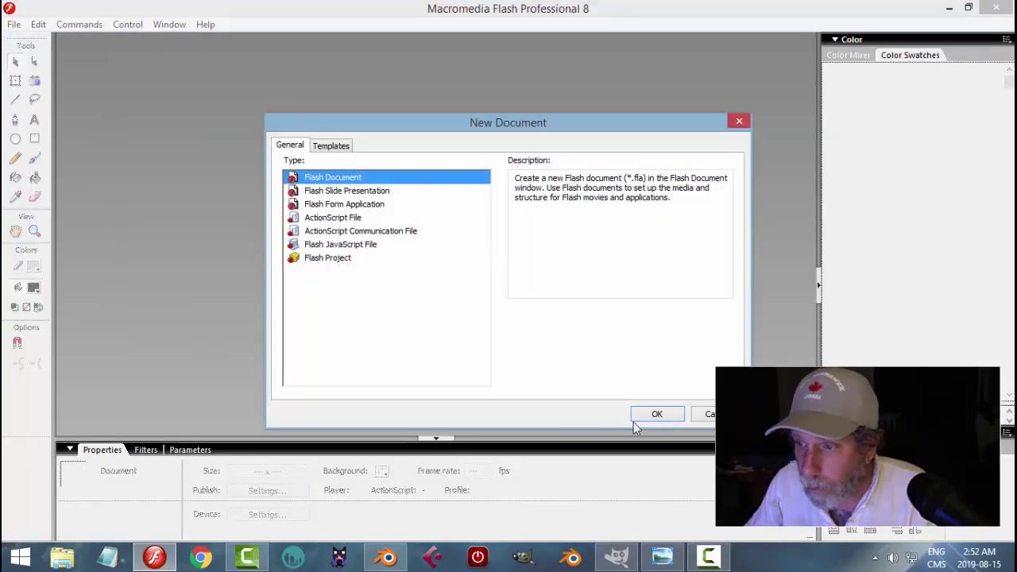
{"action": "left_click", "coordinate": [653, 413]}
Set the document's dimensions to 1024 x 1024 pixels and its background color to magenta.
{"action": "left_click", "coordinate": [268, 471]}
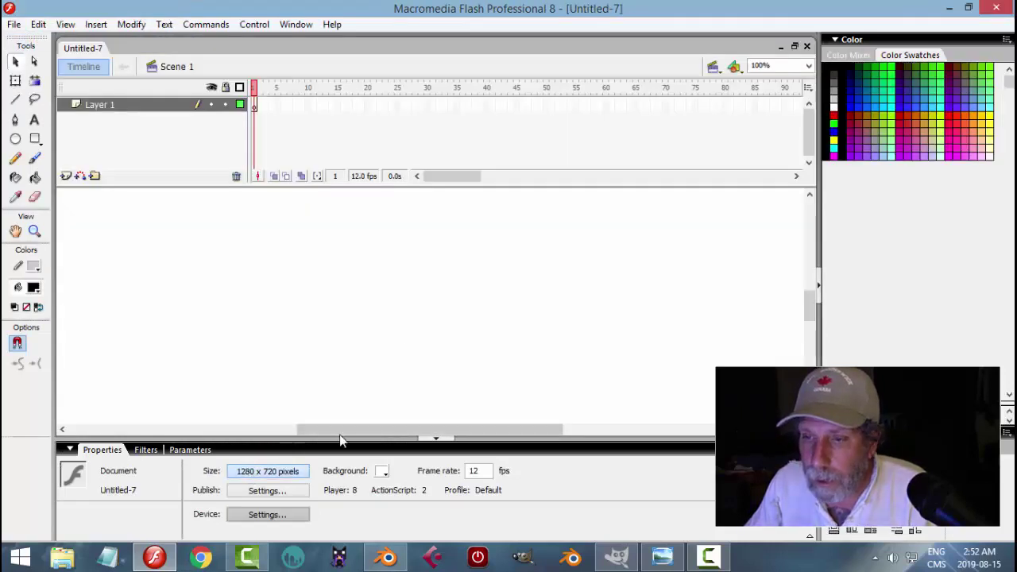
{"action": "type", "text": "1"}
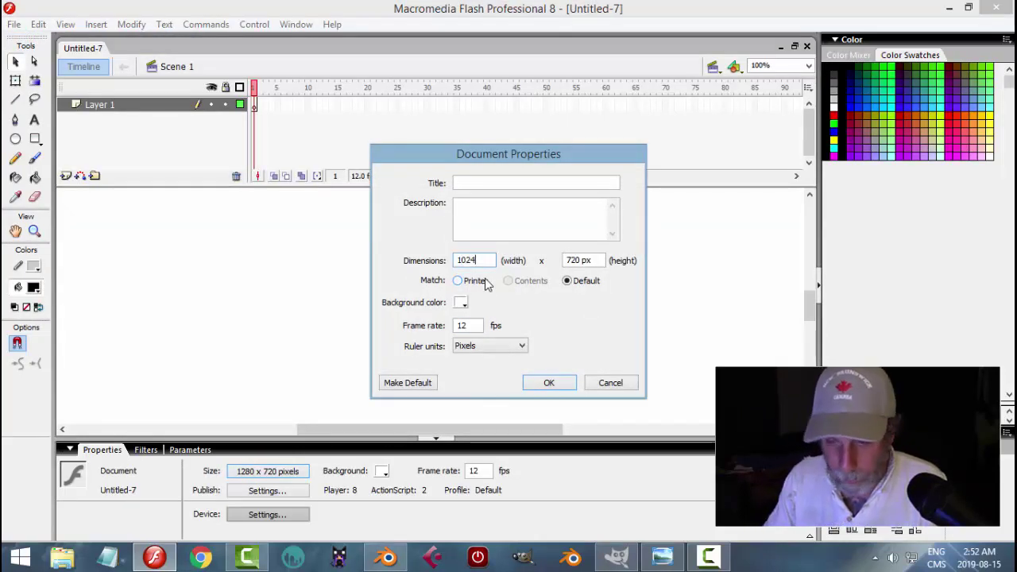
{"action": "type", "text": "024"}
{"action": "key", "text": "Tab"}
{"action": "type", "text": "10"}
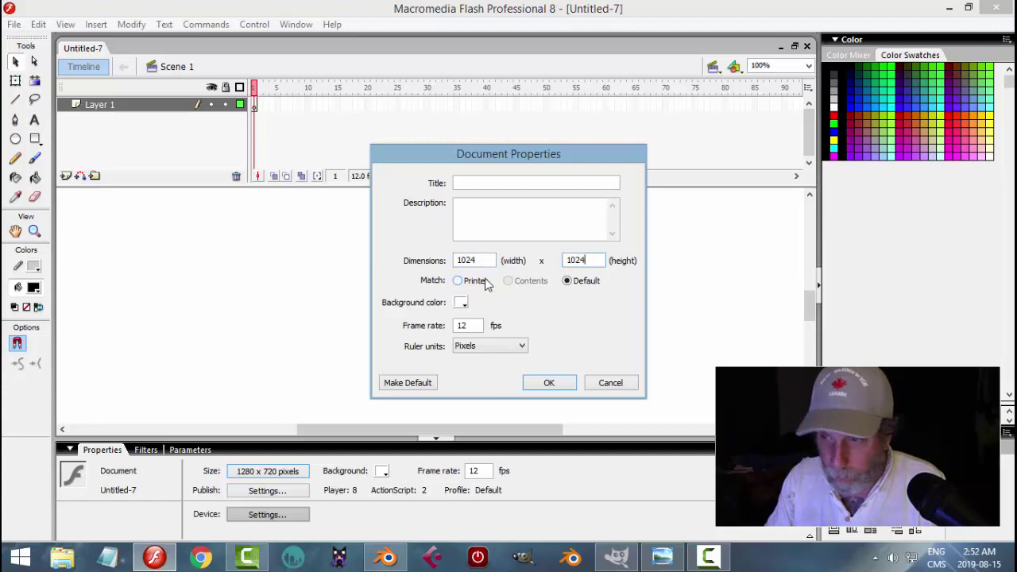
{"action": "left_click", "coordinate": [461, 303]}
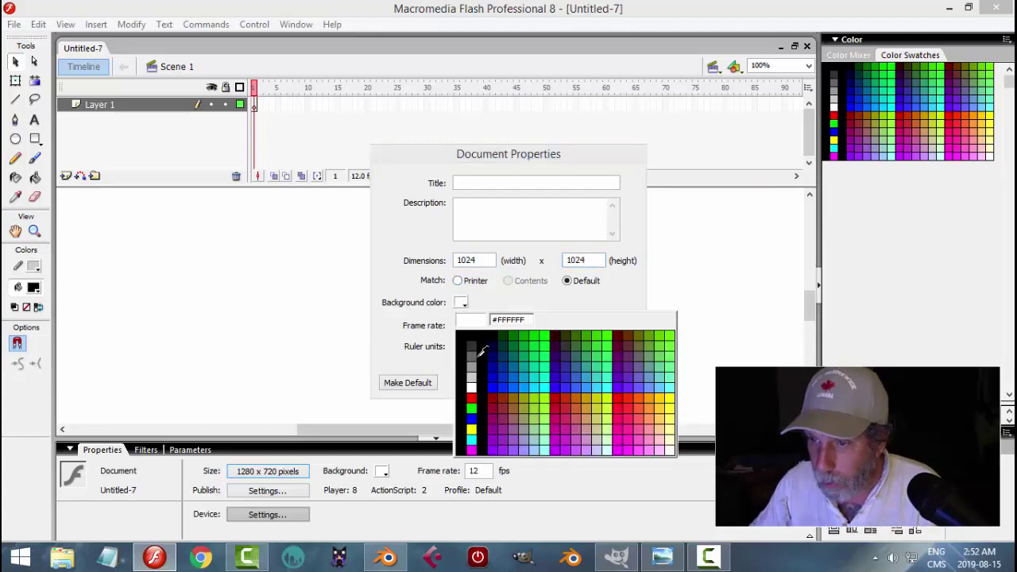
{"action": "left_click", "coordinate": [467, 443]}
{"action": "left_click", "coordinate": [547, 383]}
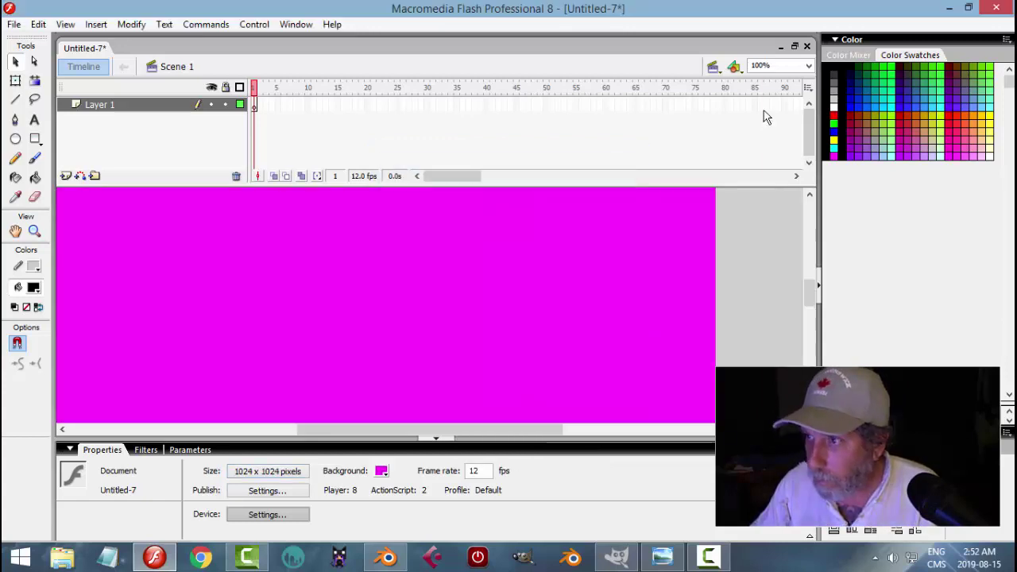
Import SciLabDesk_CabinetUV.png from the EXPORT SCILAB DESK VIDEO2 folder onto the stage.
{"action": "left_click", "coordinate": [809, 66]}
{"action": "left_click", "coordinate": [766, 110]}
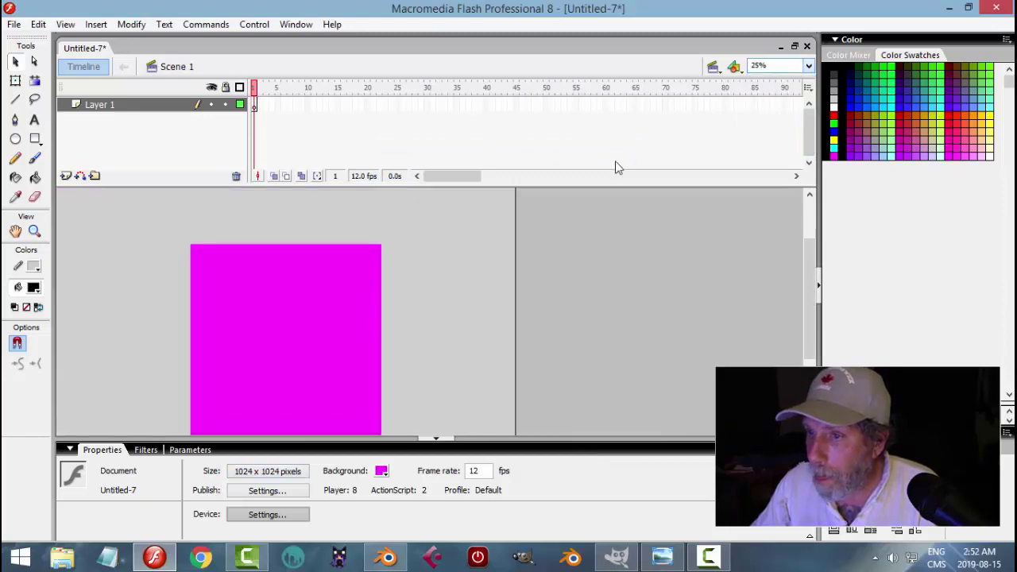
{"action": "left_click", "coordinate": [14, 24]}
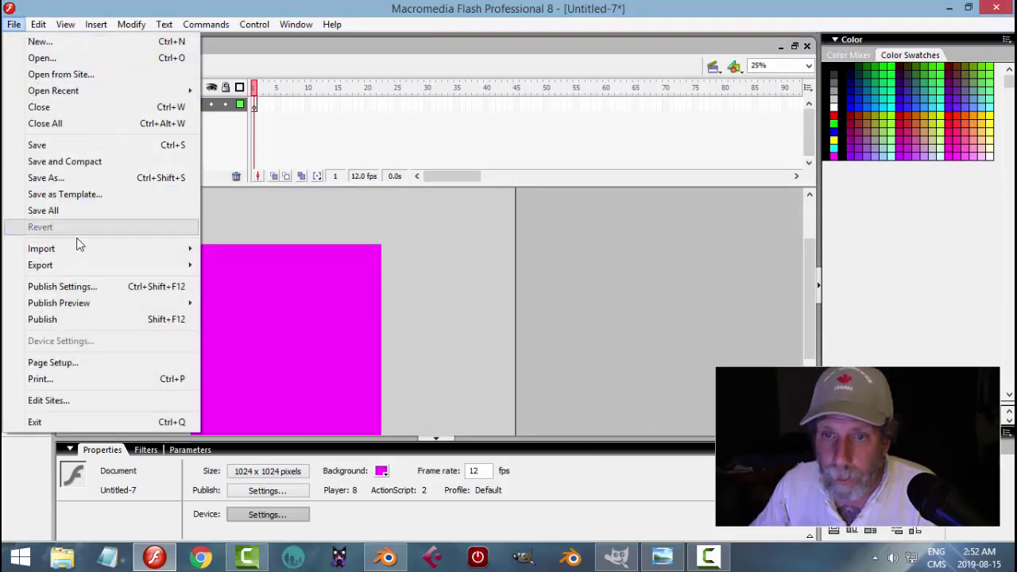
{"action": "mouse_move", "coordinate": [101, 251]}
{"action": "left_click", "coordinate": [254, 248]}
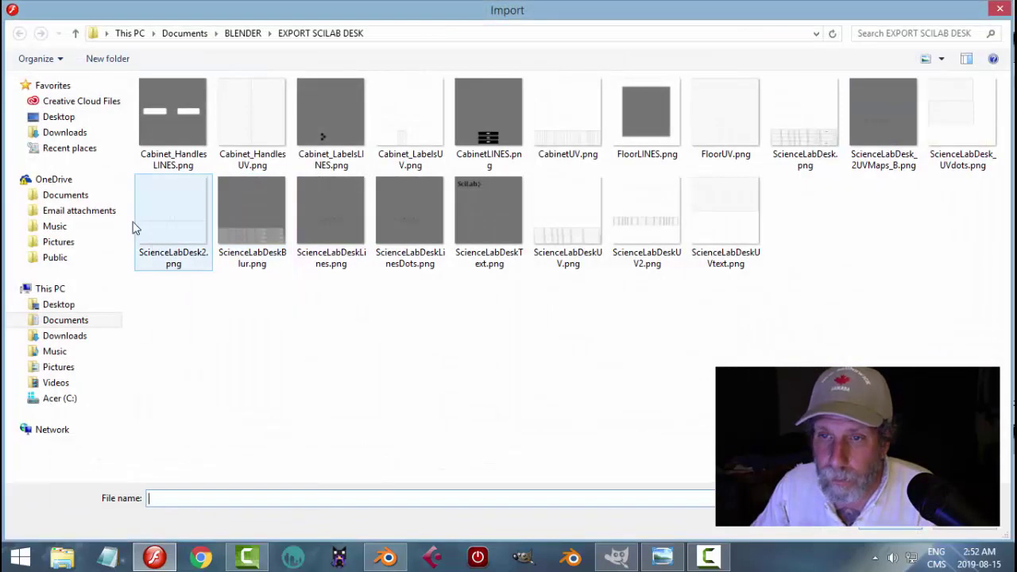
{"action": "left_click", "coordinate": [242, 34]}
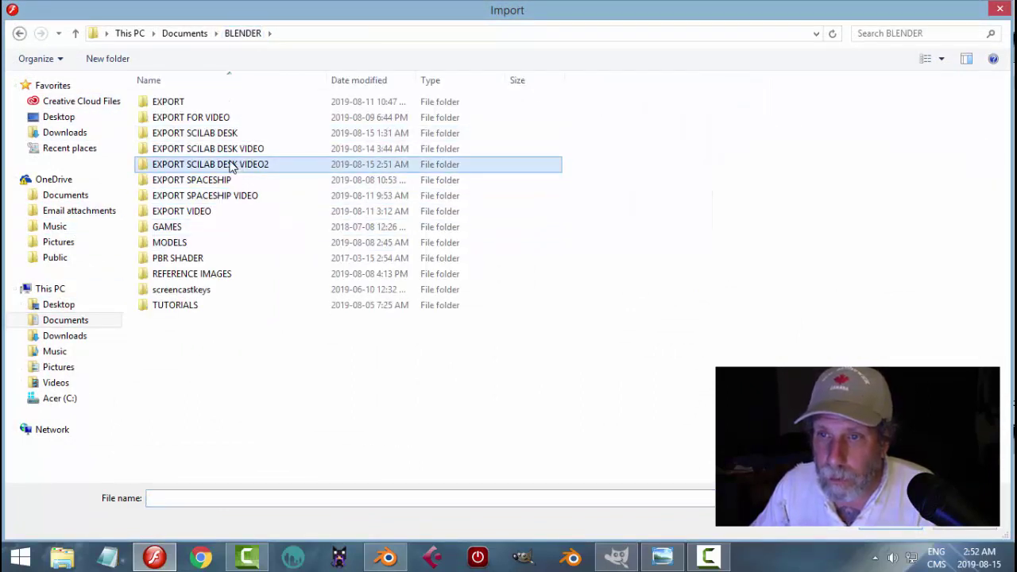
{"action": "double_click", "coordinate": [229, 164]}
{"action": "left_click", "coordinate": [181, 132]}
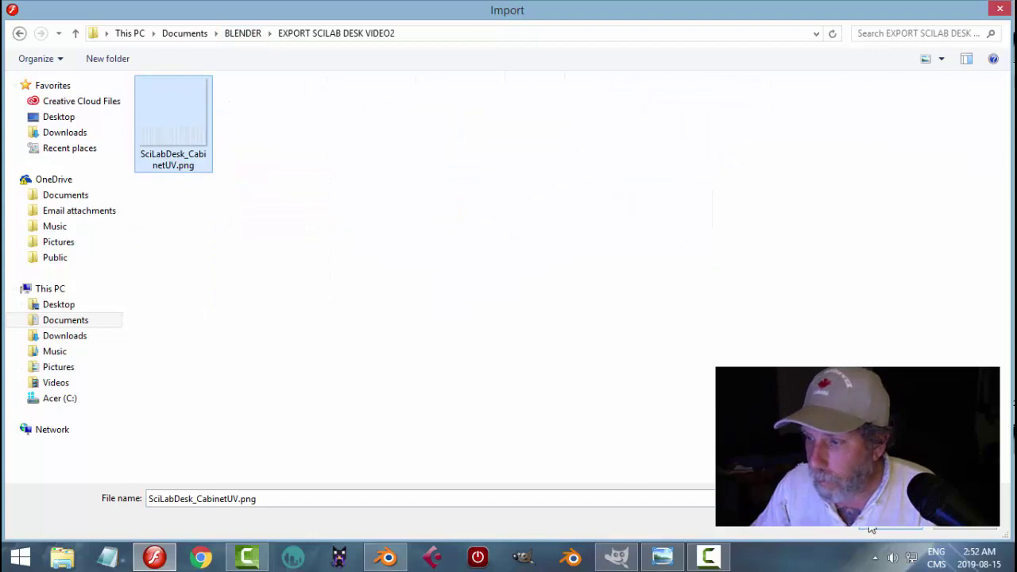
{"action": "key", "text": "Return"}
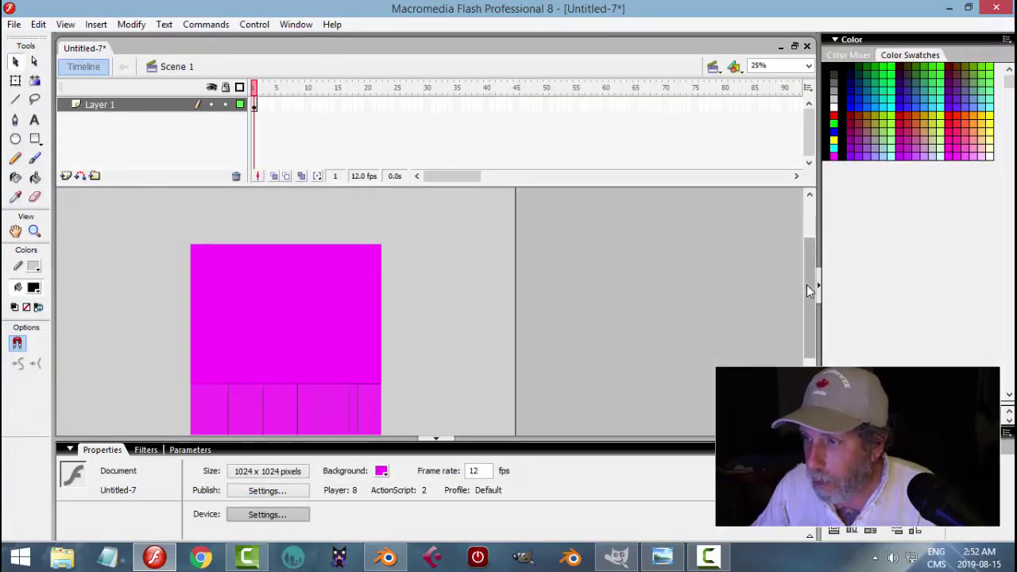
Lock Layer 1, which holds the imported UV layout, and add a new layer above it.
{"action": "left_click_drag", "start_coordinate": [806, 284], "coordinate": [799, 318]}
{"action": "left_click", "coordinate": [797, 65]}
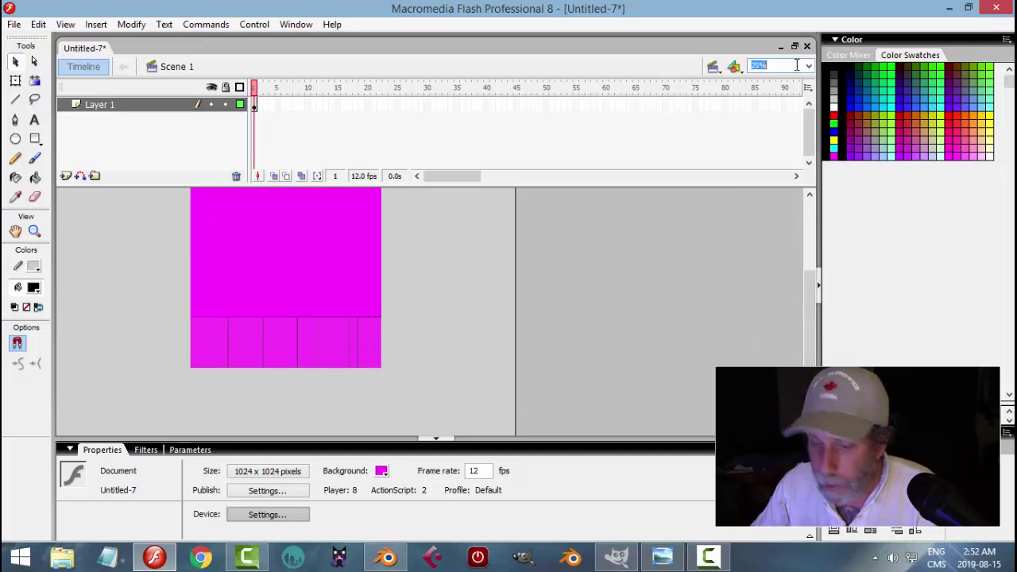
{"action": "type", "text": "50"}
{"action": "key", "text": "Return"}
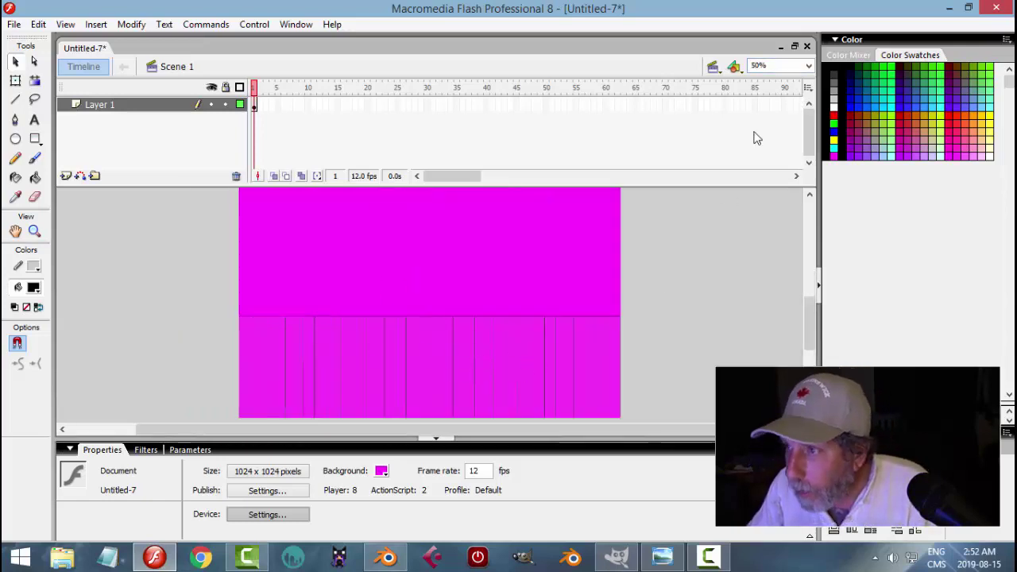
{"action": "left_click", "coordinate": [808, 67]}
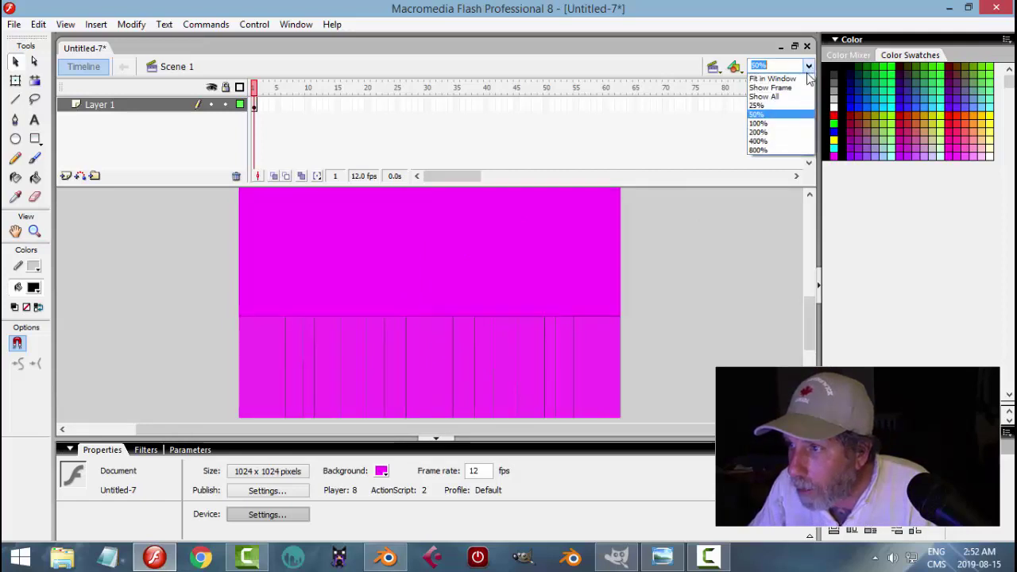
{"action": "left_click", "coordinate": [765, 126]}
{"action": "left_click_drag", "start_coordinate": [811, 322], "coordinate": [812, 336]}
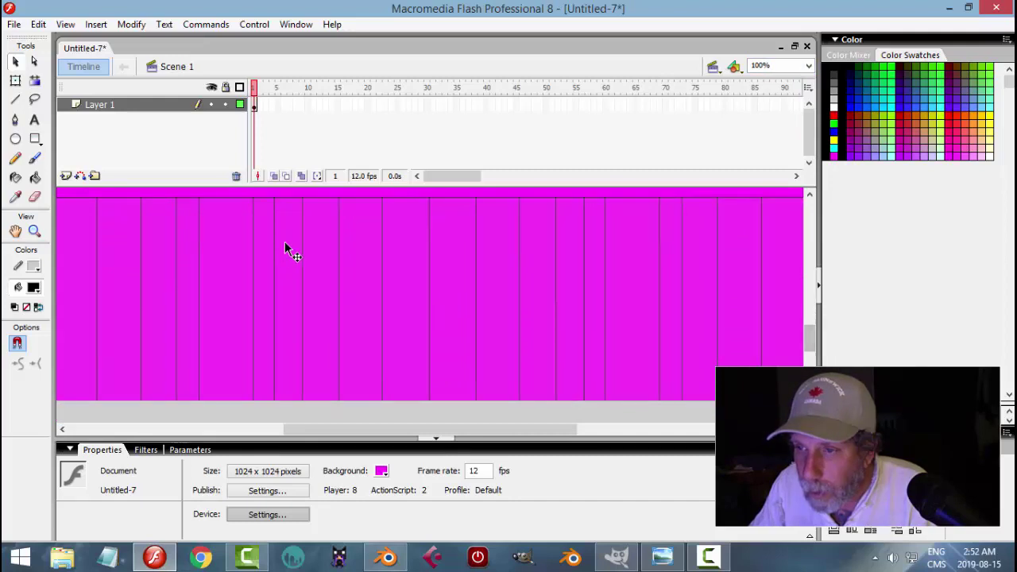
{"action": "left_click", "coordinate": [225, 104]}
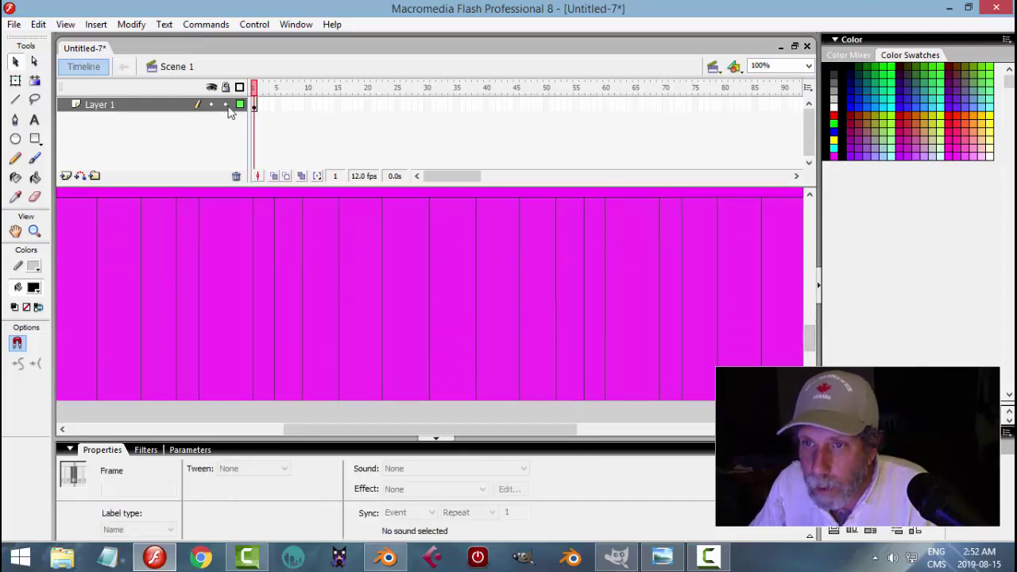
{"action": "left_click", "coordinate": [66, 176]}
Draw a black rectangle without a stroke, about 228 x 51 pixels, over the central strips of the UV layout.
{"action": "left_click", "coordinate": [35, 138]}
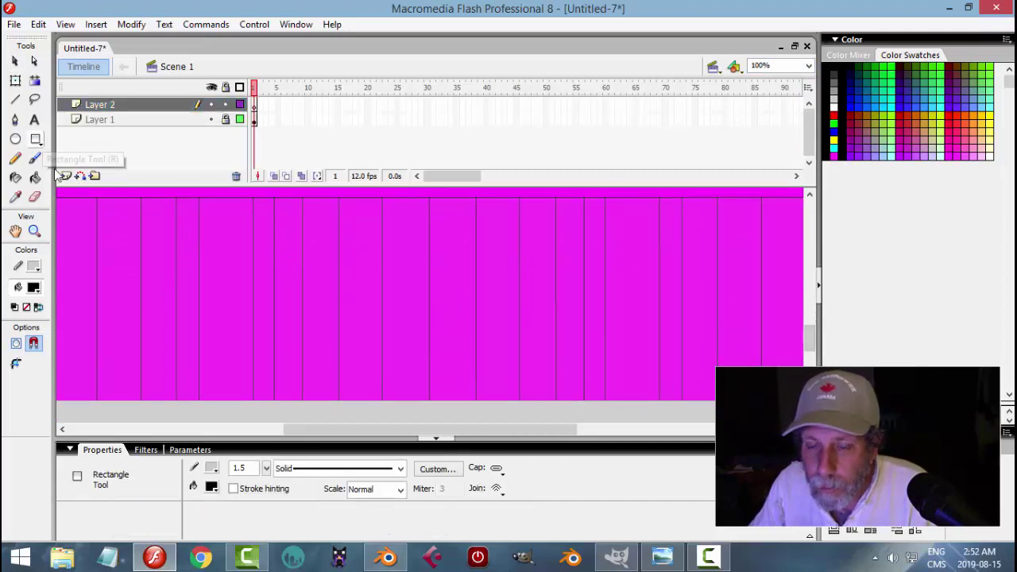
{"action": "left_click", "coordinate": [35, 268]}
{"action": "left_click", "coordinate": [209, 291]}
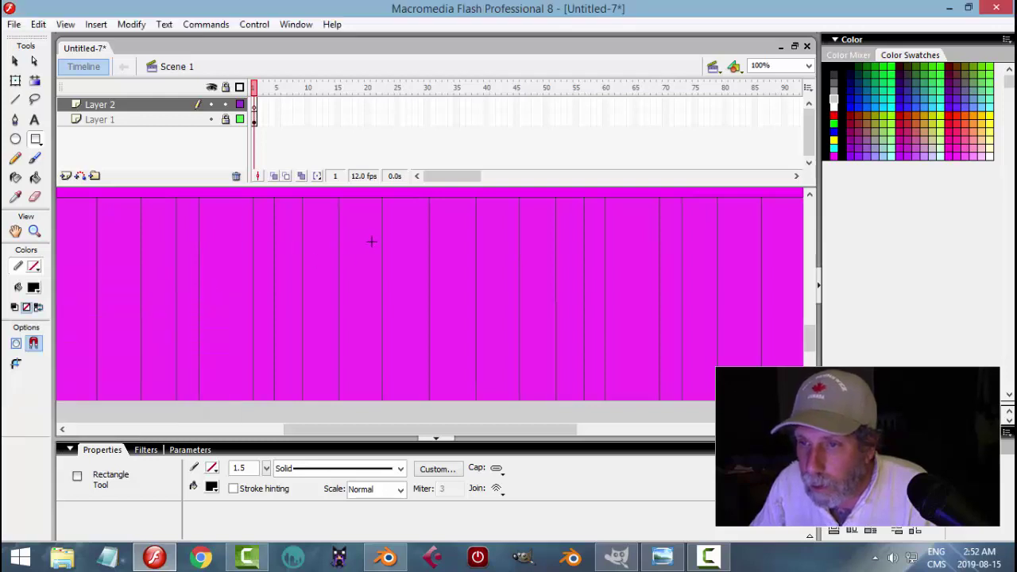
{"action": "left_click_drag", "start_coordinate": [365, 233], "coordinate": [534, 270]}
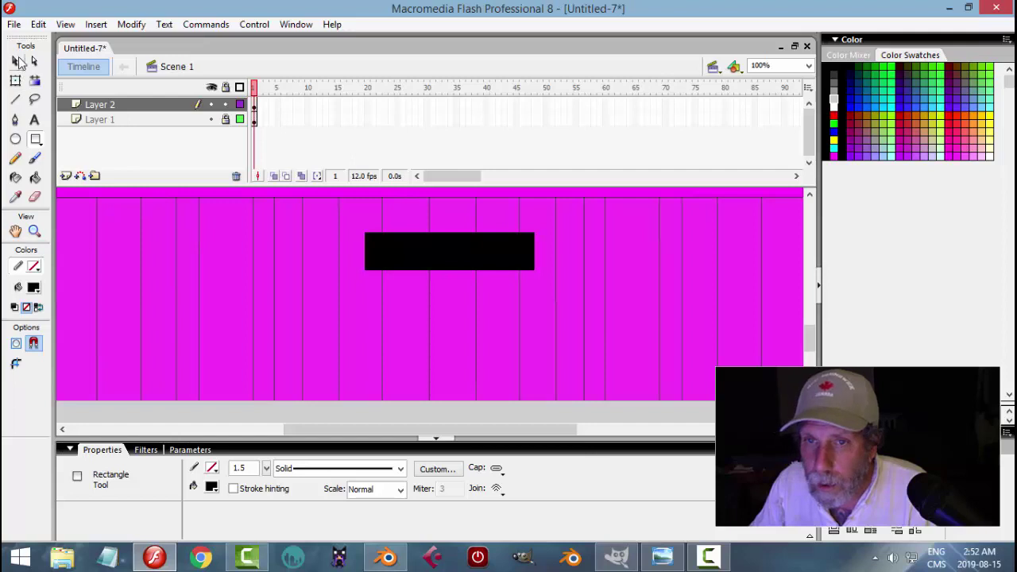
Center the black rectangle horizontally on the stage and nudge it up 10 pixels to Y 788.
{"action": "left_click", "coordinate": [16, 61]}
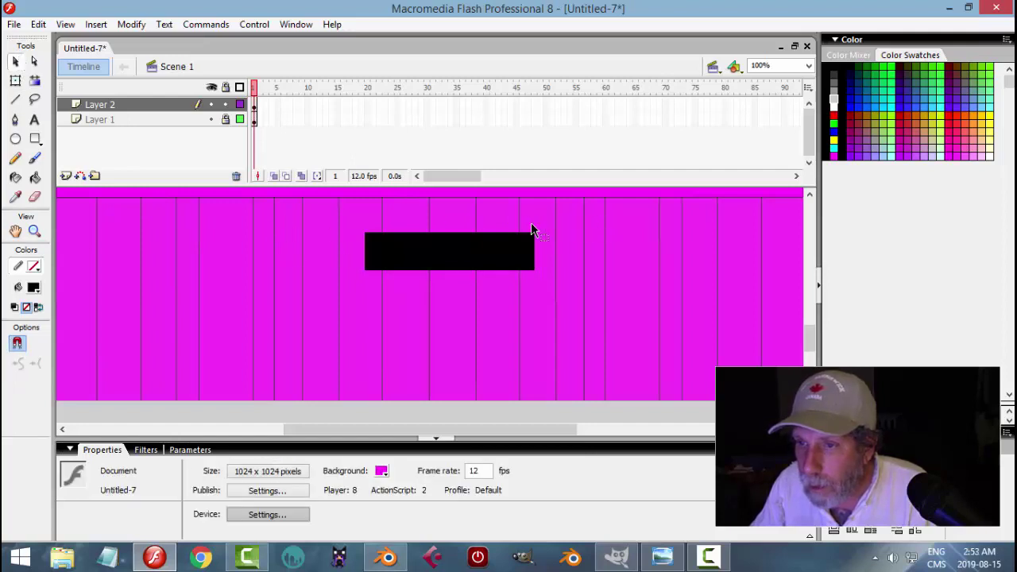
{"action": "left_click", "coordinate": [418, 254]}
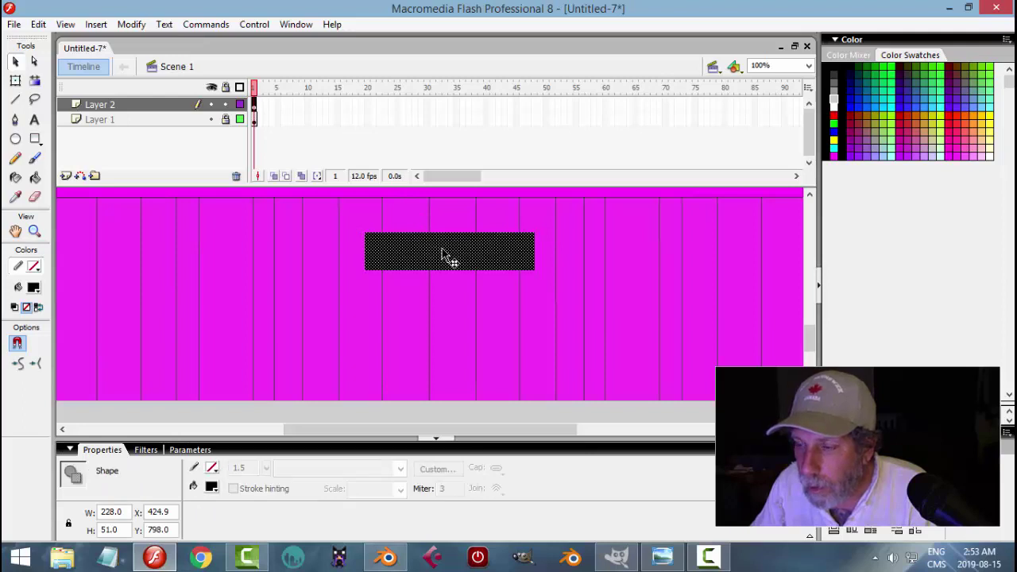
{"action": "left_click", "coordinate": [851, 473]}
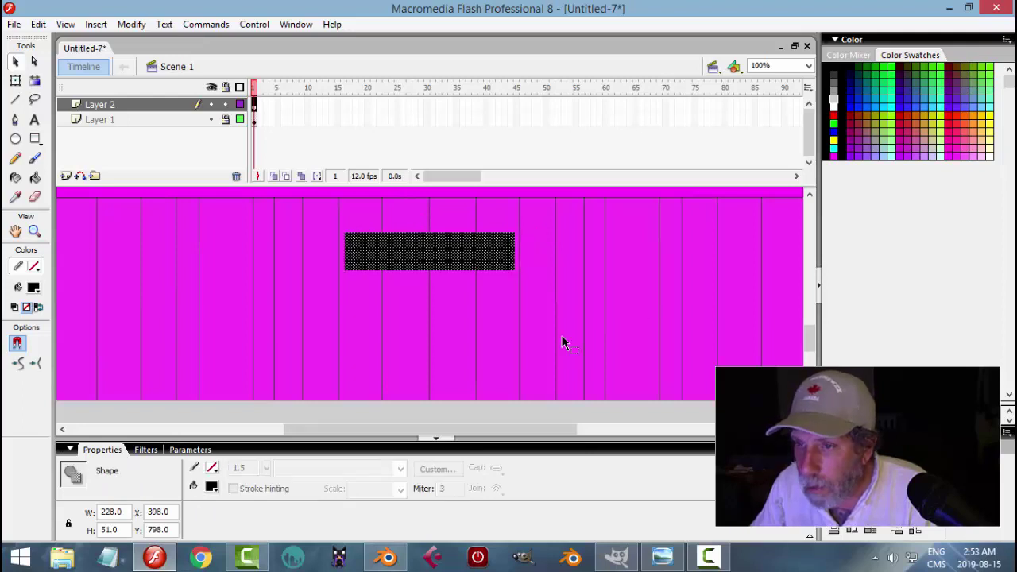
{"action": "left_click", "coordinate": [494, 324]}
{"action": "left_click", "coordinate": [498, 261]}
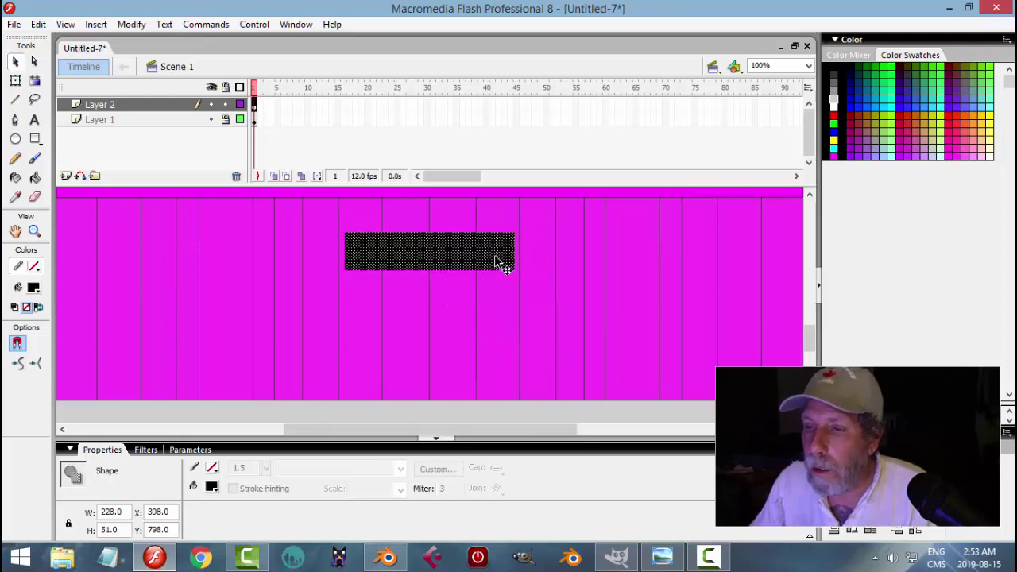
{"action": "key", "text": "shift+Up"}
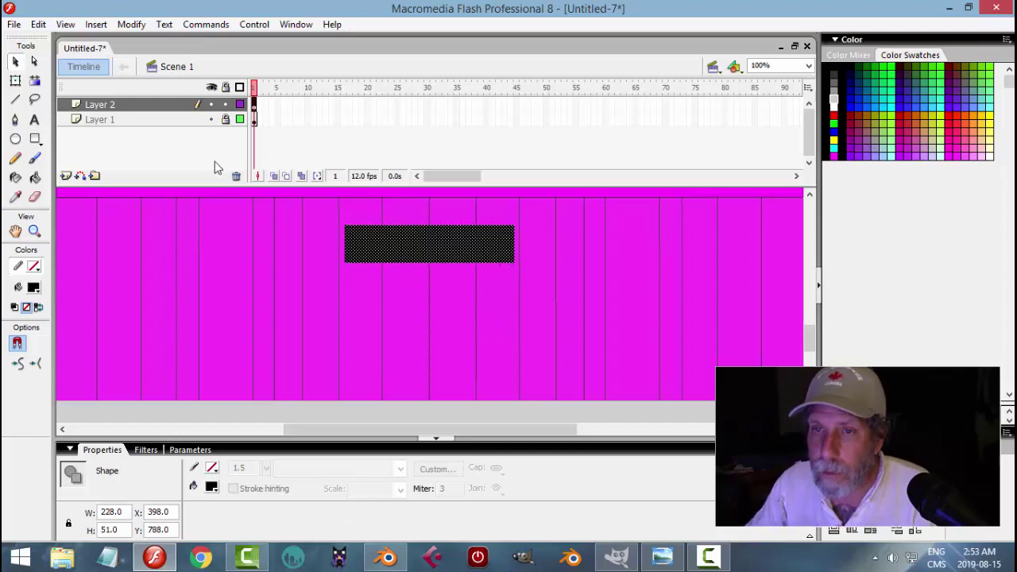
{"action": "left_click_drag", "start_coordinate": [435, 258], "coordinate": [451, 302]}
{"action": "key", "text": "ctrl+z"}
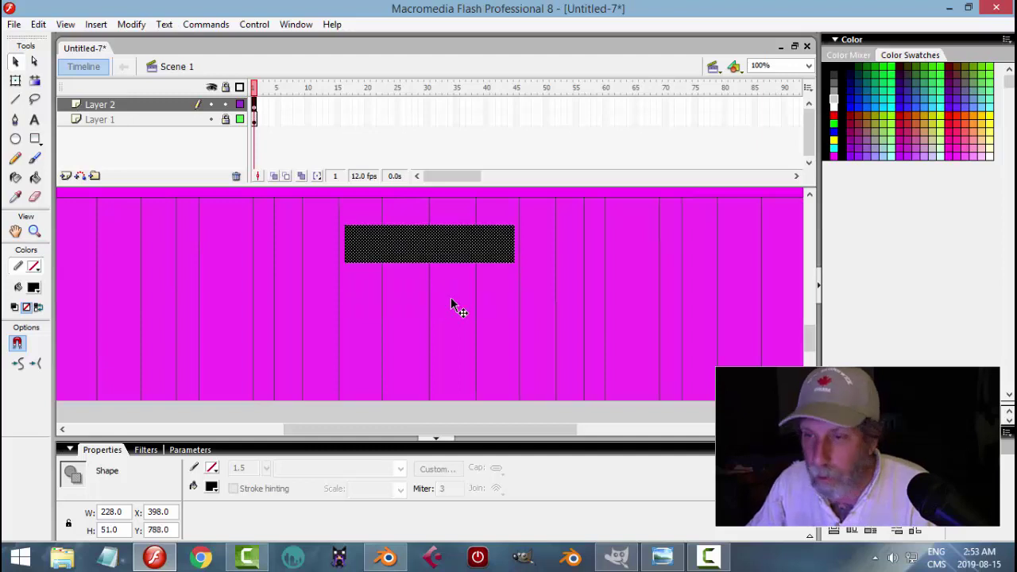
{"action": "key", "text": "shift+Down"}
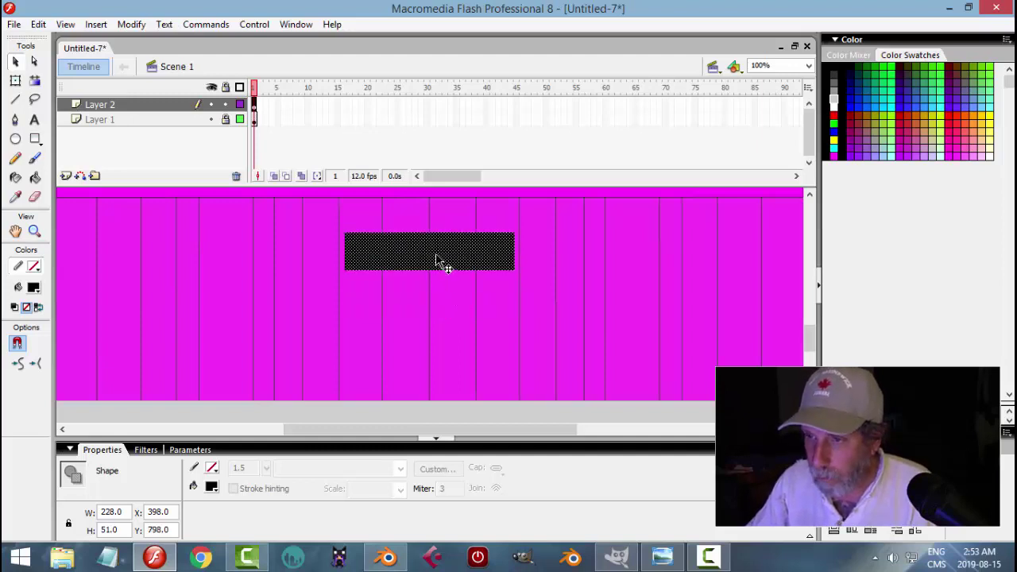
{"action": "key", "text": "shift+Up"}
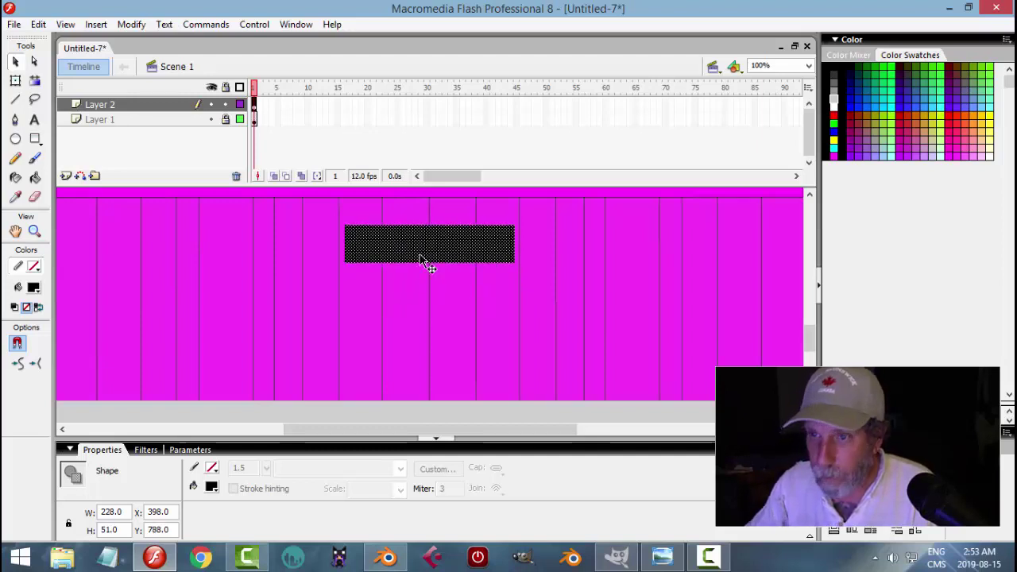
Duplicate the black rectangle in place and move the copy straight down 70 pixels to Y 858.
{"action": "left_click", "coordinate": [38, 24]}
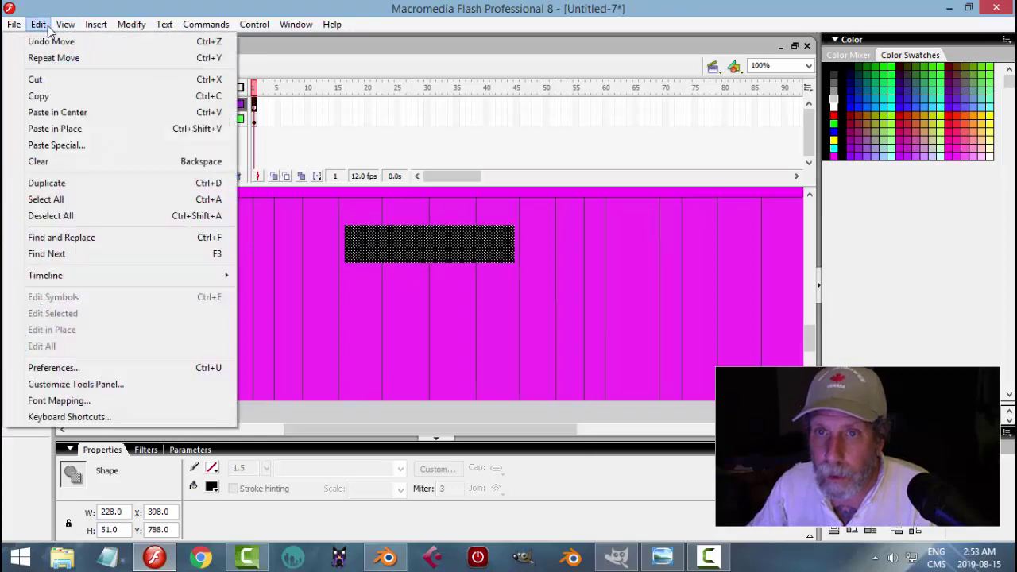
{"action": "left_click", "coordinate": [43, 96]}
{"action": "left_click", "coordinate": [38, 24]}
{"action": "left_click", "coordinate": [64, 129]}
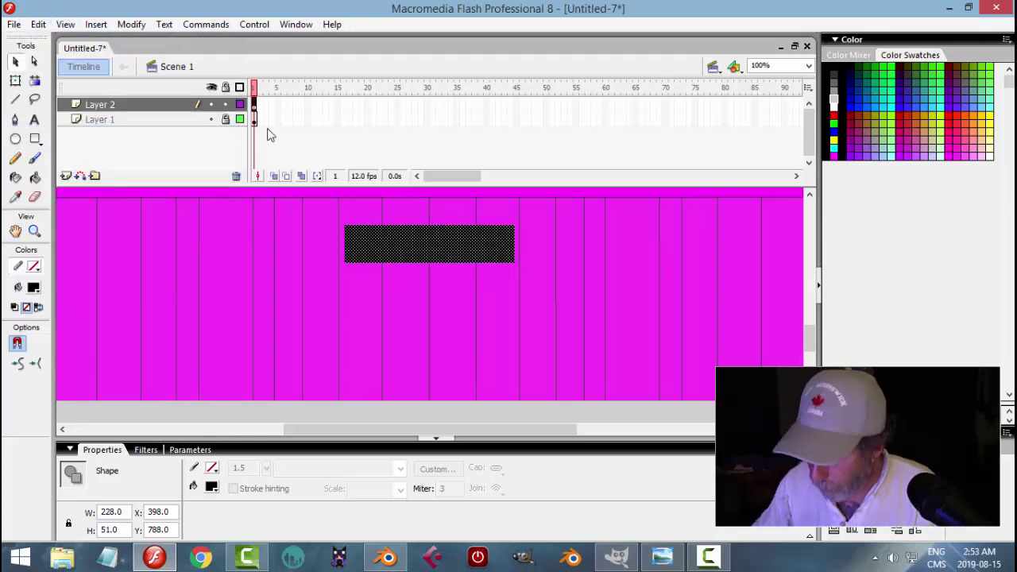
{"action": "key", "text": "shift+Down"}
{"action": "key", "text": "shift+Down"}
{"action": "key", "text": "shift+Down"}
{"action": "key", "text": "shift+Down"}
{"action": "key", "text": "shift+Down"}
{"action": "key", "text": "shift+Down"}
{"action": "key", "text": "shift+Down"}
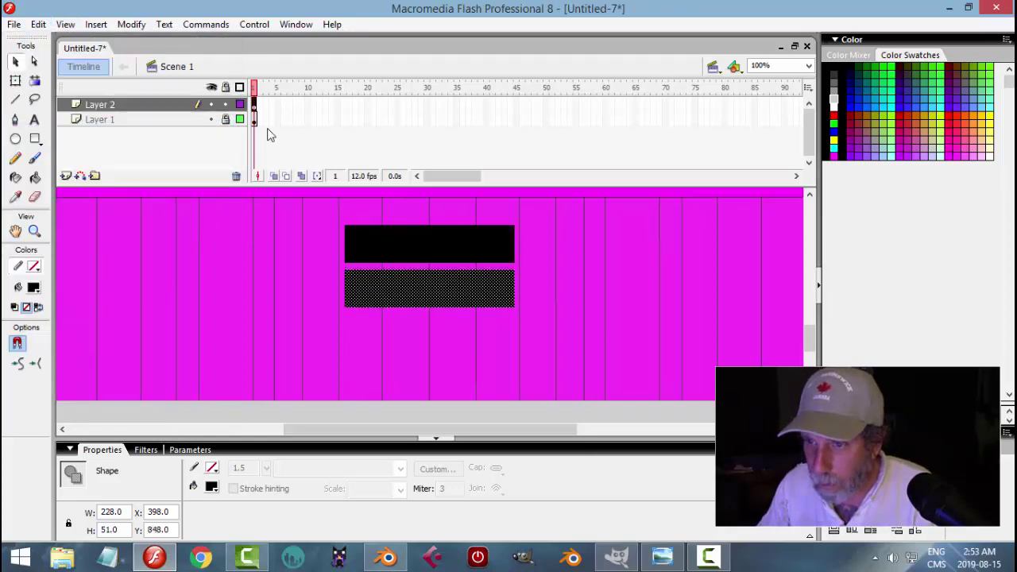
Duplicate the second rectangle in place, move the copy straight down to Y 928, and deselect it.
{"action": "left_click", "coordinate": [38, 24]}
{"action": "left_click", "coordinate": [38, 96]}
{"action": "left_click", "coordinate": [39, 24]}
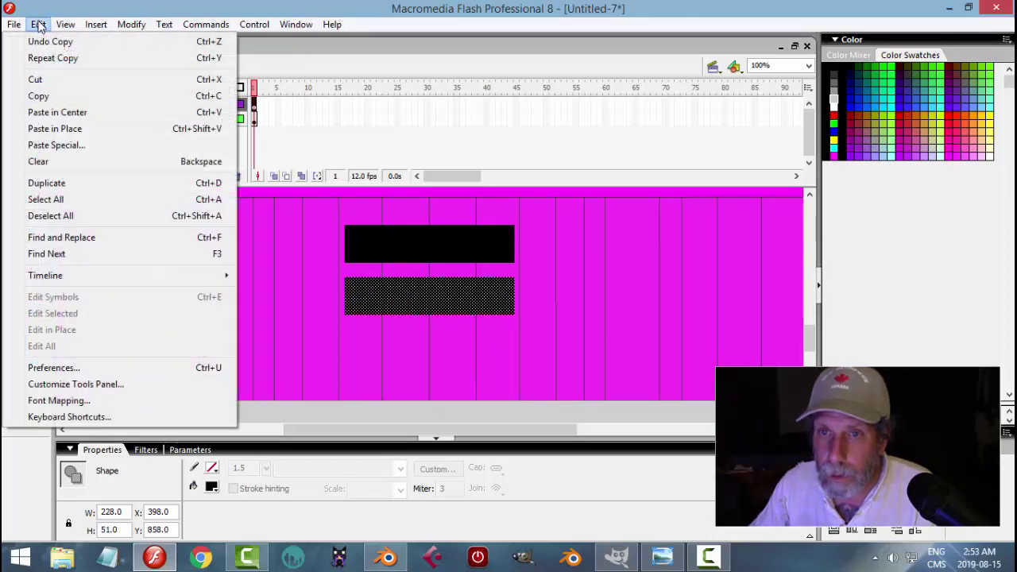
{"action": "left_click", "coordinate": [62, 127]}
{"action": "key", "text": "shift+Down"}
{"action": "key", "text": "shift+Down"}
{"action": "key", "text": "shift+Down"}
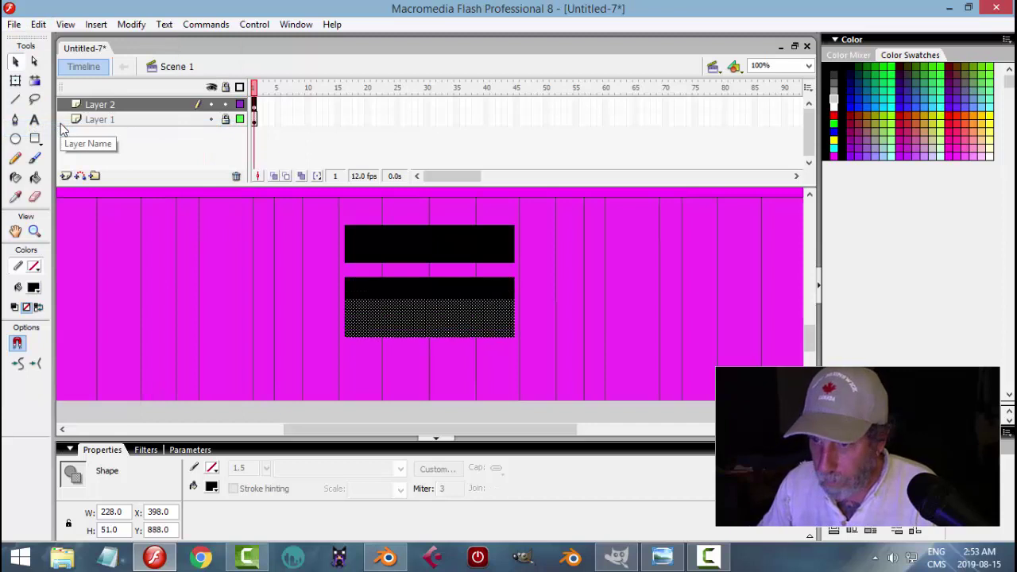
{"action": "key", "text": "shift+Down"}
{"action": "key", "text": "shift+Down"}
{"action": "key", "text": "shift+Down"}
{"action": "key", "text": "shift+Down"}
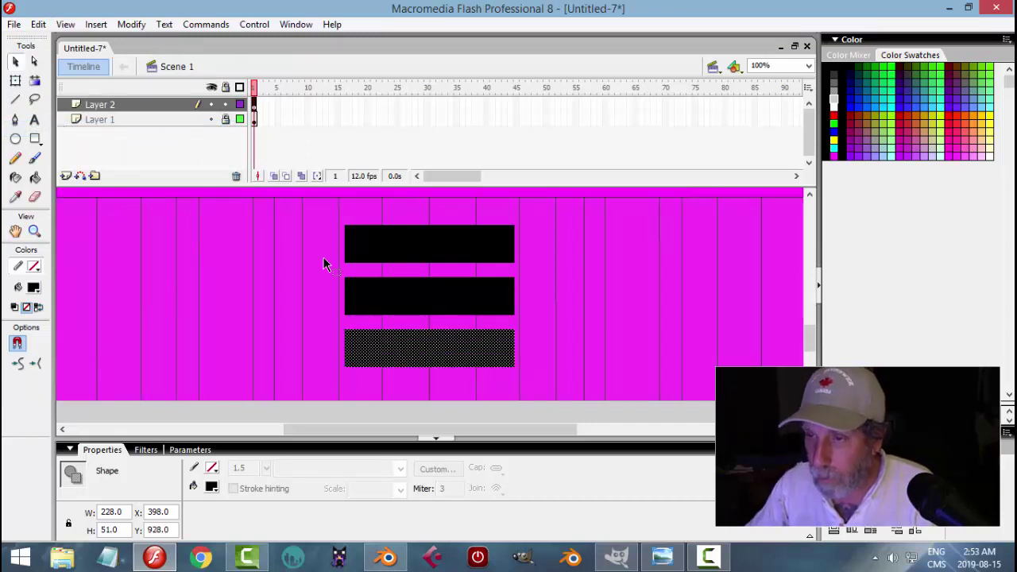
{"action": "left_click", "coordinate": [558, 274]}
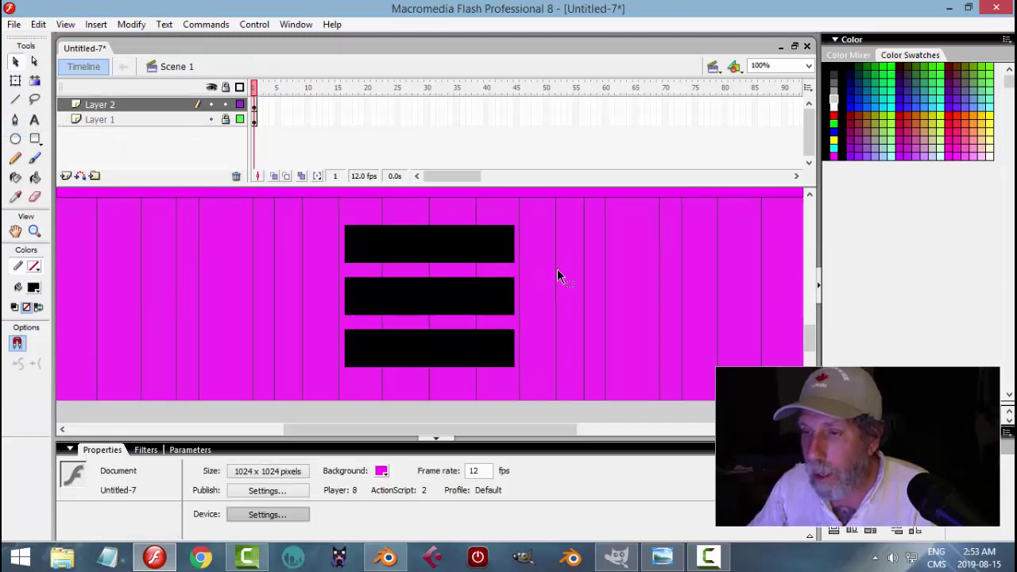
Outline all three black rectangles with a solid light grey 1.5 stroke using the Ink Bottle tool.
{"action": "left_click", "coordinate": [16, 177]}
{"action": "left_click", "coordinate": [424, 224]}
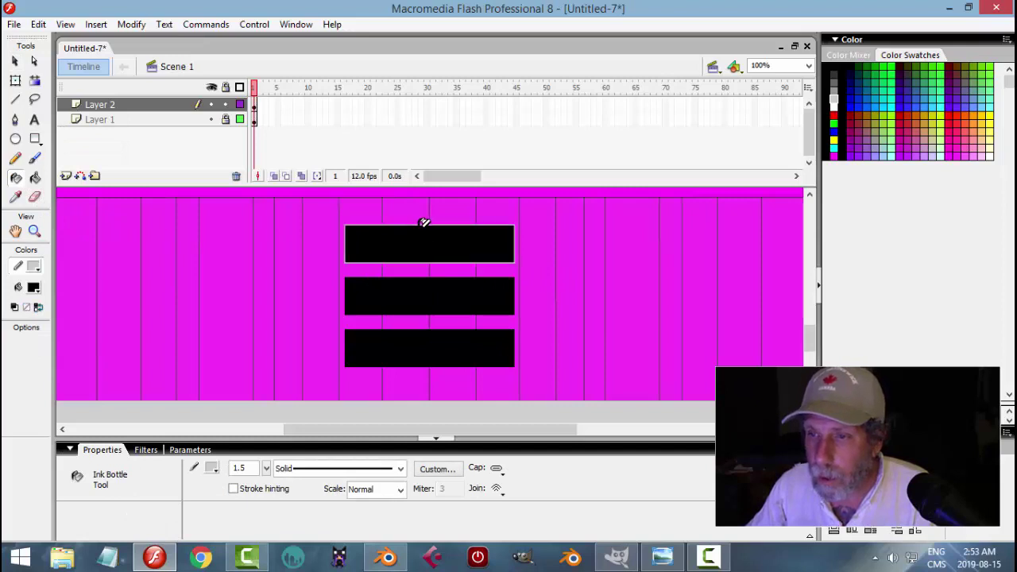
{"action": "left_click", "coordinate": [416, 275]}
{"action": "left_click", "coordinate": [415, 327]}
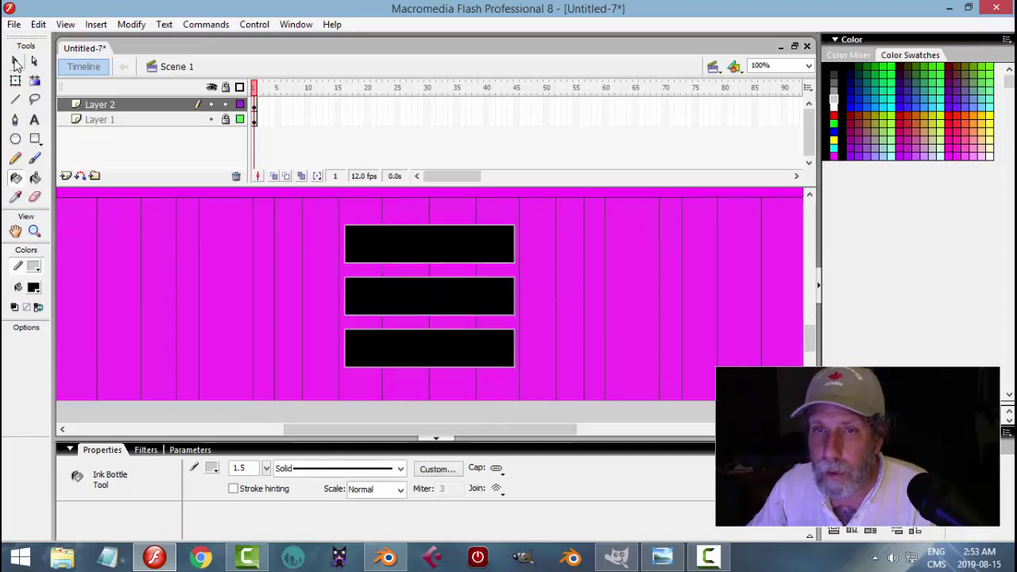
Lock Layer 2 with the rectangles and delete Layer 1 with the UV layout image.
{"action": "left_click", "coordinate": [15, 61]}
{"action": "left_click", "coordinate": [226, 104]}
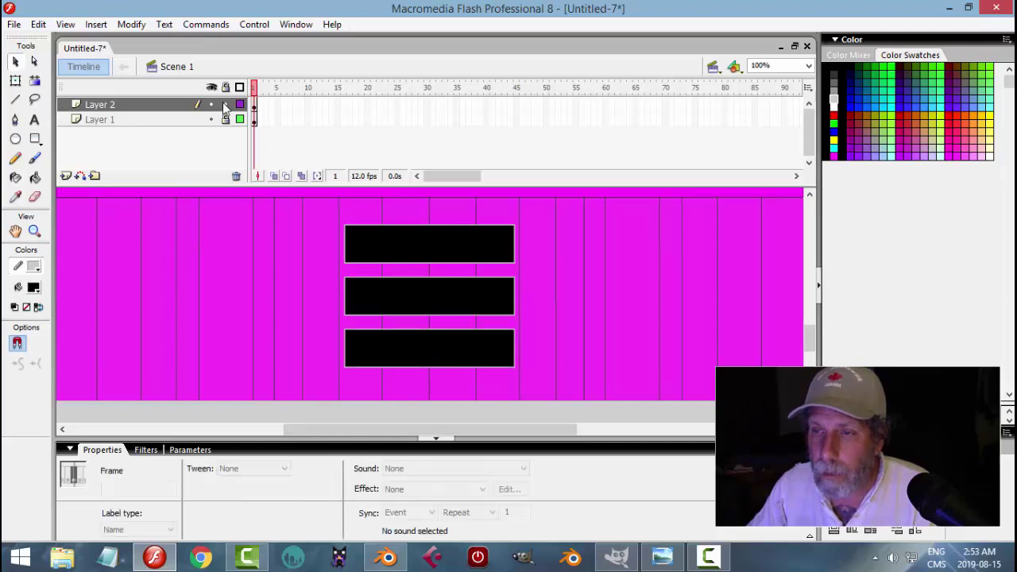
{"action": "left_click", "coordinate": [168, 120]}
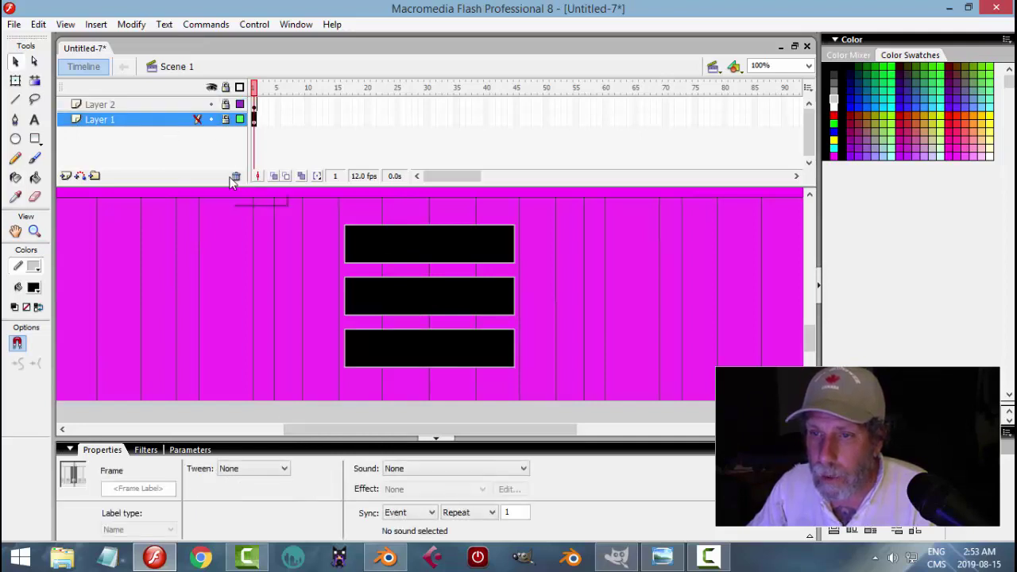
{"action": "left_click", "coordinate": [236, 175]}
Export the artwork as the PNG image SciLabDesk_CabinetLINES.png in the EXPORT SCILAB DESK VIDEO2 folder, at 1024 x 1024 pixels.
{"action": "left_click", "coordinate": [14, 24]}
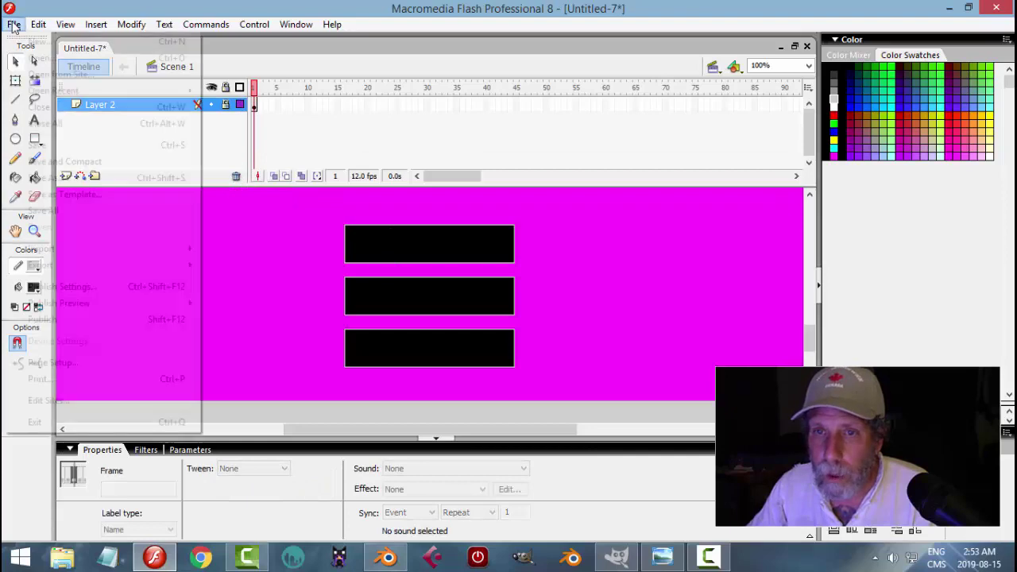
{"action": "mouse_move", "coordinate": [74, 265]}
{"action": "left_click", "coordinate": [251, 266]}
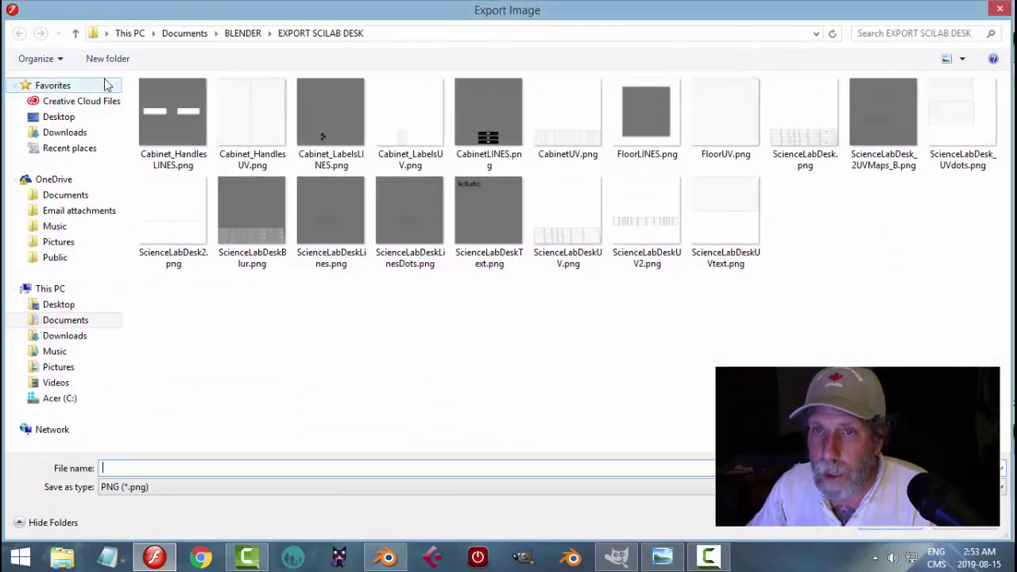
{"action": "left_click", "coordinate": [76, 35]}
{"action": "double_click", "coordinate": [227, 164]}
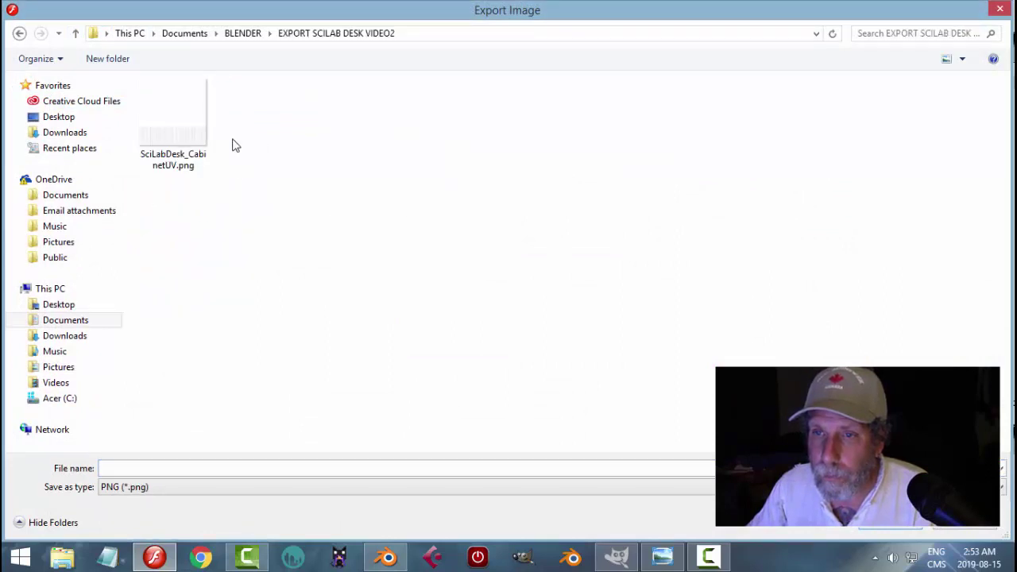
{"action": "left_click", "coordinate": [182, 136]}
{"action": "double_click", "coordinate": [163, 467]}
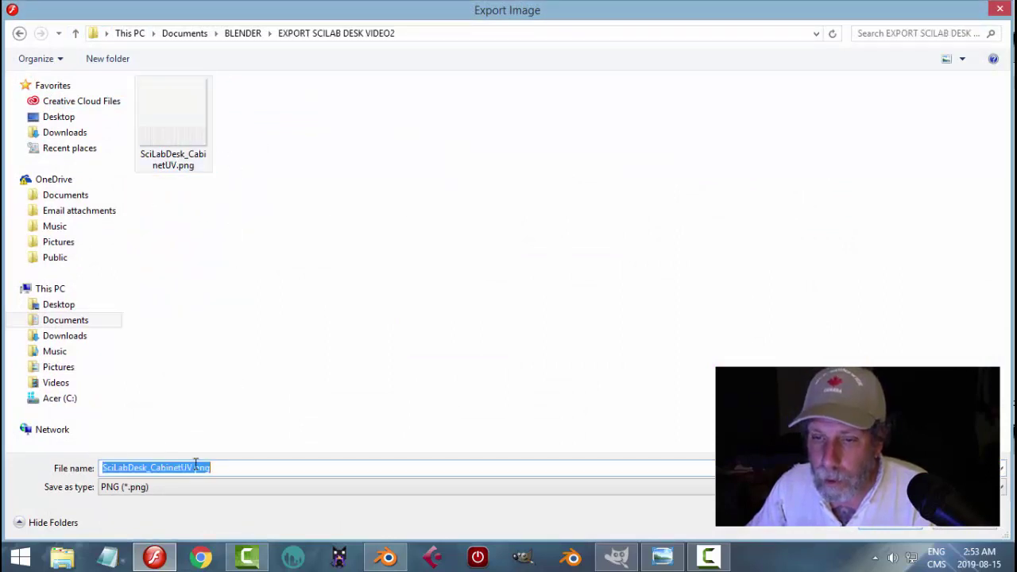
{"action": "left_click", "coordinate": [192, 467]}
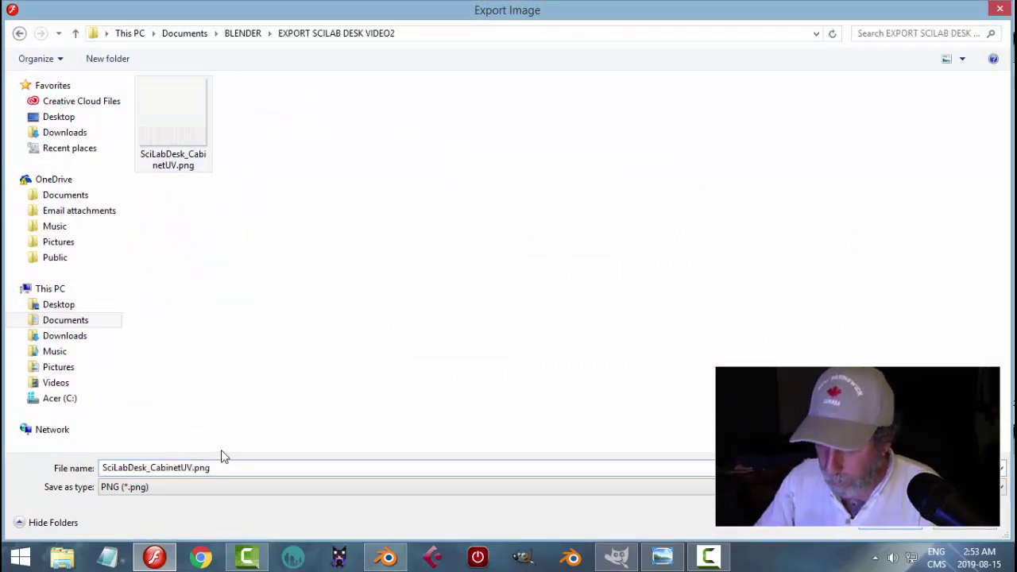
{"action": "key", "text": "BackSpace"}
{"action": "key", "text": "BackSpace"}
{"action": "type", "text": "AO"}
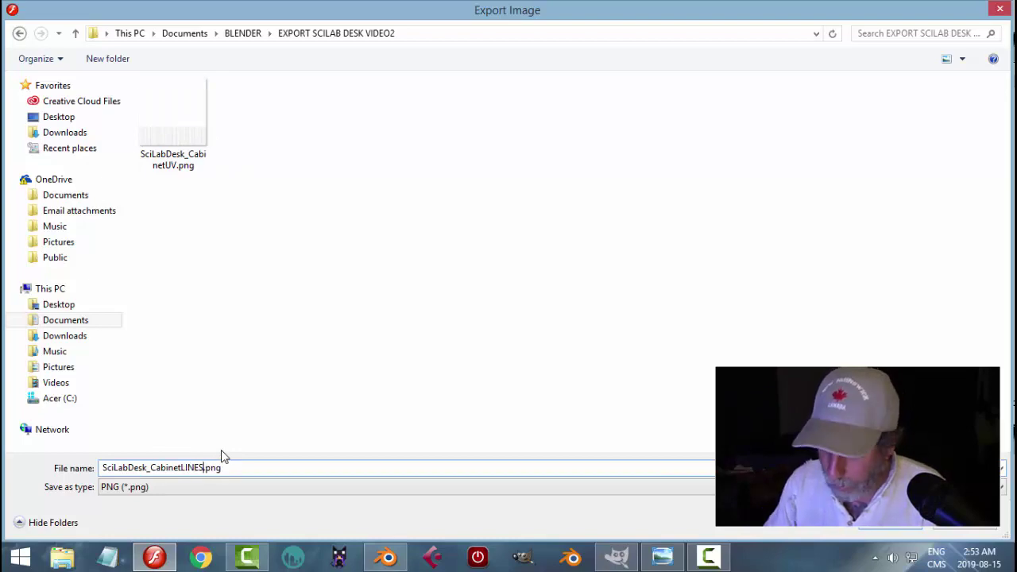
{"action": "key", "text": "Return"}
{"action": "left_click", "coordinate": [635, 213]}
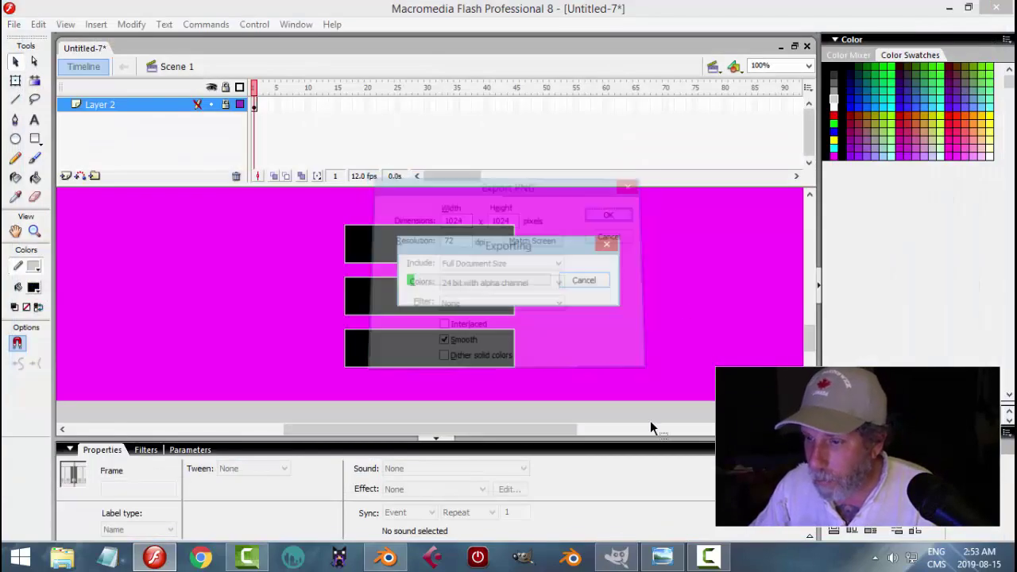
Switch to GIMP and open SciLabDesk_CabinetLINES.png from the EXPORT SCILAB DESK VIDEO2 folder in Documents/BLENDER.
{"action": "left_click", "coordinate": [616, 556]}
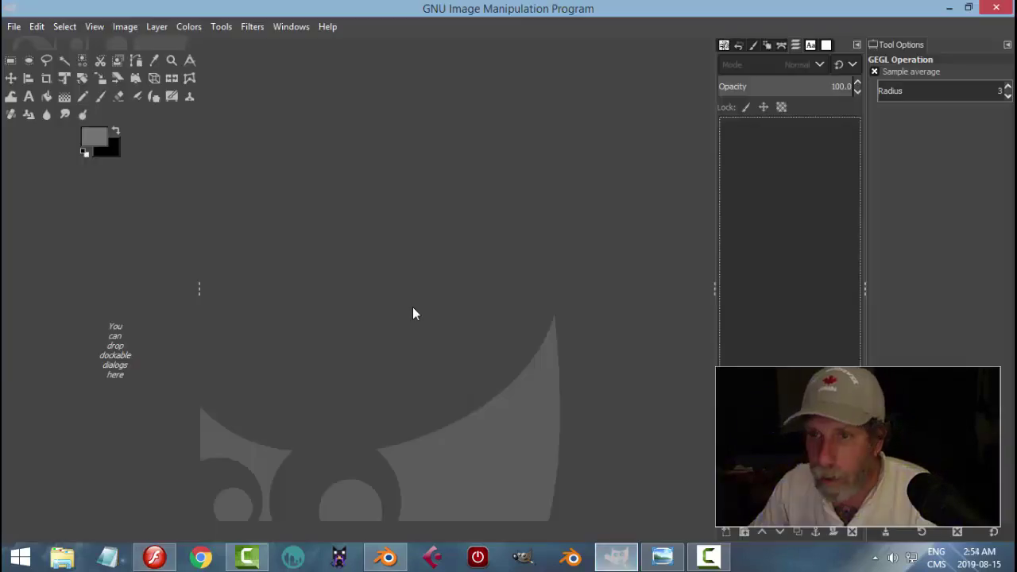
{"action": "left_click", "coordinate": [14, 26]}
{"action": "left_click", "coordinate": [36, 82]}
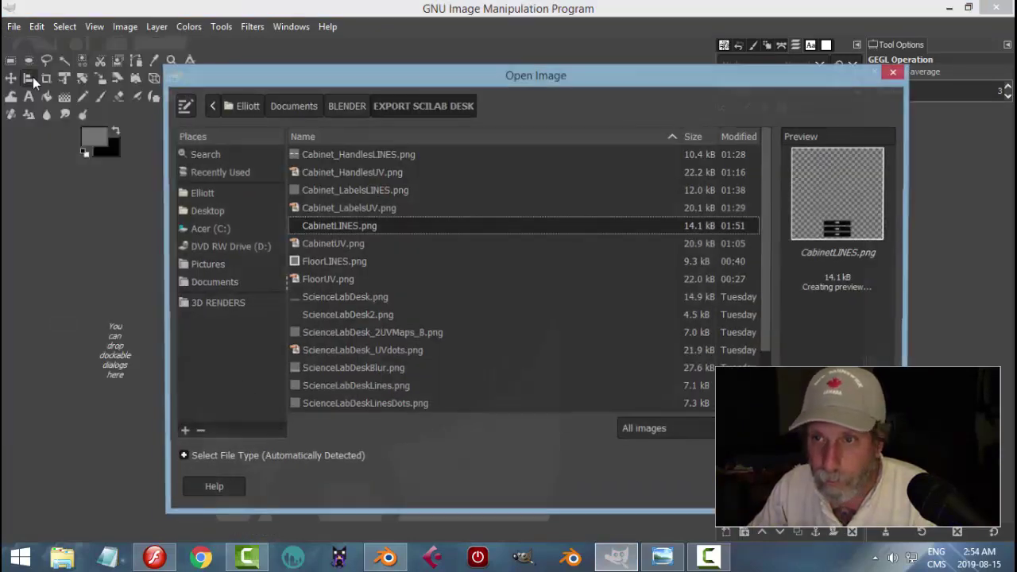
{"action": "left_click", "coordinate": [219, 283]}
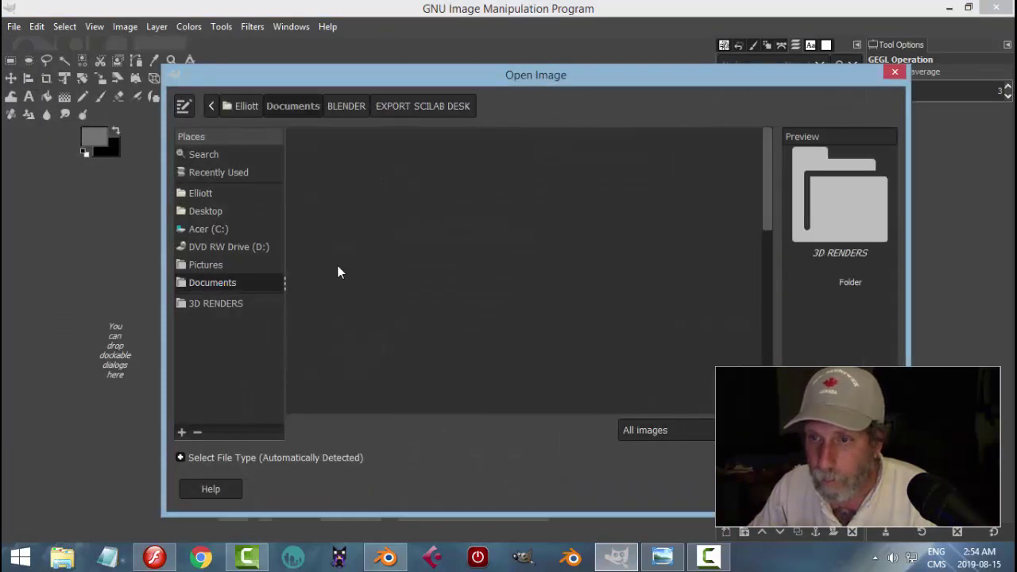
{"action": "double_click", "coordinate": [321, 296]}
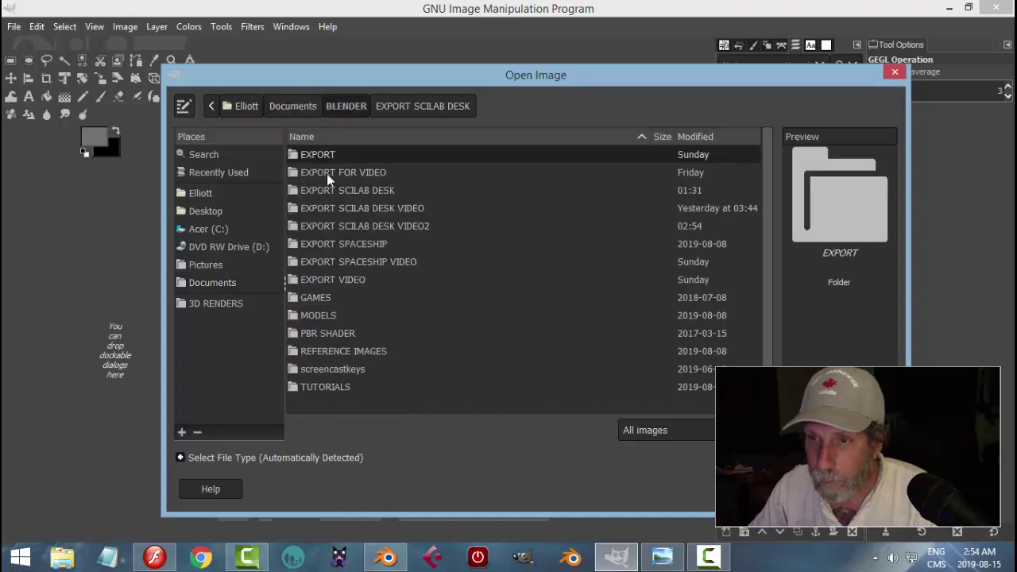
{"action": "double_click", "coordinate": [382, 224]}
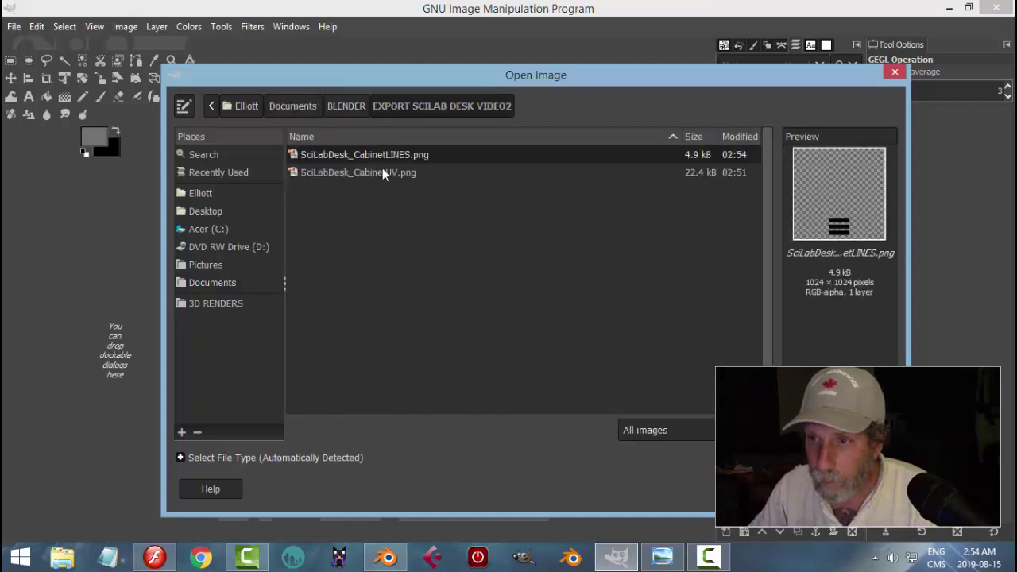
{"action": "left_click", "coordinate": [794, 488]}
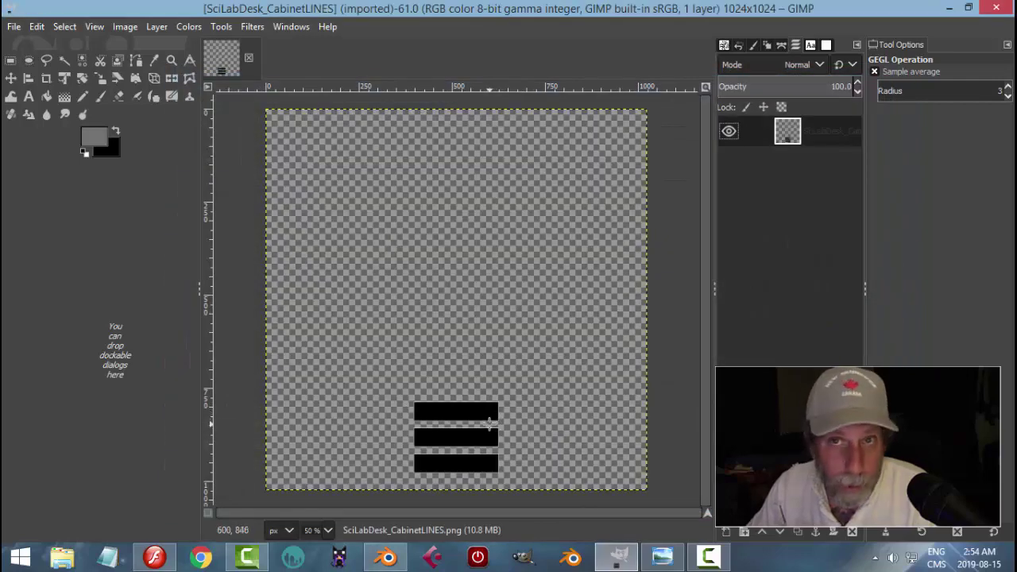
Add a 1024 x 1024 layer filled with the grey foreground colour and place it below the lines layer.
{"action": "left_click", "coordinate": [723, 533]}
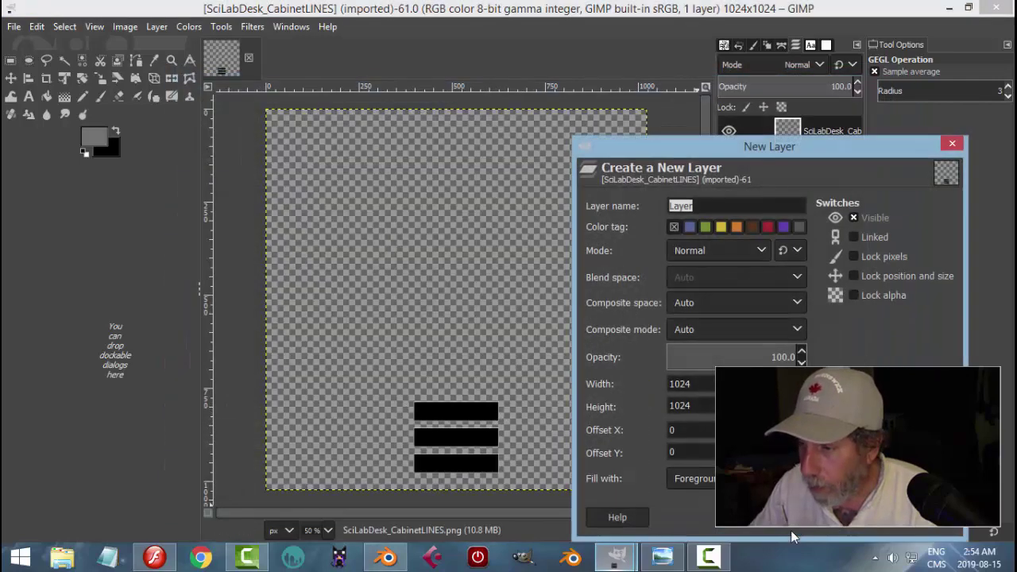
{"action": "key", "text": "Return"}
{"action": "left_click", "coordinate": [779, 531]}
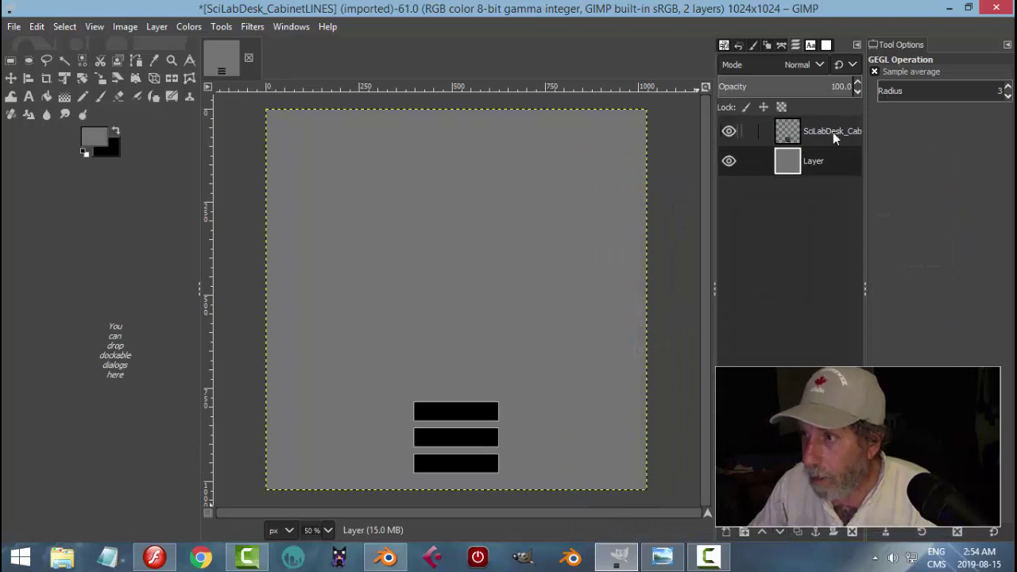
Apply a Gaussian Blur of 1.50 in X and Y to the lines layer, and overwrite SciLabDesk_CabinetLINES.png.
{"action": "left_click", "coordinate": [818, 132]}
{"action": "left_click", "coordinate": [252, 27]}
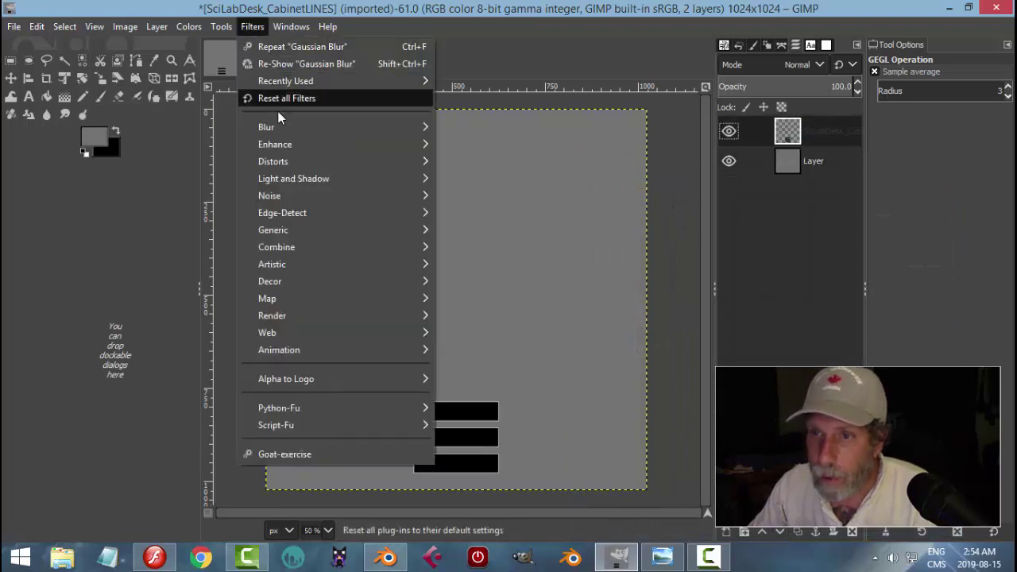
{"action": "mouse_move", "coordinate": [278, 131]}
{"action": "left_click", "coordinate": [453, 129]}
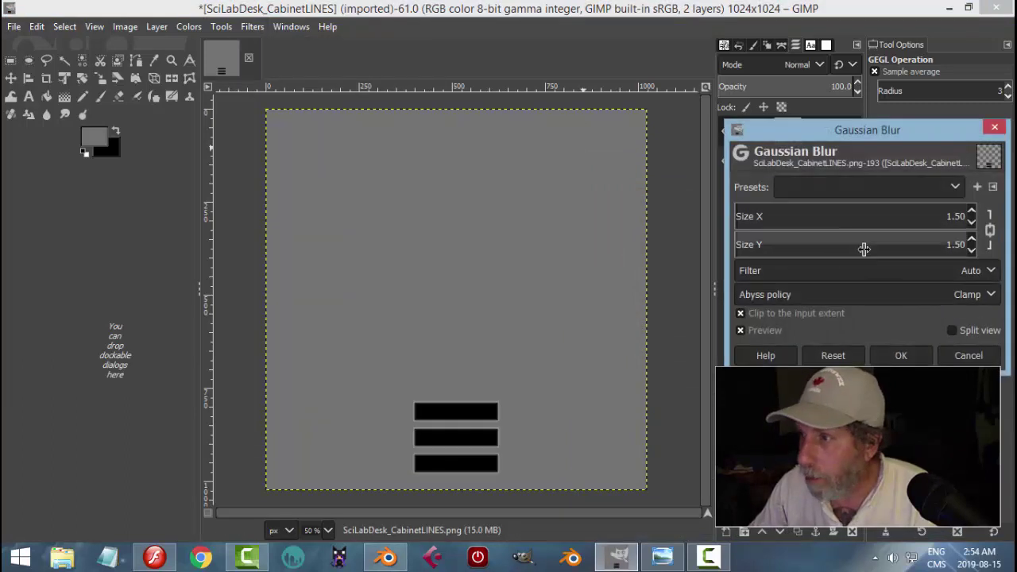
{"action": "left_click", "coordinate": [898, 356]}
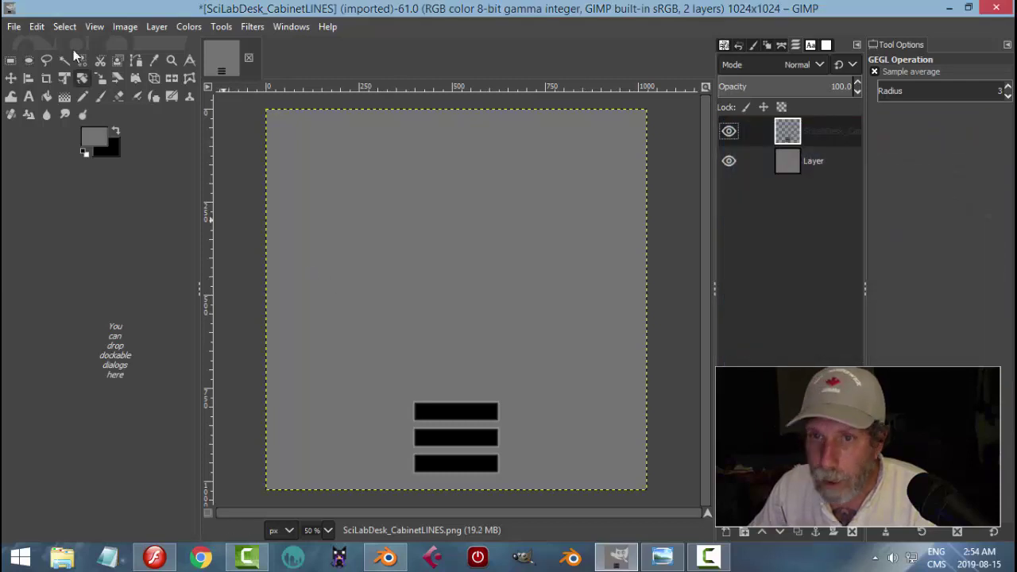
{"action": "left_click", "coordinate": [13, 26]}
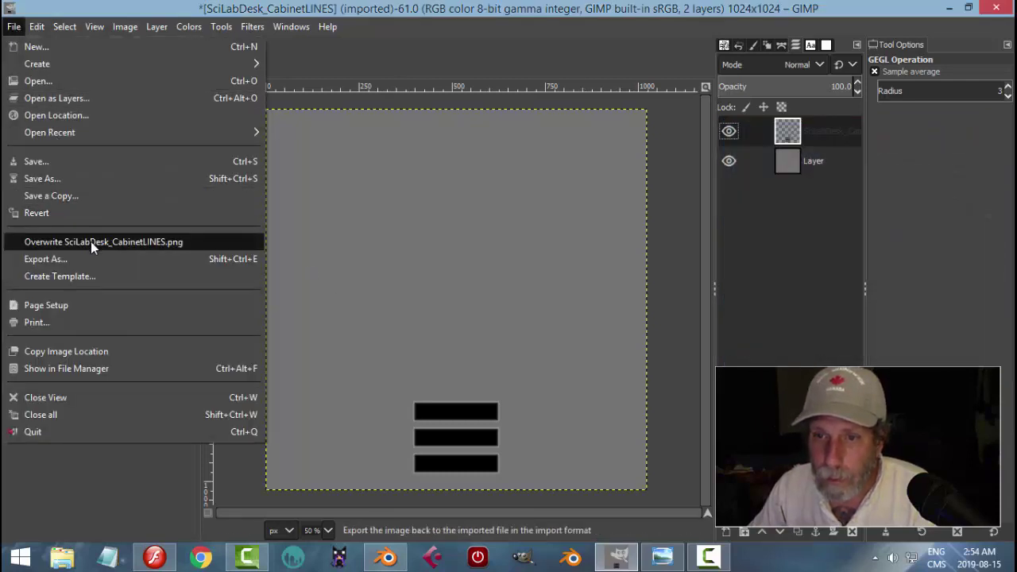
{"action": "left_click", "coordinate": [90, 242]}
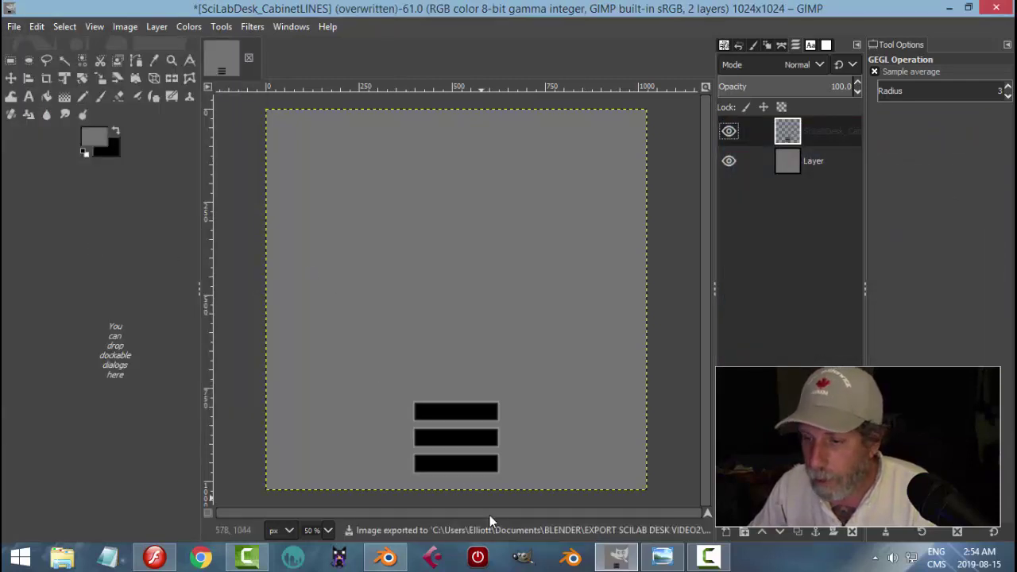
Switch to Blender, change the UV/Image Editor area to the Node Editor and hide its properties sidebar.
{"action": "left_click", "coordinate": [387, 557]}
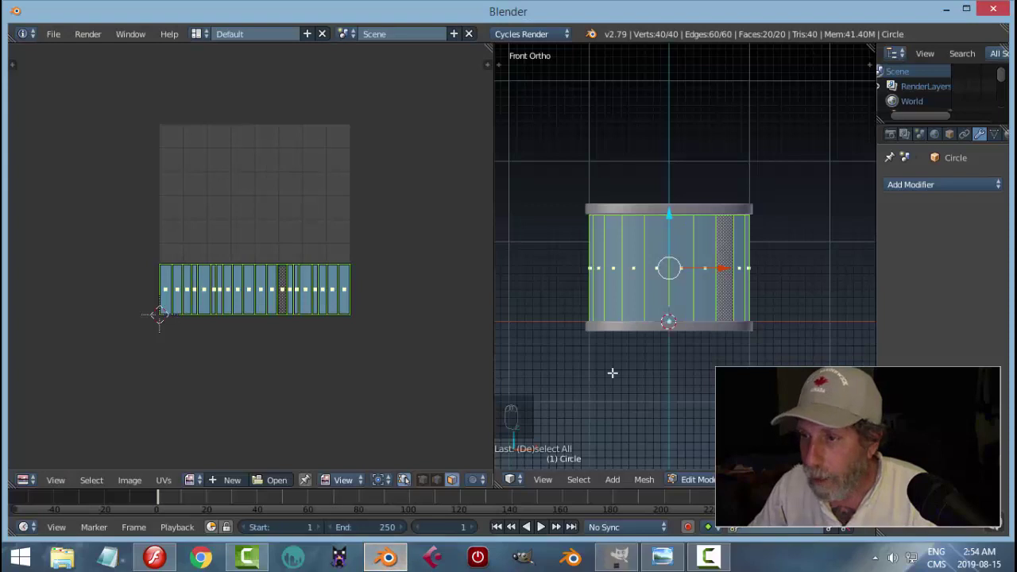
{"action": "left_click", "coordinate": [26, 482]}
{"action": "left_click", "coordinate": [68, 315]}
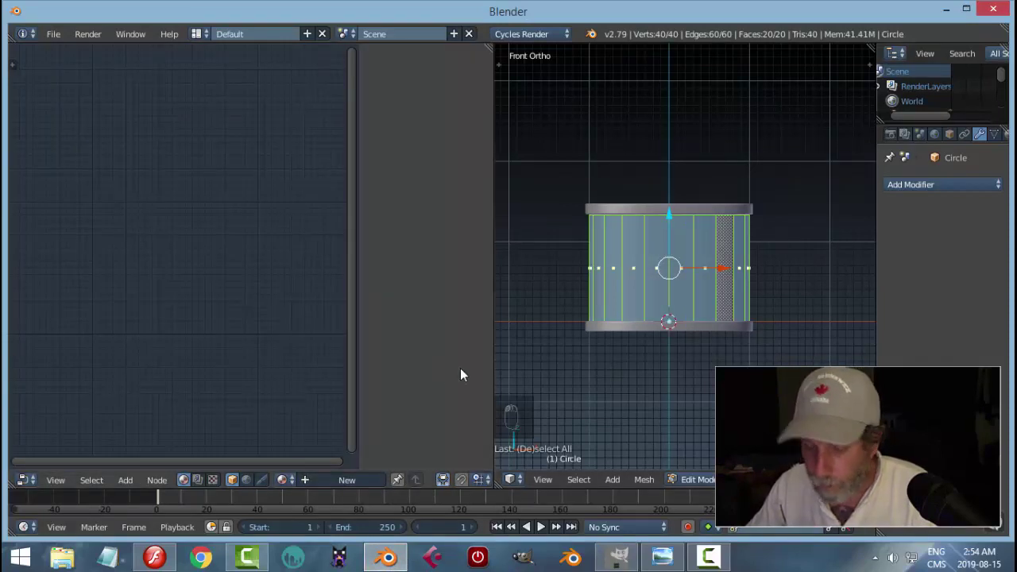
{"action": "key", "text": "n"}
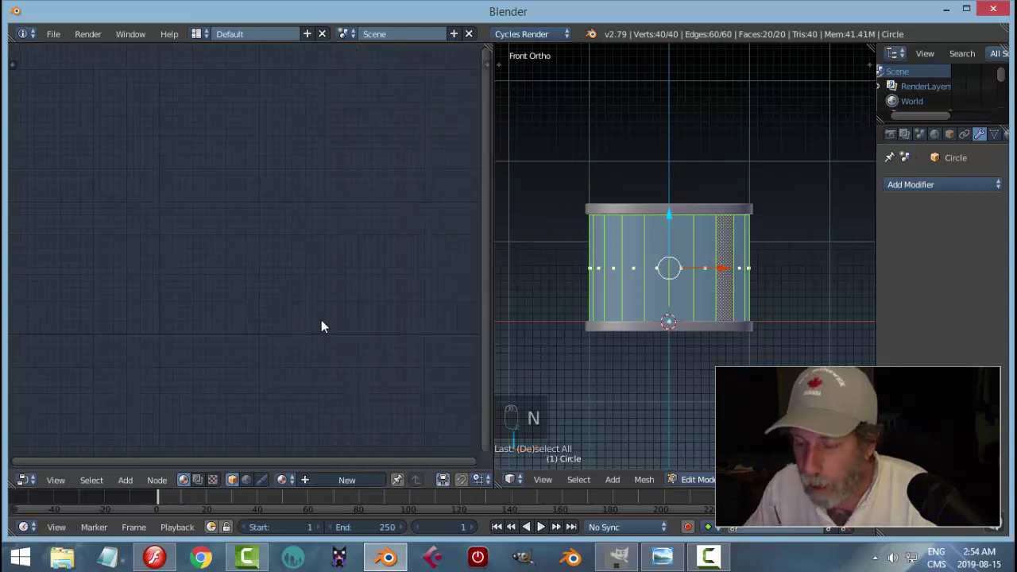
Return the cabinet to Object Mode, show the layer with the lamp and camera, and check the rendered viewport preview.
{"action": "left_click_drag", "start_coordinate": [658, 357], "coordinate": [702, 342]}
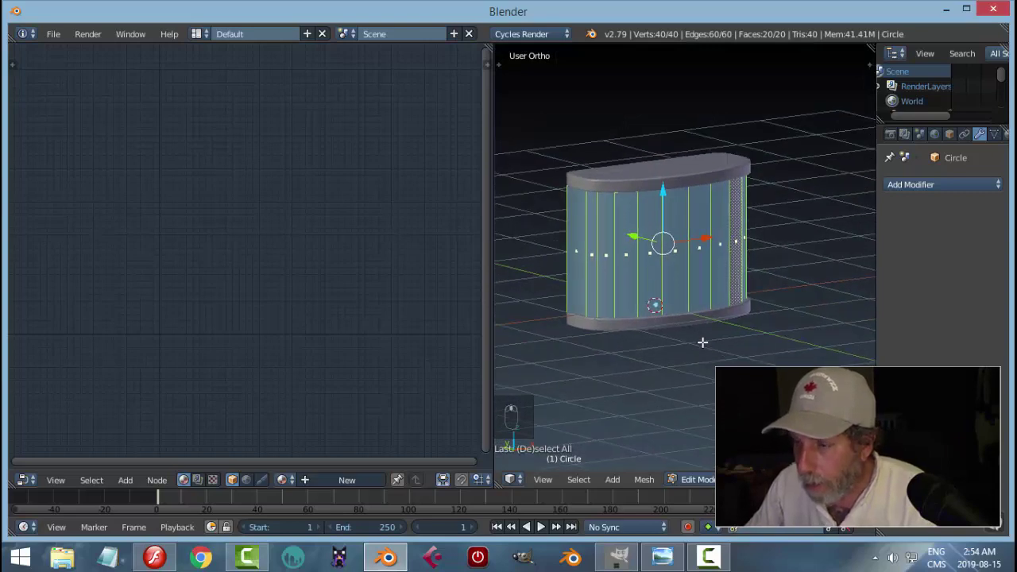
{"action": "key", "text": "Tab"}
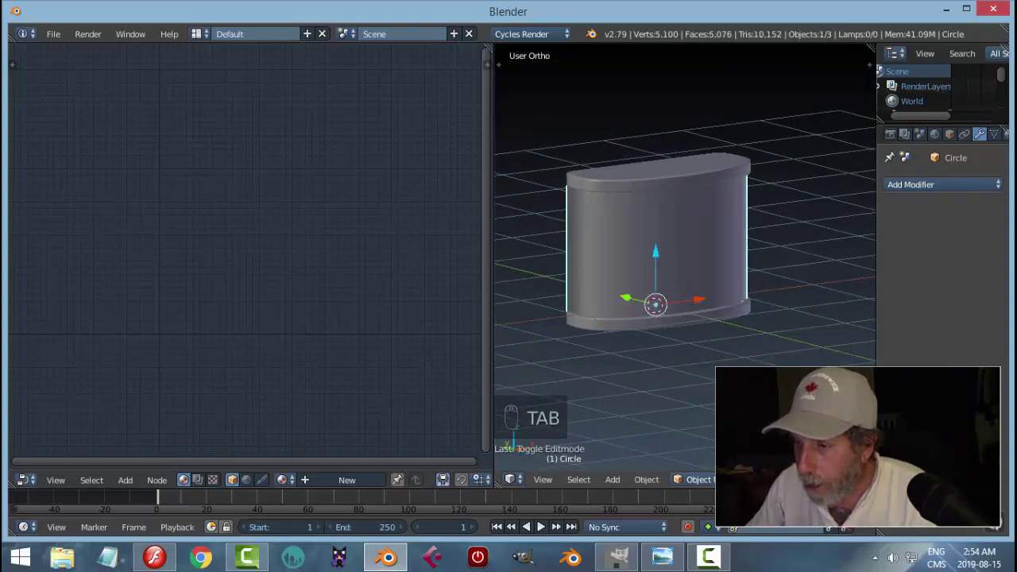
{"action": "scroll", "coordinate": [603, 479], "scroll_direction": "down", "scroll_amount": 4}
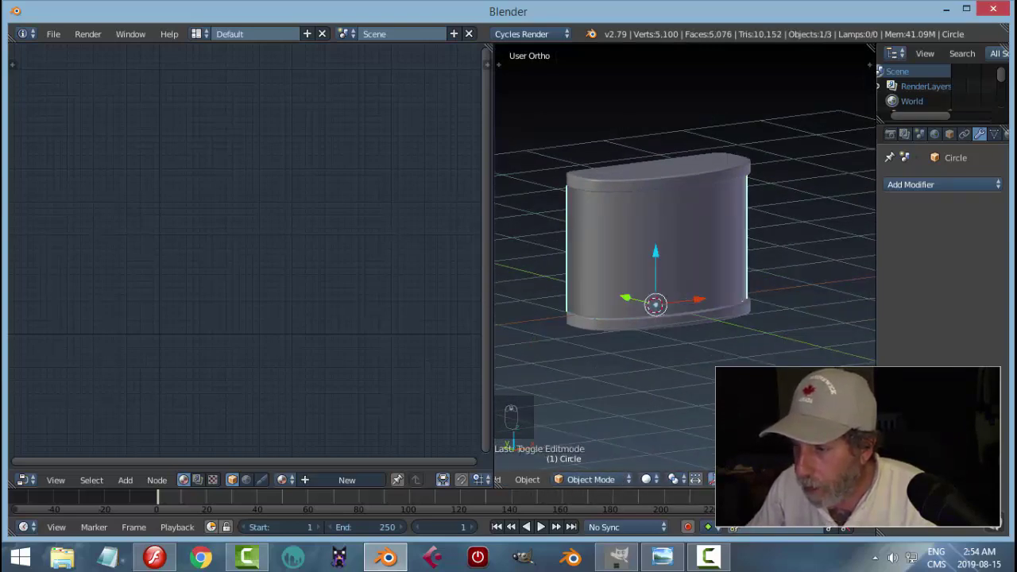
{"action": "key", "text": "shift+z"}
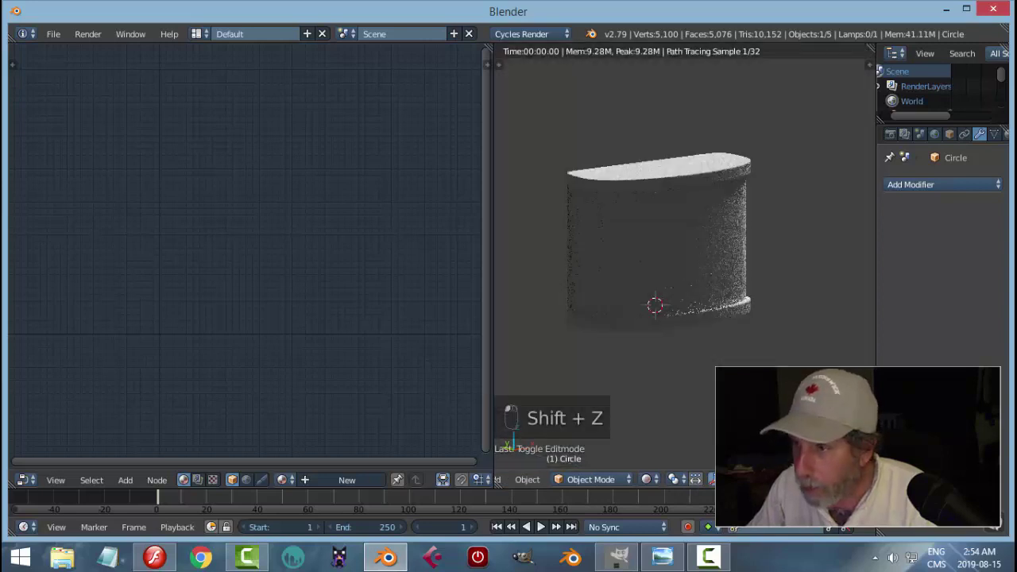
{"action": "key", "text": "shift+z"}
Move the lamp from the top view about 3.3 units along -X and 3 along -Y, and rotate it towards the cabinet.
{"action": "scroll", "coordinate": [766, 365], "scroll_direction": "down", "scroll_amount": 1}
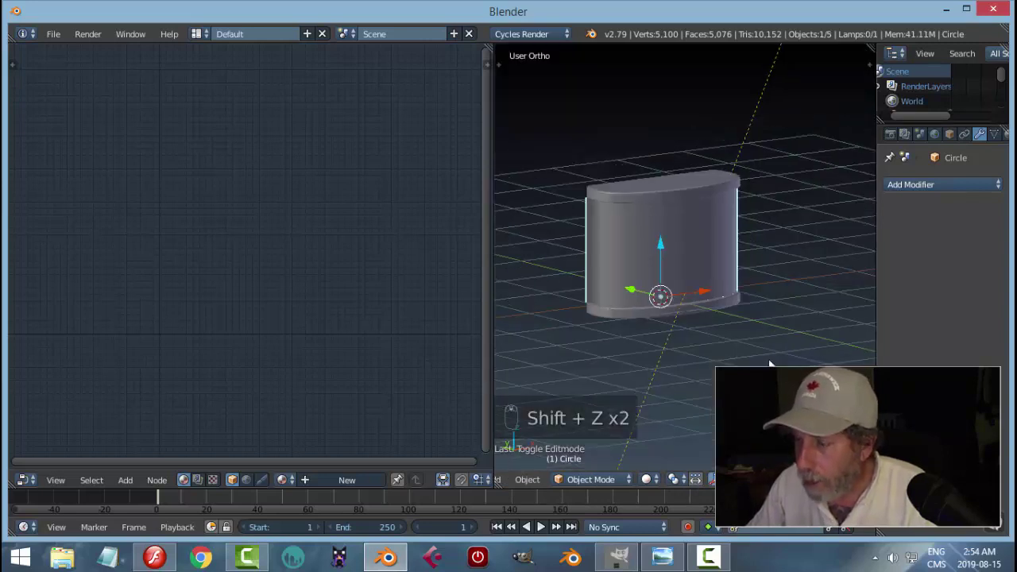
{"action": "scroll", "coordinate": [687, 382], "scroll_direction": "down", "scroll_amount": 4}
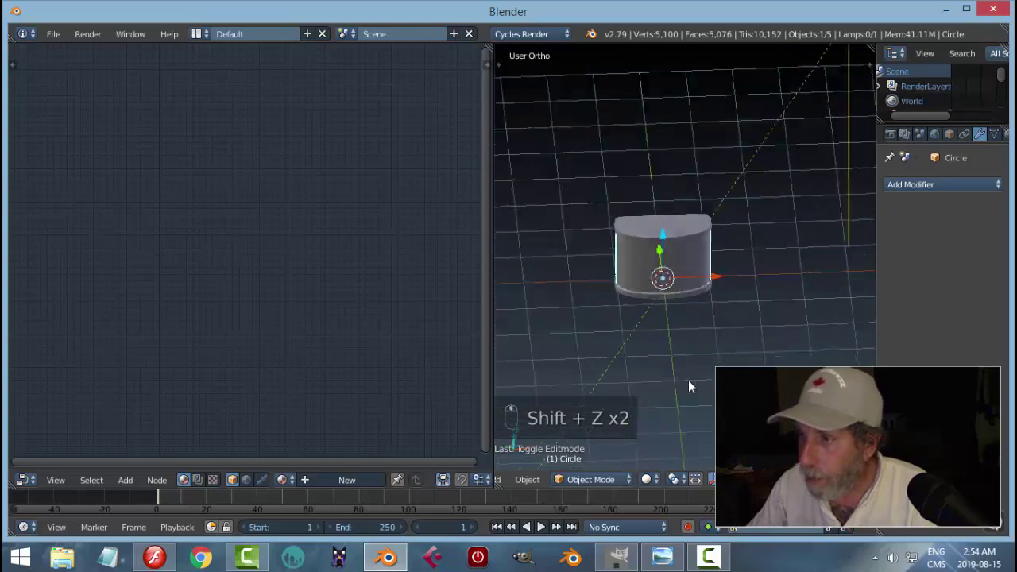
{"action": "left_click", "coordinate": [765, 150]}
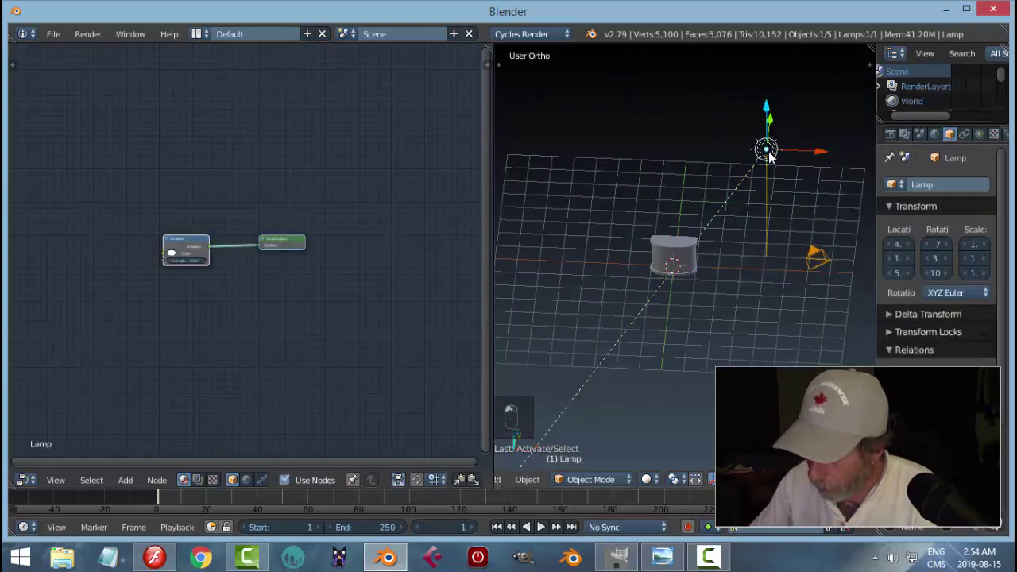
{"action": "key", "text": "KP_7"}
{"action": "key", "text": "g"}
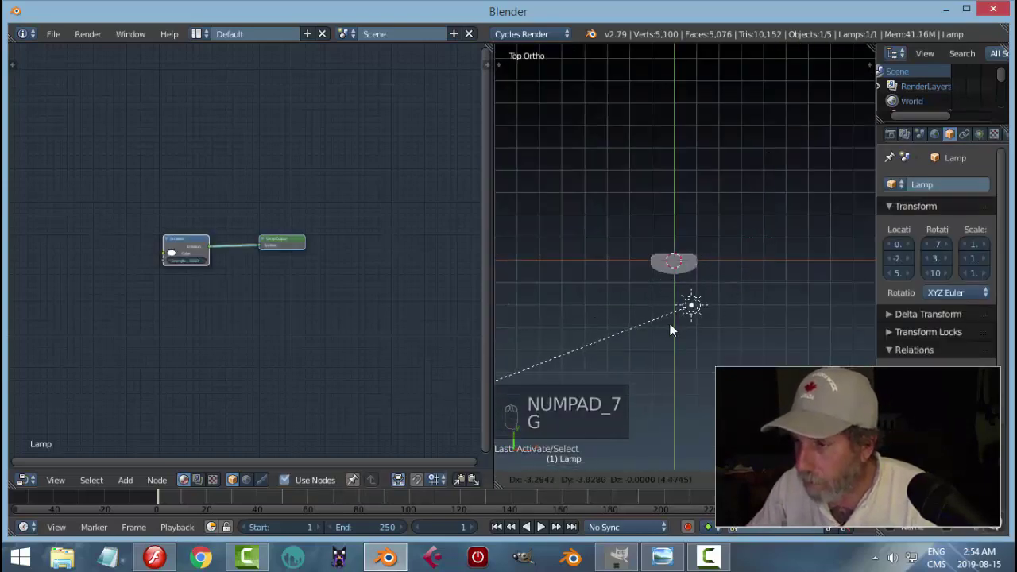
{"action": "left_click", "coordinate": [670, 323]}
{"action": "key", "text": "r"}
{"action": "left_click", "coordinate": [648, 281]}
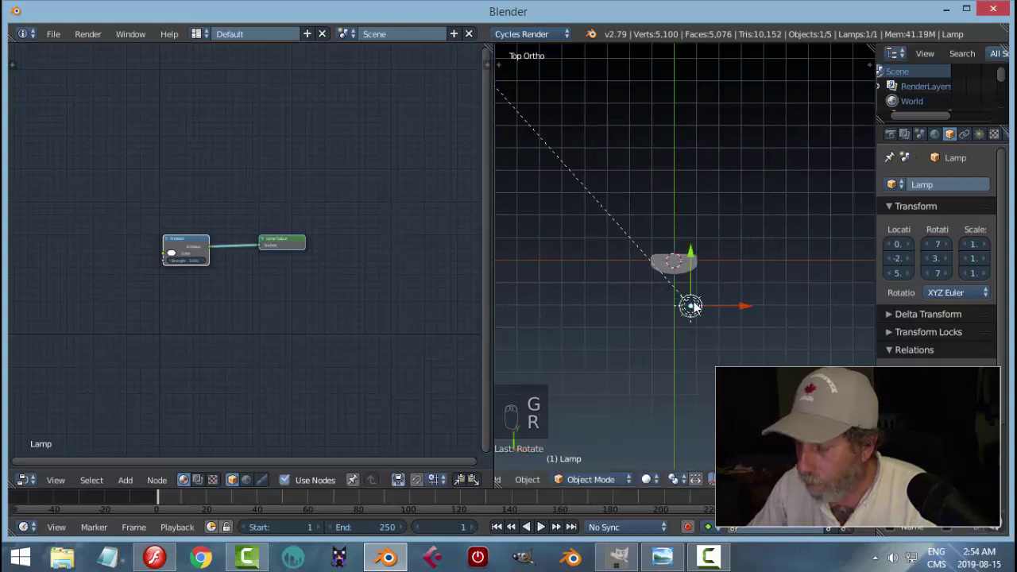
Examine the cabinet's lighting in a close rendered preview, and return to solid shading.
{"action": "scroll", "coordinate": [686, 305], "scroll_direction": "up", "scroll_amount": 2}
{"action": "left_click_drag", "start_coordinate": [718, 344], "coordinate": [753, 247]}
{"action": "key", "text": "shift+z"}
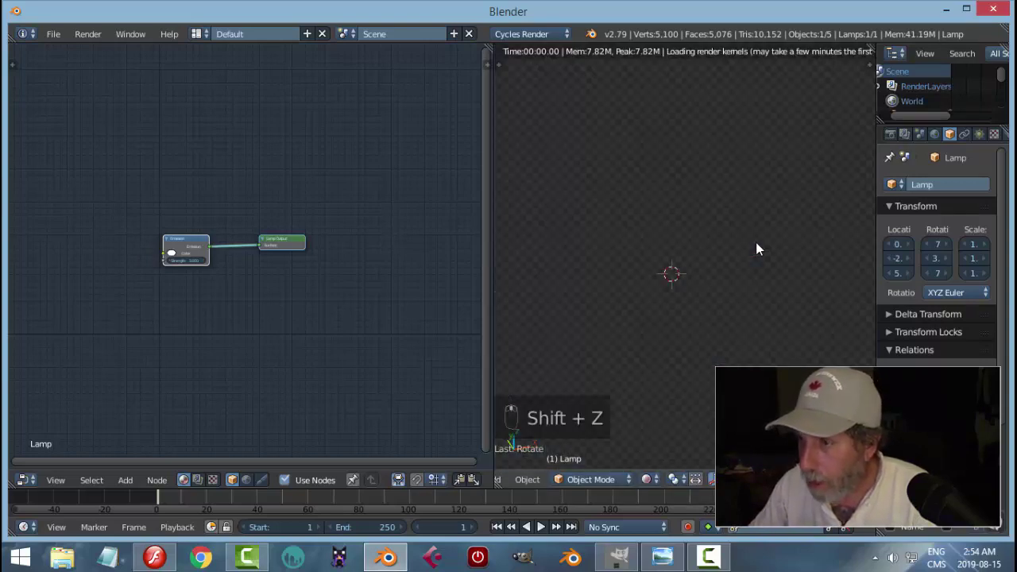
{"action": "scroll", "coordinate": [735, 296], "scroll_direction": "up", "scroll_amount": 4}
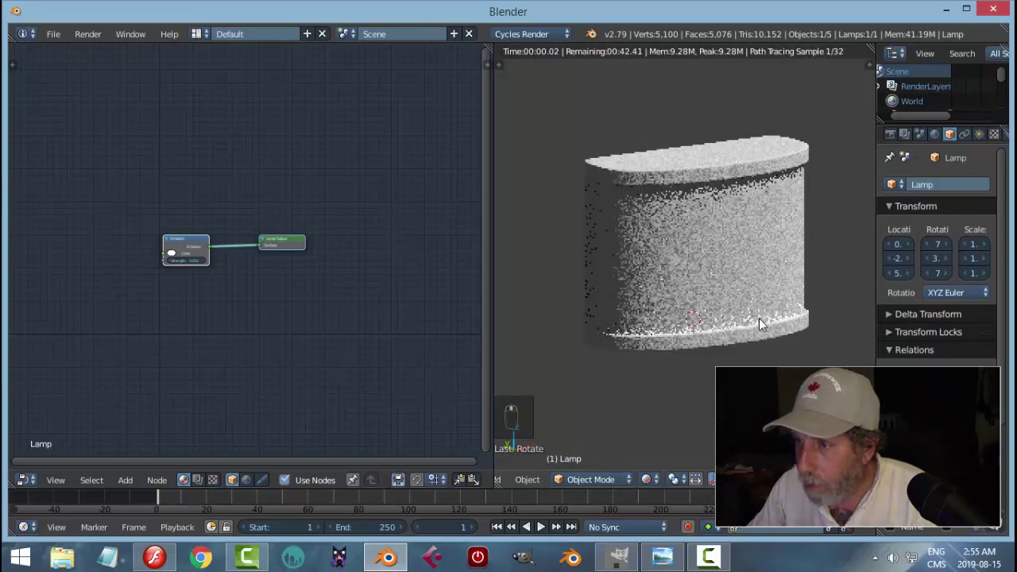
{"action": "key", "text": "shift+z"}
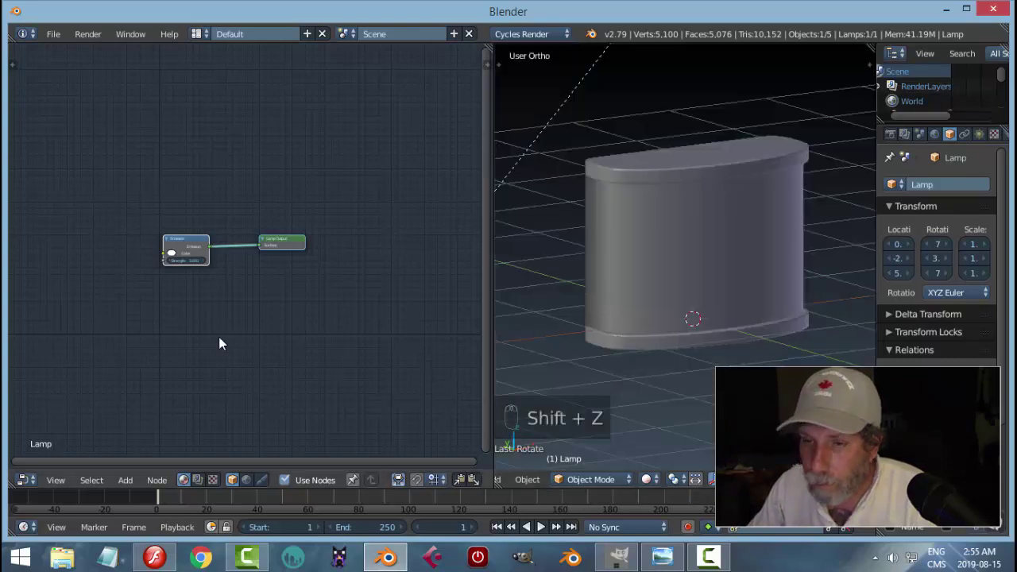
Create a new material for the curved cabinet body and switch its shader node to Principled BSDF.
{"action": "right_click", "coordinate": [628, 309]}
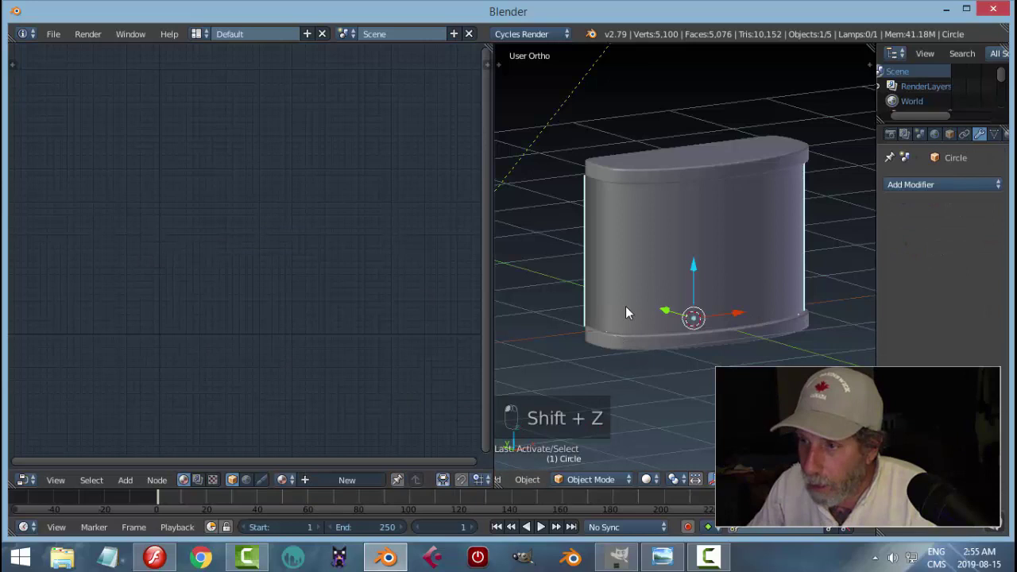
{"action": "left_click", "coordinate": [332, 479]}
{"action": "scroll", "coordinate": [222, 293], "scroll_direction": "up", "scroll_amount": 1}
{"action": "left_click_drag", "start_coordinate": [152, 236], "coordinate": [140, 111]}
{"action": "key", "text": "shift+s"}
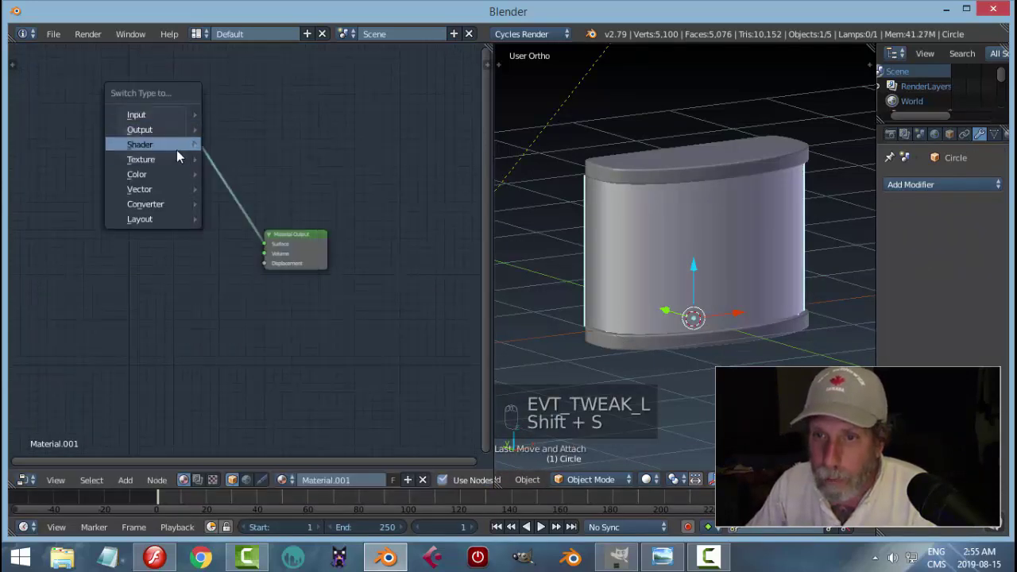
{"action": "mouse_move", "coordinate": [173, 144]}
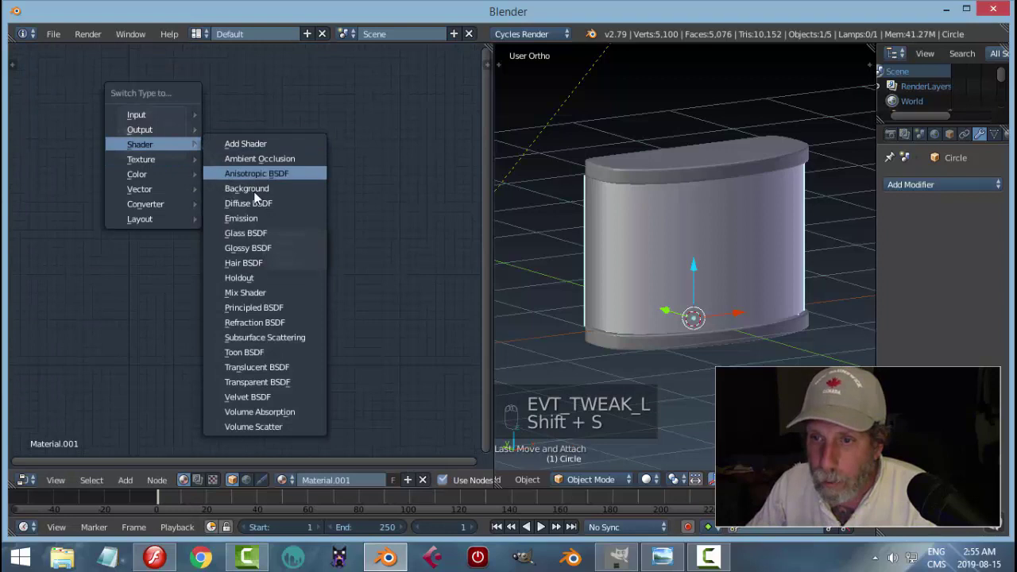
{"action": "left_click", "coordinate": [262, 307]}
{"action": "left_click", "coordinate": [129, 145]}
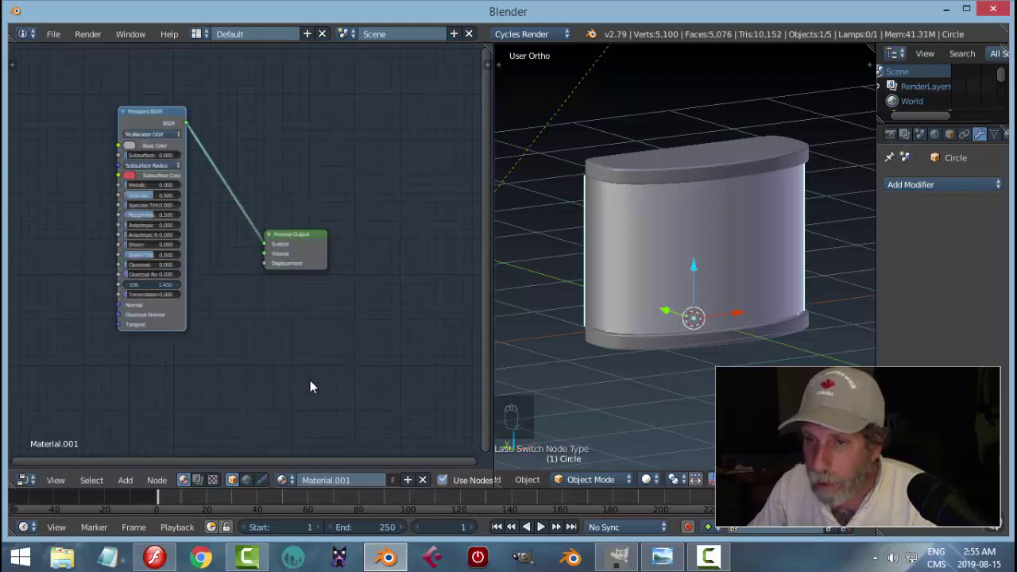
Duplicate the Principled BSDF node, place the copy below it, and switch the copy to an Image Texture node.
{"action": "scroll", "coordinate": [273, 299], "scroll_direction": "down", "scroll_amount": 1}
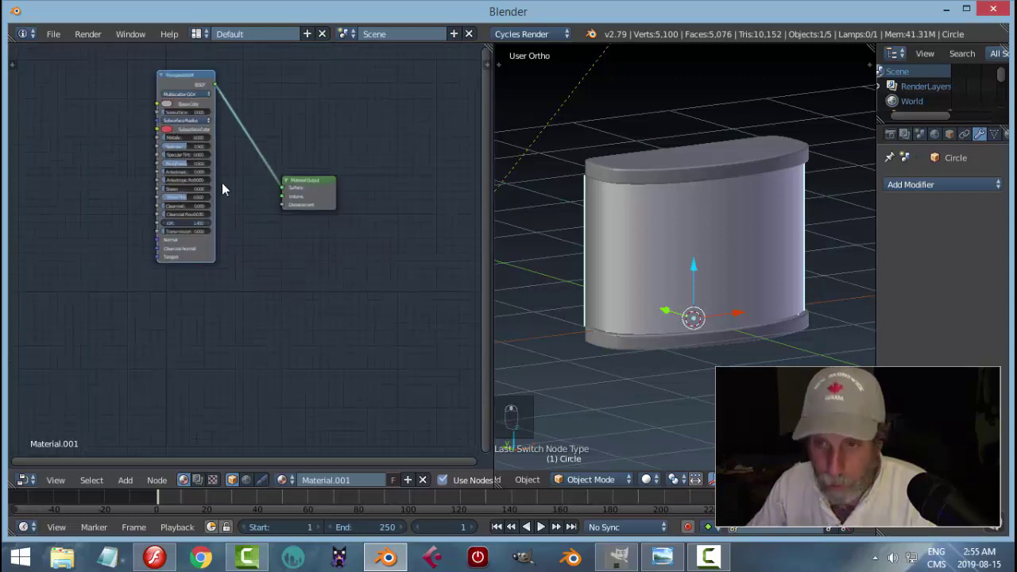
{"action": "key", "text": "shift+d"}
{"action": "left_click", "coordinate": [156, 334]}
{"action": "key", "text": "shift+s"}
{"action": "key", "text": "shift+s"}
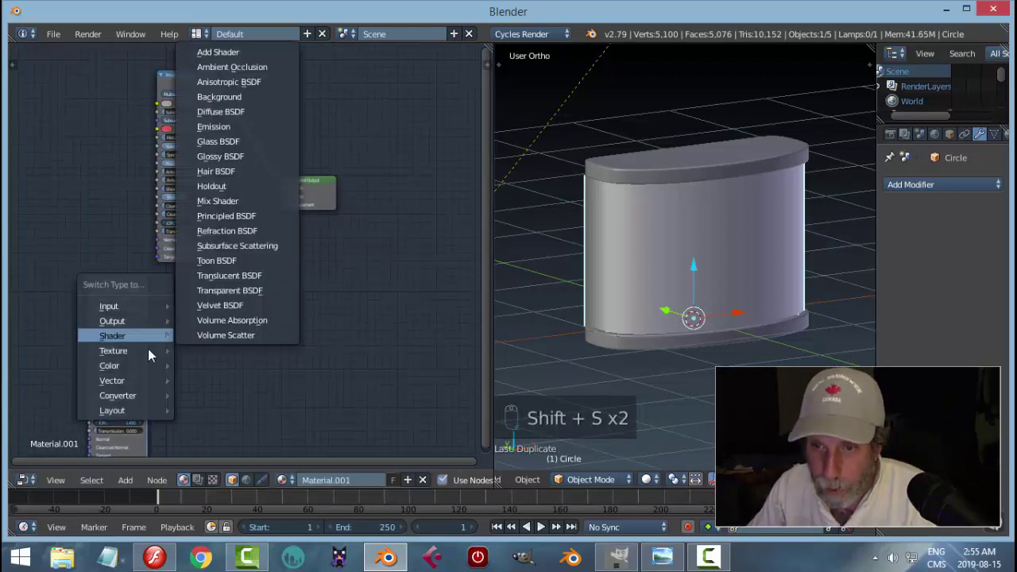
{"action": "mouse_move", "coordinate": [147, 350]}
{"action": "left_click", "coordinate": [229, 246]}
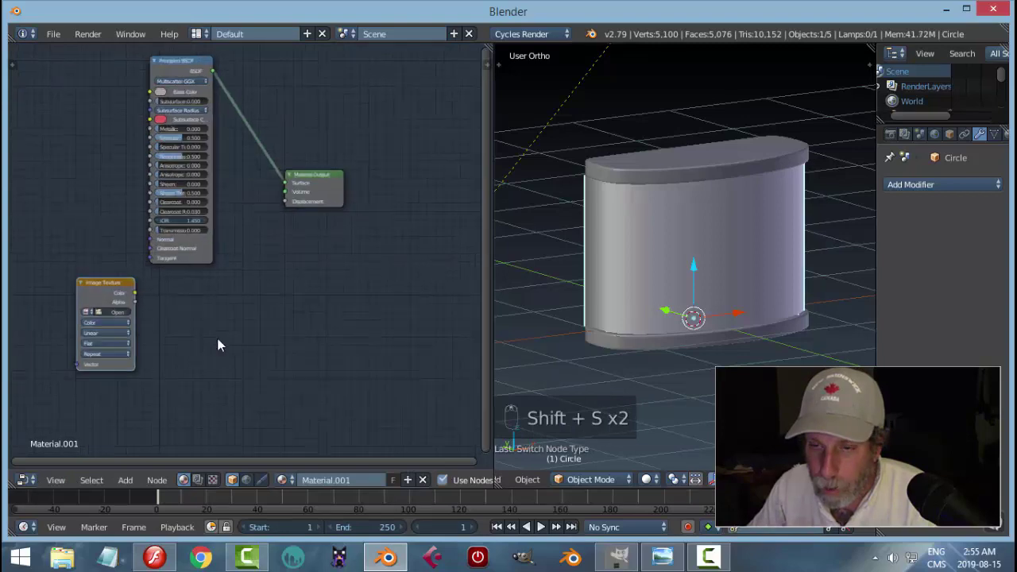
Set the Image Texture node to Non-Color Data and load SciLabDesk_CabinetLINES.png from the EXPORT SCILAB DESK VIDEO2 folder.
{"action": "scroll", "coordinate": [199, 347], "scroll_direction": "up", "scroll_amount": 3}
{"action": "left_click_drag", "start_coordinate": [184, 350], "coordinate": [320, 295]}
{"action": "left_click", "coordinate": [135, 311]}
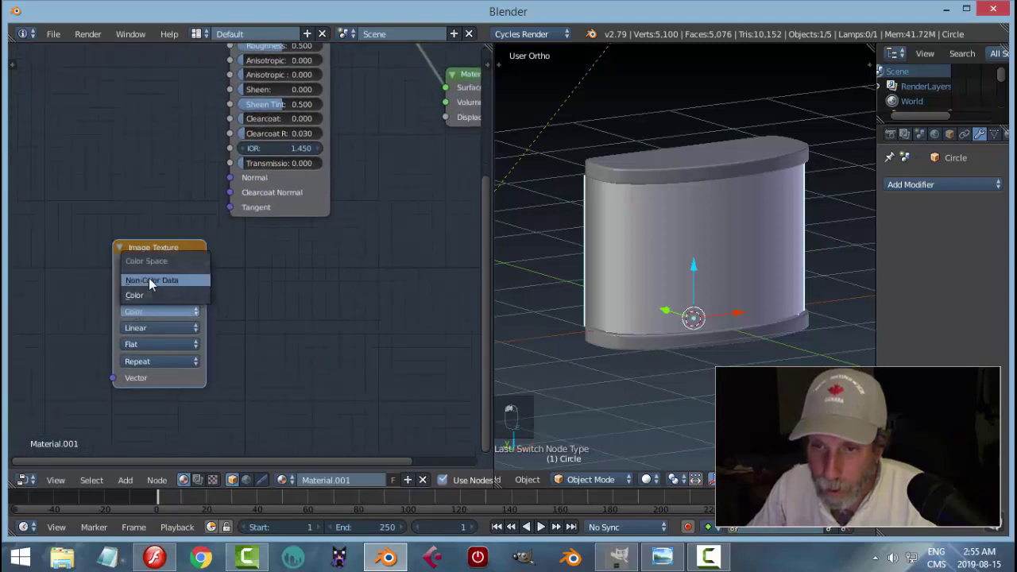
{"action": "left_click", "coordinate": [148, 278]}
{"action": "left_click", "coordinate": [171, 295]}
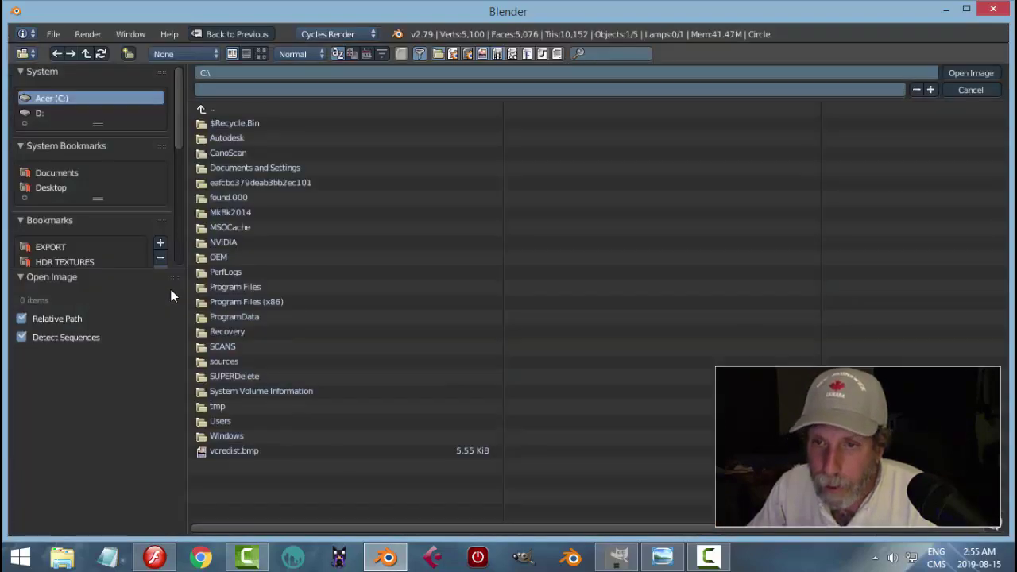
{"action": "left_click", "coordinate": [51, 247]}
{"action": "left_click", "coordinate": [205, 108]}
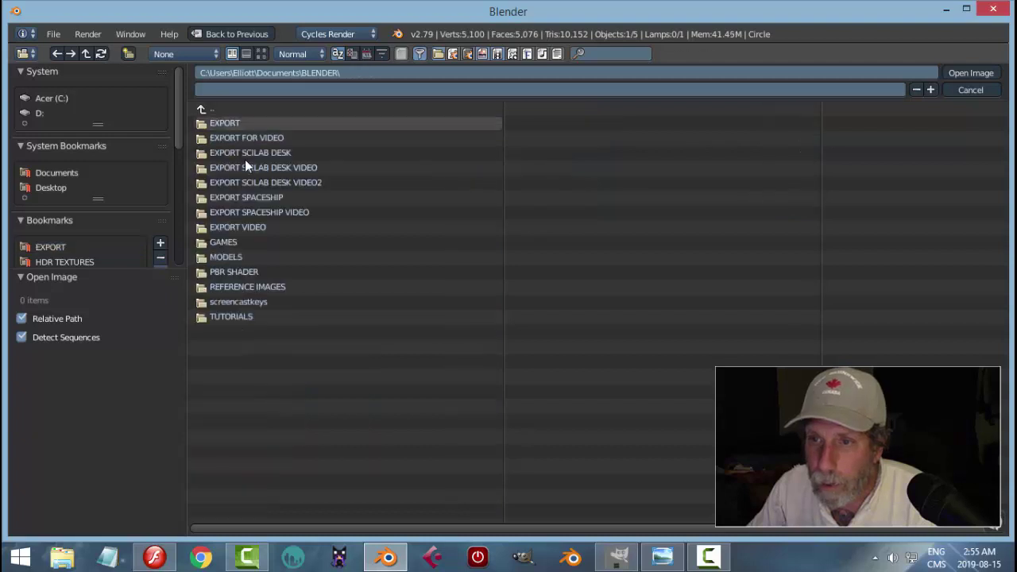
{"action": "left_click", "coordinate": [269, 182]}
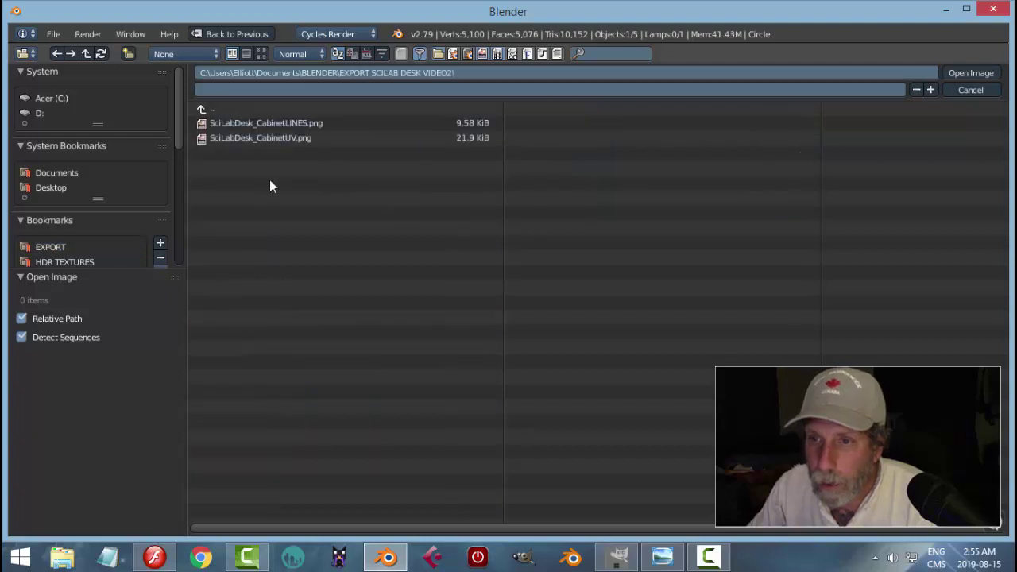
{"action": "left_click", "coordinate": [271, 125]}
{"action": "left_click", "coordinate": [961, 71]}
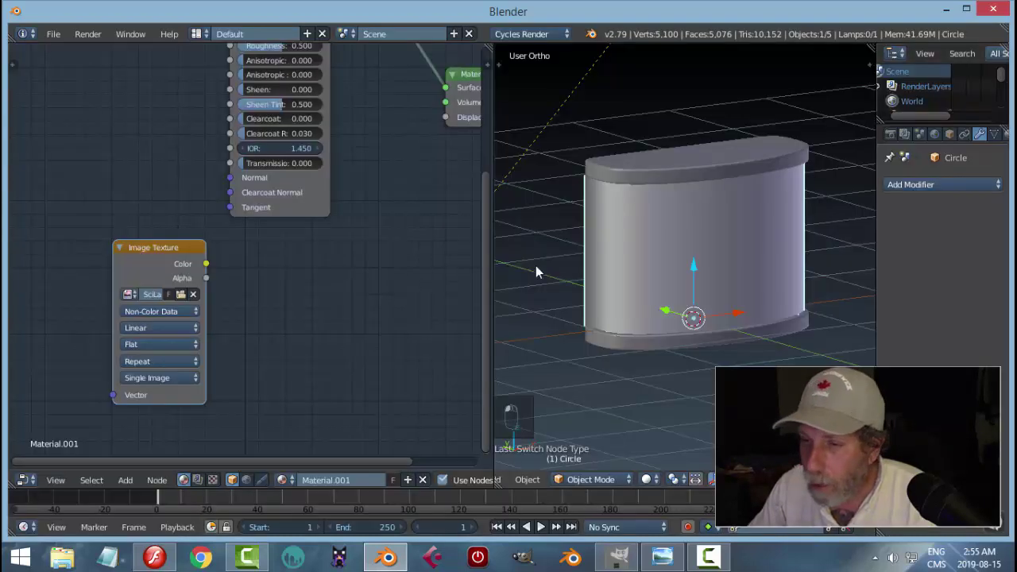
Duplicate the Image Texture node, place the copy beside it, and switch the copy to a ColorRamp node.
{"action": "left_click", "coordinate": [165, 247]}
{"action": "key", "text": "shift+d"}
{"action": "left_click", "coordinate": [348, 262]}
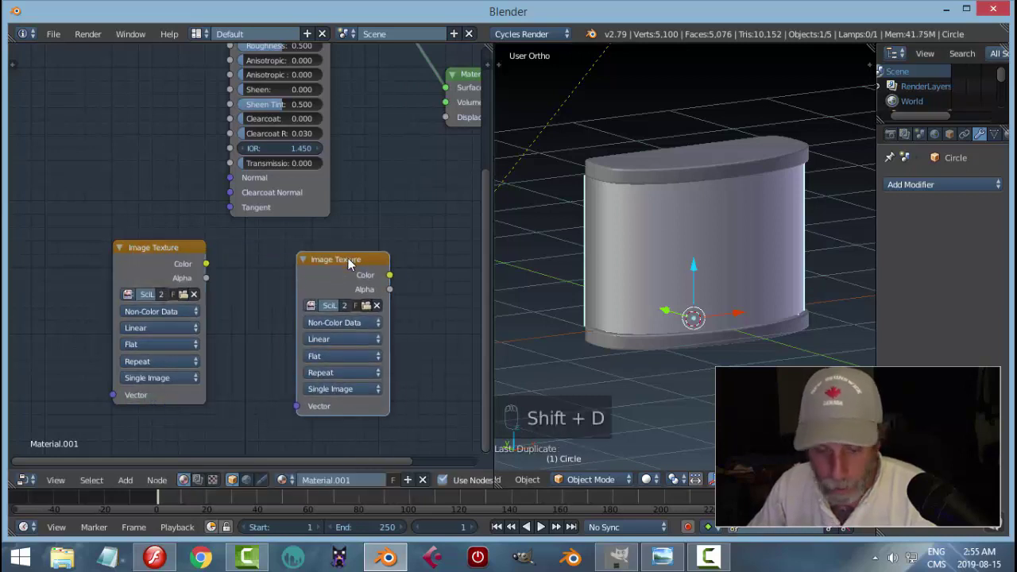
{"action": "key", "text": "shift+s"}
{"action": "key", "text": "shift+s"}
{"action": "mouse_move", "coordinate": [366, 303]}
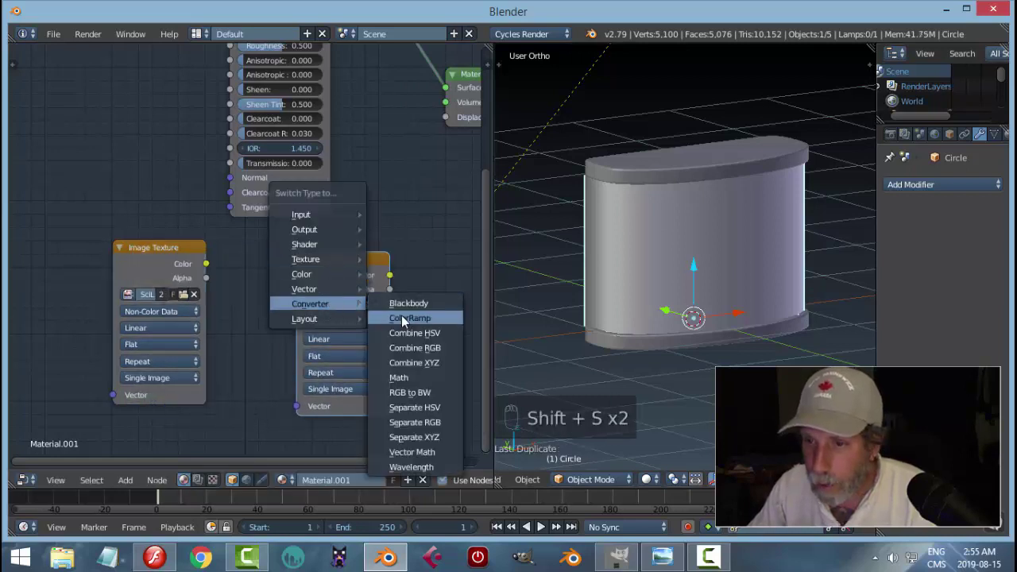
{"action": "left_click", "coordinate": [403, 318]}
Link the image's Color to the ColorRamp's Fac and the ColorRamp's Color to the Material Output's Displacement, repositioning the nodes.
{"action": "left_click_drag", "start_coordinate": [206, 262], "coordinate": [297, 379]}
{"action": "scroll", "coordinate": [355, 316], "scroll_direction": "down", "scroll_amount": 1}
{"action": "left_click_drag", "start_coordinate": [352, 310], "coordinate": [226, 339]}
{"action": "left_click_drag", "start_coordinate": [325, 129], "coordinate": [380, 127]}
{"action": "left_click_drag", "start_coordinate": [300, 301], "coordinate": [344, 160]}
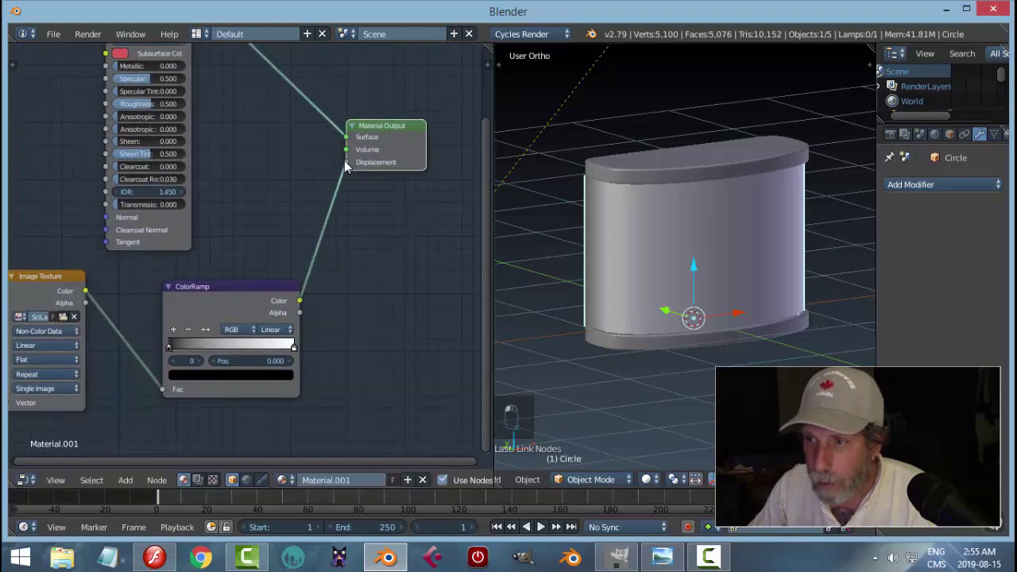
Add the texture coordinate and Mapping node setup to the Image Texture node.
{"action": "scroll", "coordinate": [425, 297], "scroll_direction": "down", "scroll_amount": 4}
{"action": "left_click_drag", "start_coordinate": [246, 353], "coordinate": [346, 340]}
{"action": "left_click", "coordinate": [183, 252]}
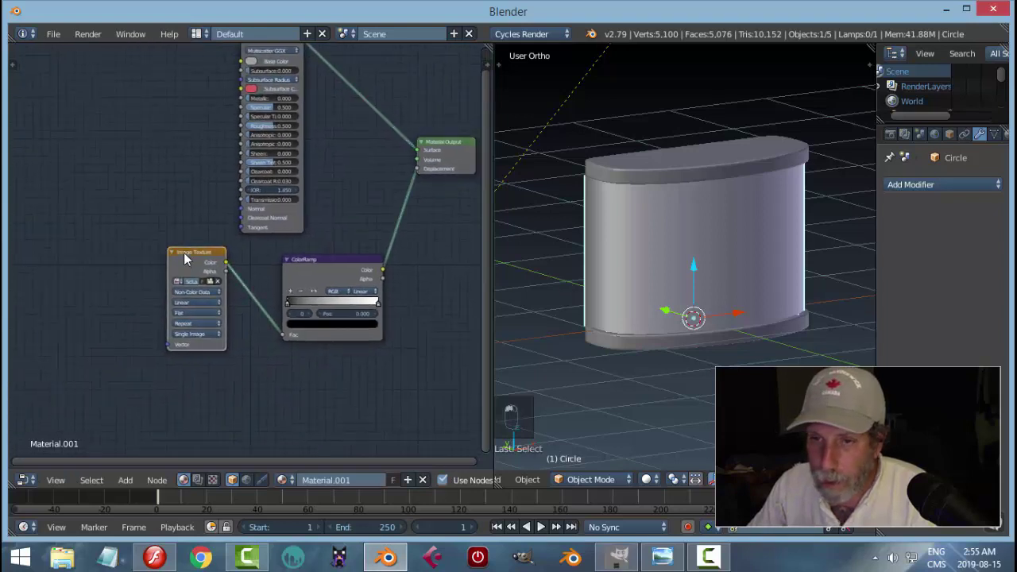
{"action": "key", "text": "ctrl+t"}
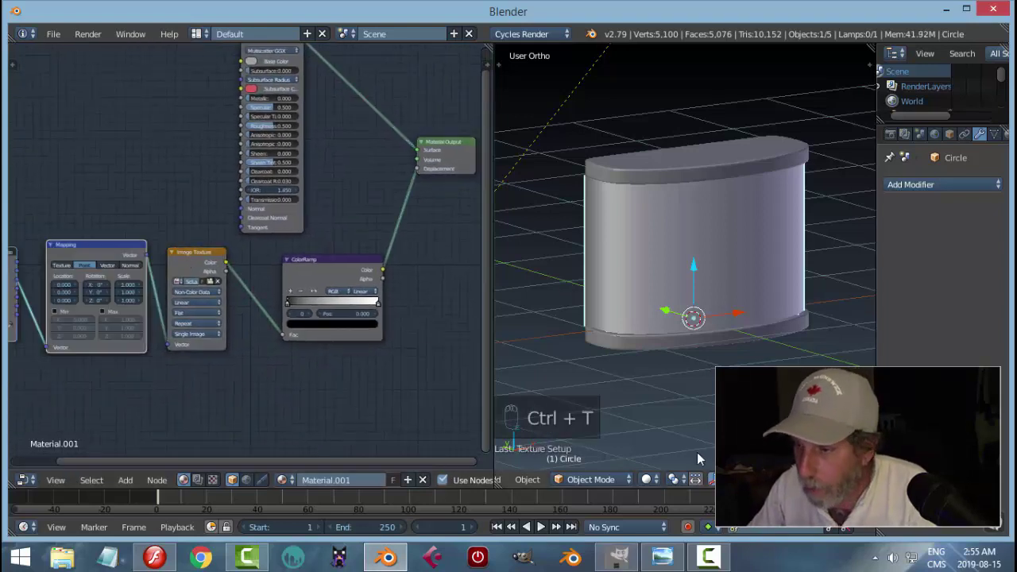
Change the viewport to rendered shading and examine the drawer-line displacement on the cabinet front up close.
{"action": "left_click", "coordinate": [655, 479]}
{"action": "left_click", "coordinate": [677, 394]}
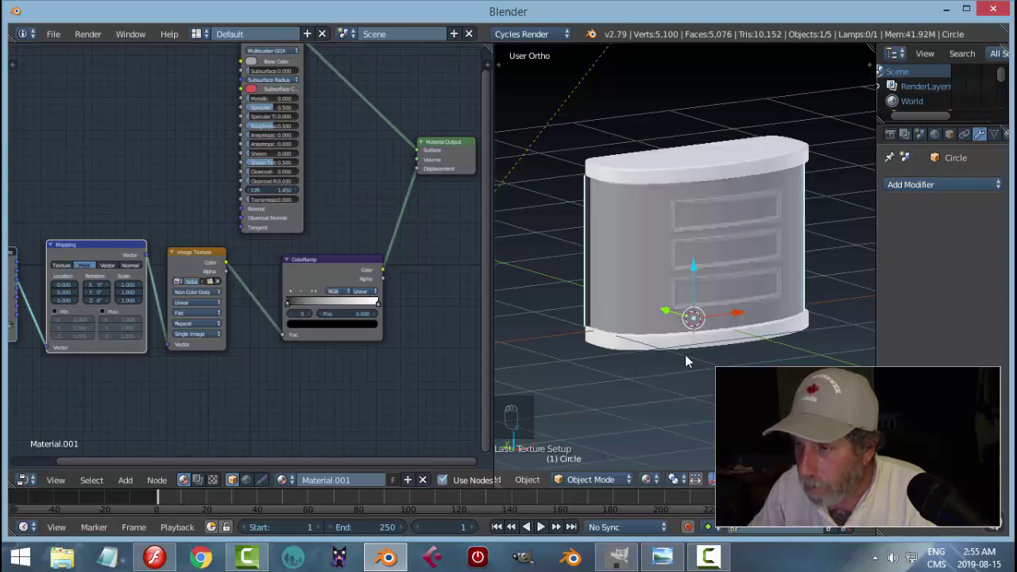
{"action": "key", "text": "shift+z"}
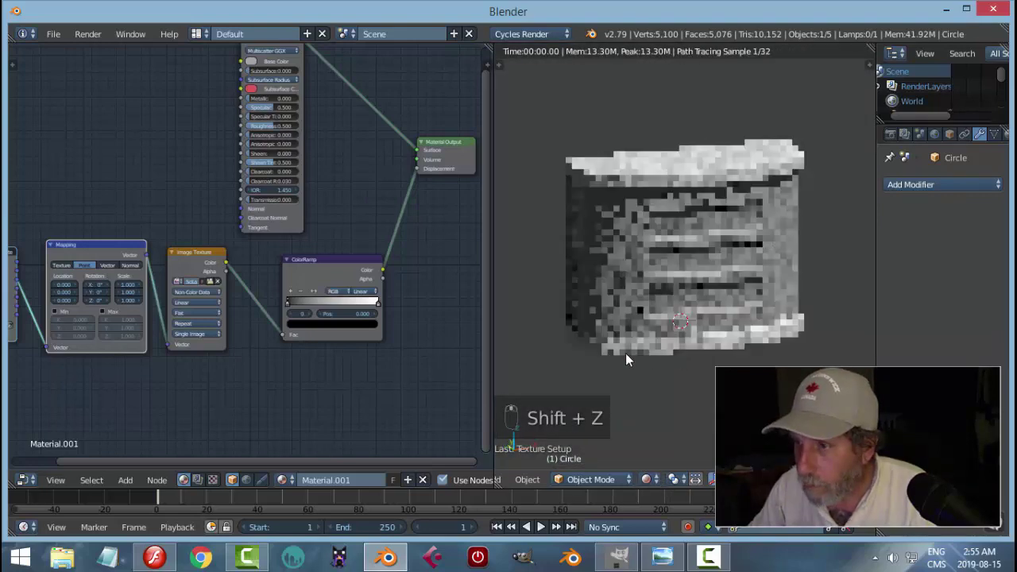
{"action": "scroll", "coordinate": [625, 352], "scroll_direction": "up", "scroll_amount": 4}
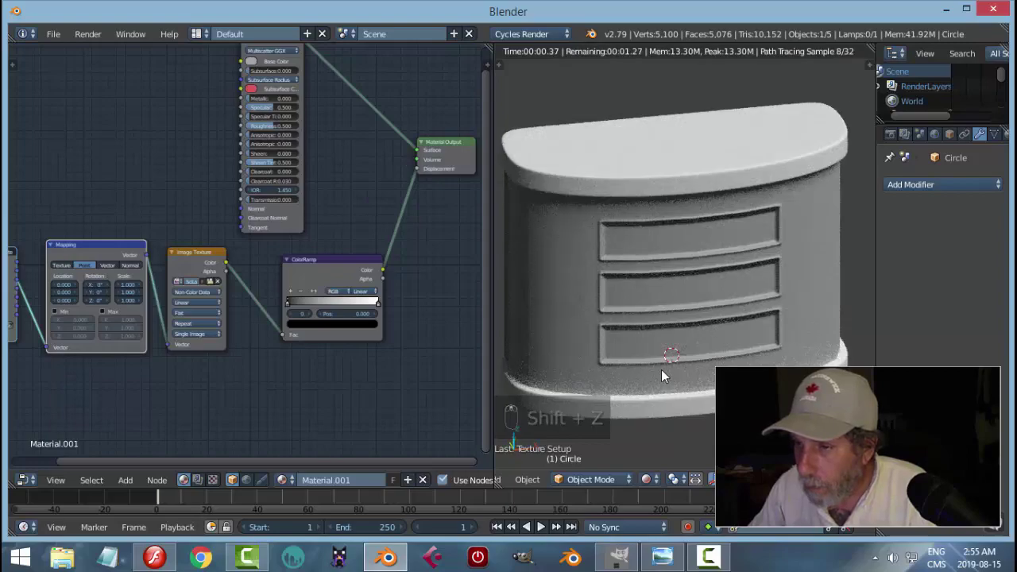
{"action": "scroll", "coordinate": [424, 365], "scroll_direction": "up", "scroll_amount": 2}
{"action": "scroll", "coordinate": [660, 351], "scroll_direction": "up", "scroll_amount": 3}
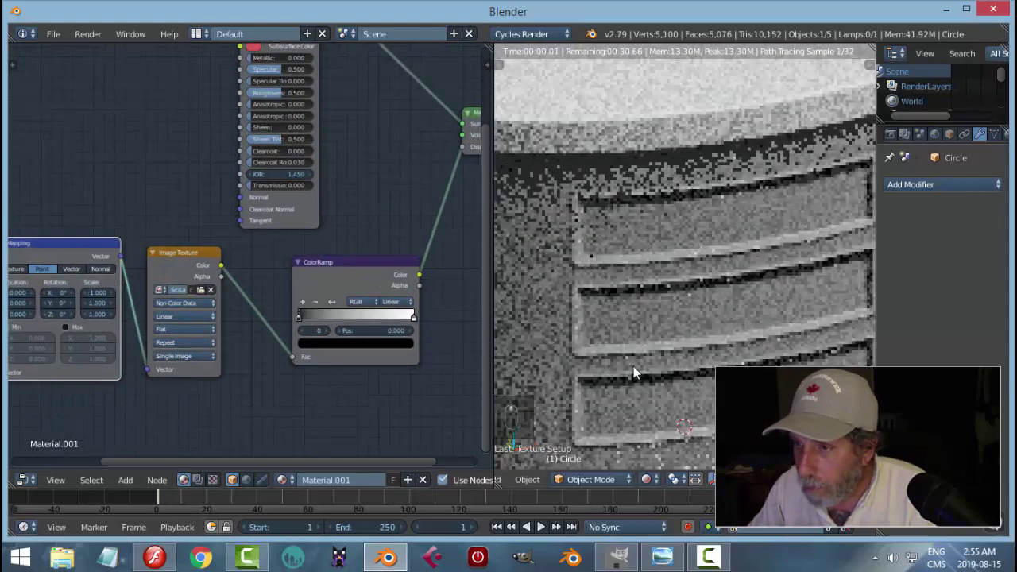
{"action": "scroll", "coordinate": [633, 366], "scroll_direction": "down", "scroll_amount": 3}
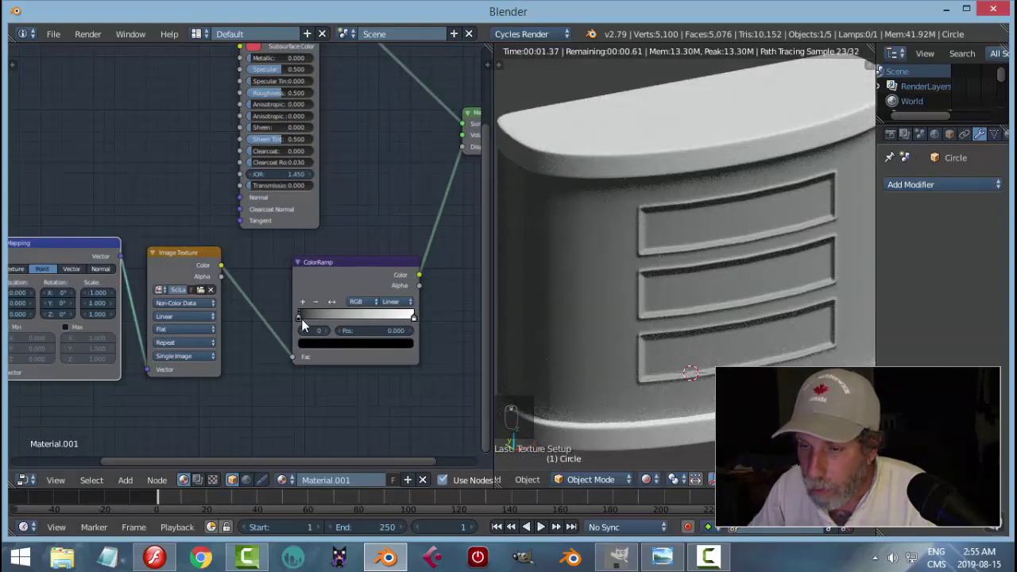
Rearrange the ColorRamp stops so white comes before black, with the black stop at position 0.541.
{"action": "left_click_drag", "start_coordinate": [301, 318], "coordinate": [351, 316]}
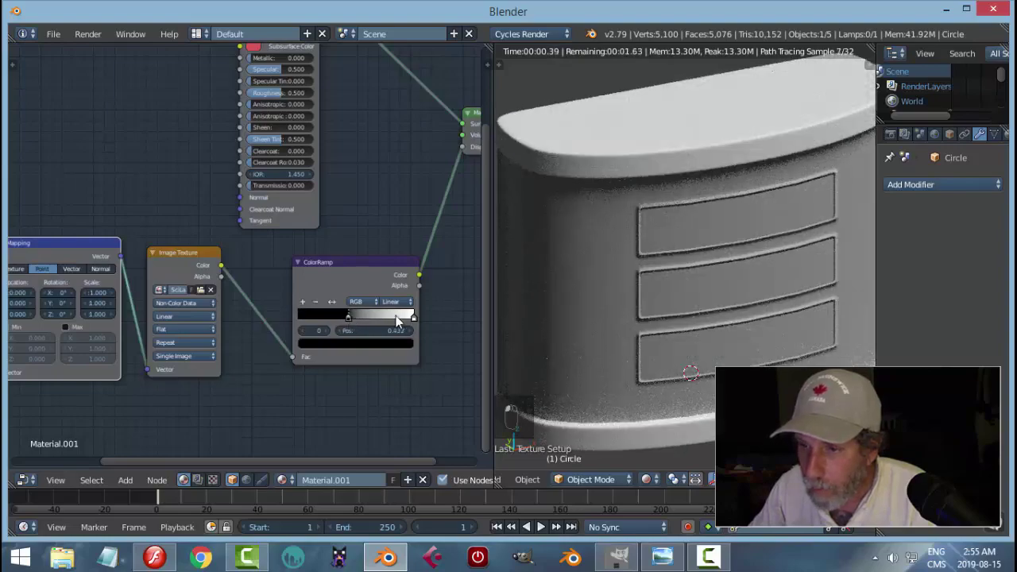
{"action": "key", "text": "g"}
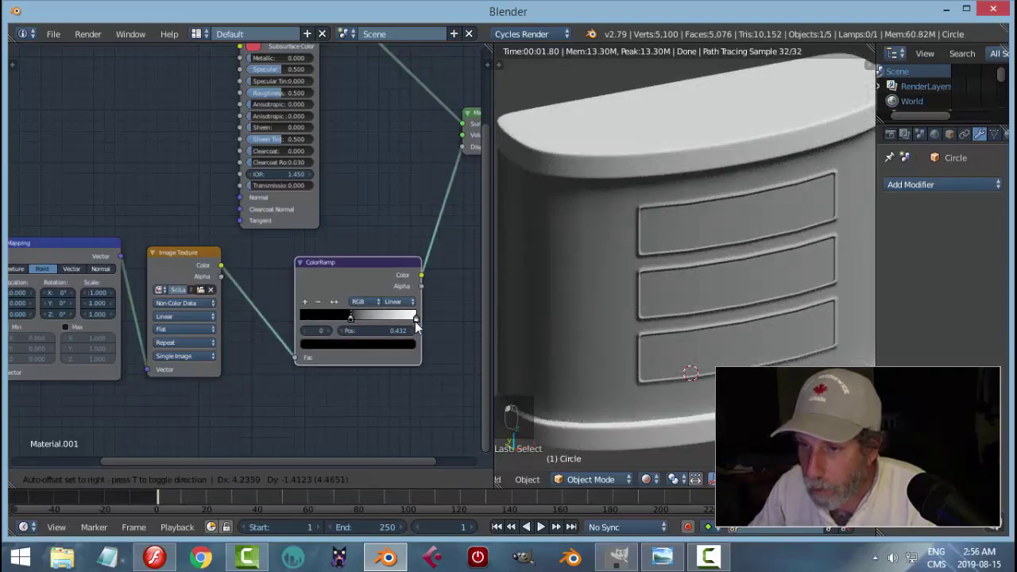
{"action": "left_click", "coordinate": [418, 319]}
{"action": "left_click_drag", "start_coordinate": [421, 317], "coordinate": [370, 318]}
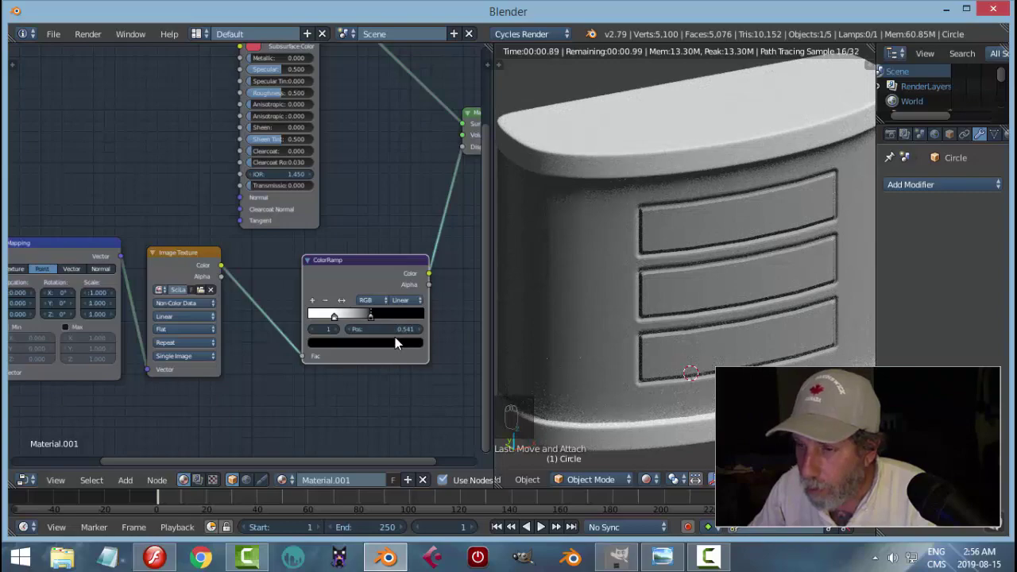
Lighten the ColorRamp's black stop to mid grey, move it closer to the white stop, and place the white stop at position 0.286.
{"action": "scroll", "coordinate": [395, 337], "scroll_direction": "up", "scroll_amount": 3}
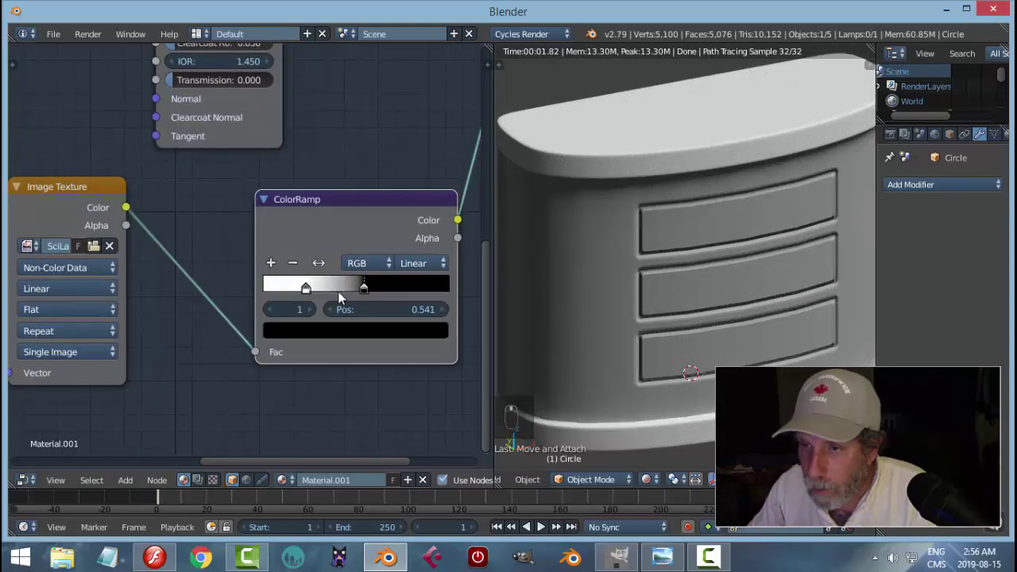
{"action": "left_click", "coordinate": [372, 331]}
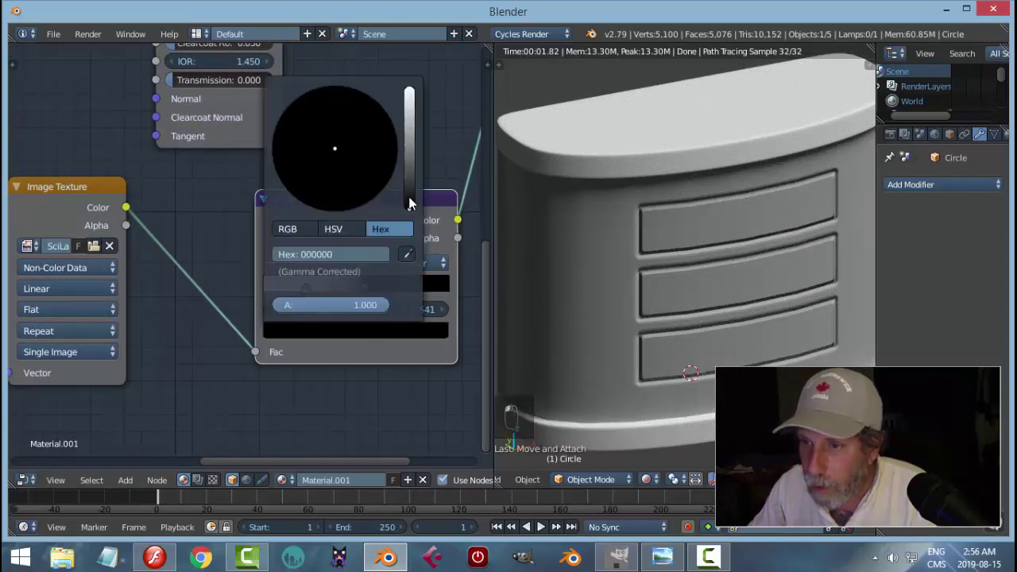
{"action": "left_click_drag", "start_coordinate": [409, 203], "coordinate": [409, 151]}
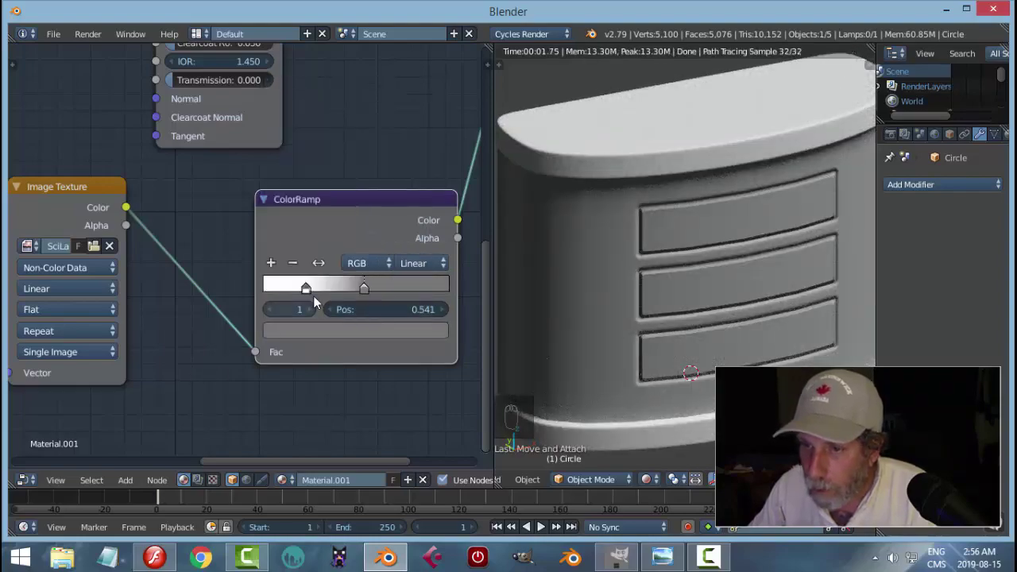
{"action": "mouse_move", "coordinate": [311, 289]}
{"action": "left_mouse_down"}
{"action": "mouse_move", "coordinate": [357, 291]}
{"action": "mouse_move", "coordinate": [316, 295]}
{"action": "left_mouse_up"}
{"action": "left_click", "coordinate": [326, 291]}
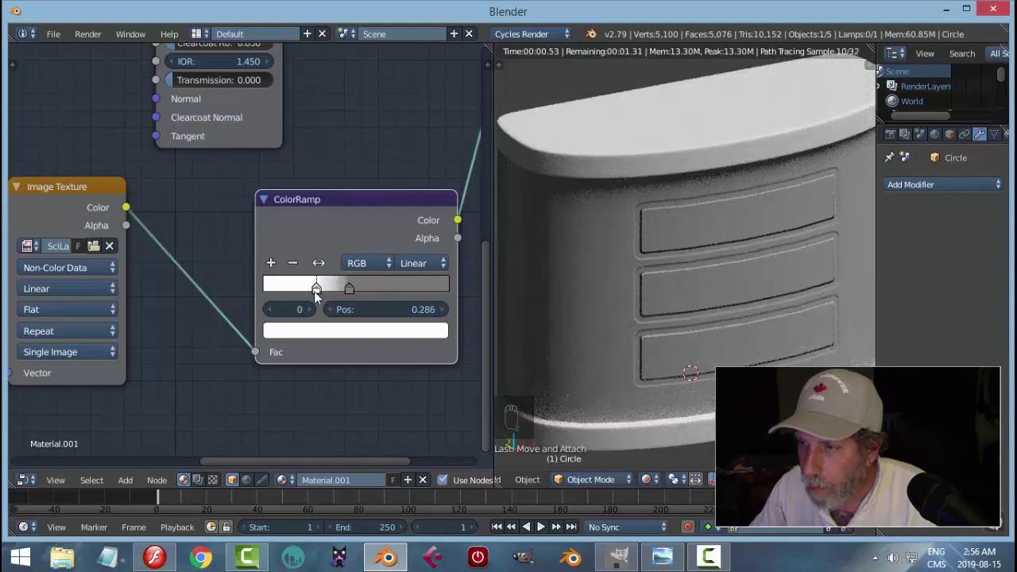
Add a Subdivision Surface modifier to the curved cabinet body and check it in the rendered preview.
{"action": "scroll", "coordinate": [684, 287], "scroll_direction": "down", "scroll_amount": 4}
{"action": "key", "text": "t"}
{"action": "right_click", "coordinate": [684, 297]}
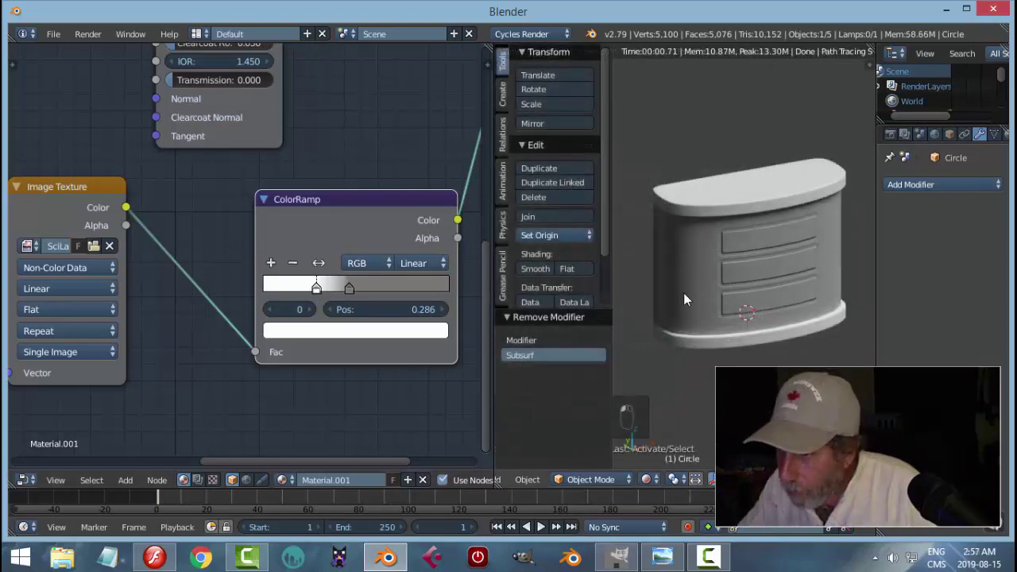
{"action": "left_click", "coordinate": [943, 184]}
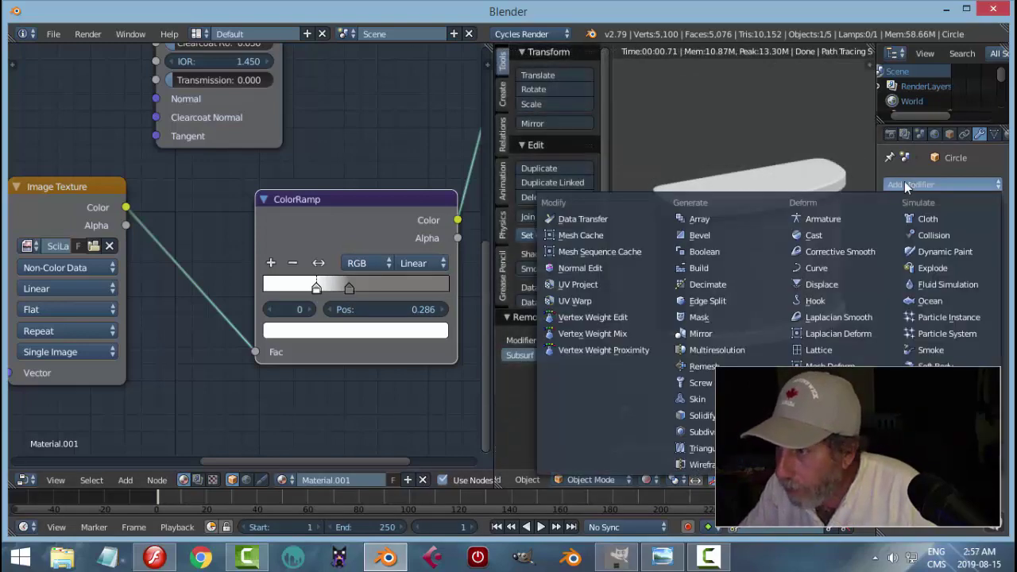
{"action": "left_click", "coordinate": [689, 431]}
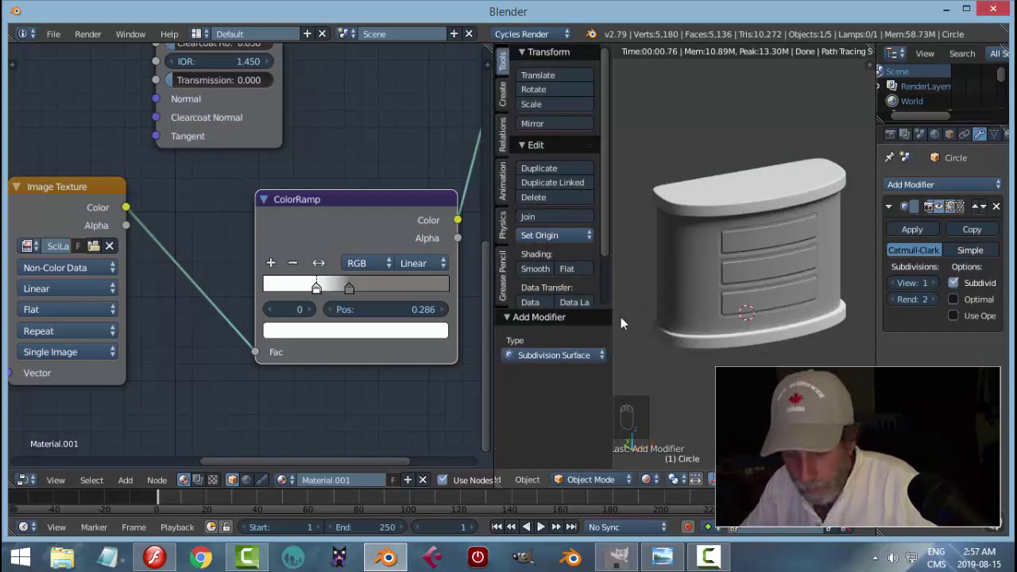
{"action": "key", "text": "t"}
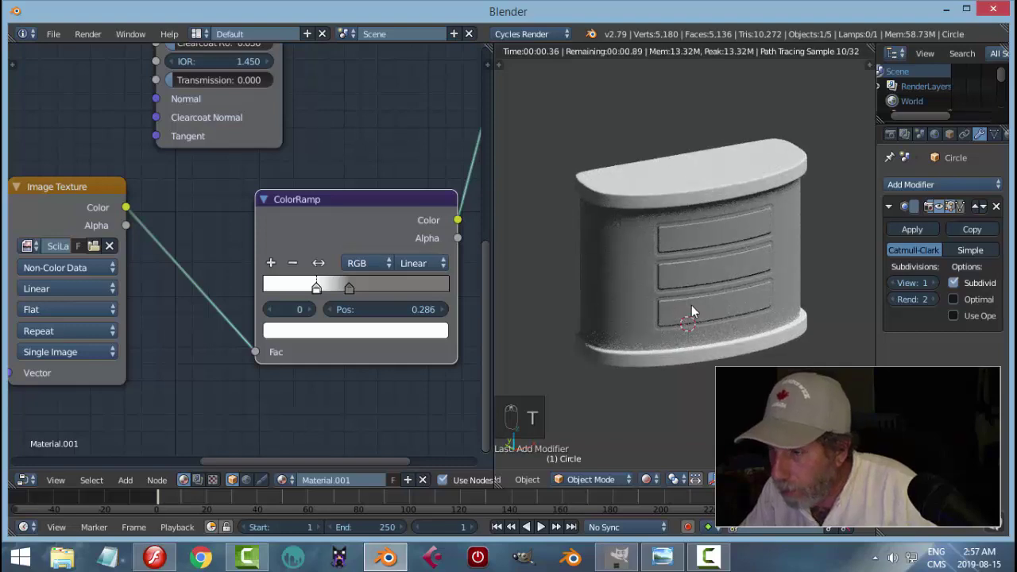
{"action": "left_click_drag", "start_coordinate": [691, 305], "coordinate": [713, 286]}
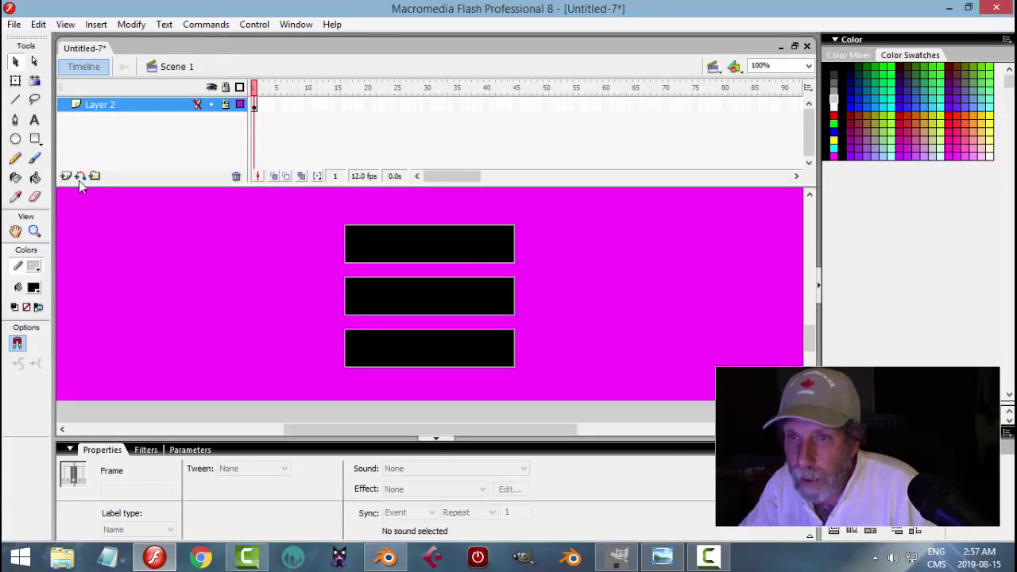
In Flash, add a layer beneath Layer 2 and place the SciLabDesk_CabinetUV.png bitmap from the library on it.
{"action": "left_click", "coordinate": [66, 175]}
{"action": "left_click_drag", "start_coordinate": [127, 106], "coordinate": [134, 141]}
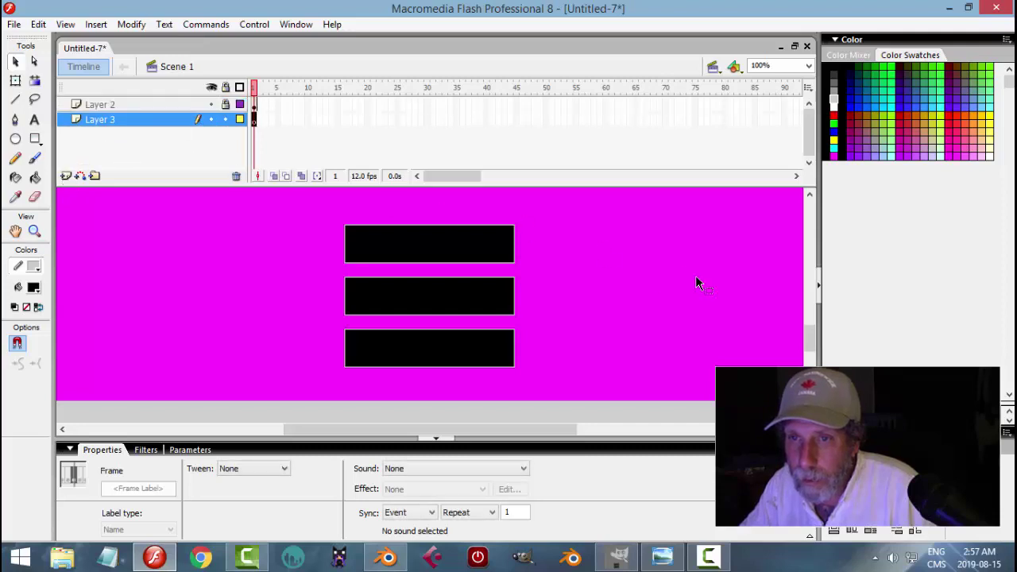
{"action": "key", "text": "ctrl+l"}
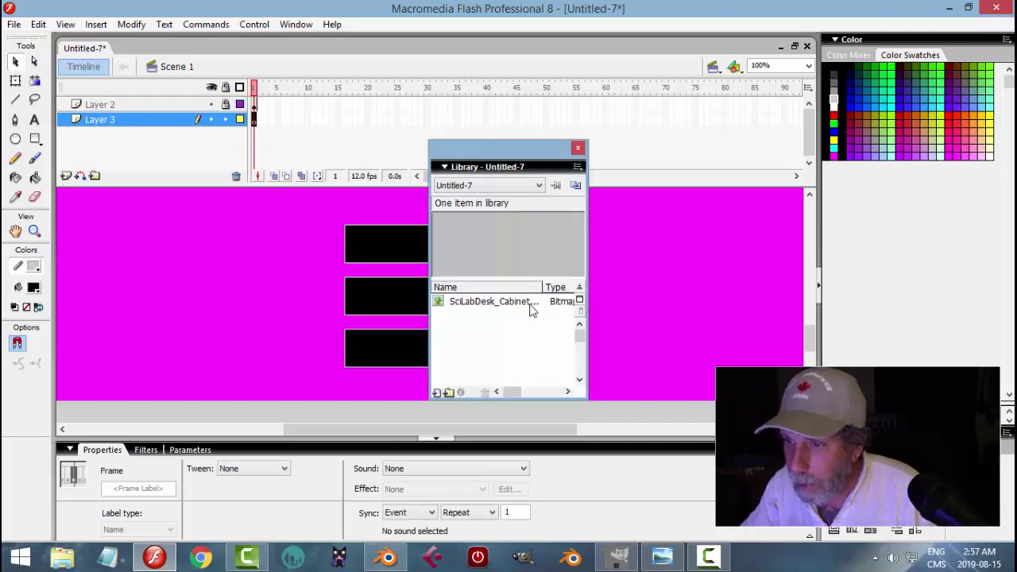
{"action": "left_click_drag", "start_coordinate": [529, 303], "coordinate": [293, 285]}
{"action": "left_click", "coordinate": [577, 147]}
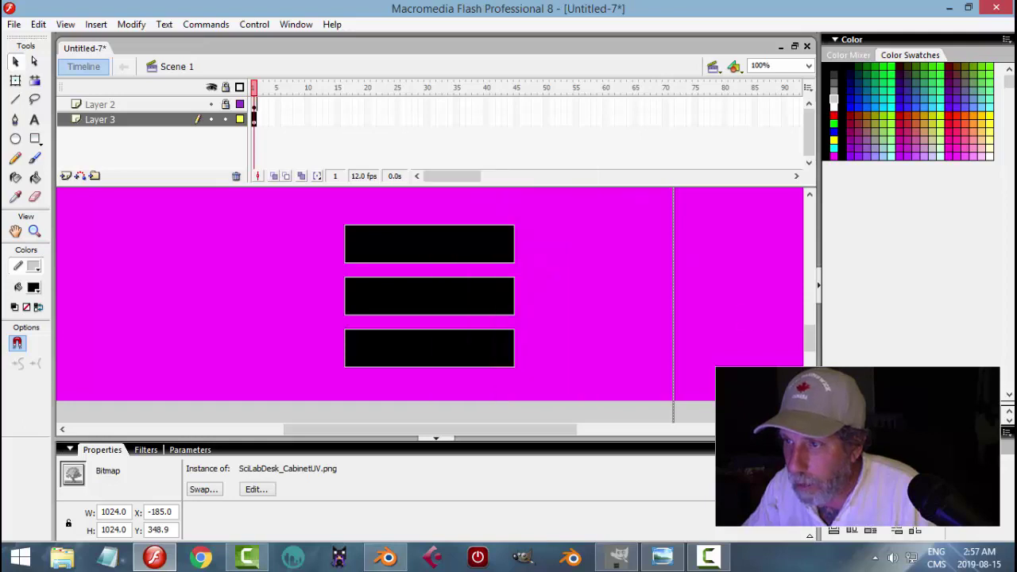
Align the UV bitmap with the left and top edges of the stage, at X 0.0 and Y 0.0.
{"action": "left_click", "coordinate": [834, 476]}
{"action": "left_click", "coordinate": [896, 474]}
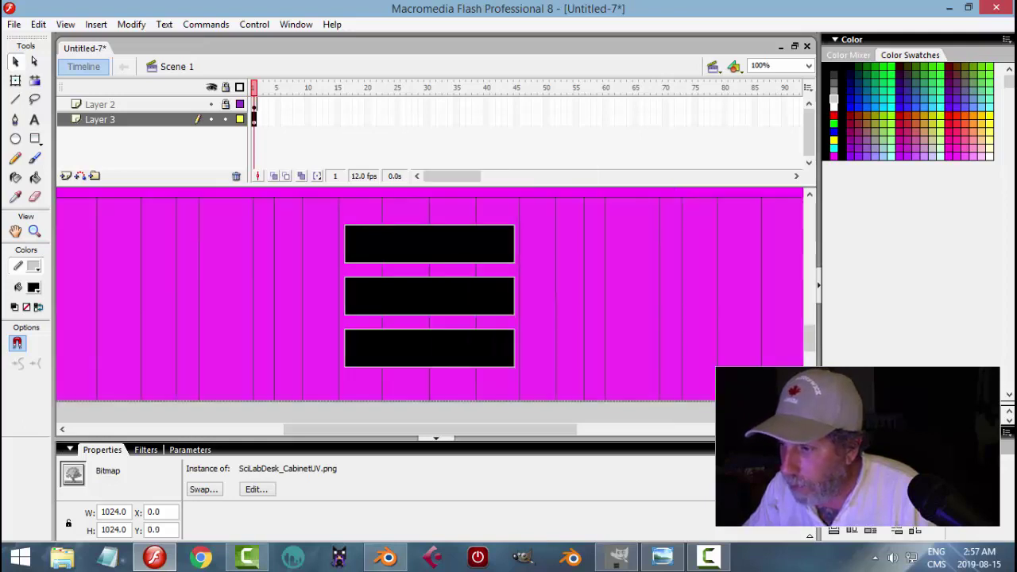
{"action": "scroll", "coordinate": [586, 338], "scroll_direction": "down", "scroll_amount": 3}
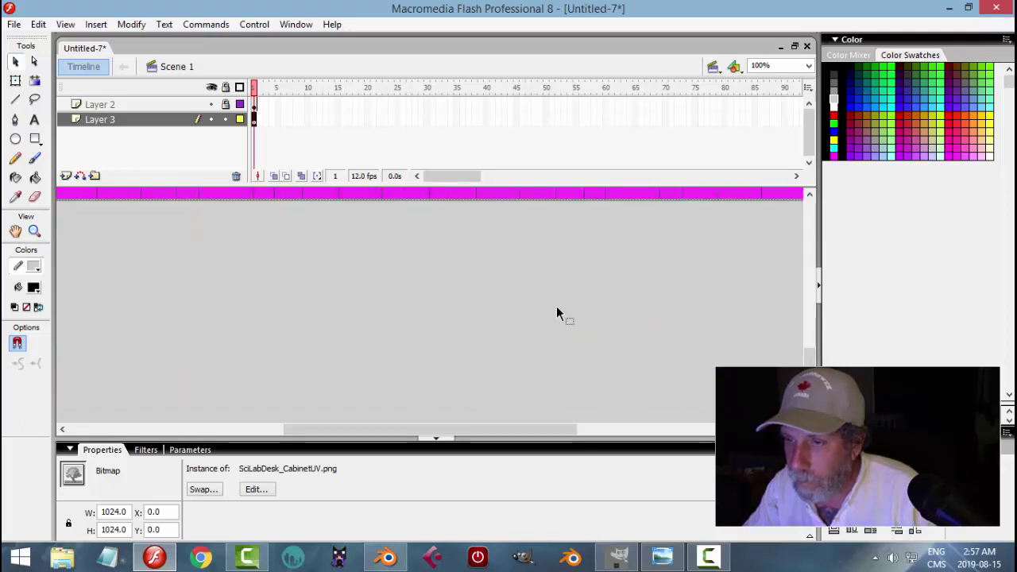
{"action": "scroll", "coordinate": [569, 277], "scroll_direction": "up", "scroll_amount": 1}
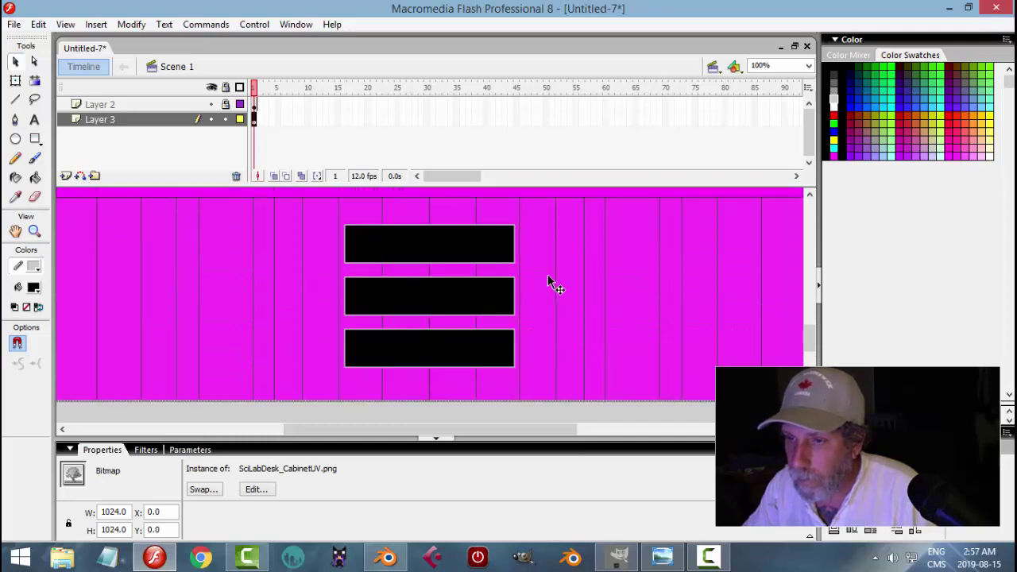
Lock the UV bitmap layer and widen the three drawer rectangles on Layer 2 symmetrically to about 320 px, using the cabinet reference picture as guide.
{"action": "left_click", "coordinate": [228, 119]}
{"action": "left_click", "coordinate": [198, 104]}
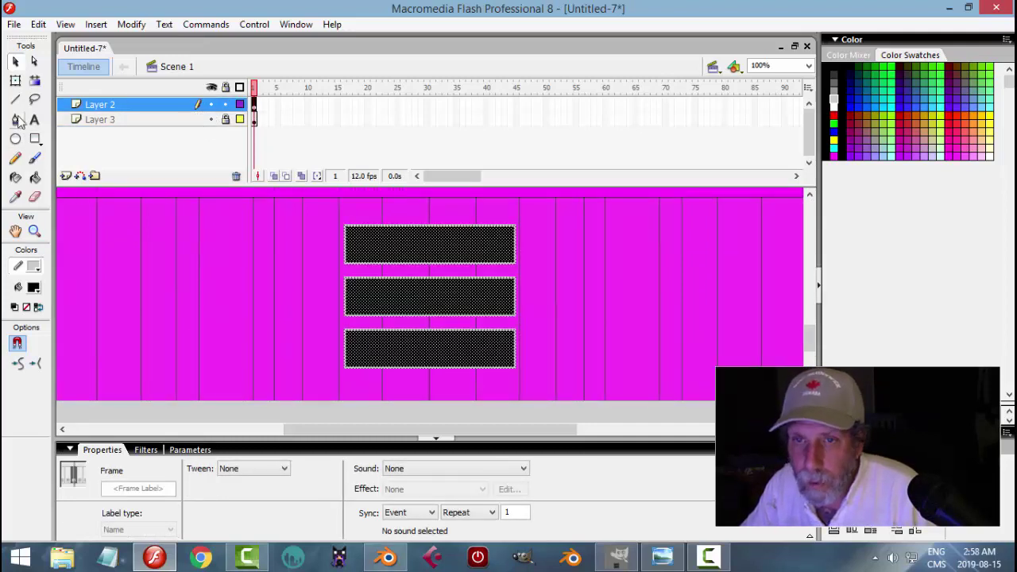
{"action": "left_click", "coordinate": [15, 81]}
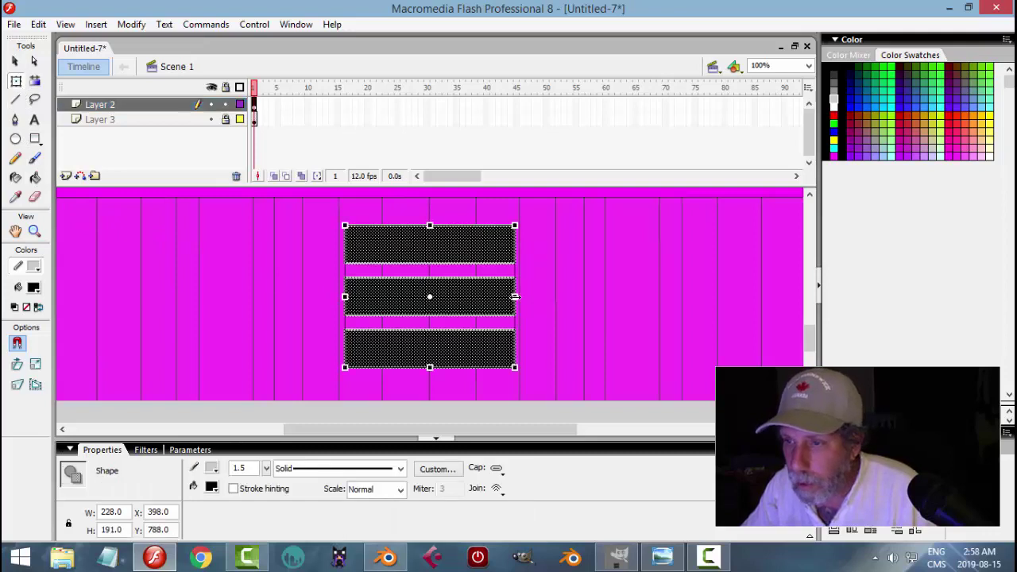
{"action": "left_click_drag", "start_coordinate": [515, 297], "coordinate": [542, 296]}
{"action": "left_click", "coordinate": [663, 558]}
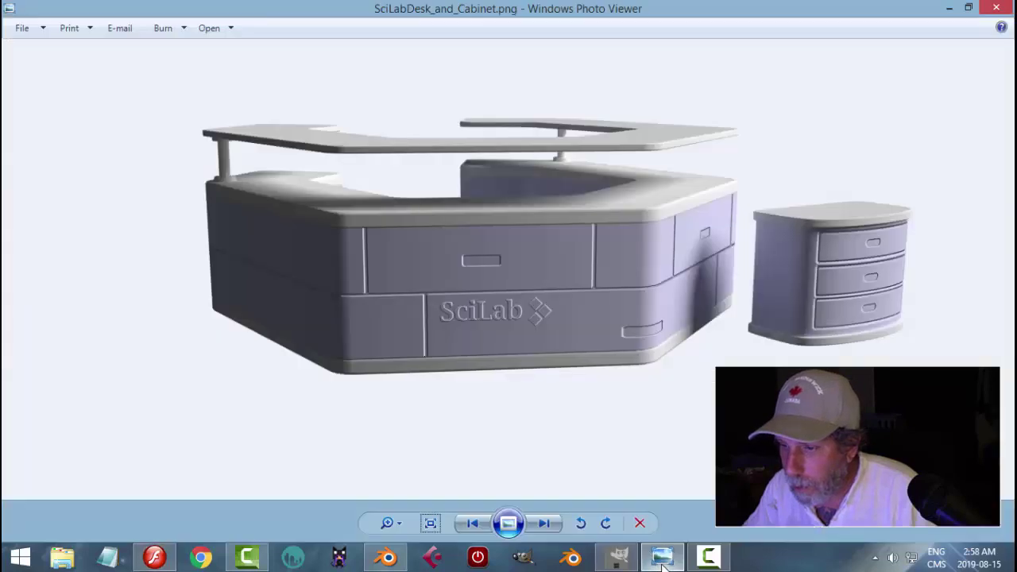
{"action": "left_click", "coordinate": [387, 557]}
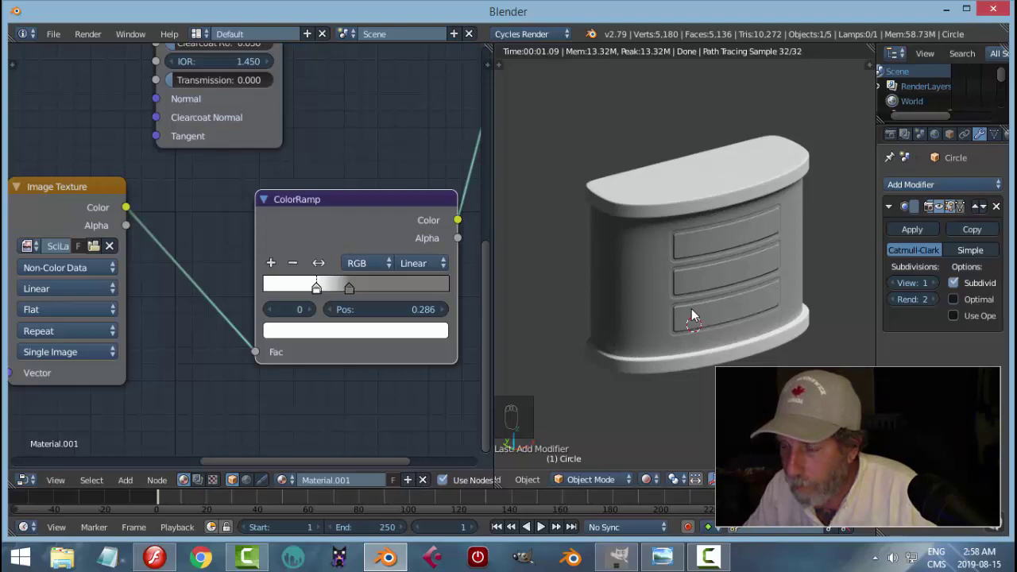
{"action": "left_click", "coordinate": [154, 558]}
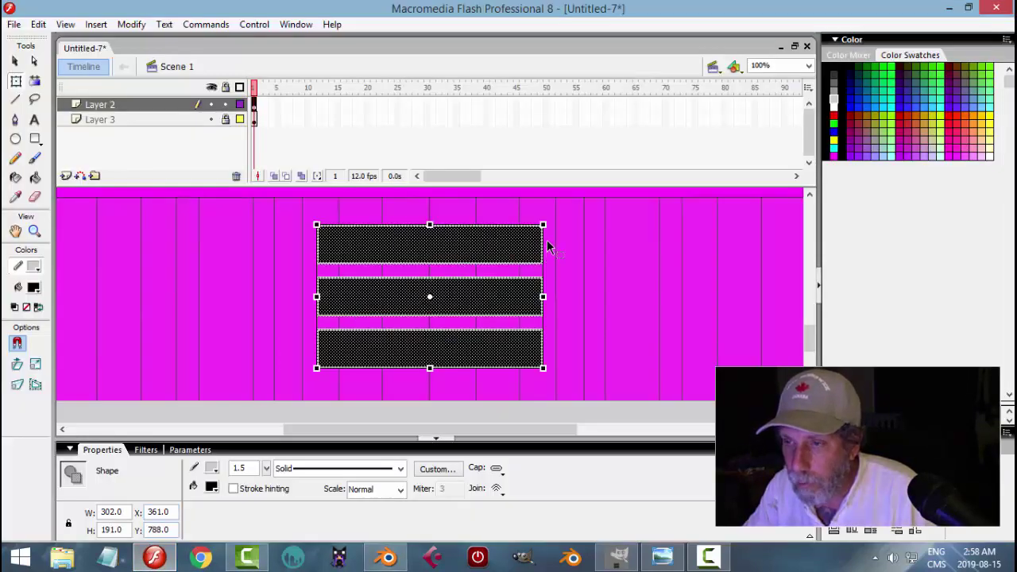
{"action": "left_click_drag", "start_coordinate": [543, 297], "coordinate": [549, 295]}
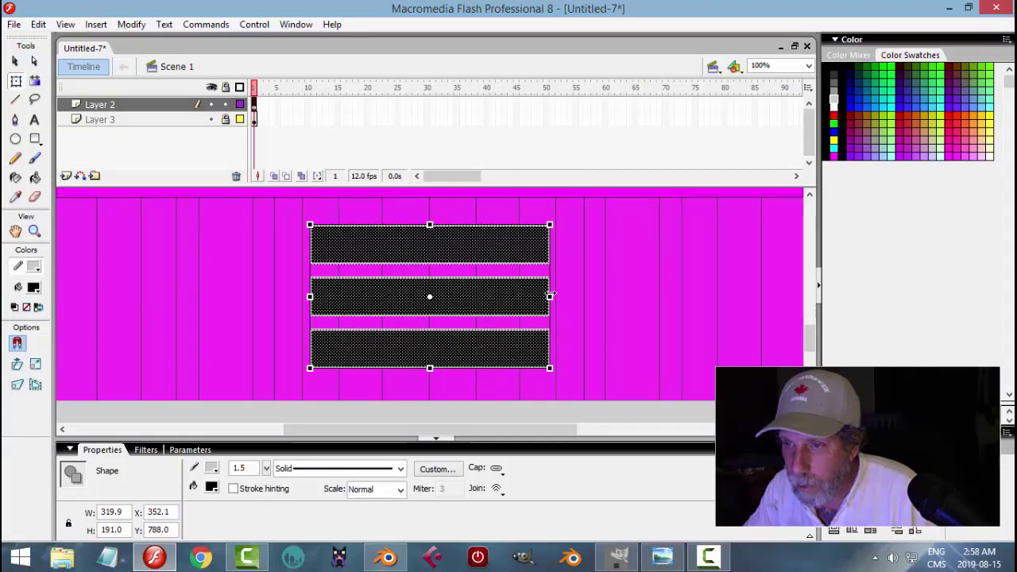
{"action": "left_click", "coordinate": [606, 291]}
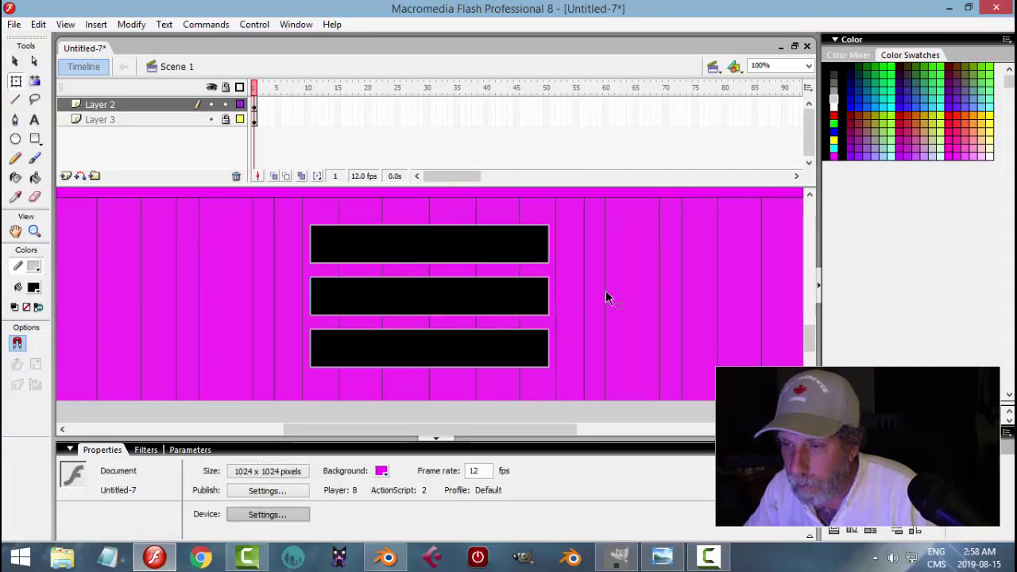
Stretch the top drawer rectangle downward to about 64 px high and extend the bottom rectangle upward towards the middle one.
{"action": "left_click", "coordinate": [461, 256]}
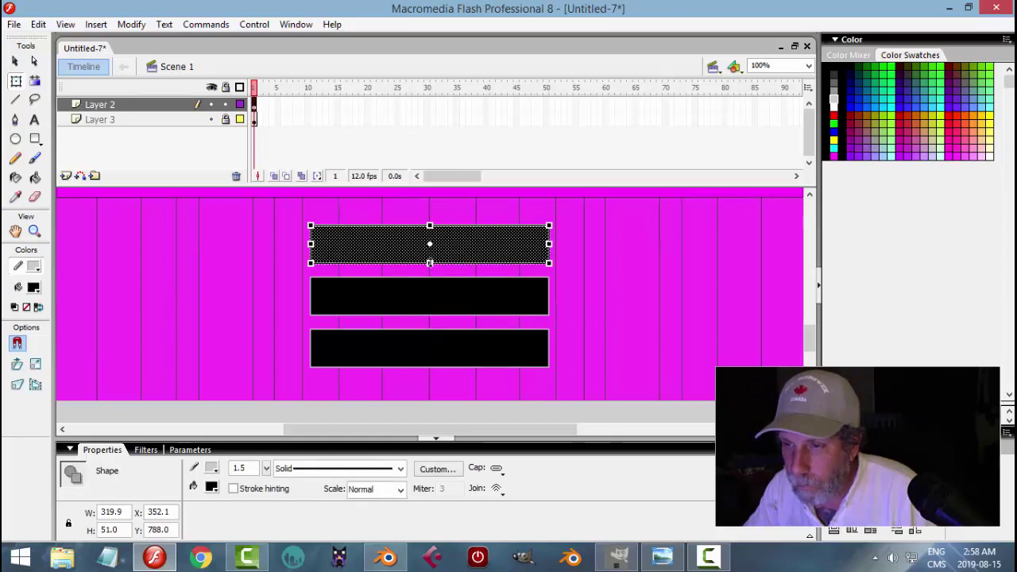
{"action": "left_click_drag", "start_coordinate": [429, 263], "coordinate": [429, 273]}
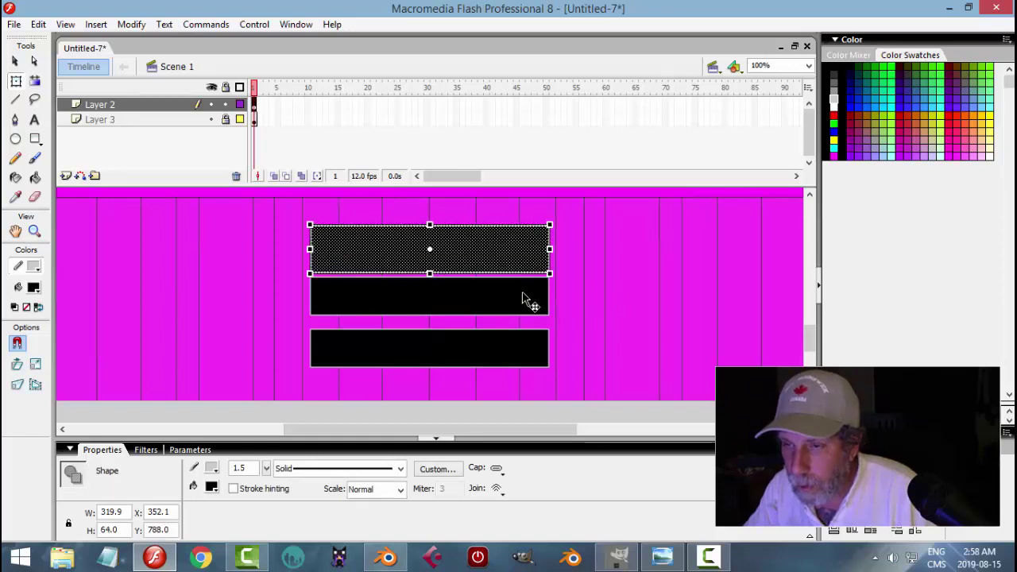
{"action": "left_click", "coordinate": [585, 334]}
{"action": "left_click", "coordinate": [447, 346]}
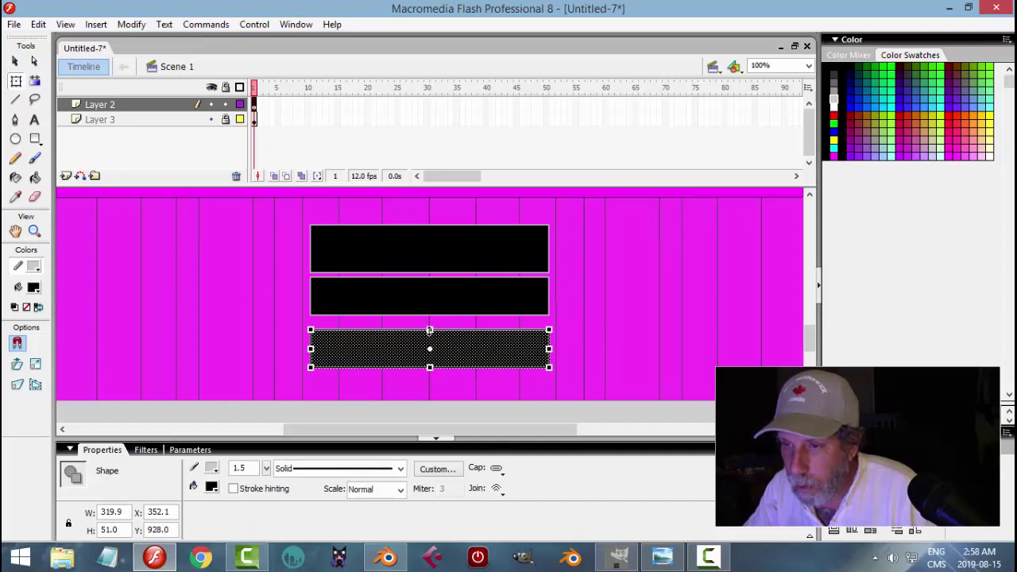
{"action": "left_click_drag", "start_coordinate": [429, 330], "coordinate": [430, 321]}
{"action": "left_click", "coordinate": [562, 313]}
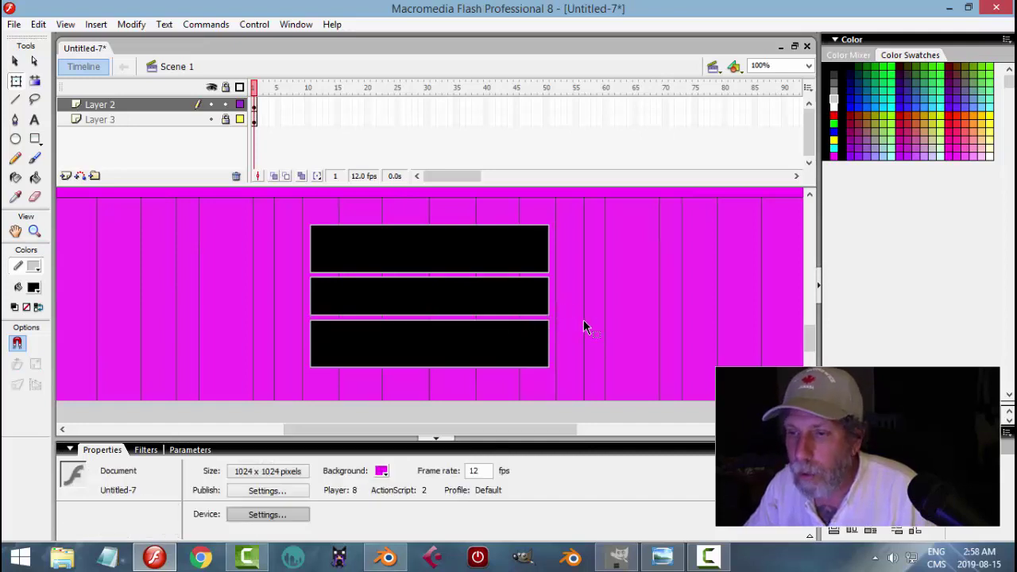
Delete the middle and bottom drawer rectangles and stretch the remaining one upward to about 74 px high.
{"action": "left_click", "coordinate": [432, 306]}
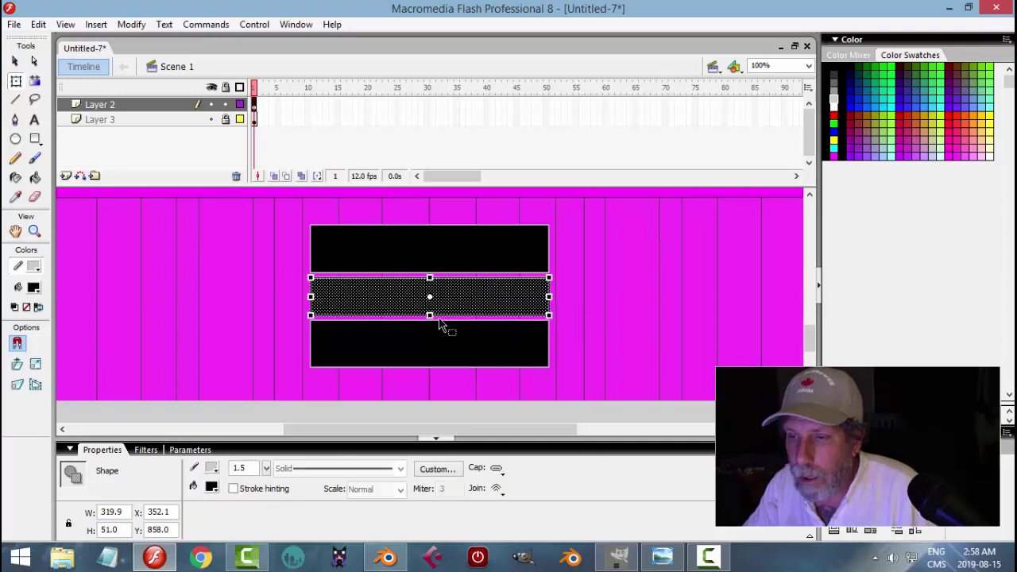
{"action": "left_click", "coordinate": [435, 334], "text": "shift"}
{"action": "key", "text": "Delete"}
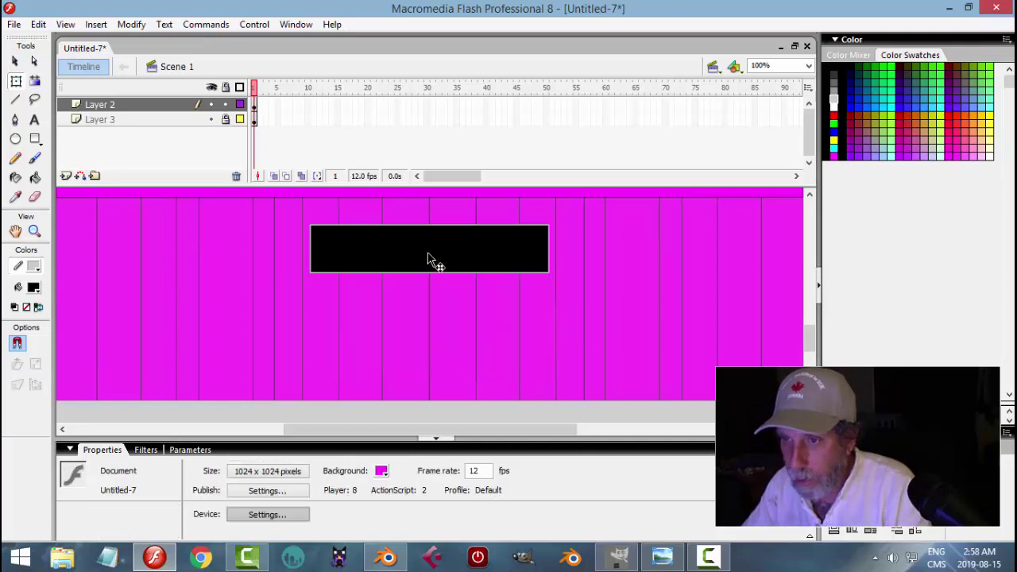
{"action": "left_click", "coordinate": [432, 248]}
{"action": "left_click_drag", "start_coordinate": [430, 225], "coordinate": [430, 217]}
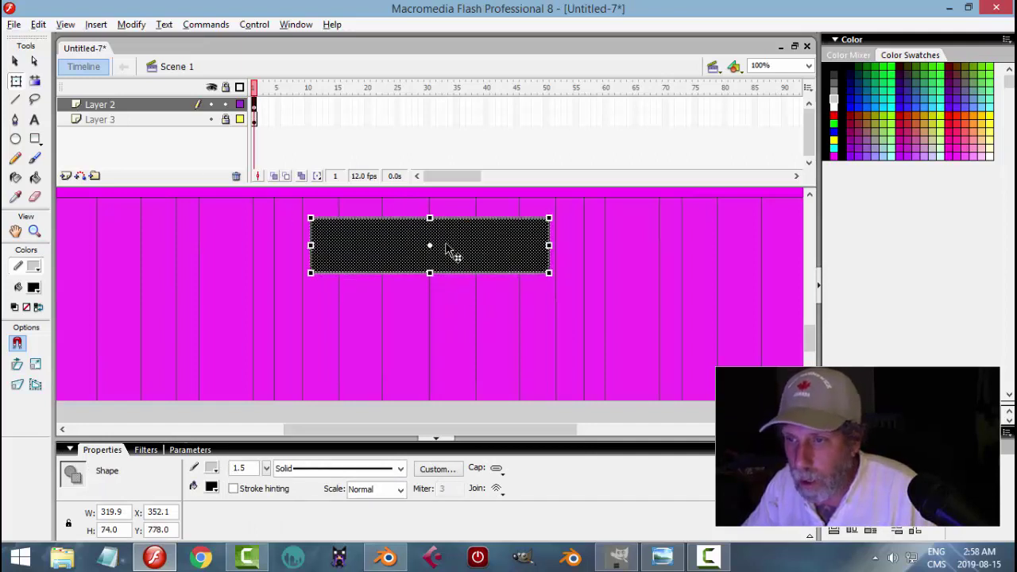
Duplicate the 74 px drawer rectangle twice below itself to make a stack of three, and nudge the whole stack up slightly.
{"action": "left_click_drag", "start_coordinate": [447, 251], "coordinate": [457, 367]}
{"action": "left_click", "coordinate": [479, 327], "text": "shift"}
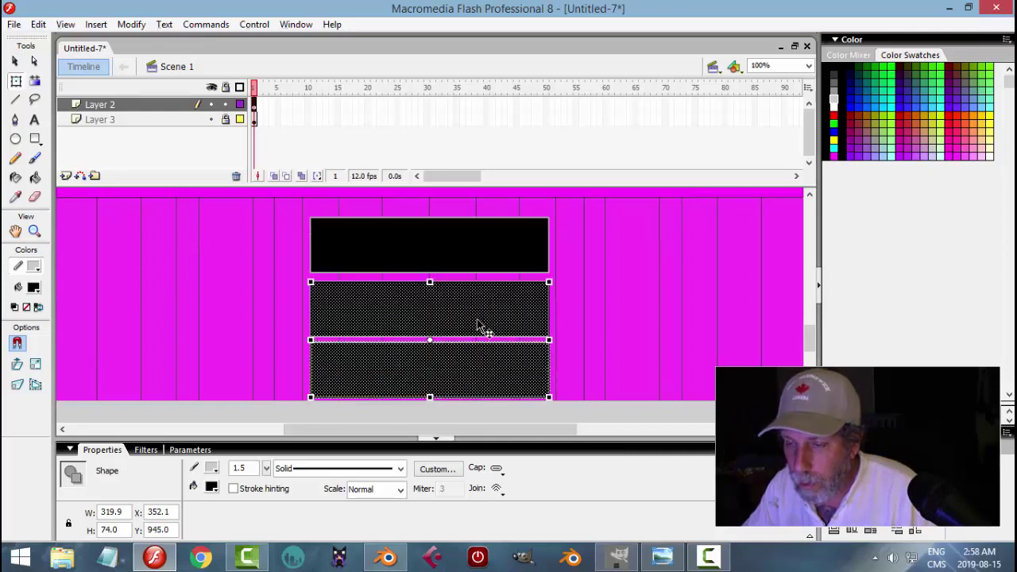
{"action": "left_click", "coordinate": [471, 249], "text": "shift"}
{"action": "key", "text": "Up"}
{"action": "key", "text": "Up"}
{"action": "key", "text": "Up"}
{"action": "key", "text": "Up"}
{"action": "key", "text": "Up"}
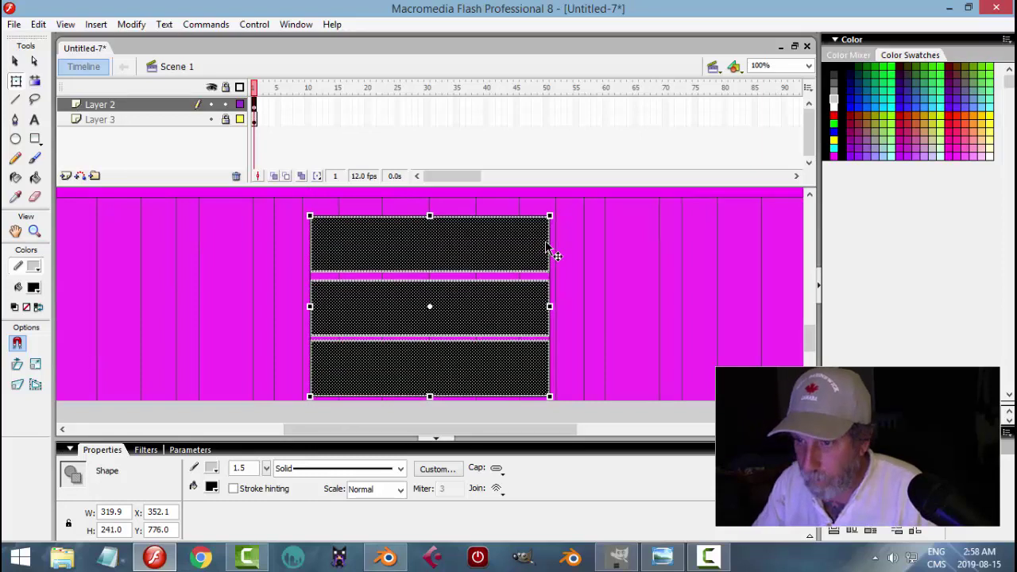
{"action": "left_click", "coordinate": [575, 285]}
Nudge the top drawer rectangle down to Y 778, narrowing the gap to the middle one.
{"action": "left_click", "coordinate": [520, 257]}
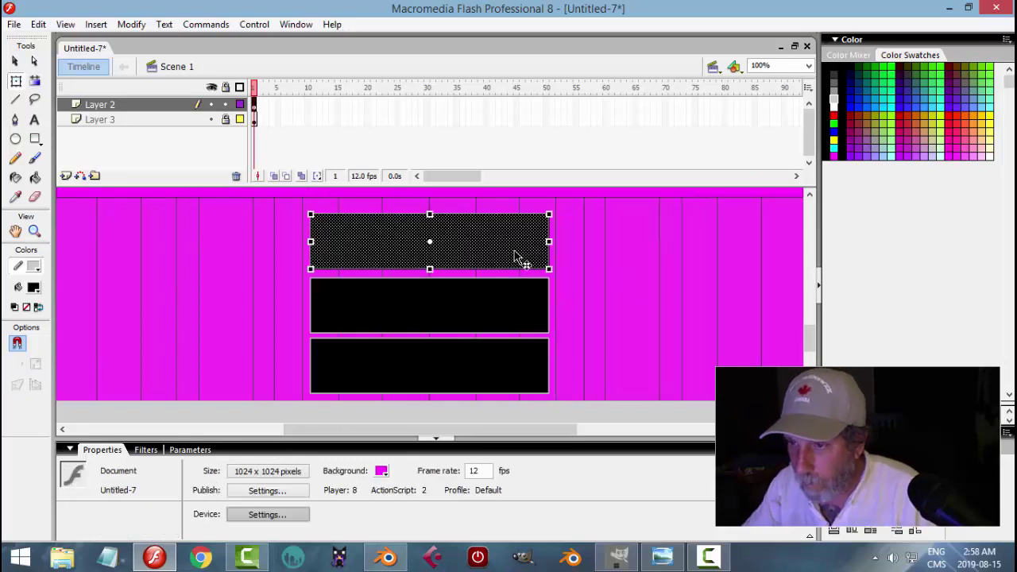
{"action": "key", "text": "Down"}
{"action": "key", "text": "Down"}
{"action": "key", "text": "Down"}
{"action": "key", "text": "Down"}
{"action": "key", "text": "Down"}
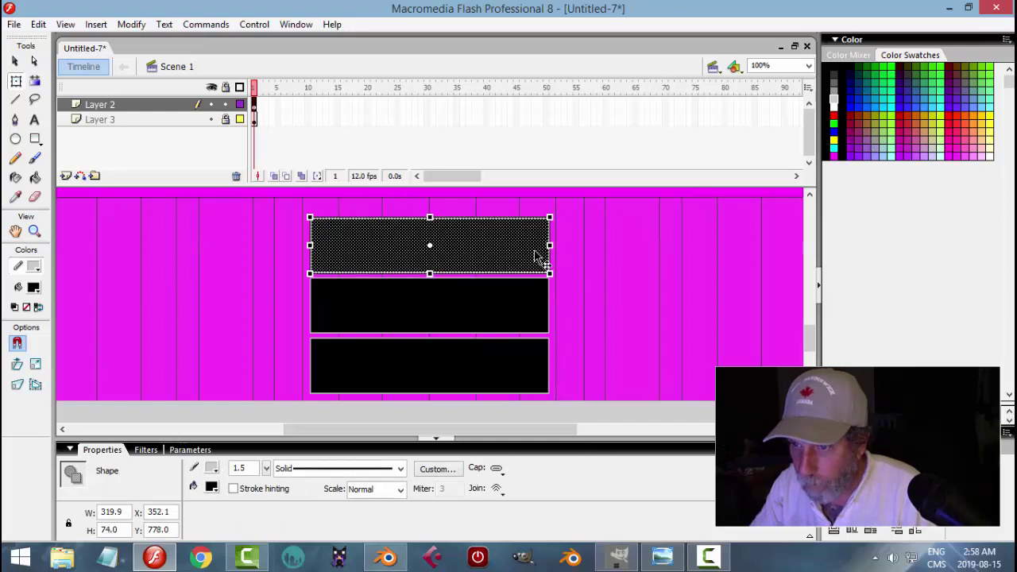
{"action": "left_click", "coordinate": [586, 265]}
Select all three drawer rectangles together and nudge them up a few pixels.
{"action": "left_click", "coordinate": [490, 261]}
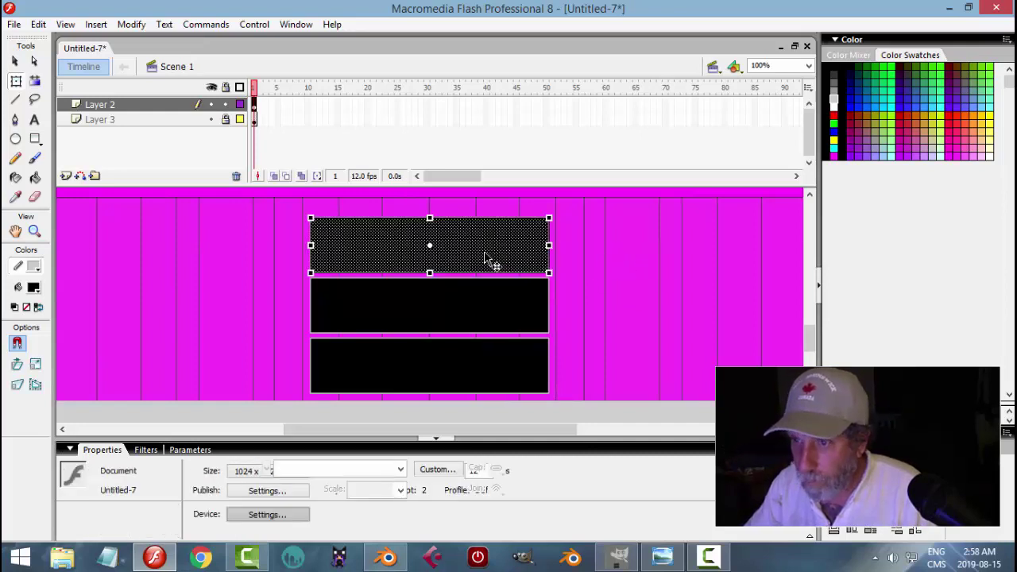
{"action": "left_click", "coordinate": [483, 311], "text": "shift"}
{"action": "left_click", "coordinate": [470, 366], "text": "shift"}
{"action": "key", "text": "Up"}
{"action": "key", "text": "Up"}
{"action": "key", "text": "Up"}
{"action": "key", "text": "Up"}
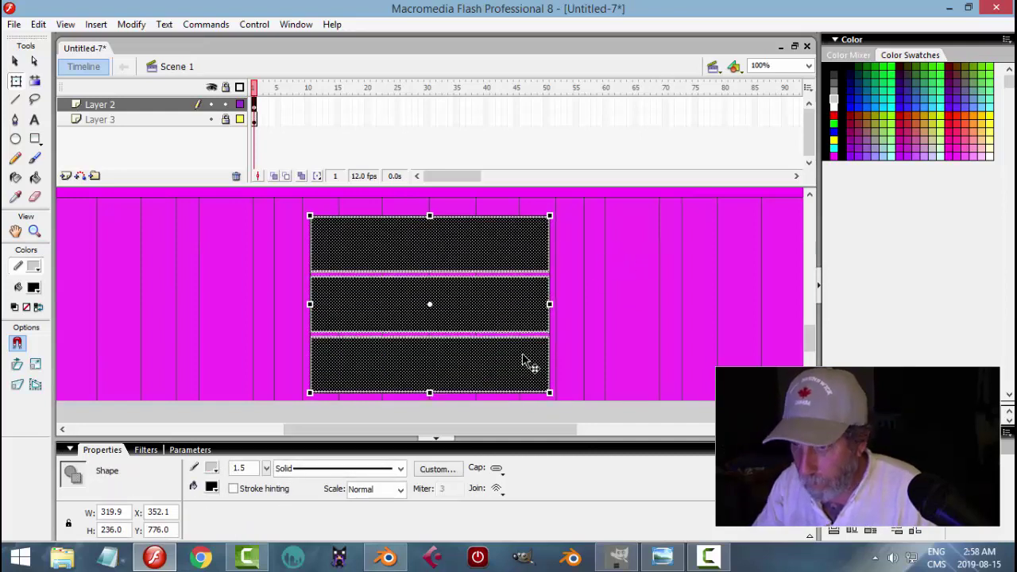
{"action": "left_click", "coordinate": [622, 318]}
Delete the UV bitmap layer and export the image over SciLabDesk_CabinetLINES.png at 1024 x 1024, 24 bit with alpha channel.
{"action": "left_click", "coordinate": [191, 119]}
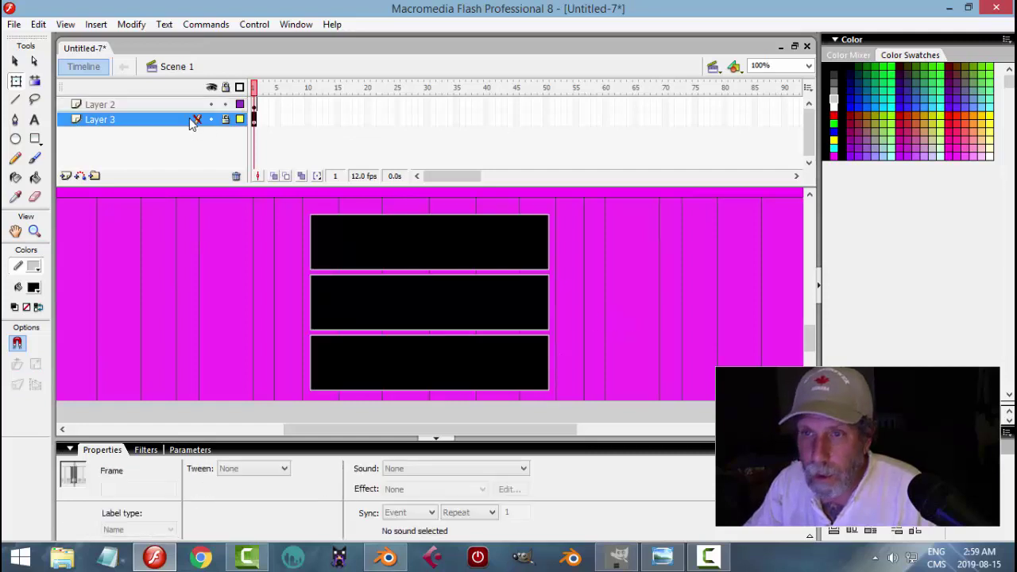
{"action": "left_click", "coordinate": [236, 176]}
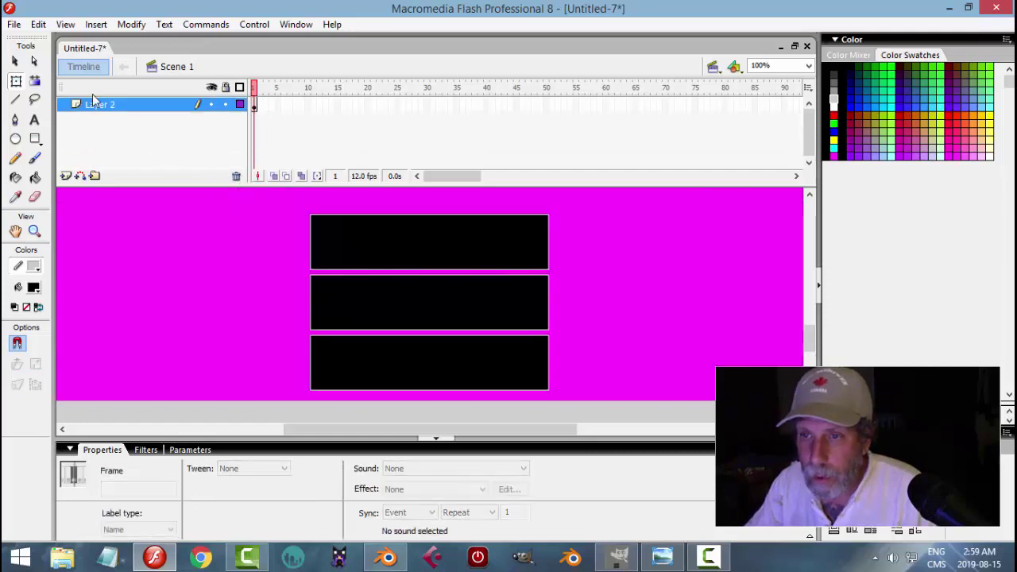
{"action": "left_click", "coordinate": [13, 24]}
{"action": "mouse_move", "coordinate": [63, 265]}
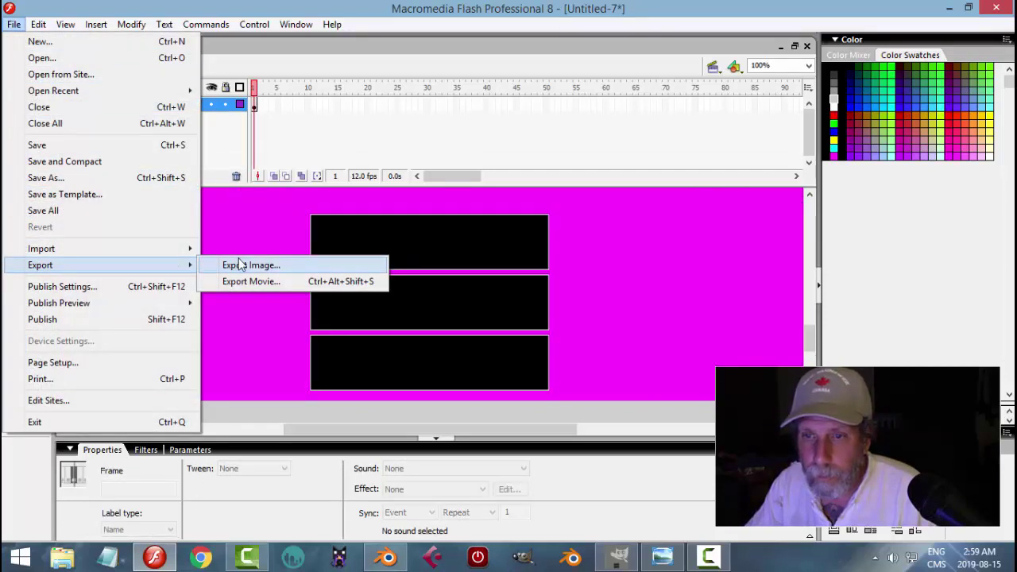
{"action": "left_click", "coordinate": [241, 265]}
{"action": "left_click", "coordinate": [196, 131]}
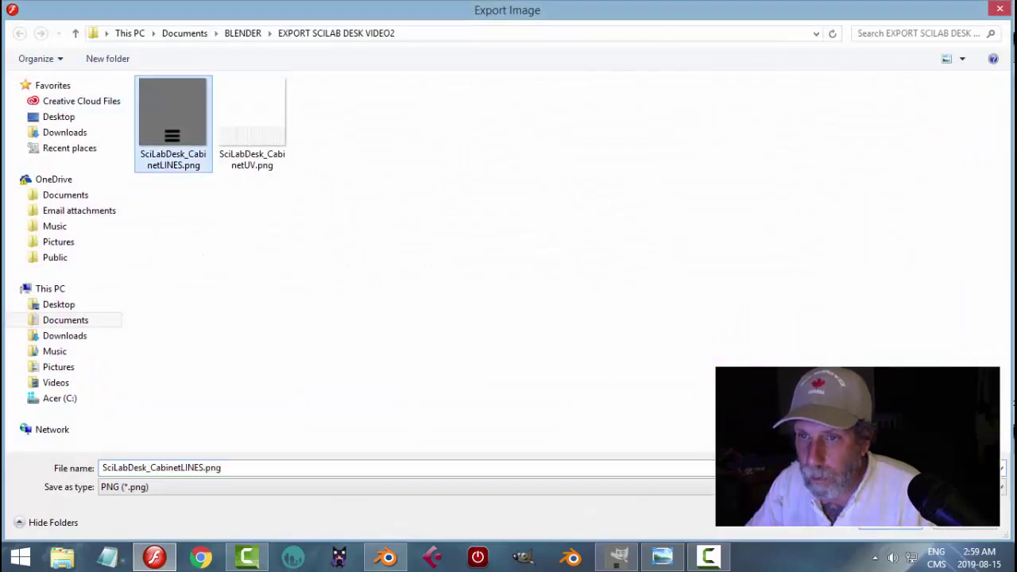
{"action": "key", "text": "Return"}
{"action": "left_click", "coordinate": [549, 284]}
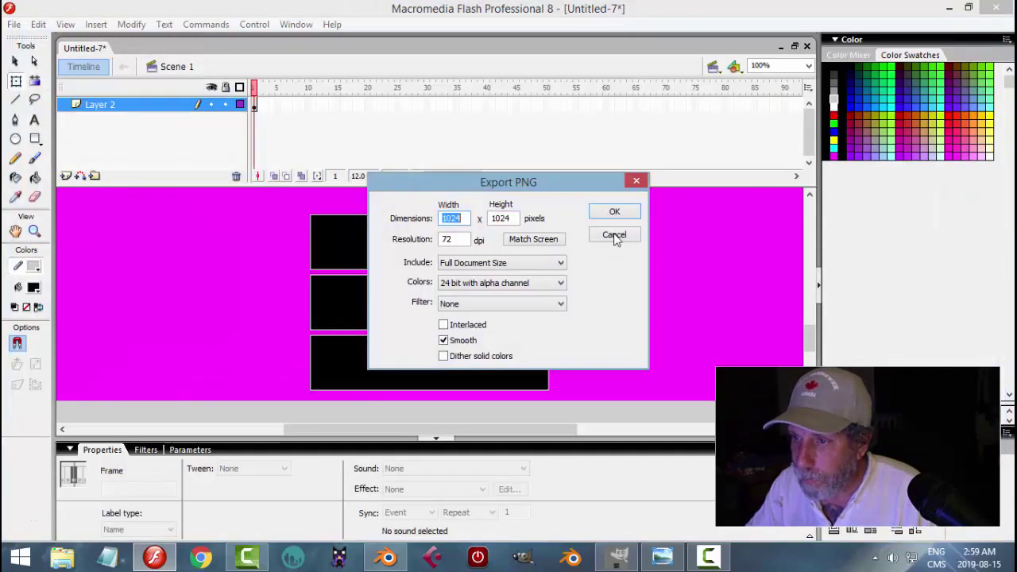
{"action": "key", "text": "Return"}
In GIMP, close the old drawer-lines image without saving and open the newly exported SciLabDesk_CabinetLINES.png.
{"action": "key", "text": "alt+Tab"}
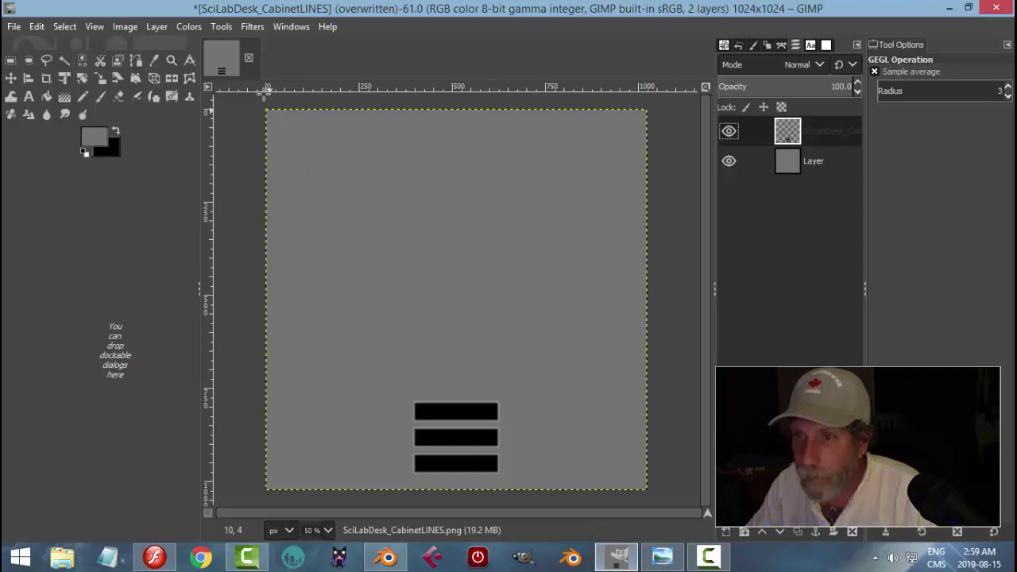
{"action": "left_click", "coordinate": [248, 57]}
{"action": "left_click", "coordinate": [521, 384]}
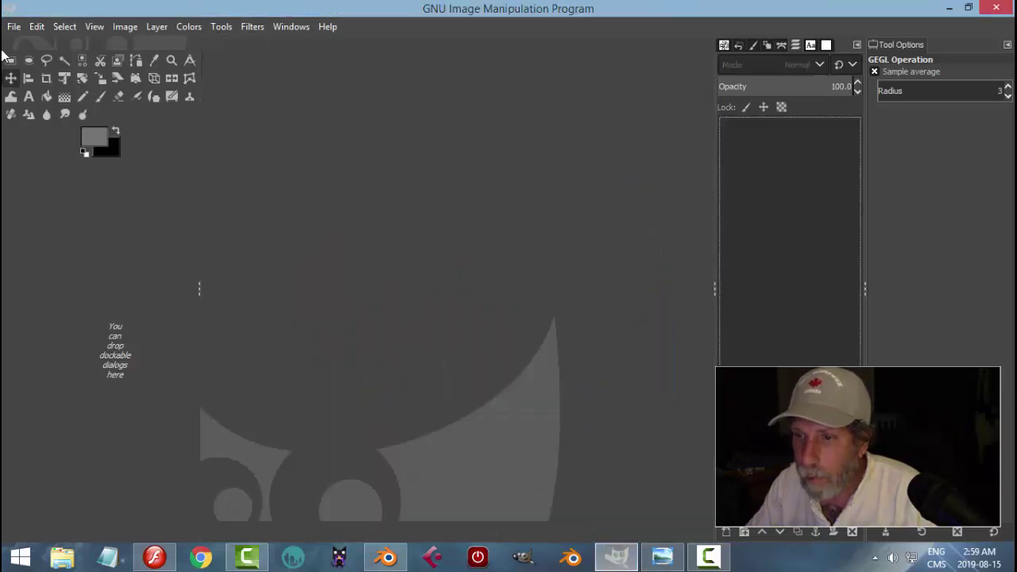
{"action": "left_click", "coordinate": [13, 26]}
{"action": "mouse_move", "coordinate": [50, 133]}
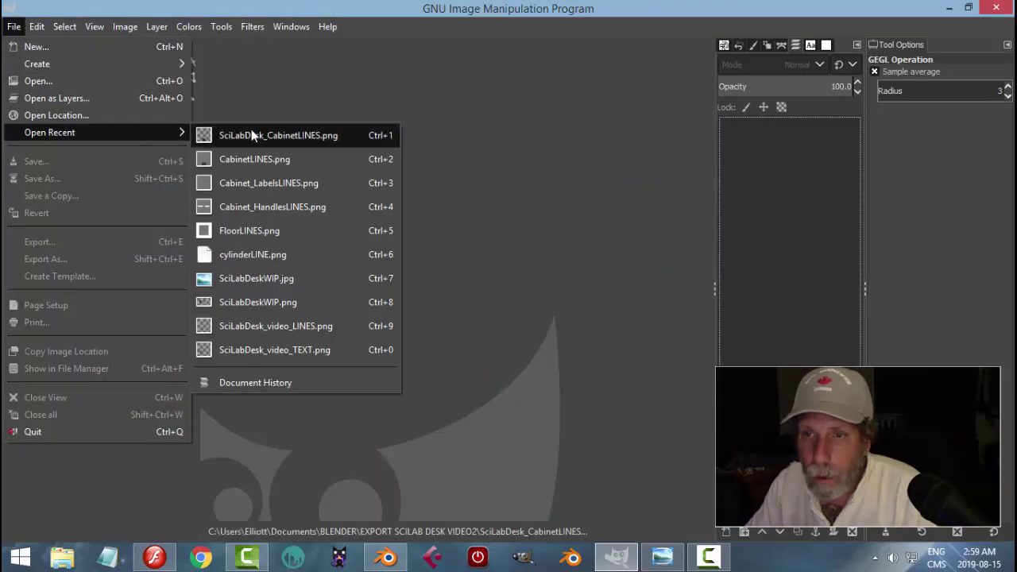
{"action": "left_click", "coordinate": [262, 133]}
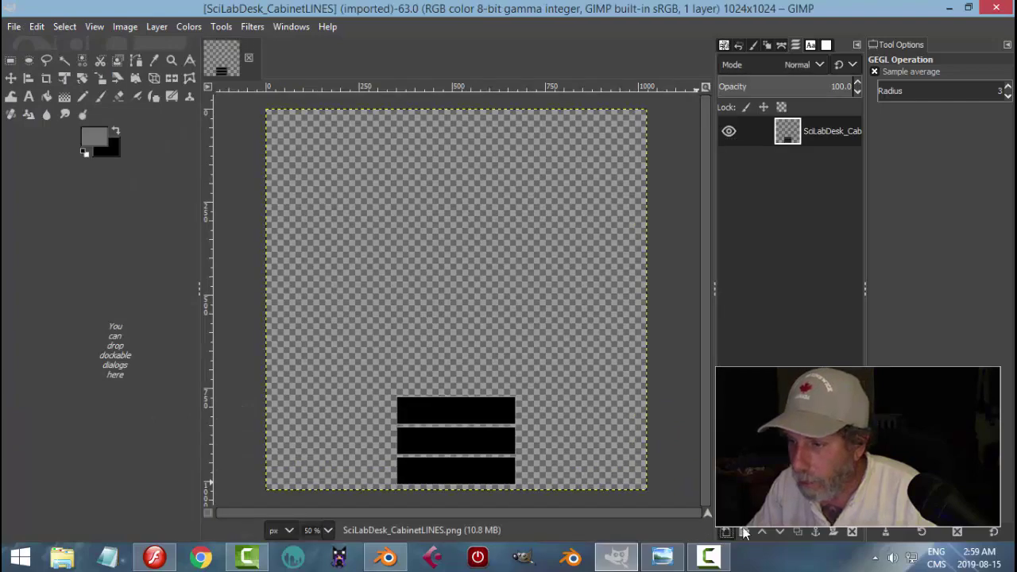
Add a new grey-filled layer and move it beneath the drawer-lines layer.
{"action": "left_click", "coordinate": [723, 531]}
{"action": "key", "text": "Return"}
{"action": "left_click", "coordinate": [779, 532]}
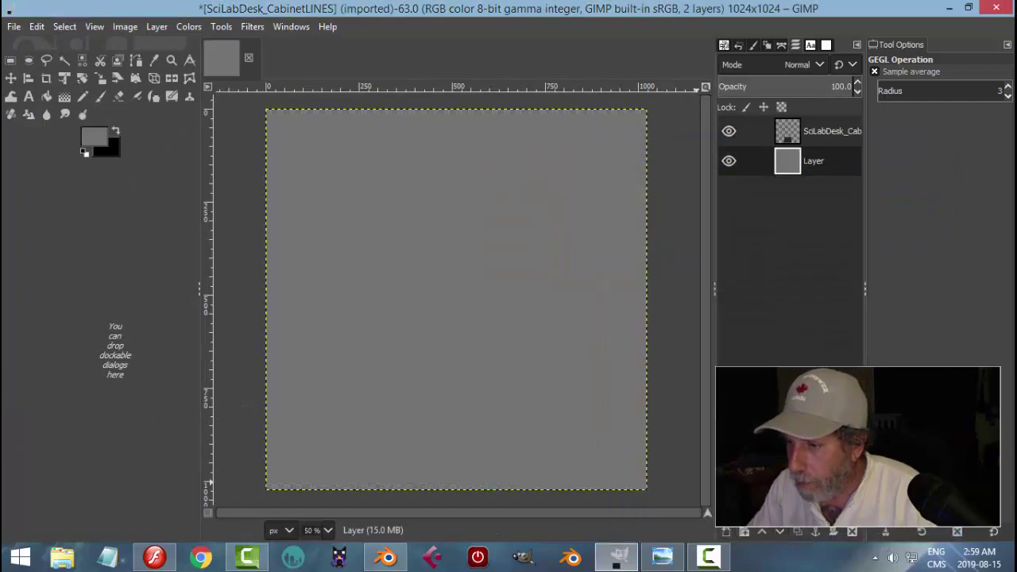
Repeat the Gaussian Blur on the drawer-lines layer and overwrite SciLabDesk_CabinetLINES.png.
{"action": "left_click", "coordinate": [252, 26]}
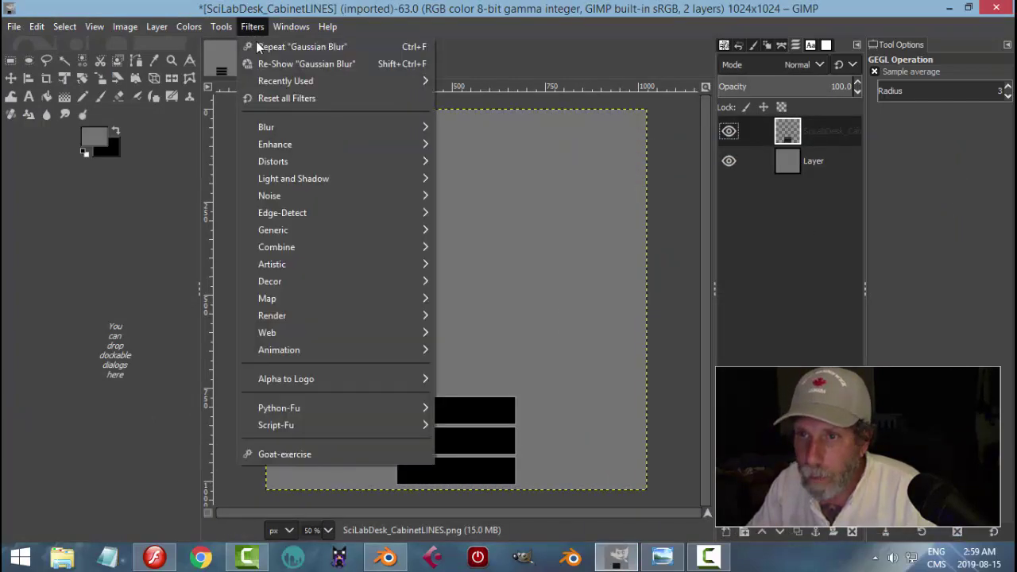
{"action": "left_click", "coordinate": [256, 40]}
{"action": "left_click", "coordinate": [13, 29]}
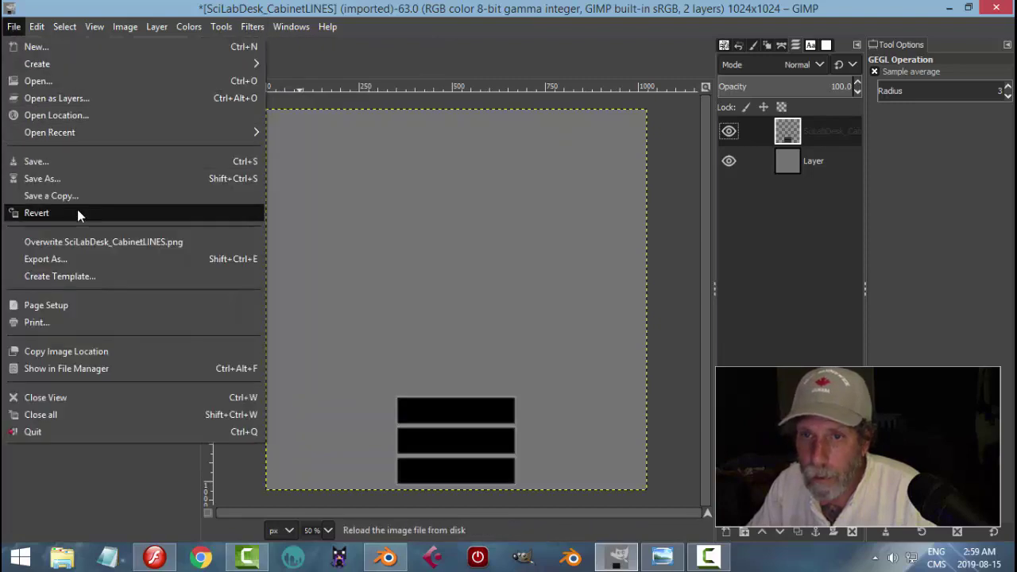
{"action": "left_click", "coordinate": [90, 237]}
Switch to Blender, refresh the rendered preview and examine the wider drawer lines on the cabinet front.
{"action": "left_click", "coordinate": [387, 557]}
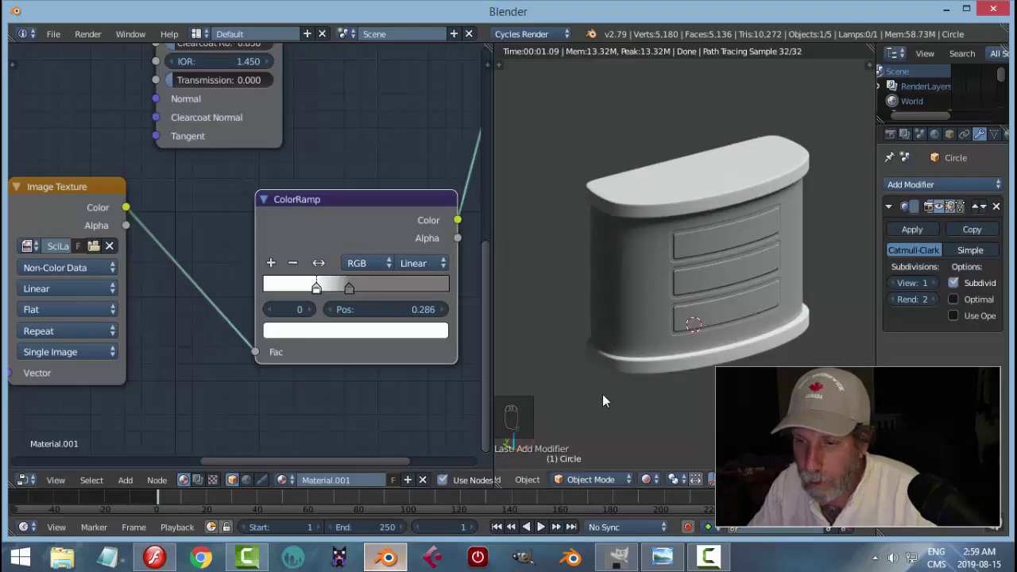
{"action": "key", "text": "shift+z"}
{"action": "key", "text": "shift+z"}
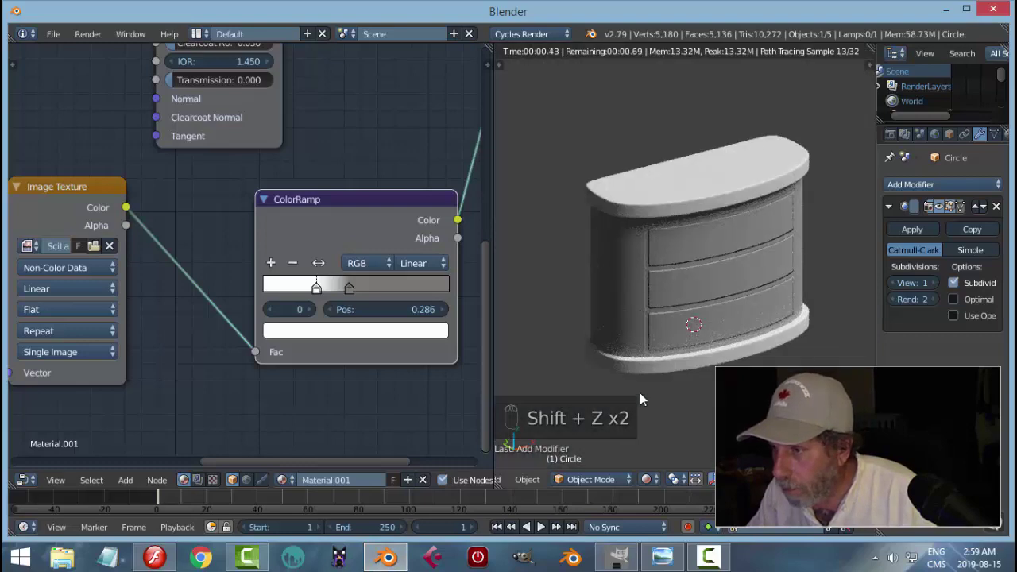
{"action": "left_click_drag", "start_coordinate": [759, 367], "coordinate": [719, 338]}
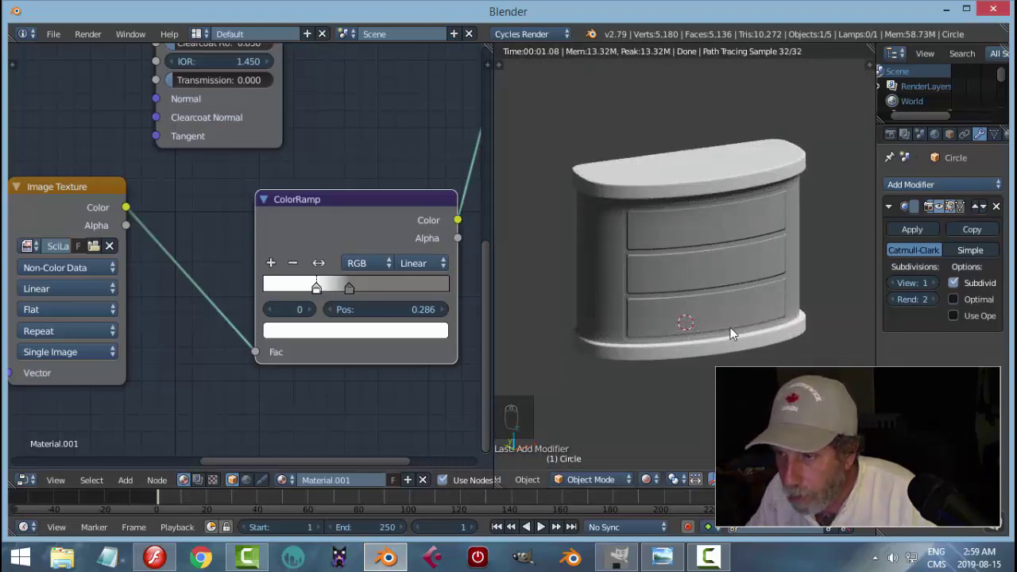
Spread the ColorRamp stops slightly further apart, moving the grey stop to position 0.486.
{"action": "scroll", "coordinate": [708, 328], "scroll_direction": "up", "scroll_amount": 2}
{"action": "scroll", "coordinate": [706, 326], "scroll_direction": "up", "scroll_amount": 1}
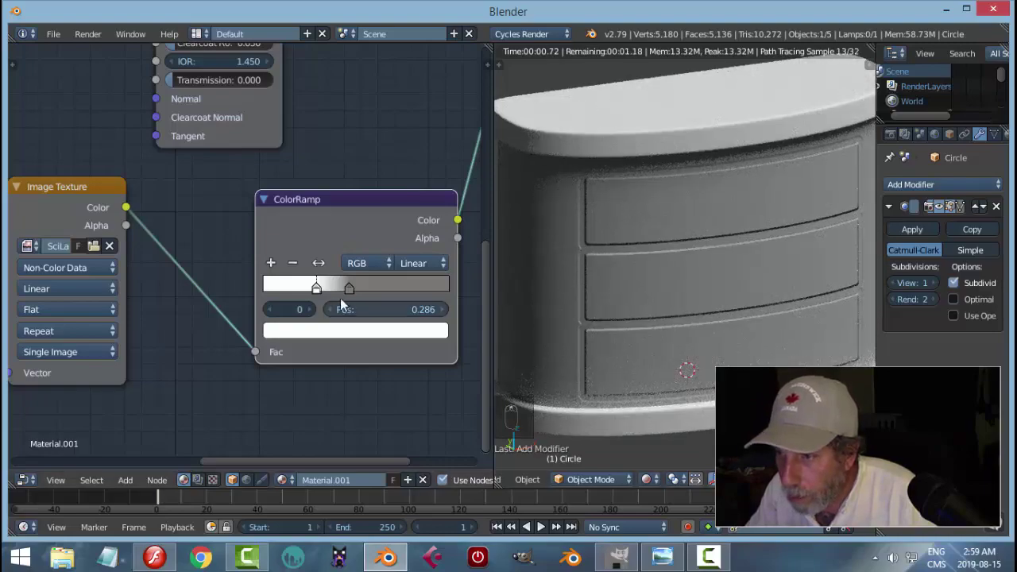
{"action": "left_click_drag", "start_coordinate": [318, 290], "coordinate": [353, 288]}
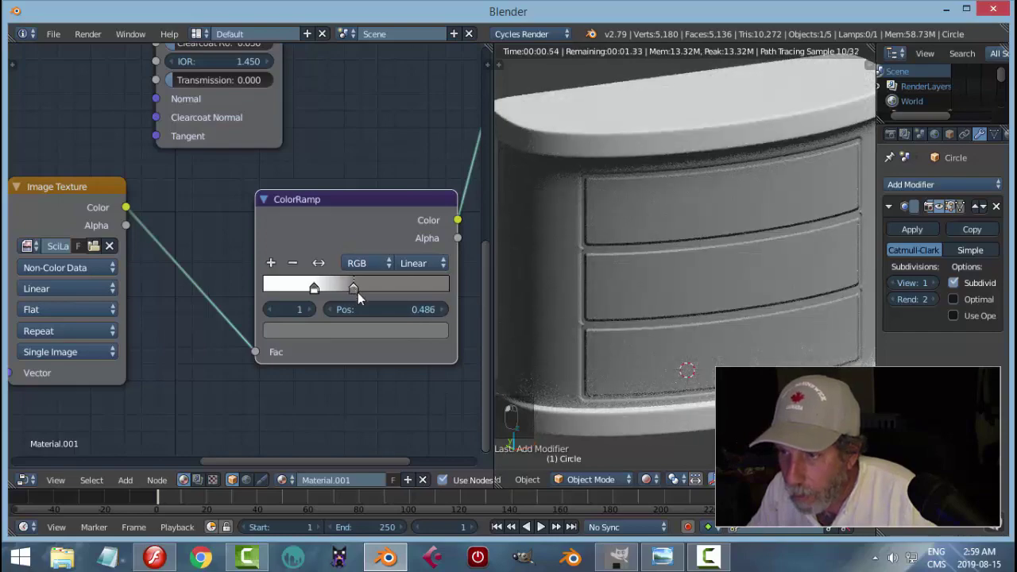
Switch to Flash and nudge the top drawer rectangle up 5 pixels to Y 769.
{"action": "left_click", "coordinate": [159, 560]}
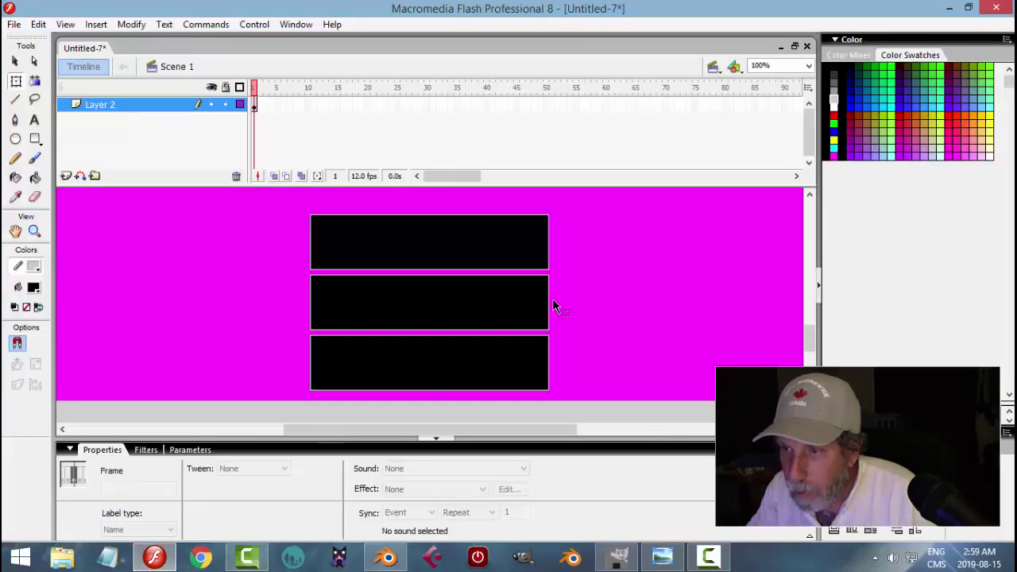
{"action": "left_click", "coordinate": [502, 248]}
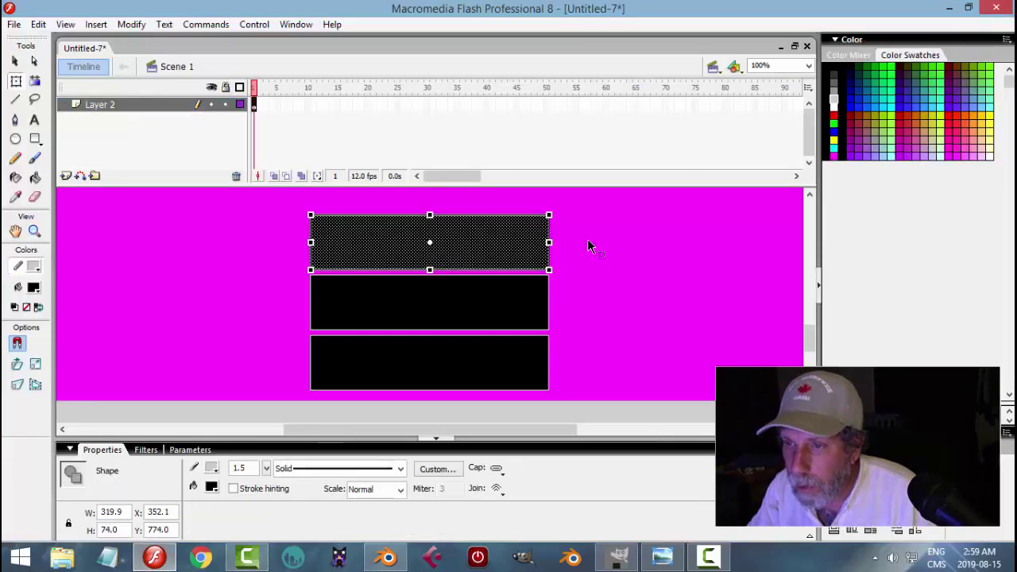
{"action": "key", "text": "Up"}
{"action": "key", "text": "Up"}
{"action": "key", "text": "Up"}
{"action": "key", "text": "Up"}
{"action": "key", "text": "Up"}
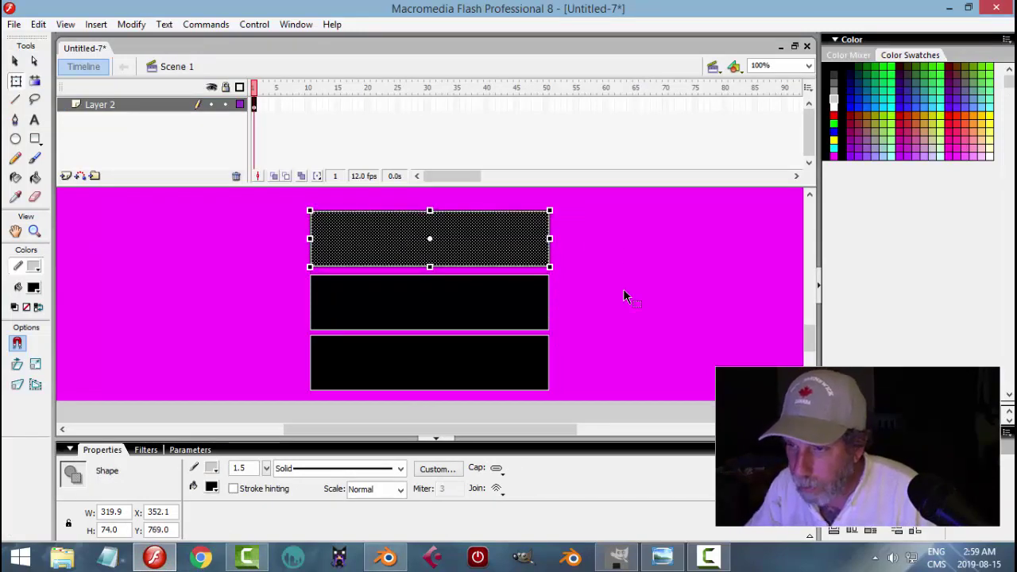
{"action": "left_click", "coordinate": [619, 360]}
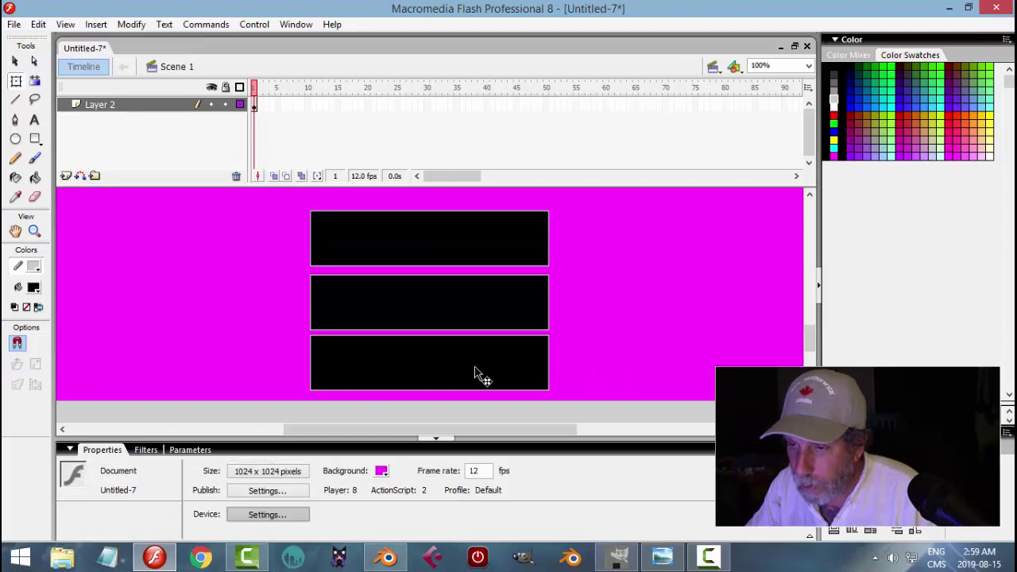
Compare with the cabinet in Blender, and in Flash move the bottom drawer rectangle down 5 pixels to Y 941.
{"action": "left_click", "coordinate": [387, 556]}
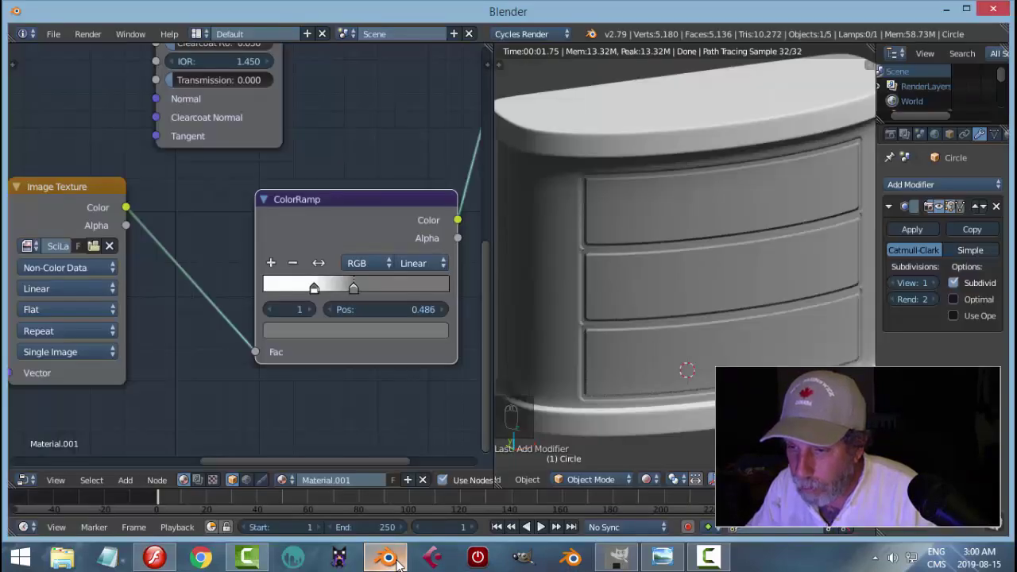
{"action": "left_click", "coordinate": [154, 558]}
{"action": "left_click", "coordinate": [442, 372]}
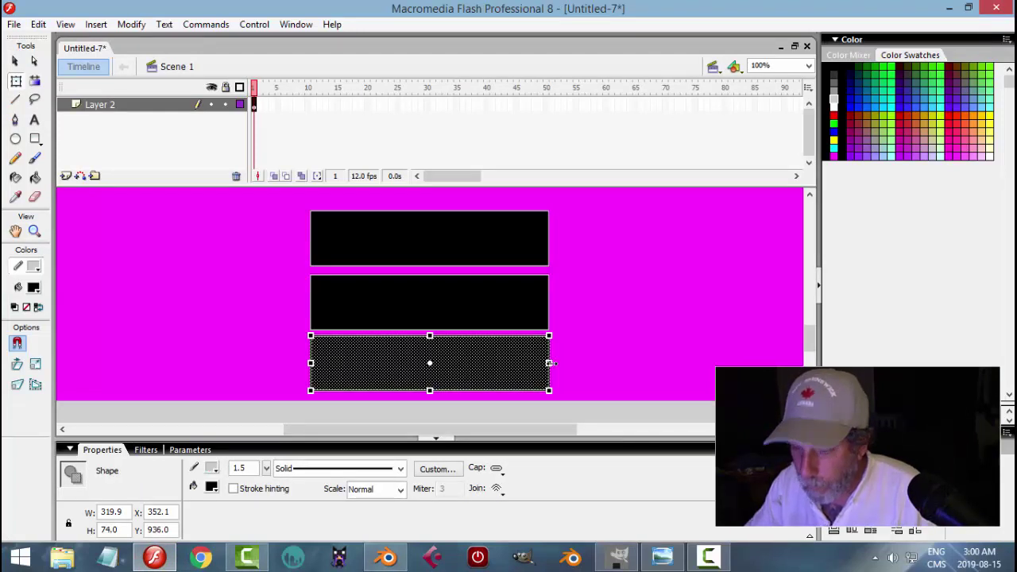
{"action": "left_click_drag", "start_coordinate": [549, 363], "coordinate": [550, 367]}
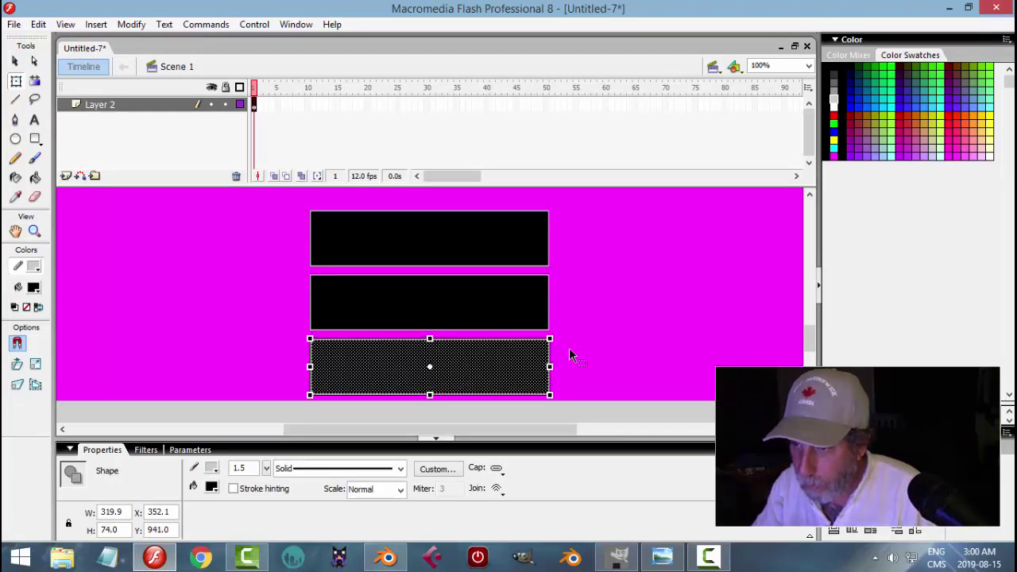
{"action": "left_click", "coordinate": [584, 308]}
Export the drawer artwork as a 1024 x 1024 PNG, replacing SciLabDesk_CabinetLINES.png.
{"action": "left_click", "coordinate": [13, 25]}
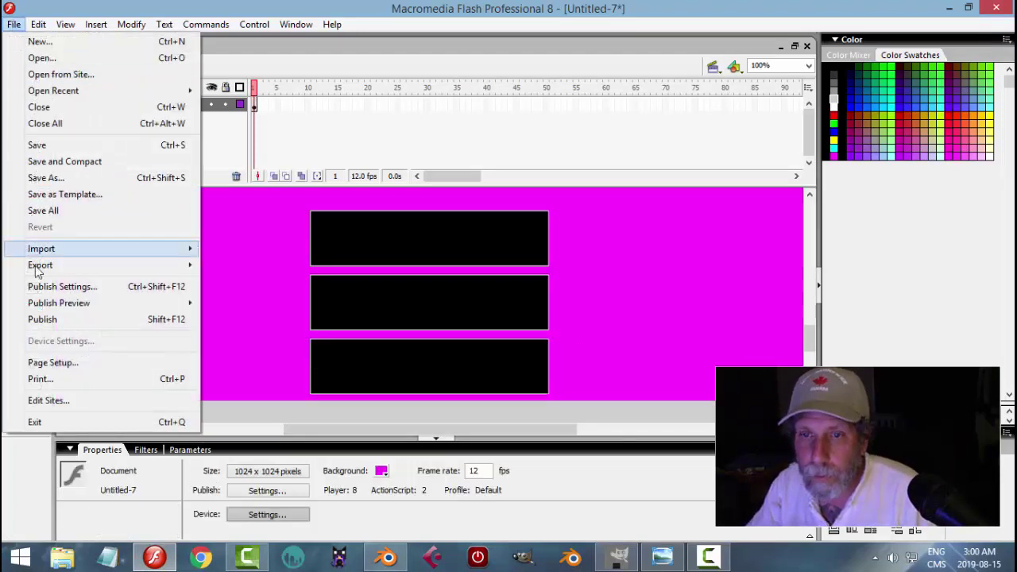
{"action": "mouse_move", "coordinate": [37, 264]}
{"action": "left_click", "coordinate": [262, 270]}
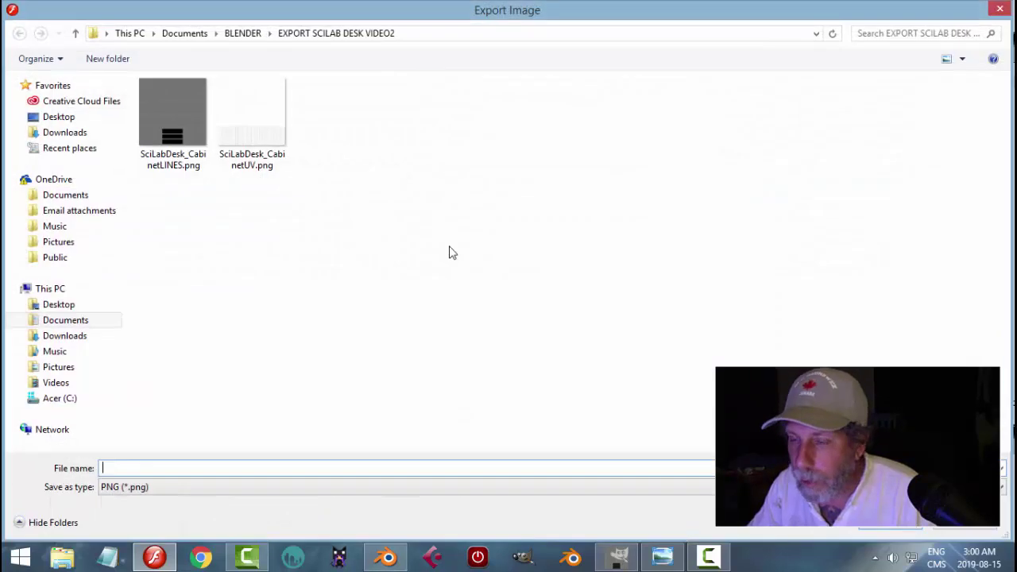
{"action": "left_click", "coordinate": [204, 113]}
{"action": "left_click", "coordinate": [901, 528]}
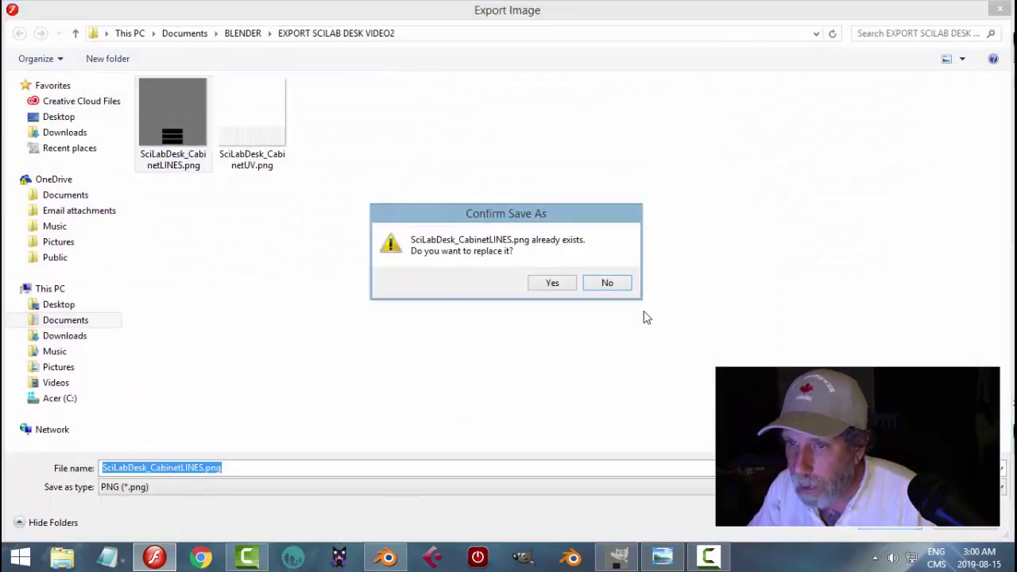
{"action": "left_click", "coordinate": [562, 283]}
{"action": "left_click", "coordinate": [610, 213]}
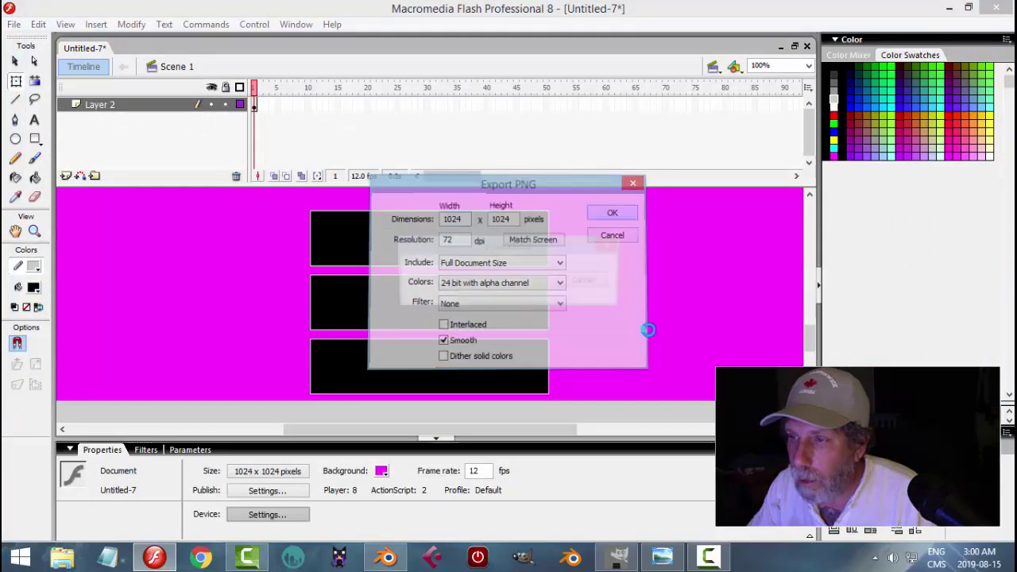
Switch to GIMP, discard the previous drawer-lines image and reopen the re-exported SciLabDesk_CabinetLINES.png.
{"action": "left_click", "coordinate": [618, 556]}
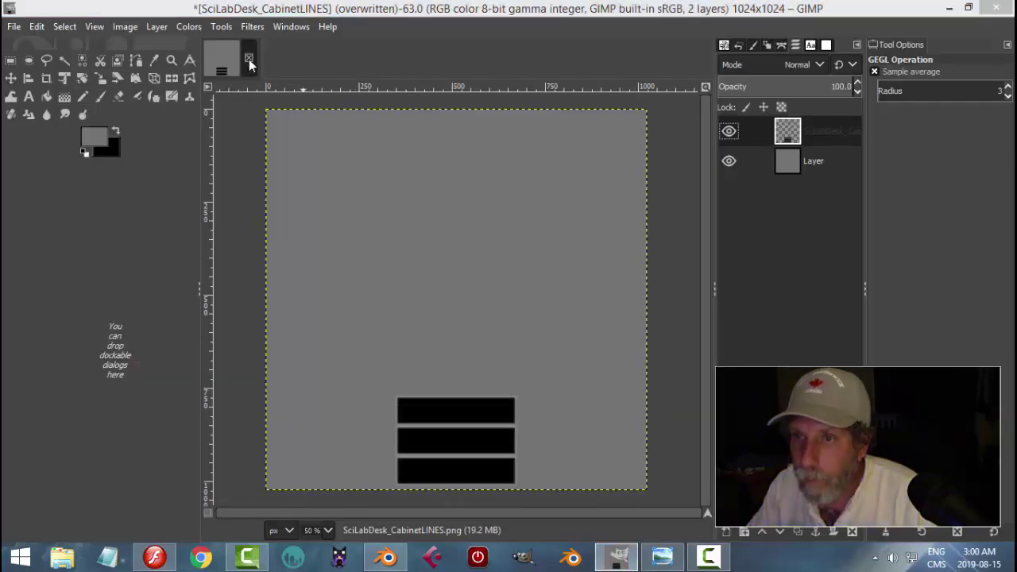
{"action": "left_click", "coordinate": [249, 58]}
{"action": "left_click", "coordinate": [530, 381]}
{"action": "left_click", "coordinate": [14, 27]}
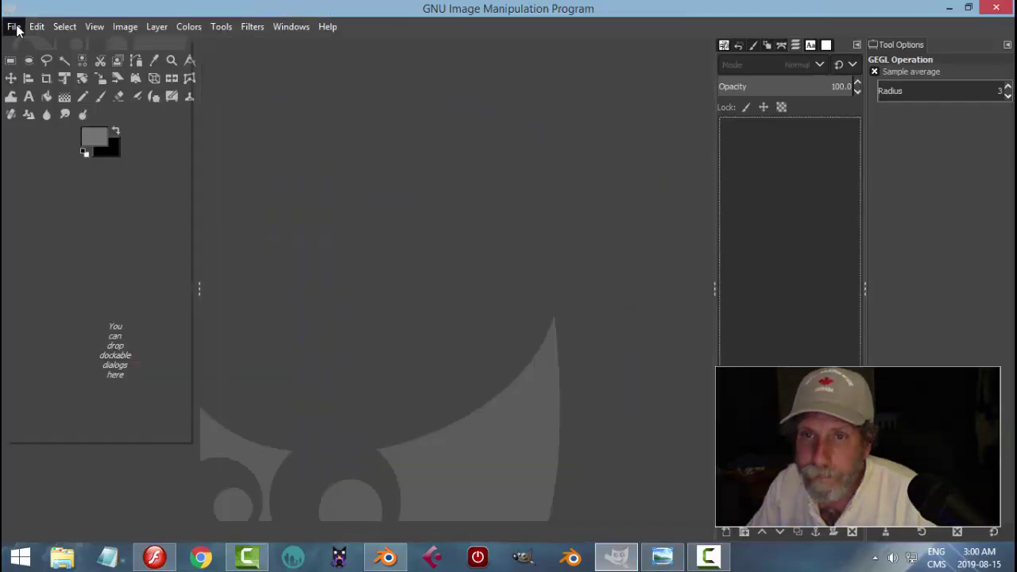
{"action": "mouse_move", "coordinate": [142, 134]}
{"action": "left_click", "coordinate": [270, 134]}
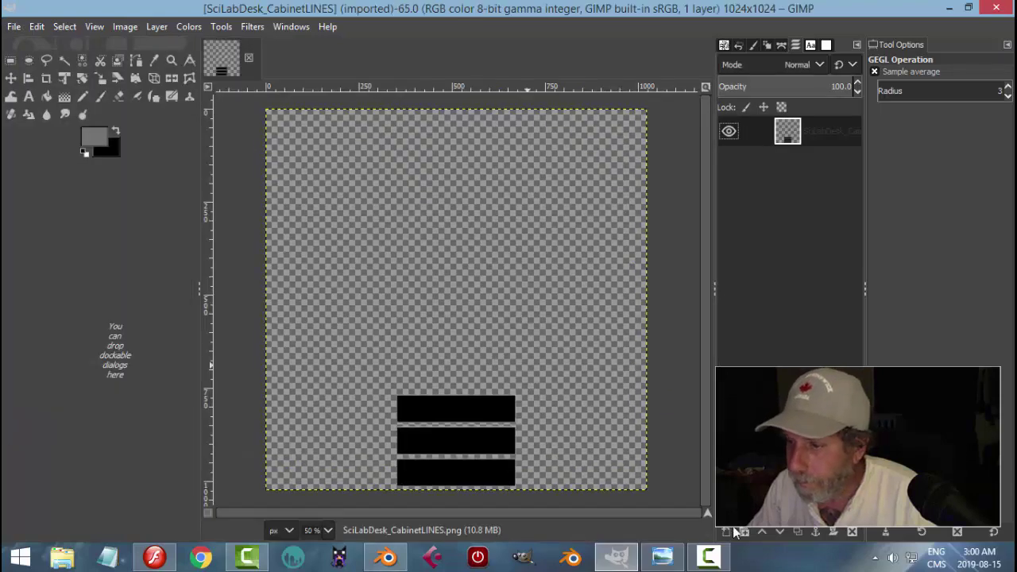
Create a new layer filled with the grey foreground colour and place it below the drawer-lines layer.
{"action": "left_click", "coordinate": [727, 533]}
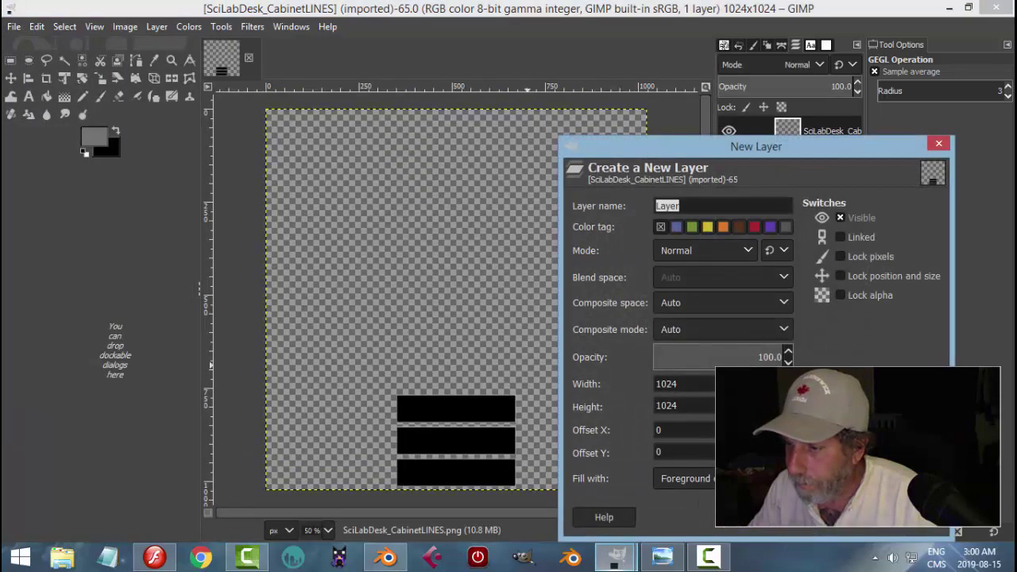
{"action": "left_click", "coordinate": [844, 516]}
{"action": "left_click", "coordinate": [780, 533]}
Reapply the Gaussian Blur to the drawer-lines layer and overwrite SciLabDesk_CabinetLINES.png.
{"action": "left_click", "coordinate": [804, 136]}
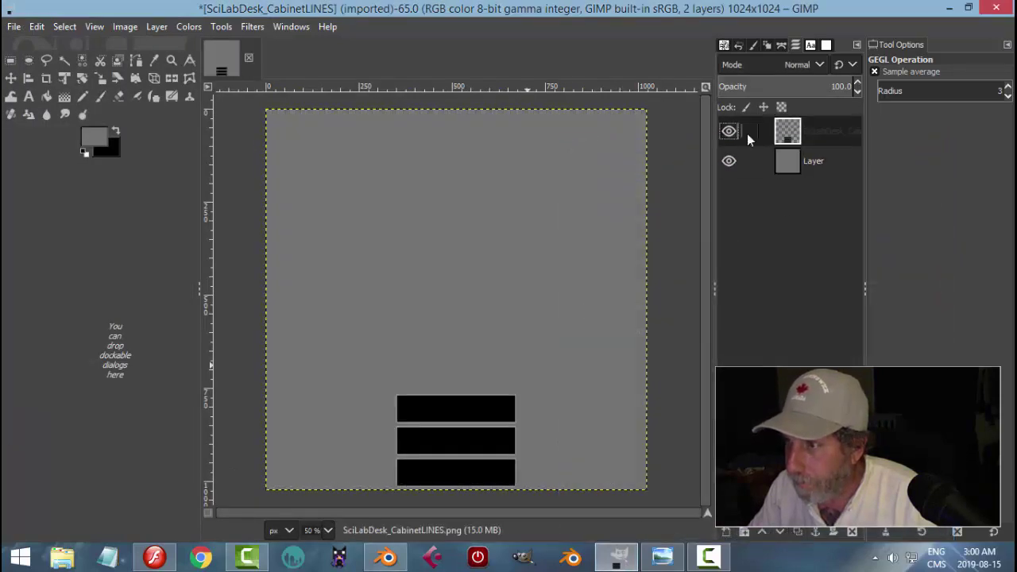
{"action": "left_click", "coordinate": [253, 27]}
{"action": "left_click", "coordinate": [274, 46]}
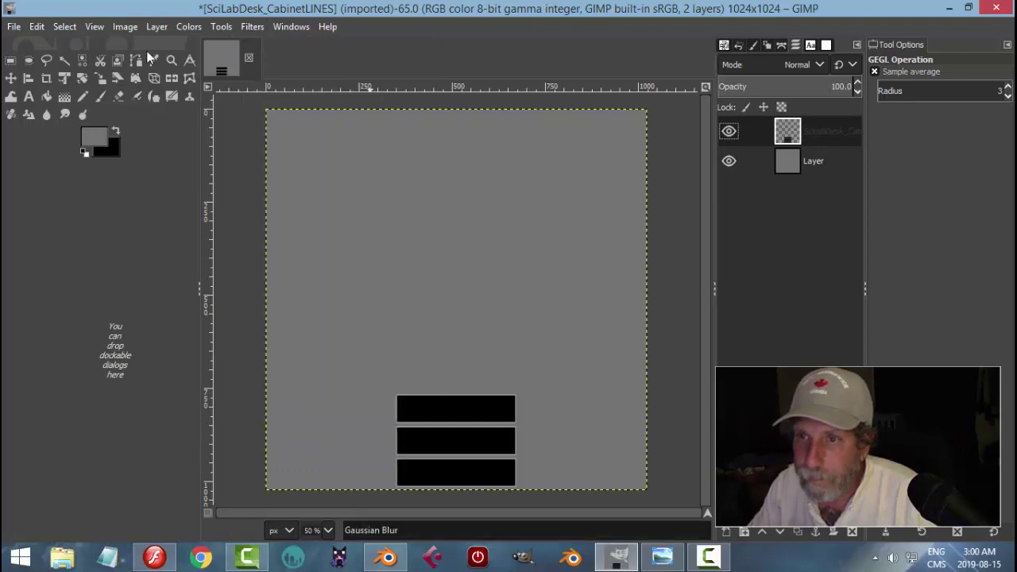
{"action": "left_click", "coordinate": [15, 26]}
{"action": "left_click", "coordinate": [75, 243]}
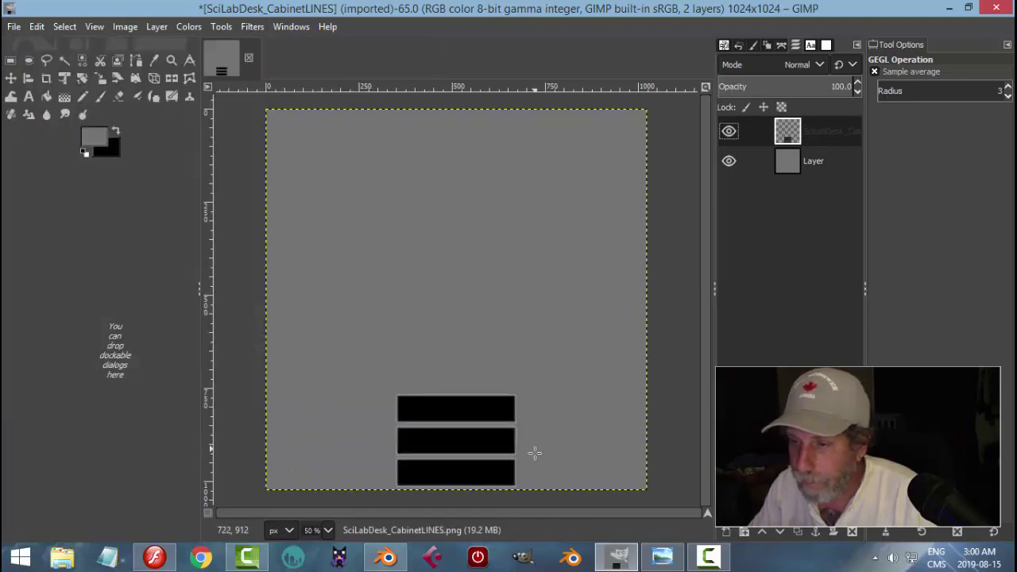
Switch to Blender, refresh the rendered preview and inspect the re-spaced drawer lines up close.
{"action": "left_click", "coordinate": [386, 556]}
{"action": "key", "text": "shift+z"}
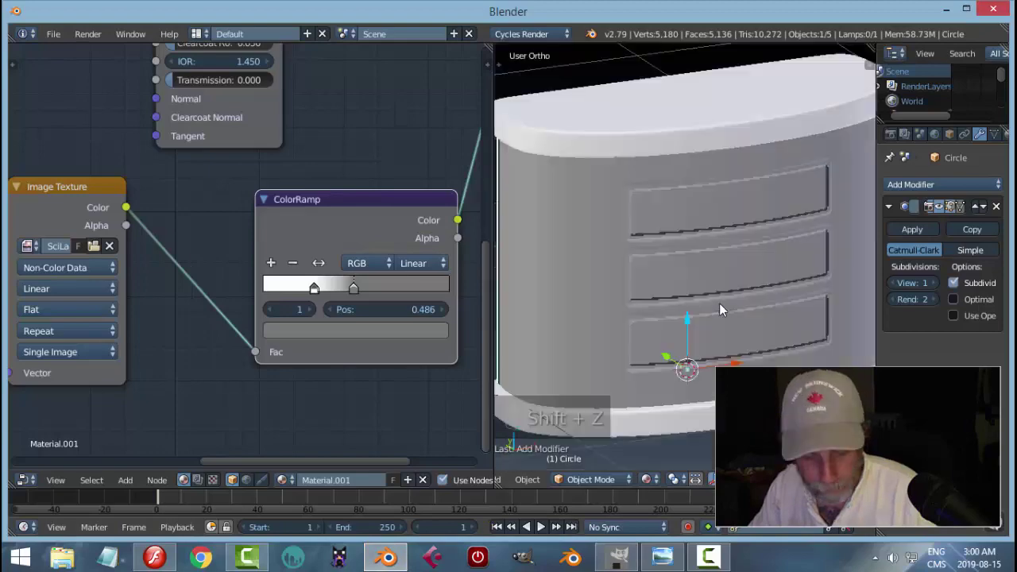
{"action": "key", "text": "shift+z"}
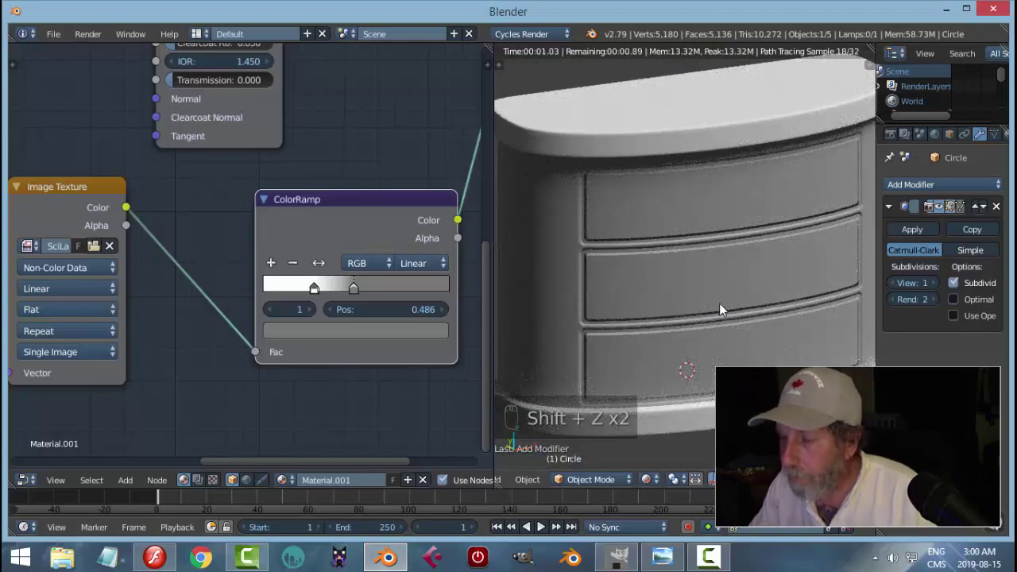
{"action": "scroll", "coordinate": [789, 254], "scroll_direction": "up", "scroll_amount": 5}
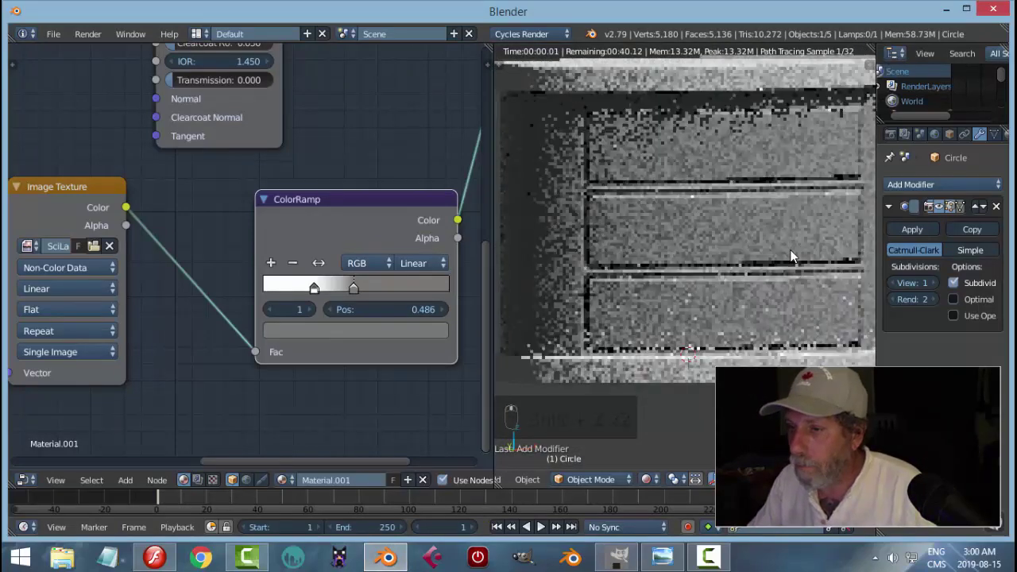
{"action": "scroll", "coordinate": [789, 257], "scroll_direction": "down", "scroll_amount": 5}
{"action": "key", "text": "shift+z"}
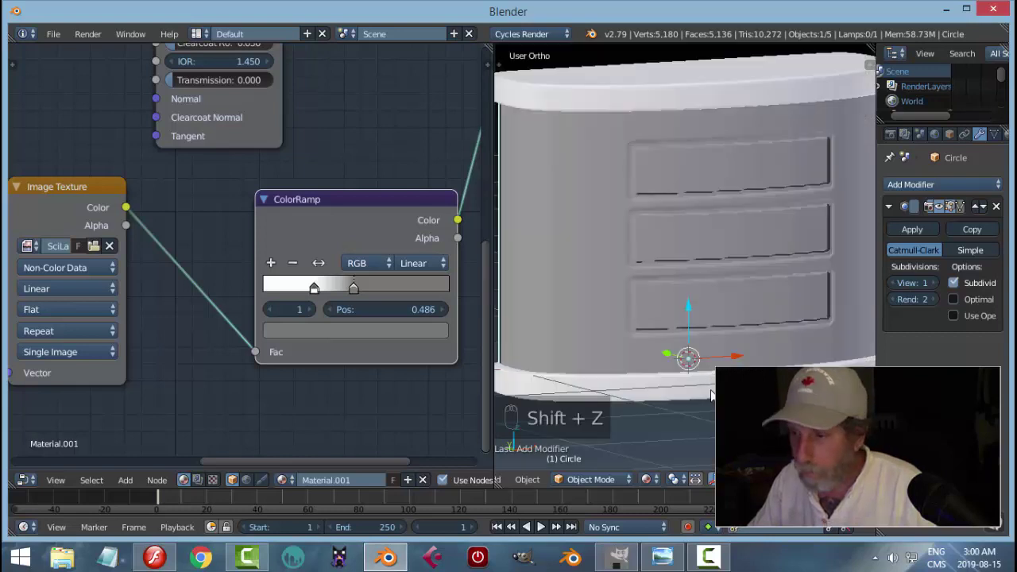
Adjust the vertical position of the cabinet's base trim against the body and preview it in rendered shading.
{"action": "right_click", "coordinate": [706, 379]}
{"action": "left_click_drag", "start_coordinate": [691, 336], "coordinate": [705, 338]}
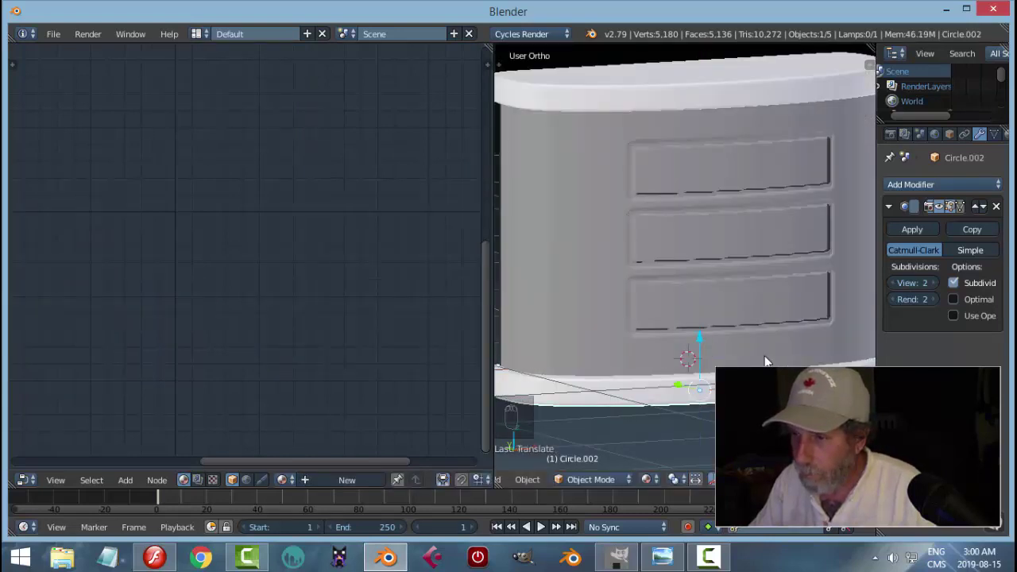
{"action": "key", "text": "shift+z"}
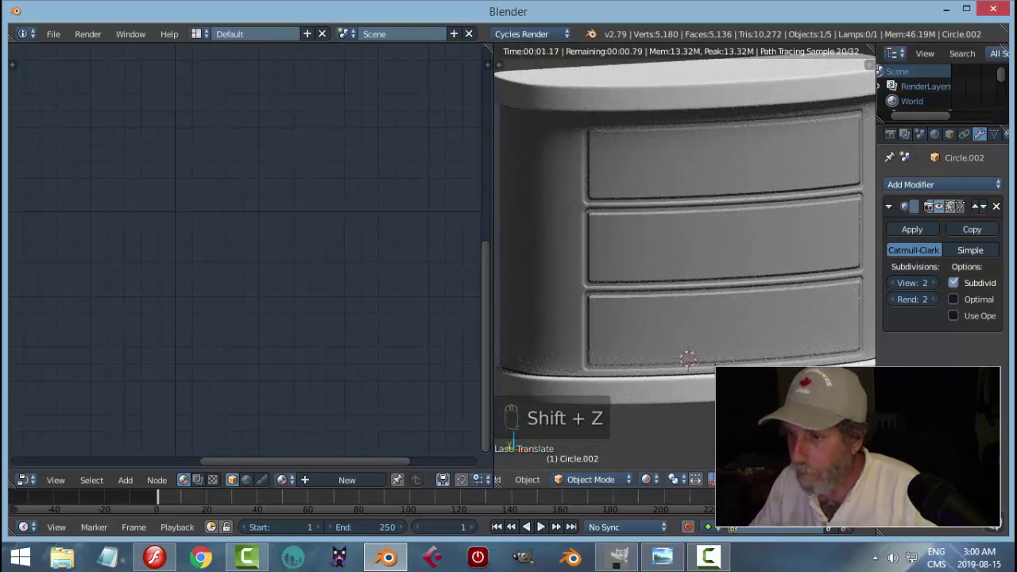
{"action": "key", "text": "shift+z"}
{"action": "left_click_drag", "start_coordinate": [704, 338], "coordinate": [703, 336]}
{"action": "key", "text": "shift+z"}
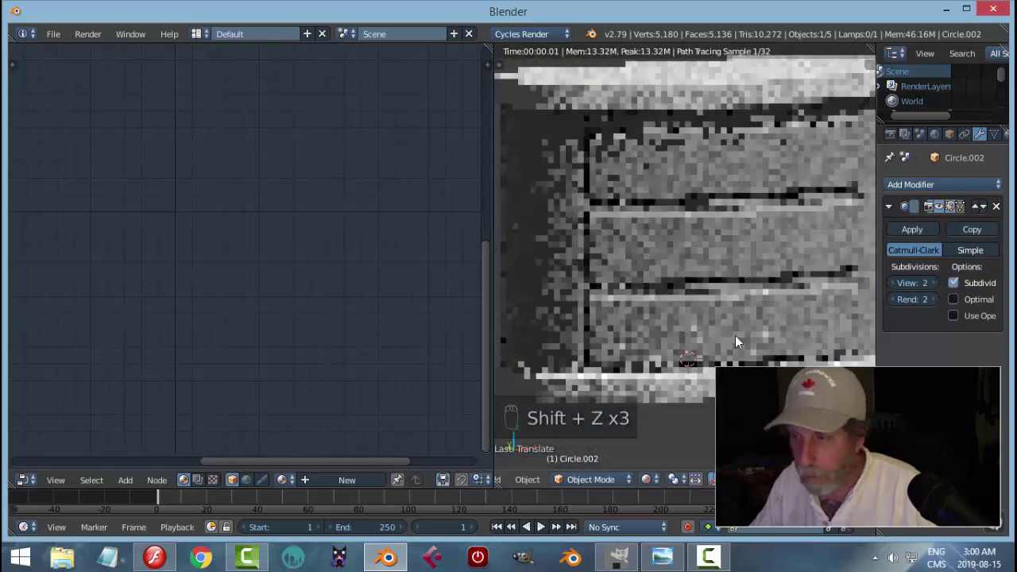
{"action": "scroll", "coordinate": [703, 282], "scroll_direction": "down", "scroll_amount": 3}
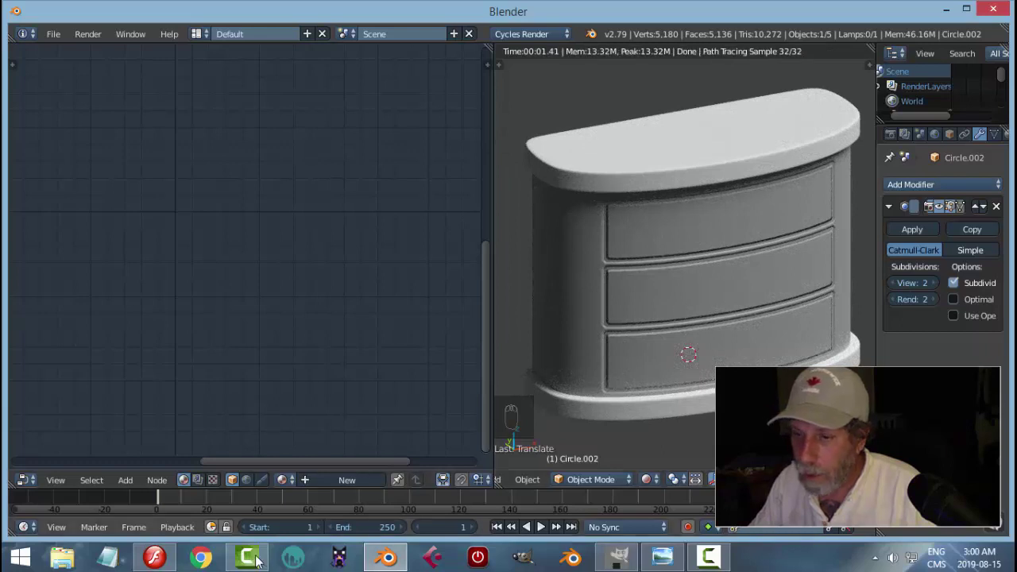
Switch to Flash, lock Layer 2 holding the drawer artwork, and add a new layer above it.
{"action": "left_click", "coordinate": [156, 559]}
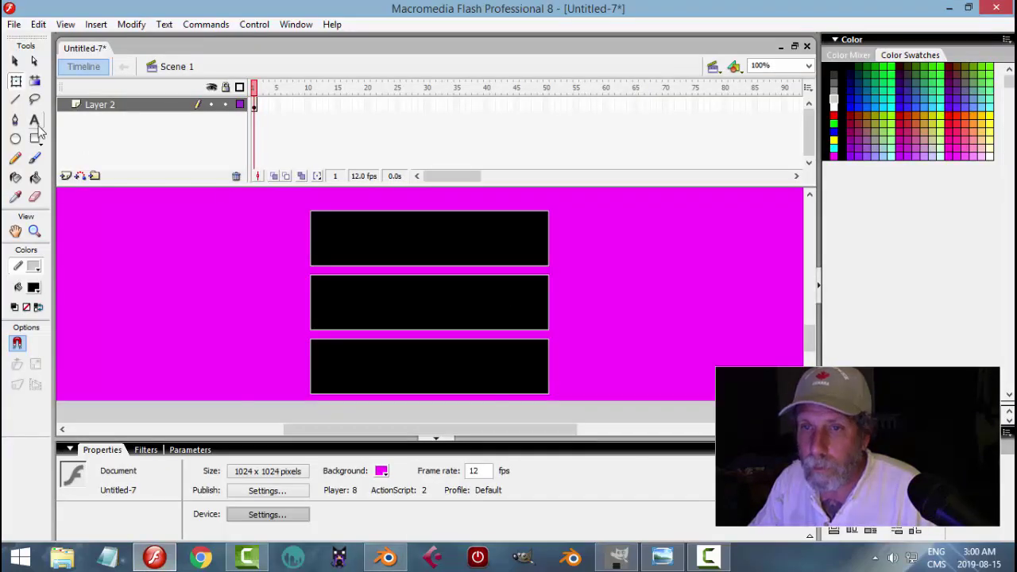
{"action": "left_click", "coordinate": [225, 104]}
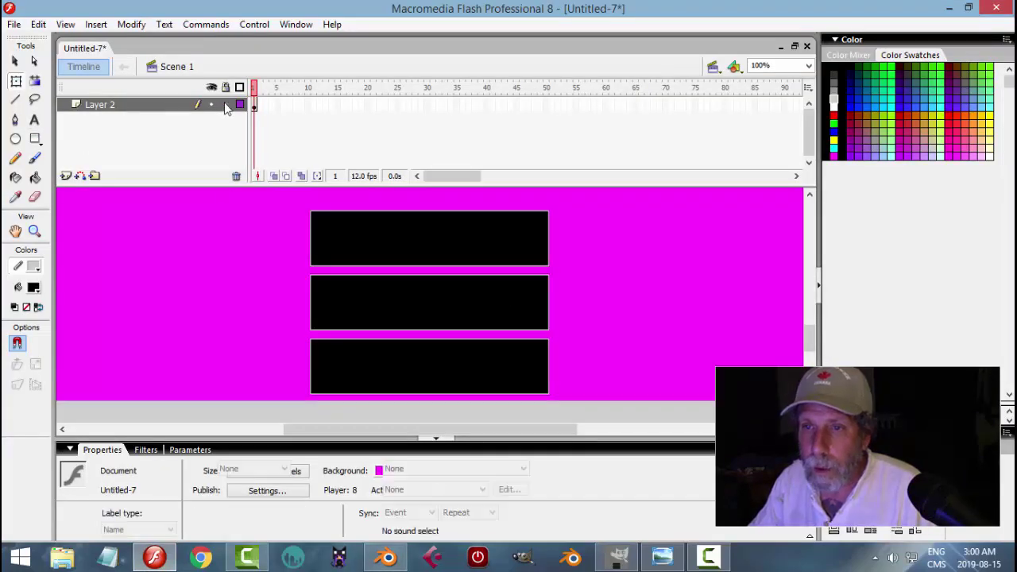
{"action": "left_click", "coordinate": [68, 175]}
Set up the Rectangle tool with a light grey fill and no stroke.
{"action": "left_click", "coordinate": [36, 140]}
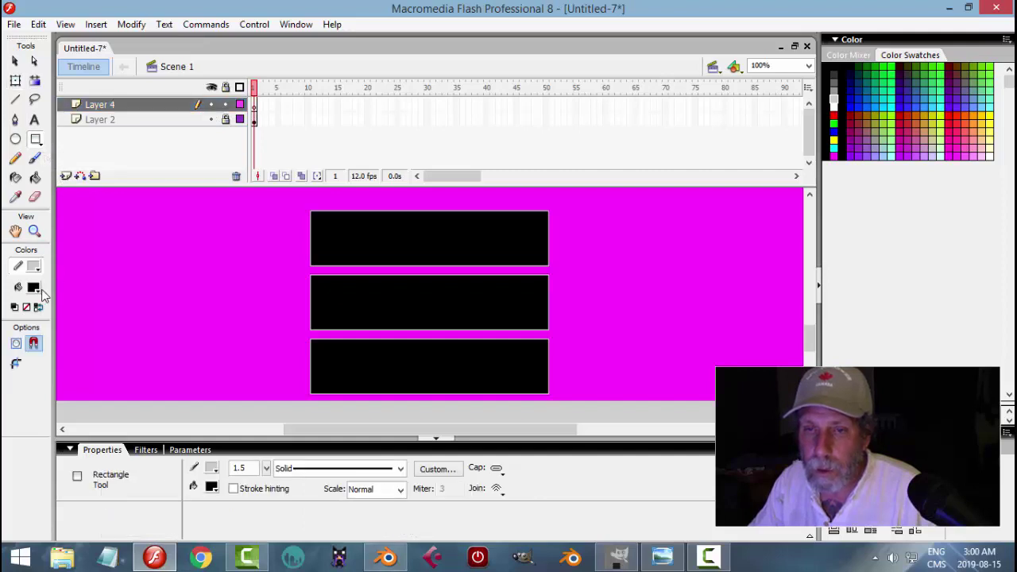
{"action": "left_click", "coordinate": [36, 291]}
{"action": "left_click", "coordinate": [24, 353]}
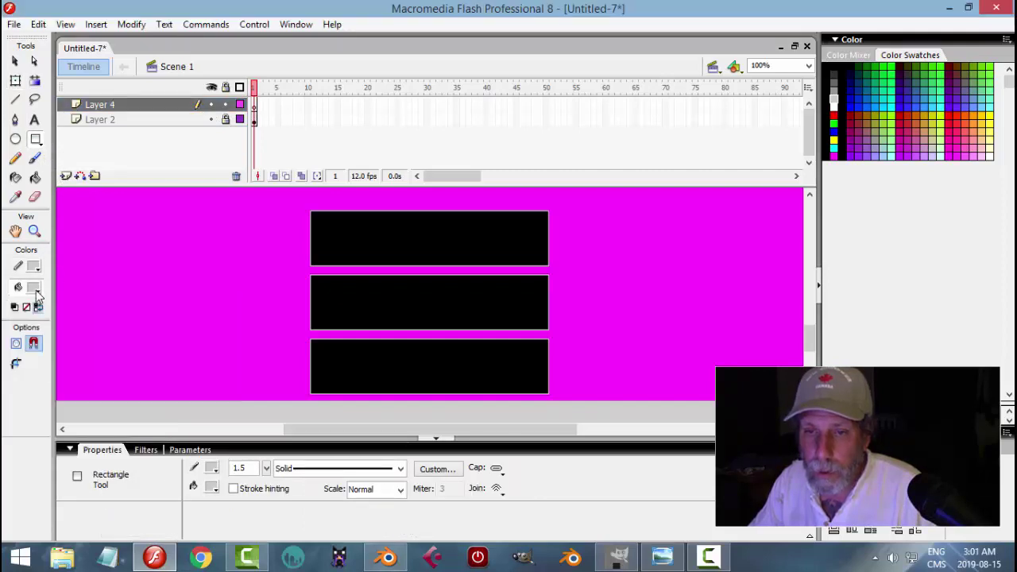
{"action": "left_click", "coordinate": [33, 268]}
{"action": "left_click", "coordinate": [220, 285]}
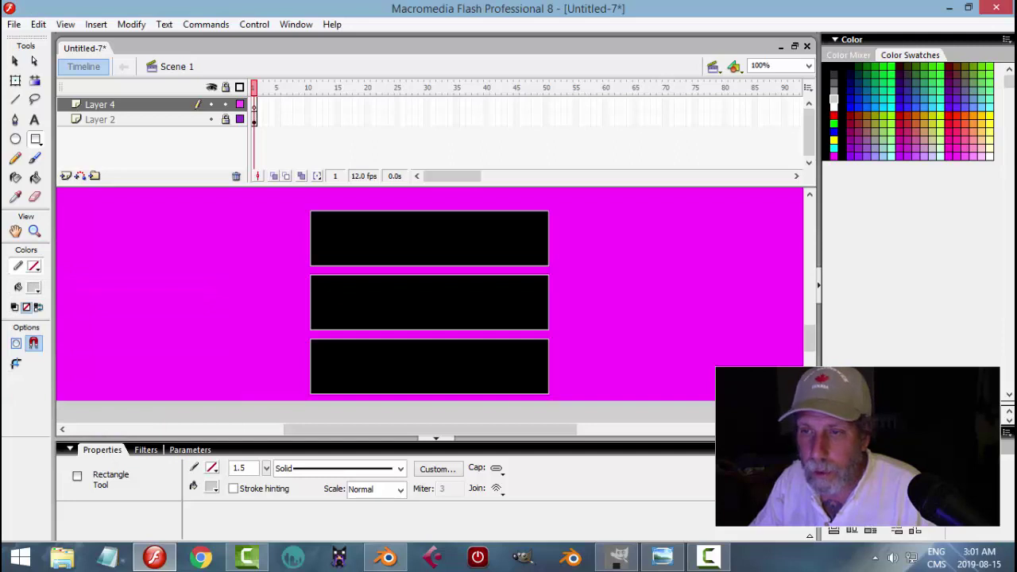
Replace the square-cornered trial handle with a rounded-corner rectangle about 58 by 14 pixels on the top drawer.
{"action": "left_click_drag", "start_coordinate": [439, 243], "coordinate": [439, 243]}
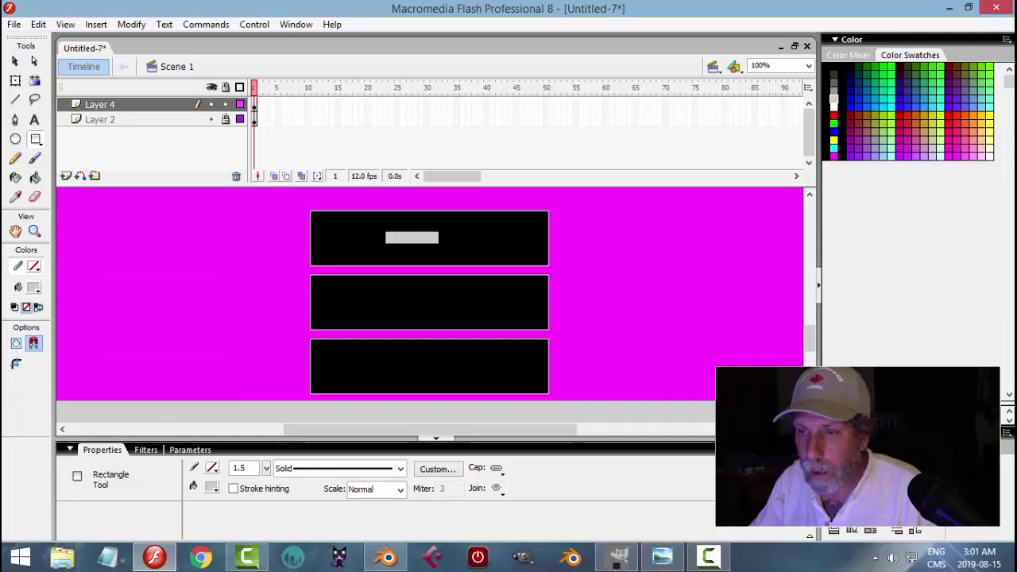
{"action": "key", "text": "ctrl+z"}
{"action": "left_click", "coordinate": [16, 364]}
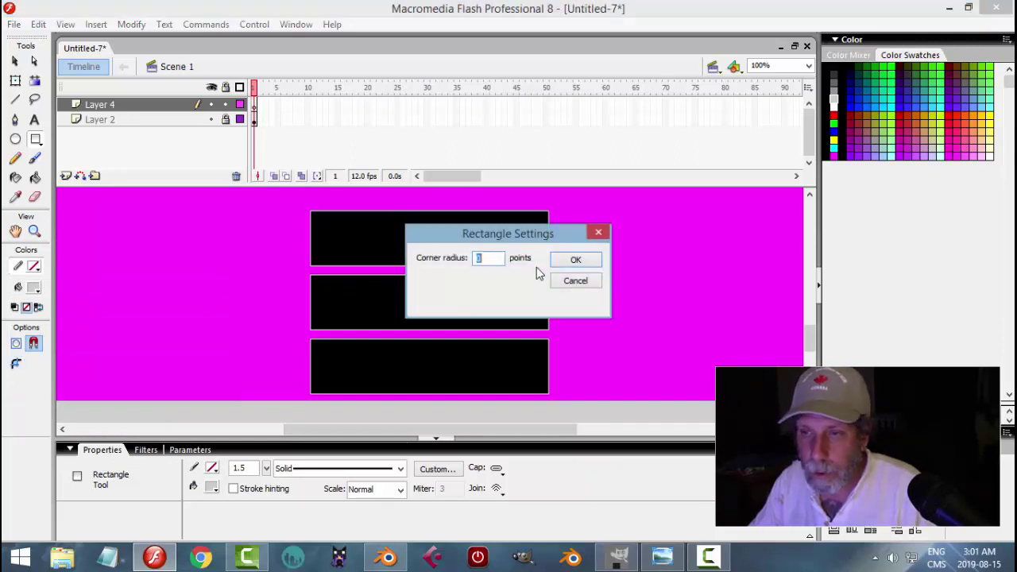
{"action": "left_click", "coordinate": [592, 281]}
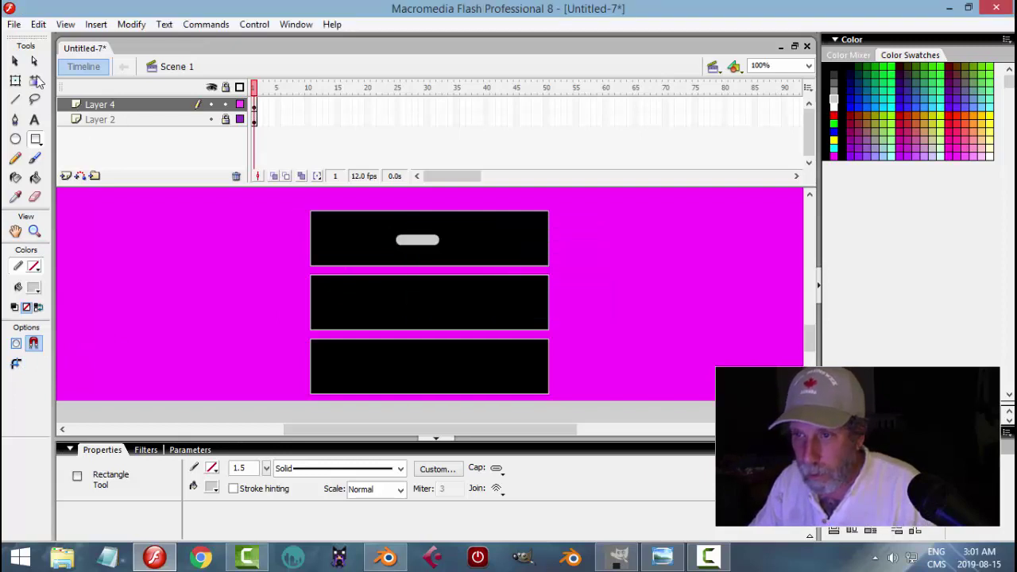
Move the rounded handle toward the top drawer's centre and copy it straight down onto the middle and bottom drawers.
{"action": "left_click", "coordinate": [14, 60]}
{"action": "left_click", "coordinate": [431, 242]}
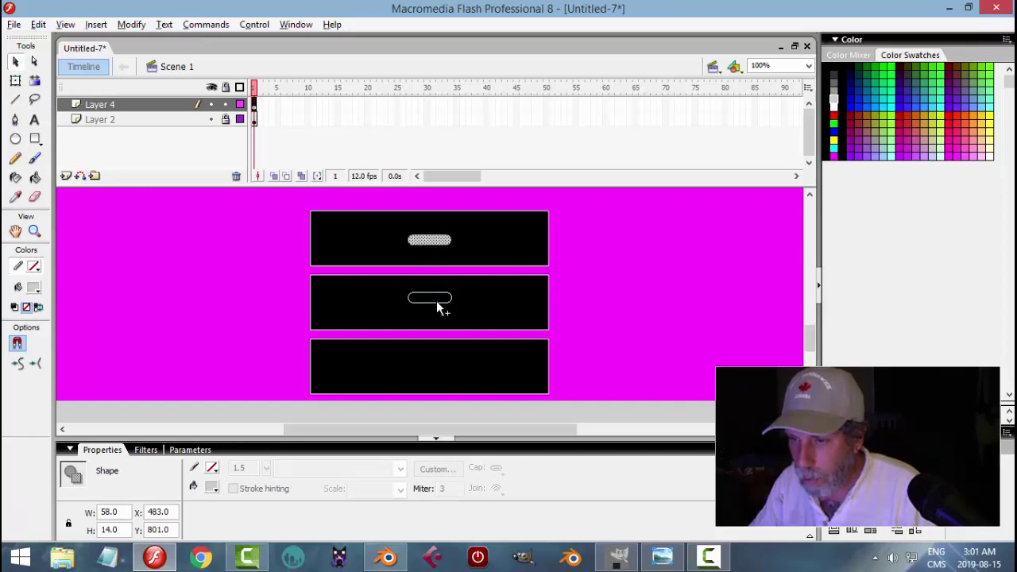
{"action": "left_click_drag", "start_coordinate": [436, 303], "coordinate": [436, 367]}
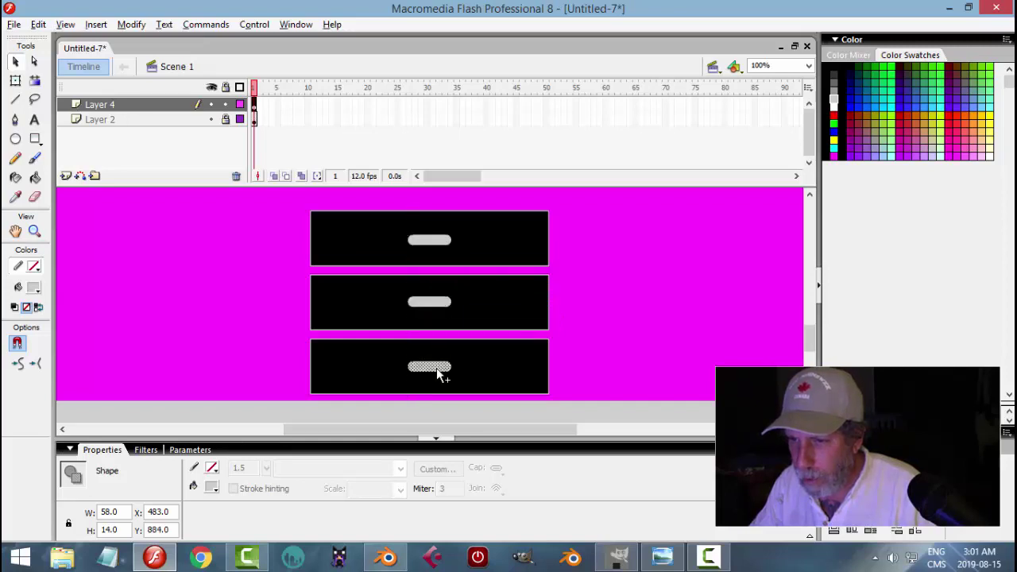
Select all three drawer handles and nudge them together slightly left to about X 476.
{"action": "left_click", "coordinate": [431, 243]}
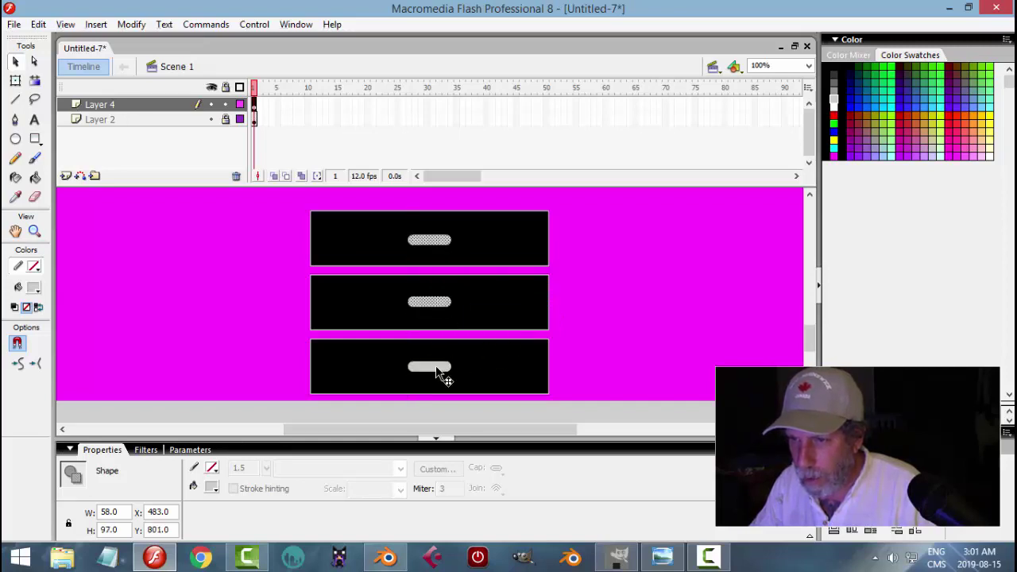
{"action": "key", "text": "Left"}
{"action": "key", "text": "Left"}
{"action": "key", "text": "Left"}
{"action": "key", "text": "Left"}
{"action": "key", "text": "Left"}
{"action": "key", "text": "Left"}
{"action": "key", "text": "Left"}
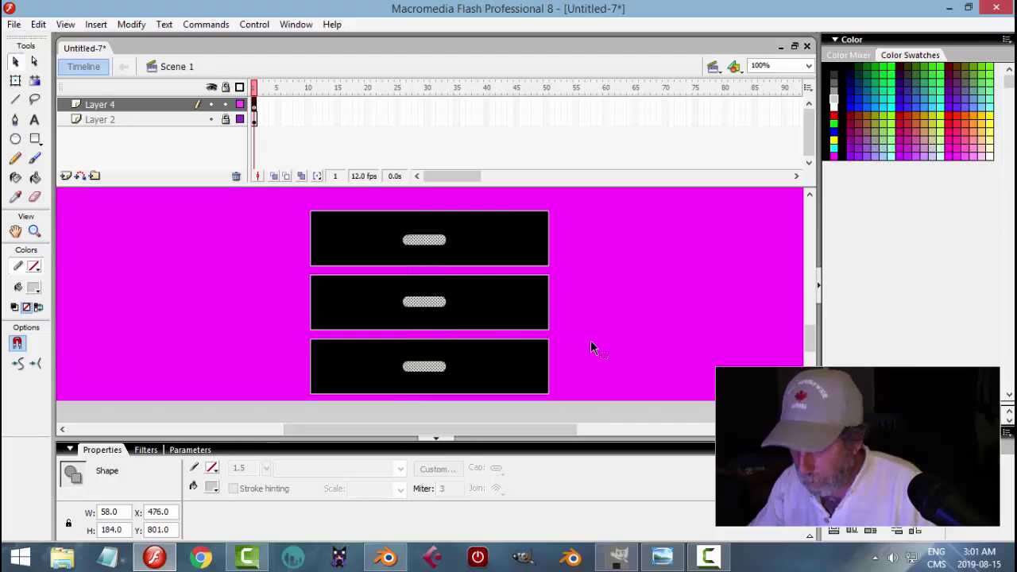
{"action": "left_click", "coordinate": [616, 255]}
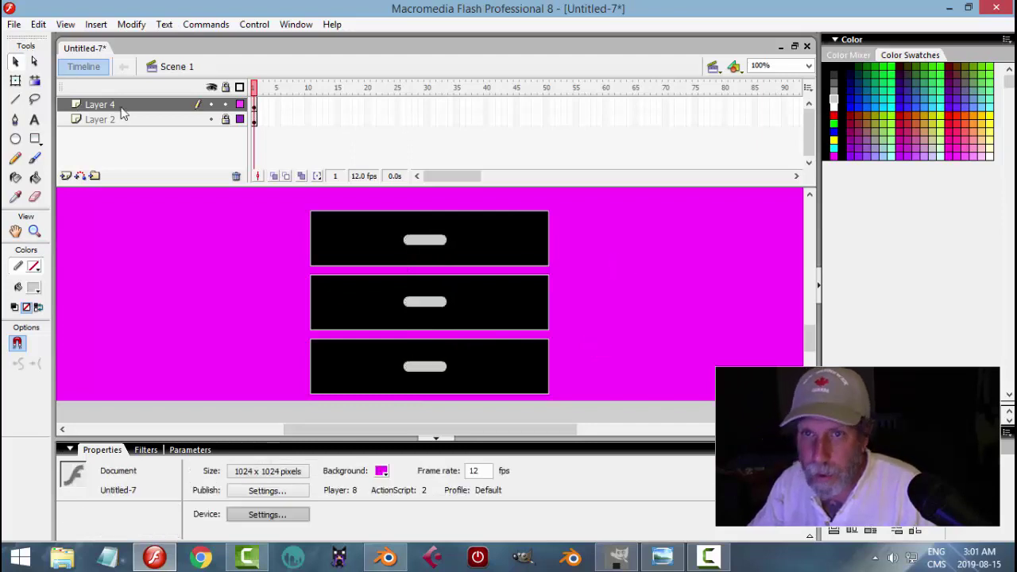
Export the drawer artwork as a PNG image, replacing the existing SciLabDesk_CabinetLINES.png.
{"action": "left_click", "coordinate": [211, 119]}
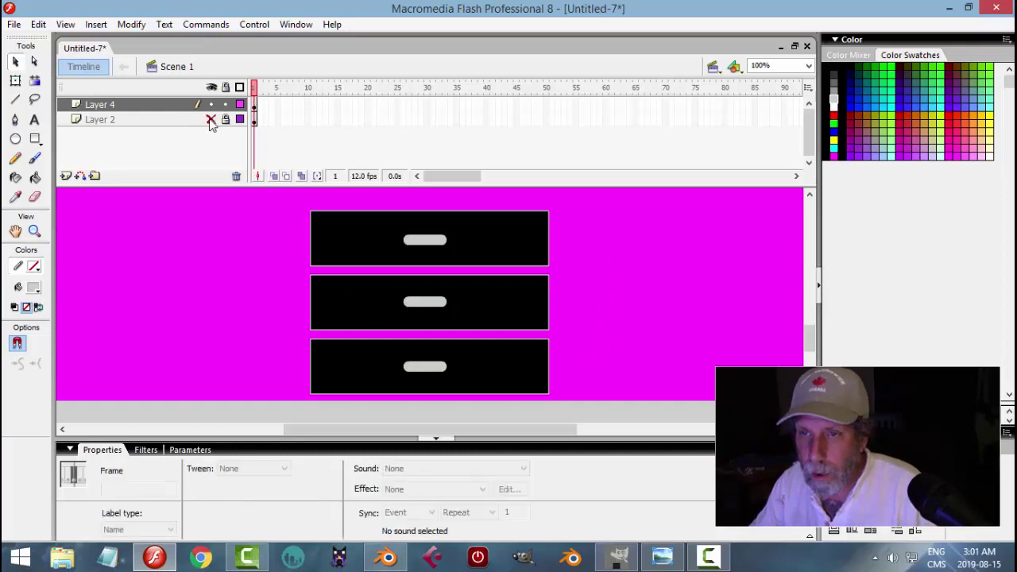
{"action": "left_click", "coordinate": [210, 119]}
{"action": "left_click", "coordinate": [13, 26]}
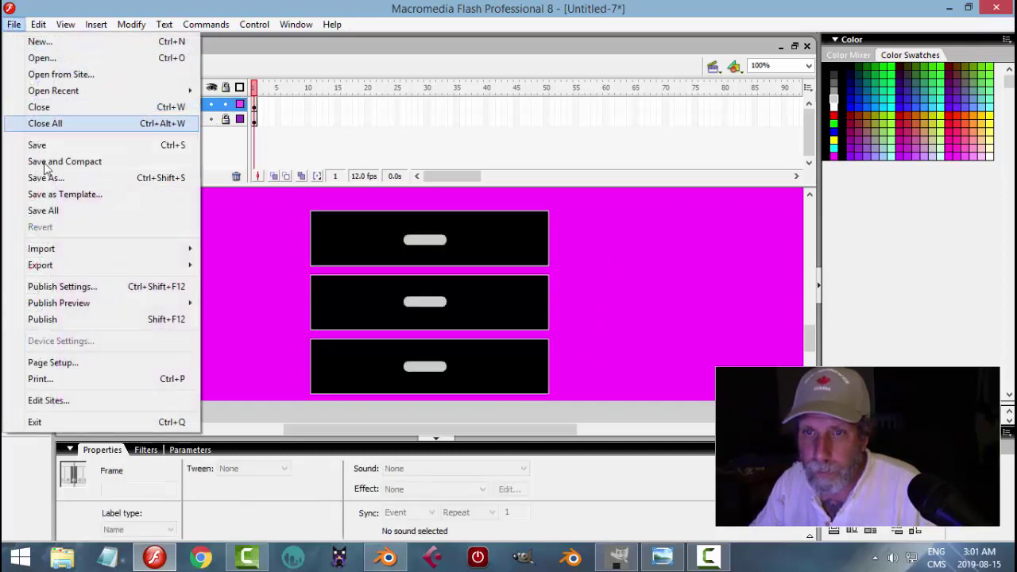
{"action": "mouse_move", "coordinate": [59, 265]}
{"action": "left_click", "coordinate": [234, 265]}
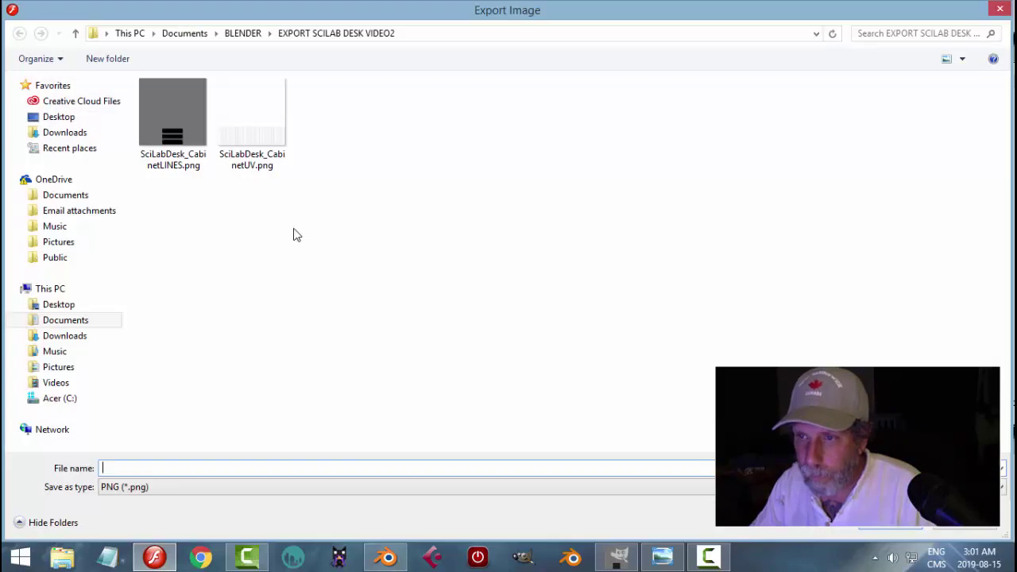
{"action": "left_click", "coordinate": [173, 119]}
{"action": "left_click", "coordinate": [879, 528]}
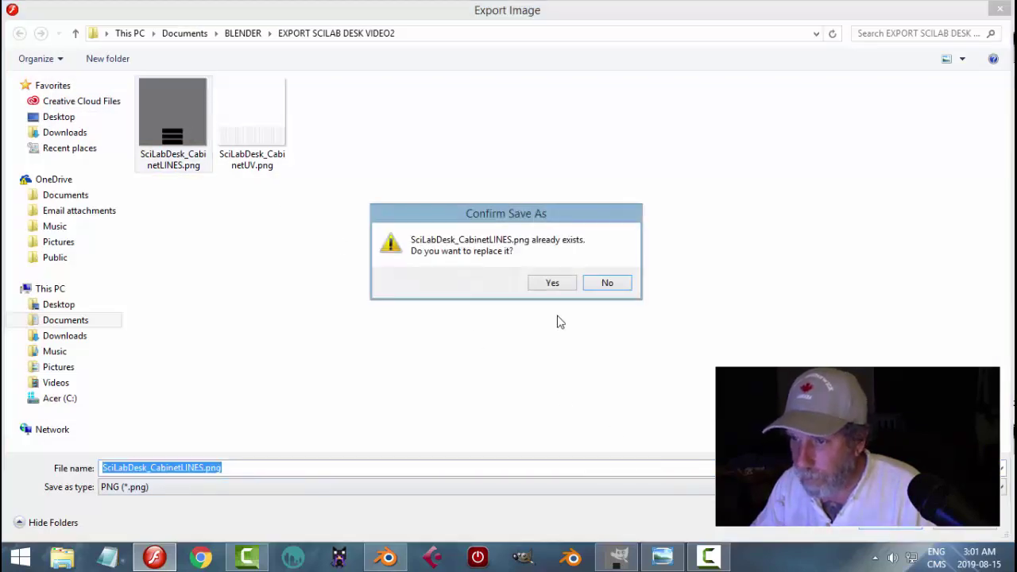
{"action": "left_click", "coordinate": [552, 285]}
{"action": "left_click", "coordinate": [616, 212]}
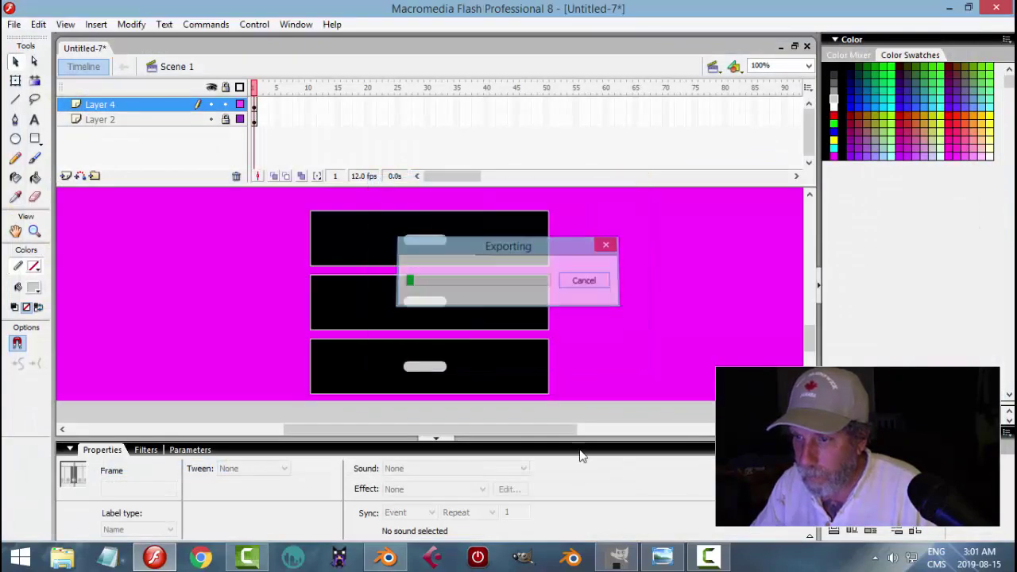
Switch to GIMP, close the old image discarding its changes, and reopen the updated SciLabDesk_CabinetLINES.png.
{"action": "left_click", "coordinate": [621, 557]}
{"action": "key", "text": "ctrl+w"}
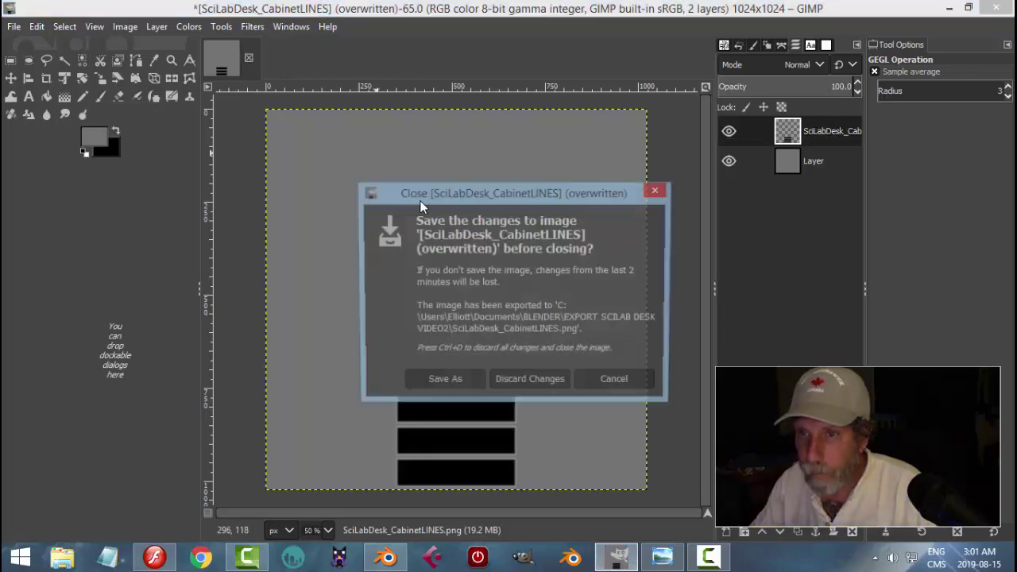
{"action": "left_click", "coordinate": [530, 383]}
{"action": "left_click", "coordinate": [17, 30]}
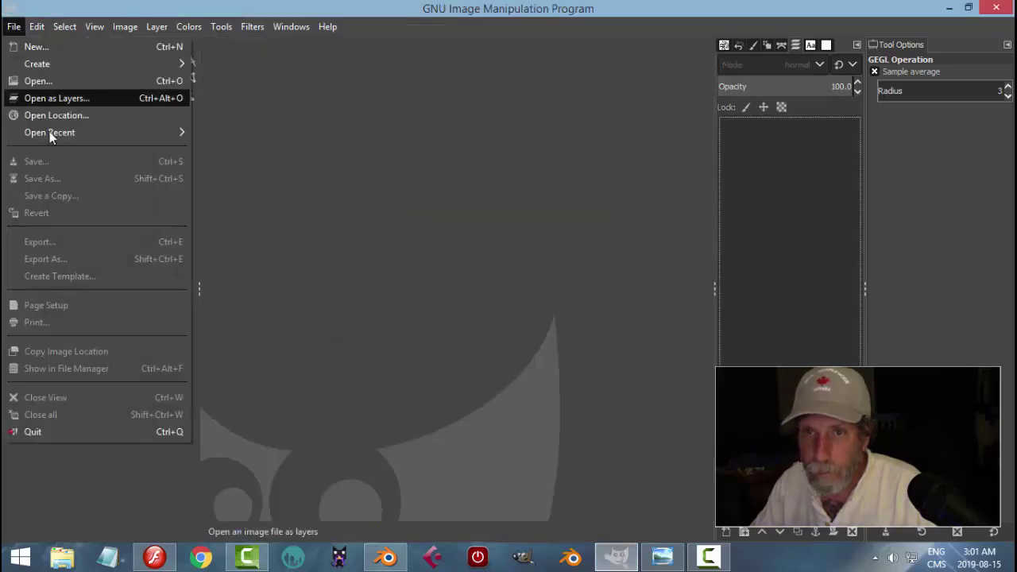
{"action": "mouse_move", "coordinate": [50, 132]}
{"action": "left_click", "coordinate": [295, 134]}
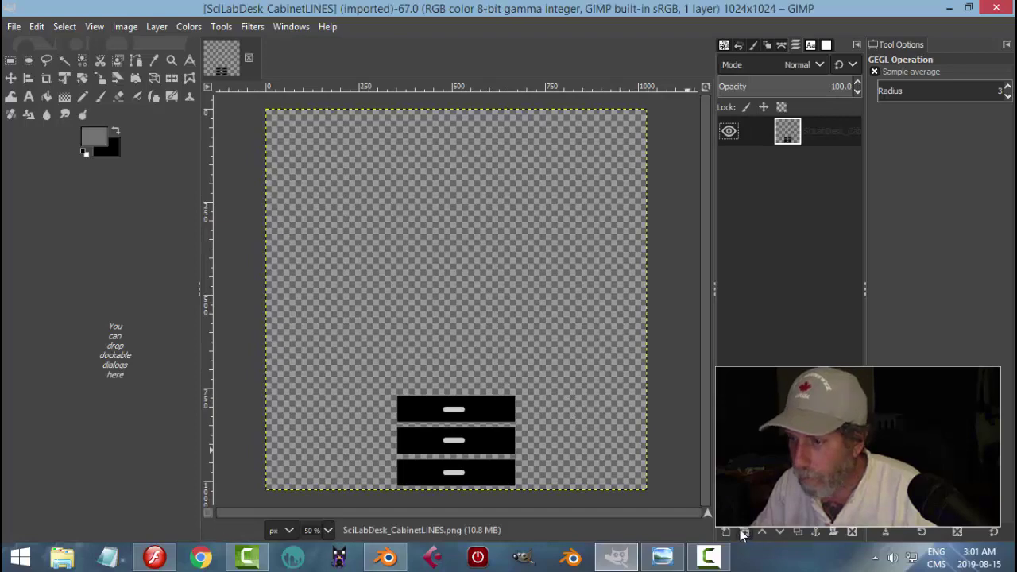
Add a layer filled with the grey foreground colour beneath the drawer artwork and repeat the Gaussian Blur on the artwork layer.
{"action": "left_click", "coordinate": [743, 532]}
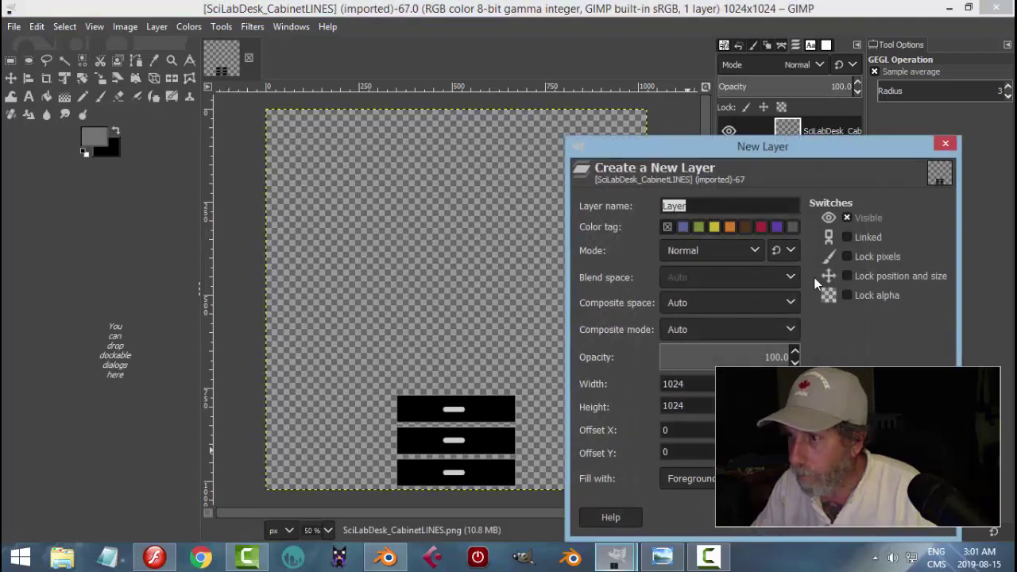
{"action": "key", "text": "Return"}
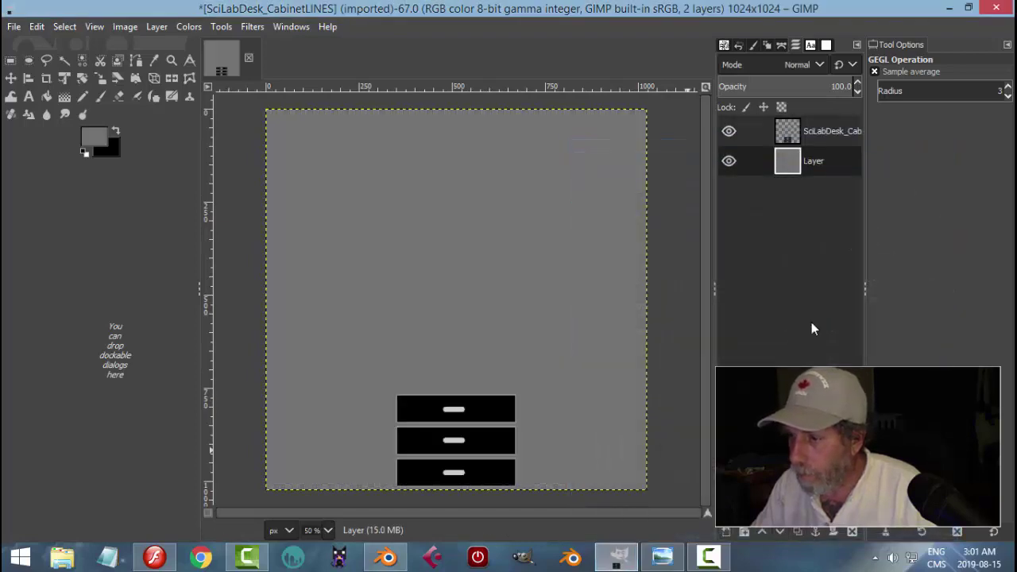
{"action": "left_click", "coordinate": [827, 139]}
{"action": "left_click", "coordinate": [256, 26]}
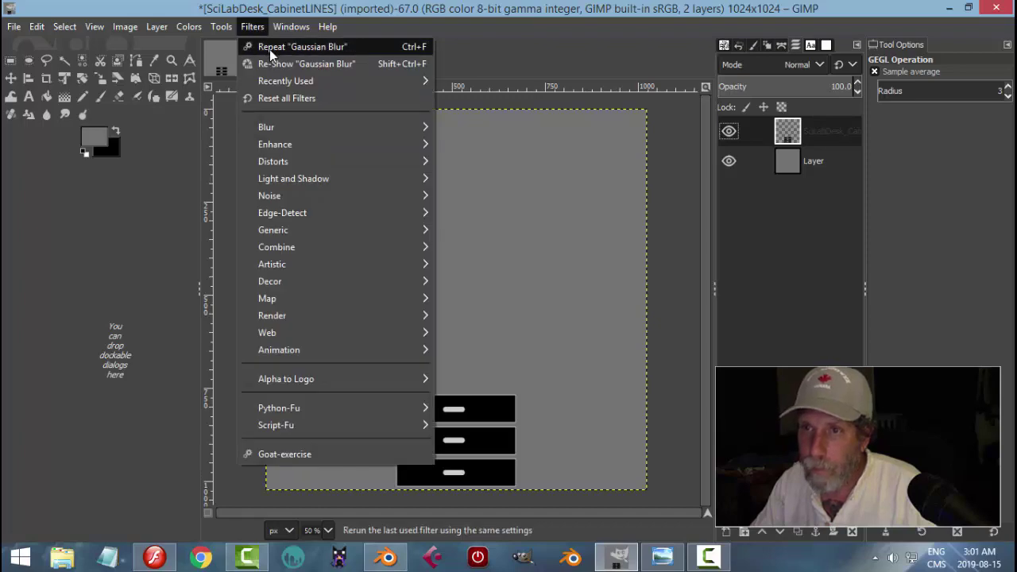
{"action": "left_click", "coordinate": [39, 41]}
Overwrite SciLabDesk_CabinetLINES.png with the blurred image, then switch to Blender and refresh the rendered preview.
{"action": "left_click", "coordinate": [14, 26]}
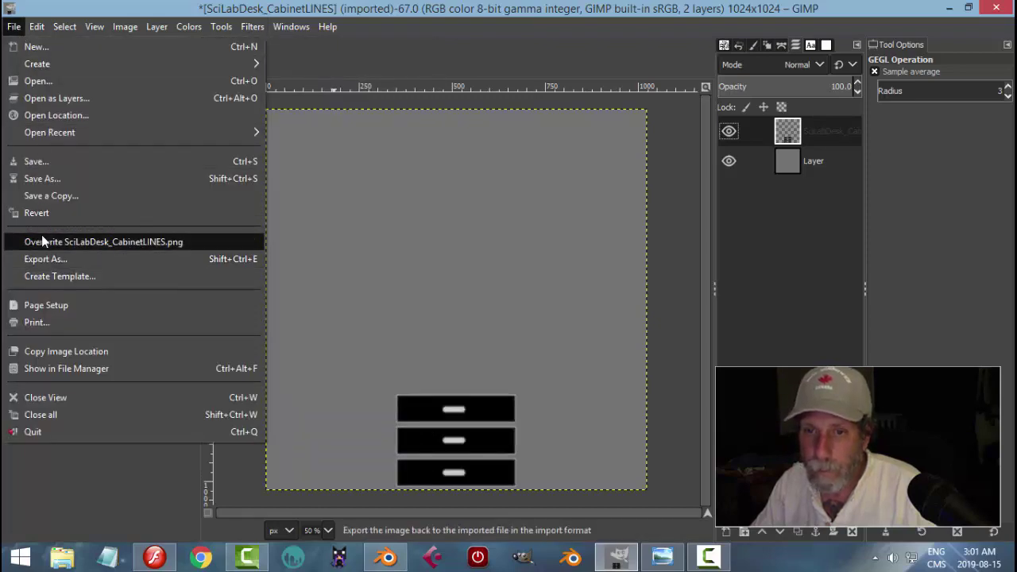
{"action": "left_click", "coordinate": [38, 242]}
{"action": "key", "text": "alt+Tab"}
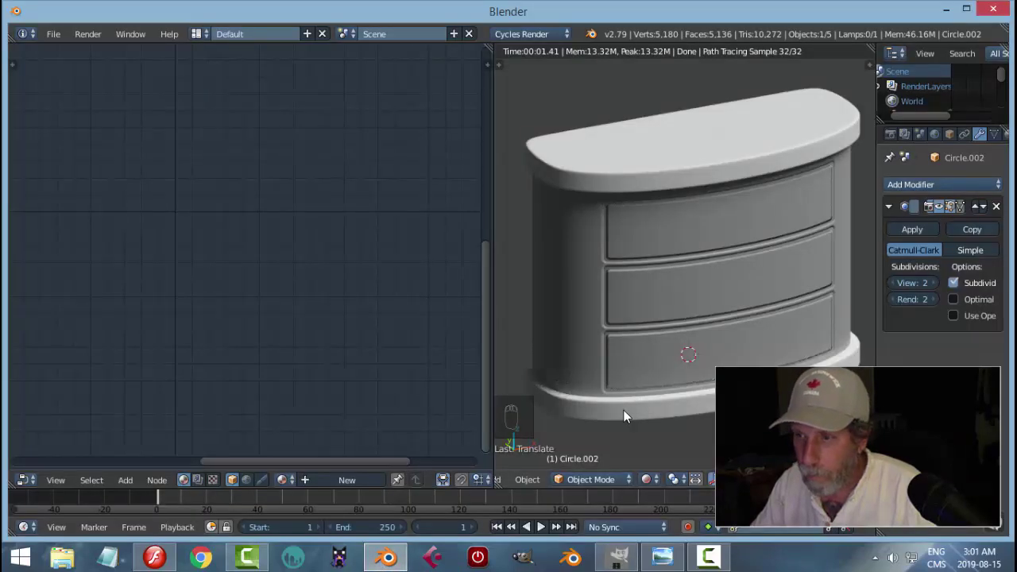
{"action": "key", "text": "shift+z"}
{"action": "key", "text": "shift+z"}
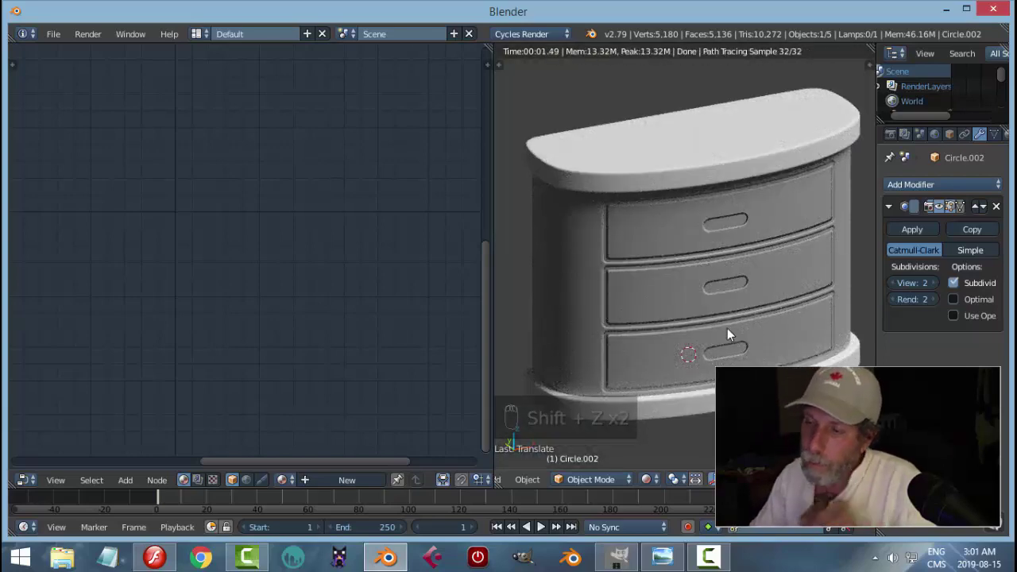
Select the cabinet body in Blender and examine its ColorRamp settings in the Node Editor.
{"action": "left_click", "coordinate": [154, 556]}
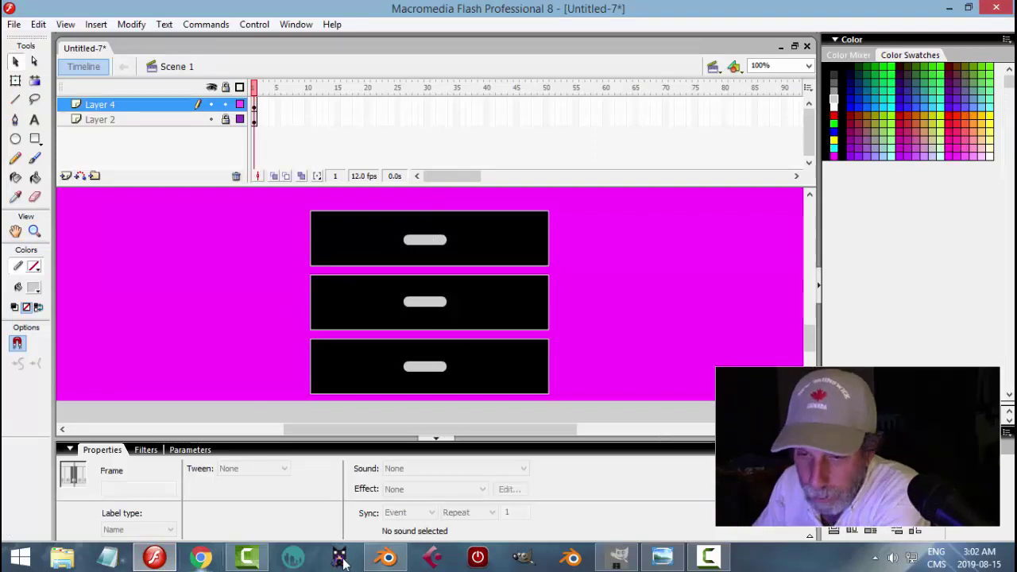
{"action": "left_click", "coordinate": [387, 557]}
{"action": "left_click", "coordinate": [30, 486]}
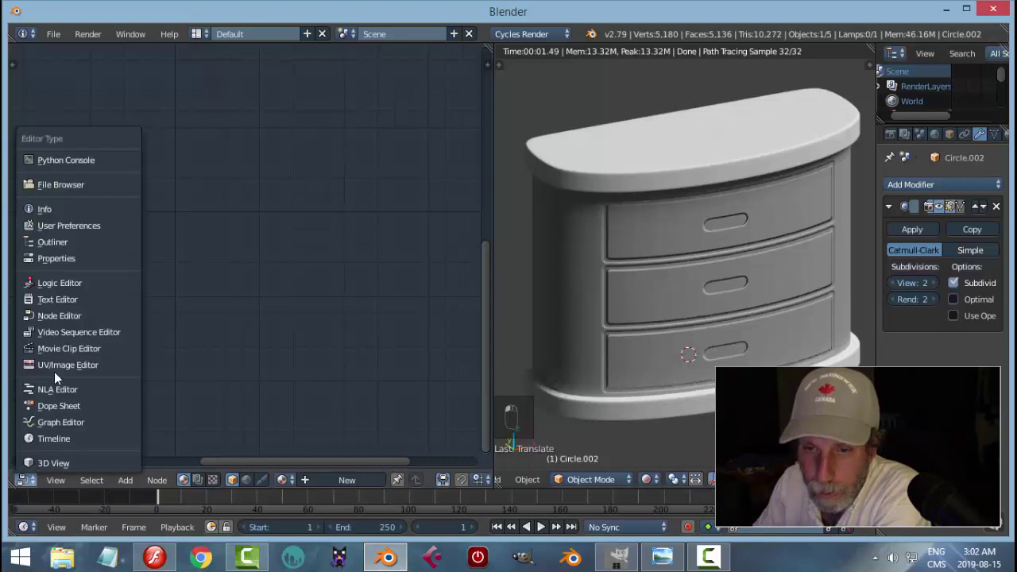
{"action": "left_click", "coordinate": [72, 321]}
{"action": "right_click", "coordinate": [677, 282]}
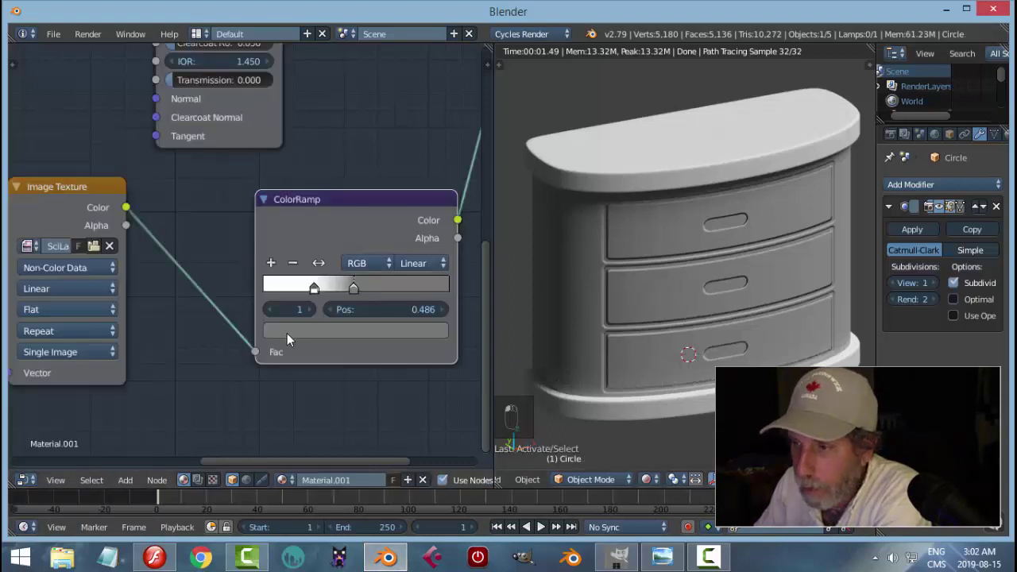
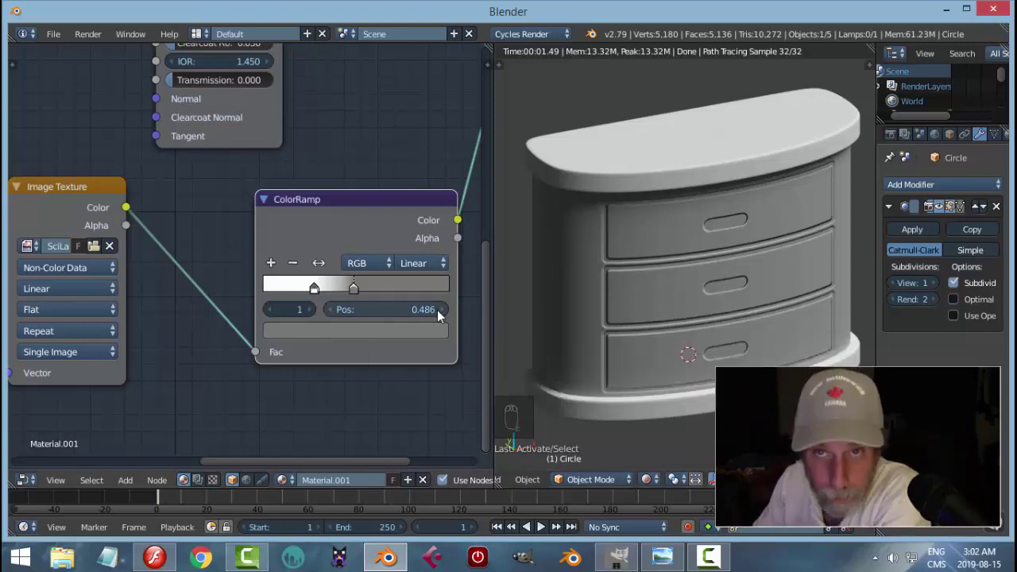
Leave the rendered preview of the cabinet and reselect all of its parts.
{"action": "scroll", "coordinate": [755, 359], "scroll_direction": "down", "scroll_amount": 1}
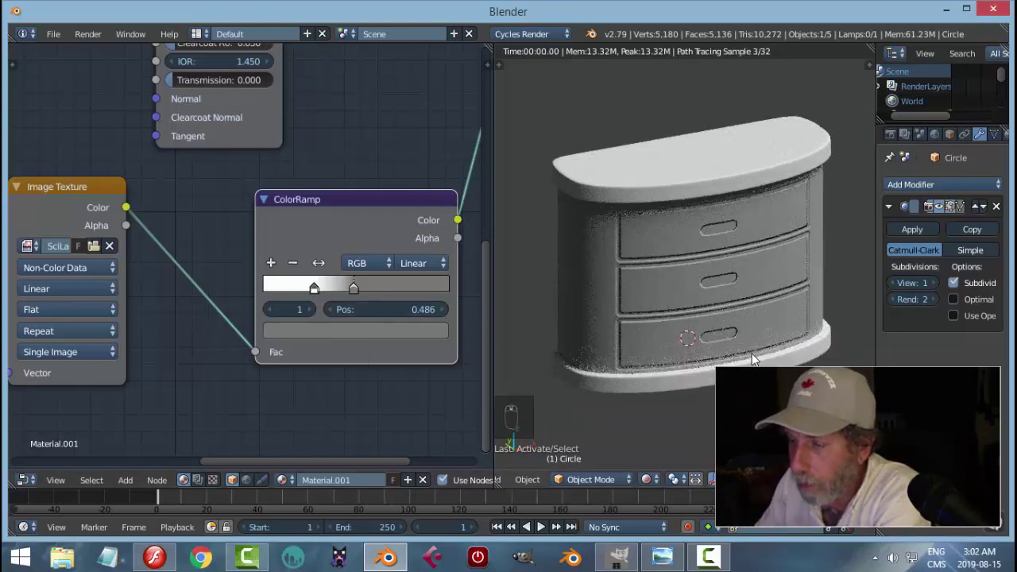
{"action": "mouse_move", "coordinate": [754, 359]}
{"action": "left_mouse_down"}
{"action": "mouse_move", "coordinate": [735, 330]}
{"action": "mouse_move", "coordinate": [763, 299]}
{"action": "mouse_move", "coordinate": [704, 306]}
{"action": "mouse_move", "coordinate": [738, 319]}
{"action": "mouse_move", "coordinate": [706, 316]}
{"action": "mouse_move", "coordinate": [724, 299]}
{"action": "mouse_move", "coordinate": [685, 317]}
{"action": "mouse_move", "coordinate": [759, 310]}
{"action": "mouse_move", "coordinate": [701, 305]}
{"action": "left_mouse_up"}
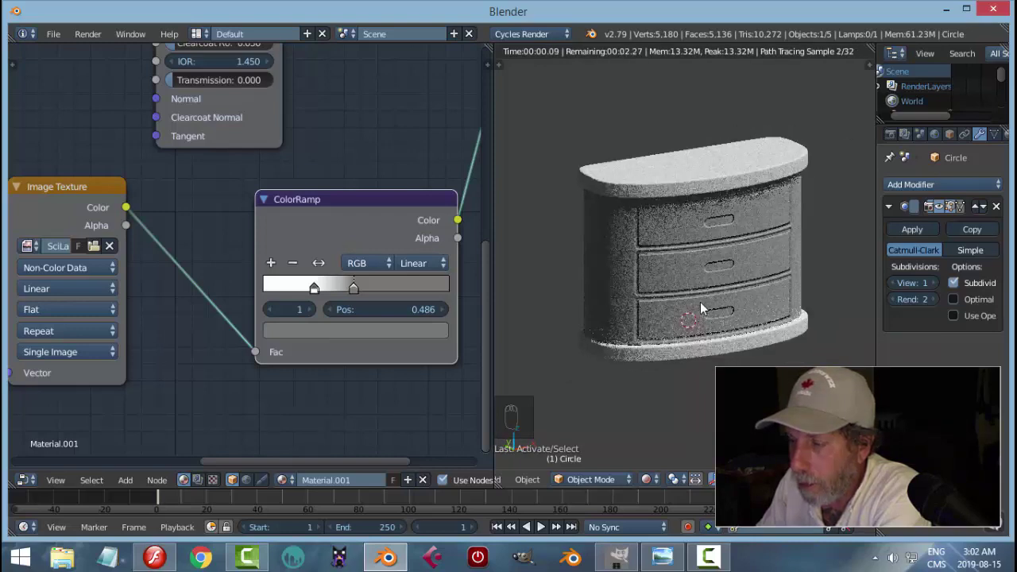
{"action": "scroll", "coordinate": [703, 302], "scroll_direction": "down", "scroll_amount": 2}
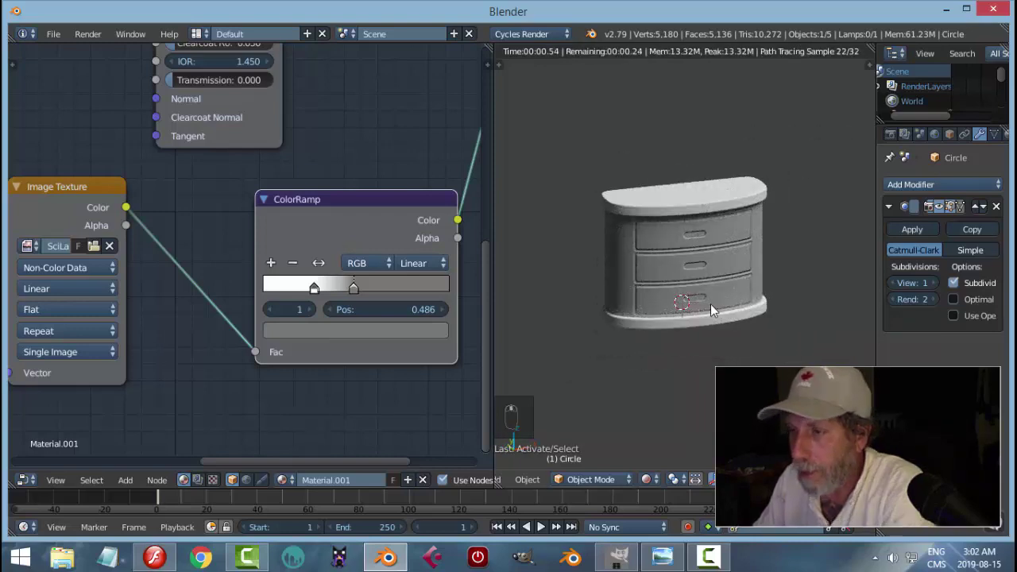
{"action": "key", "text": "shift+z"}
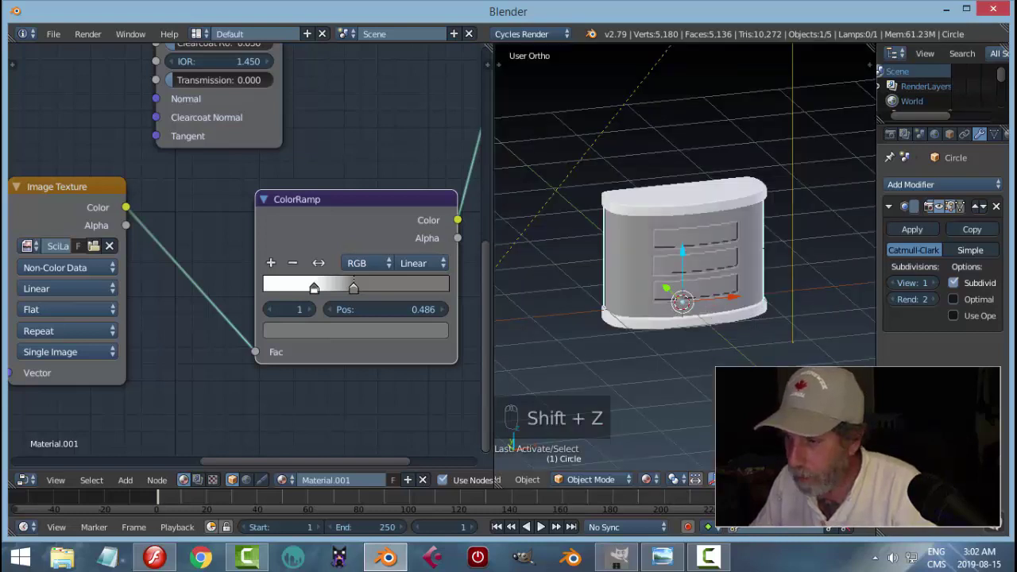
{"action": "key", "text": "a"}
{"action": "key", "text": "a"}
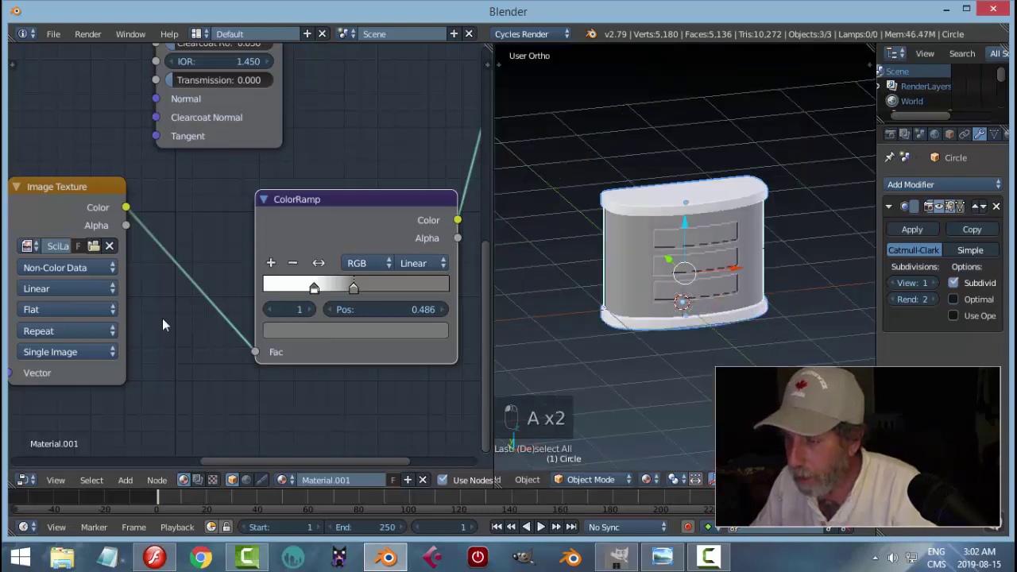
Reload SciLabDesk_CabinetLINES.png from the EXPORT SCILAB DESK VIDEO2 folder into the cabinet's Image Texture node.
{"action": "scroll", "coordinate": [188, 278], "scroll_direction": "left", "scroll_amount": 3}
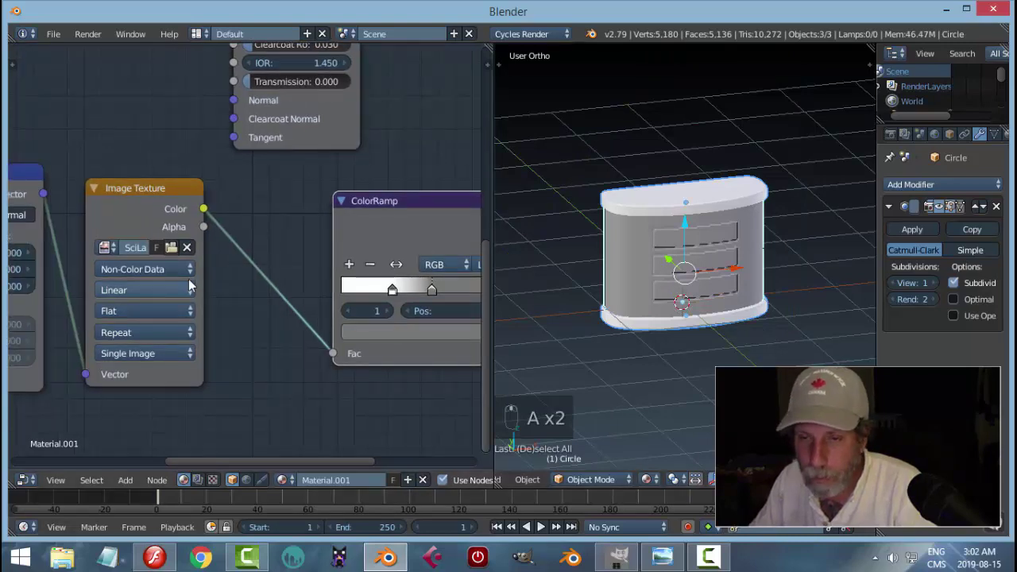
{"action": "left_click", "coordinate": [187, 247]}
{"action": "left_click", "coordinate": [155, 249]}
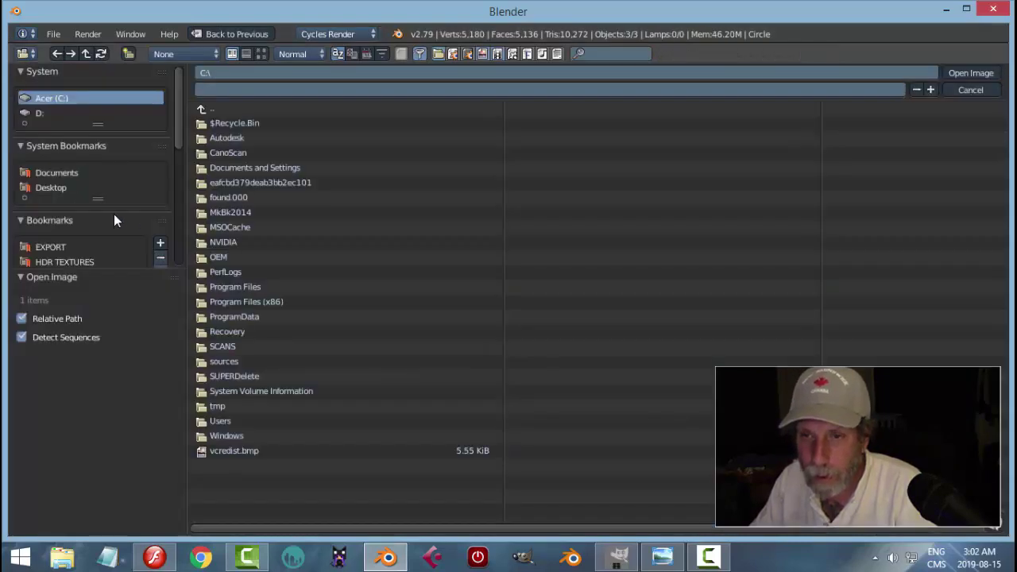
{"action": "left_click", "coordinate": [52, 247]}
{"action": "left_click", "coordinate": [203, 112]}
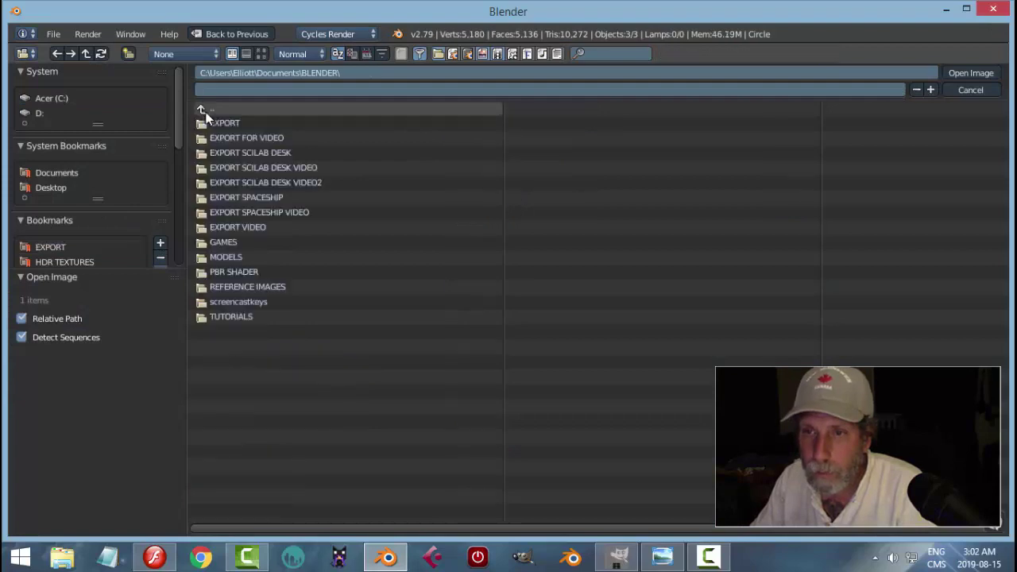
{"action": "left_click", "coordinate": [274, 183]}
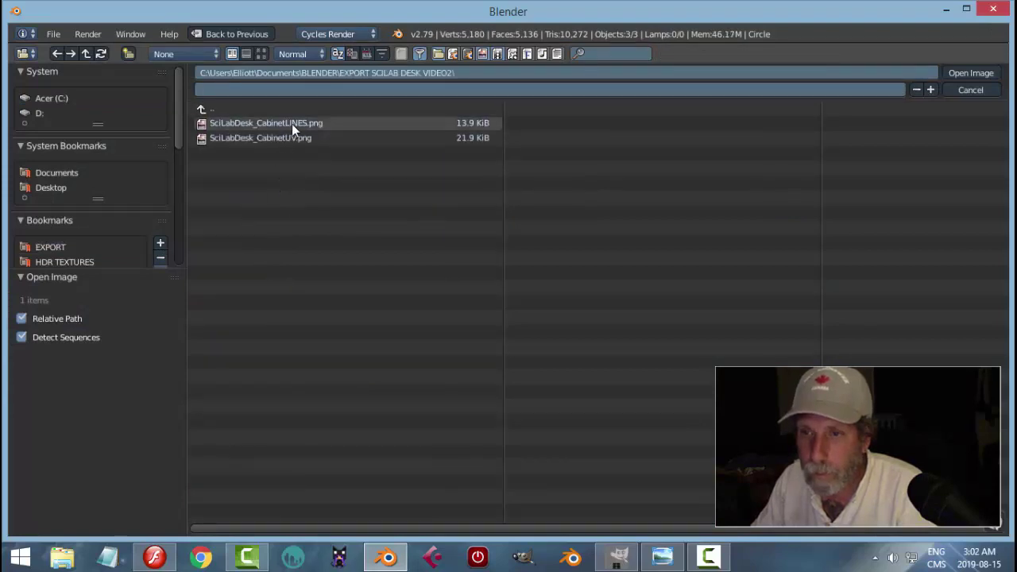
{"action": "left_click", "coordinate": [292, 123]}
{"action": "left_click", "coordinate": [970, 72]}
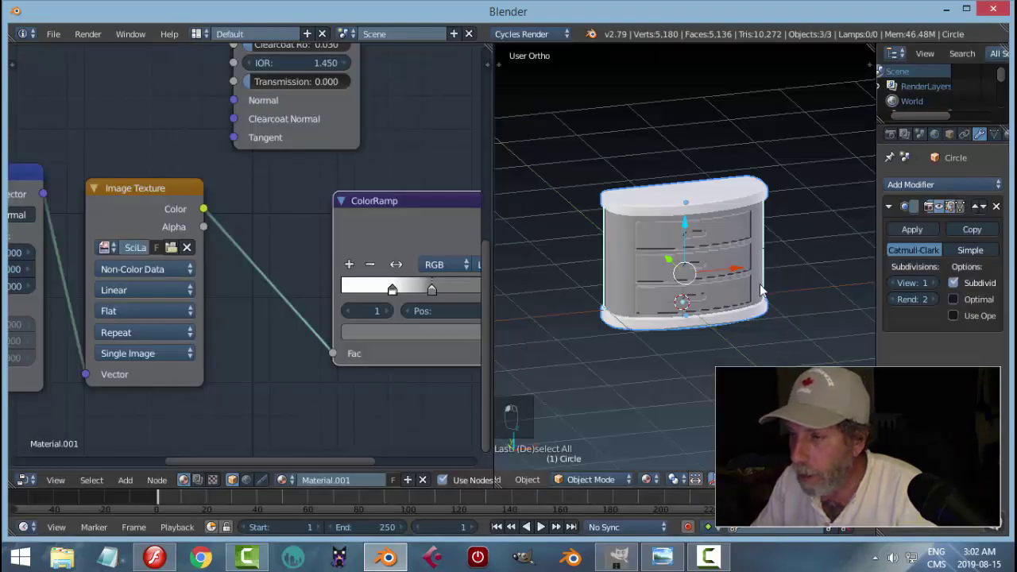
Scale the whole selected cabinet to about 0.88 along the global X axis.
{"action": "key", "text": "shift+z"}
{"action": "key", "text": "shift+z"}
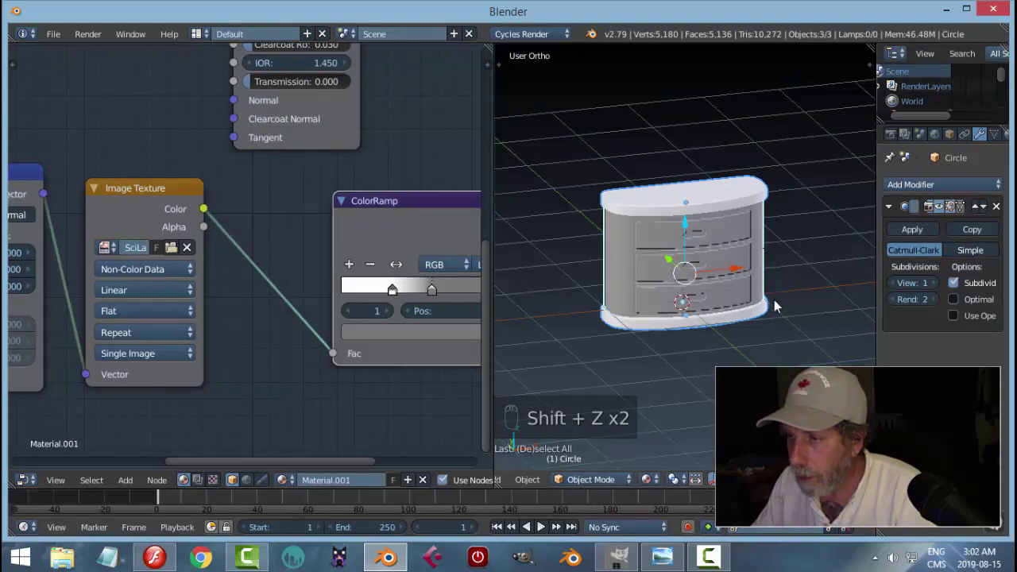
{"action": "key", "text": "s"}
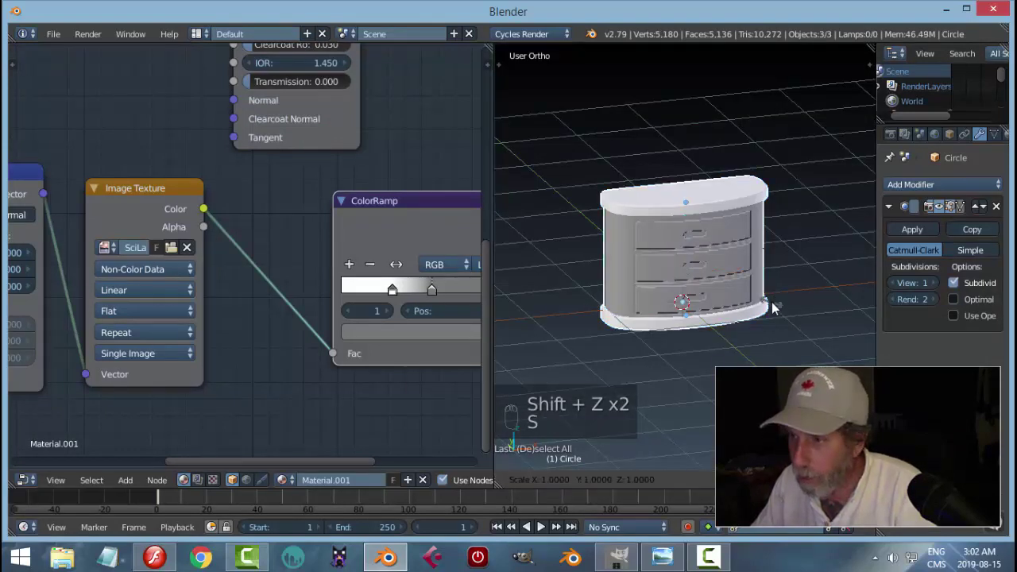
{"action": "right_click", "coordinate": [775, 310]}
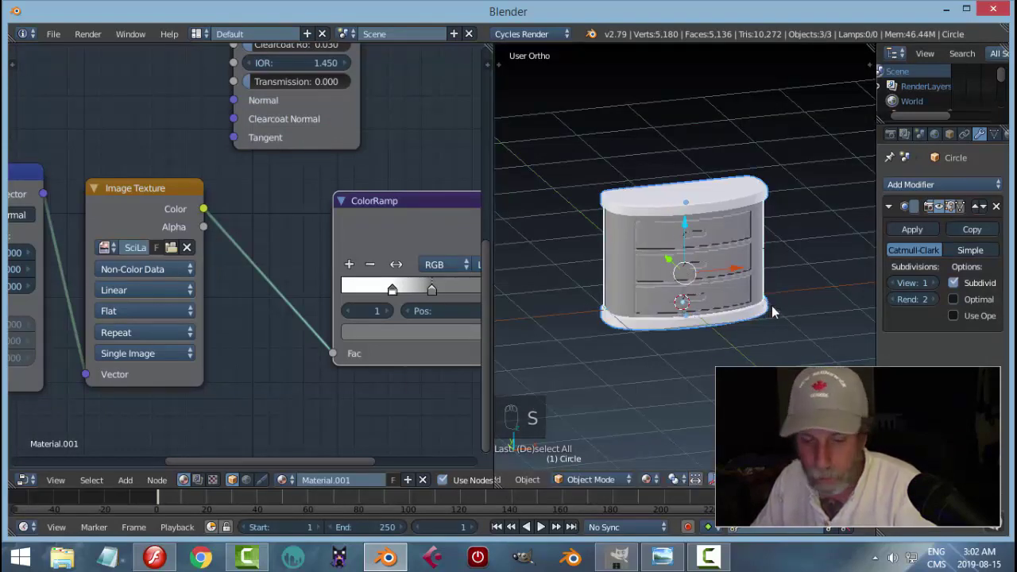
{"action": "key", "text": "a"}
{"action": "key", "text": "a"}
{"action": "key", "text": "a"}
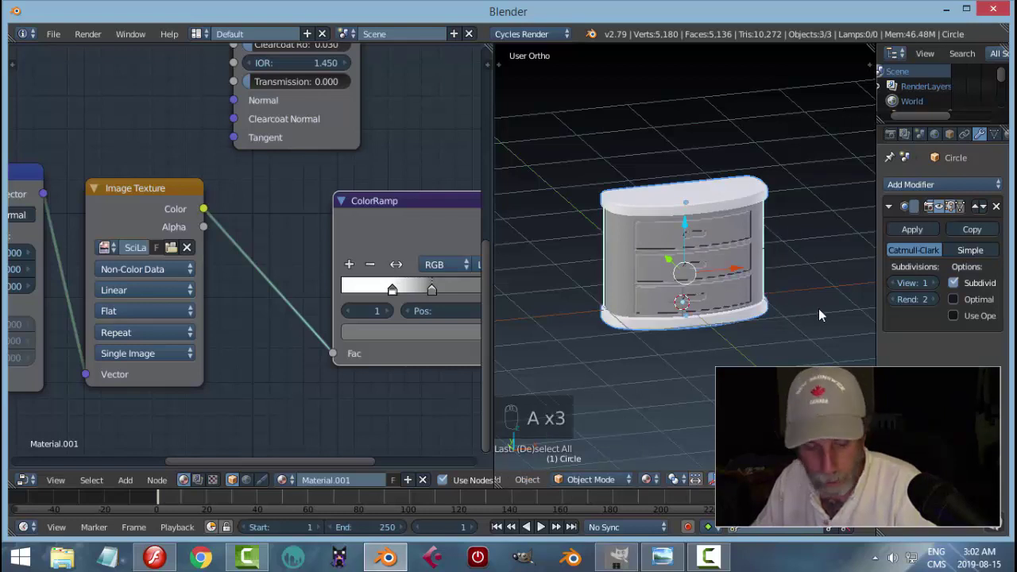
{"action": "key", "text": "s"}
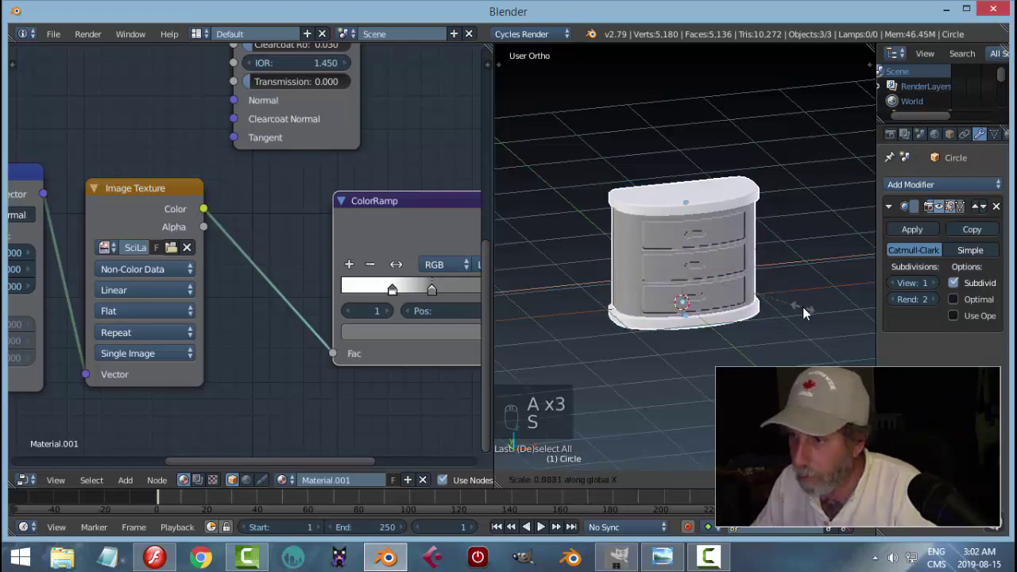
{"action": "left_click", "coordinate": [803, 307]}
Examine the narrowed cabinet in rendered preview from several angles and compare it with the reference image SciLabDesk_and_Cabinet.png.
{"action": "key", "text": "shift+z"}
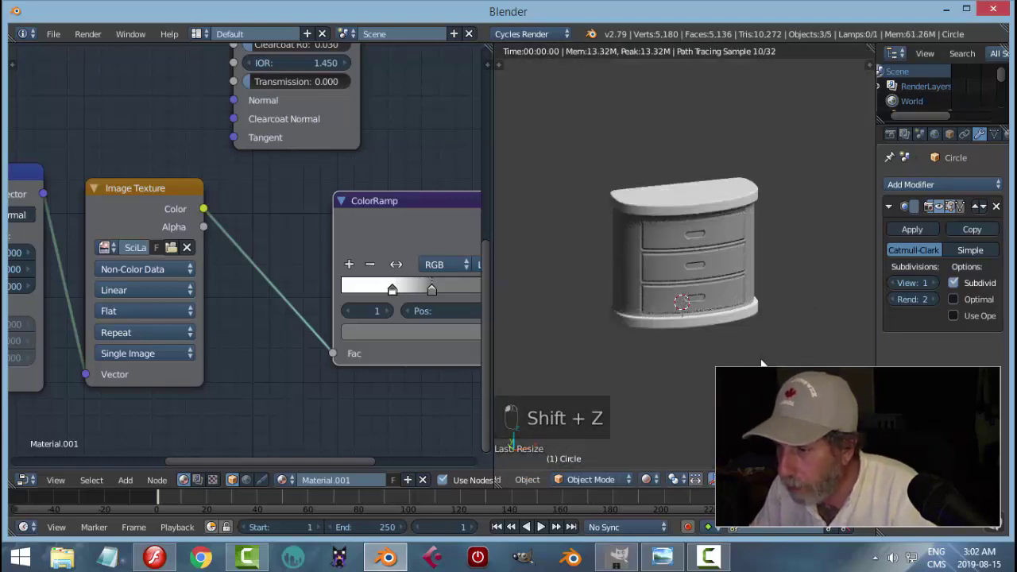
{"action": "left_click_drag", "start_coordinate": [720, 325], "coordinate": [695, 304]}
{"action": "scroll", "coordinate": [689, 310], "scroll_direction": "up", "scroll_amount": 1}
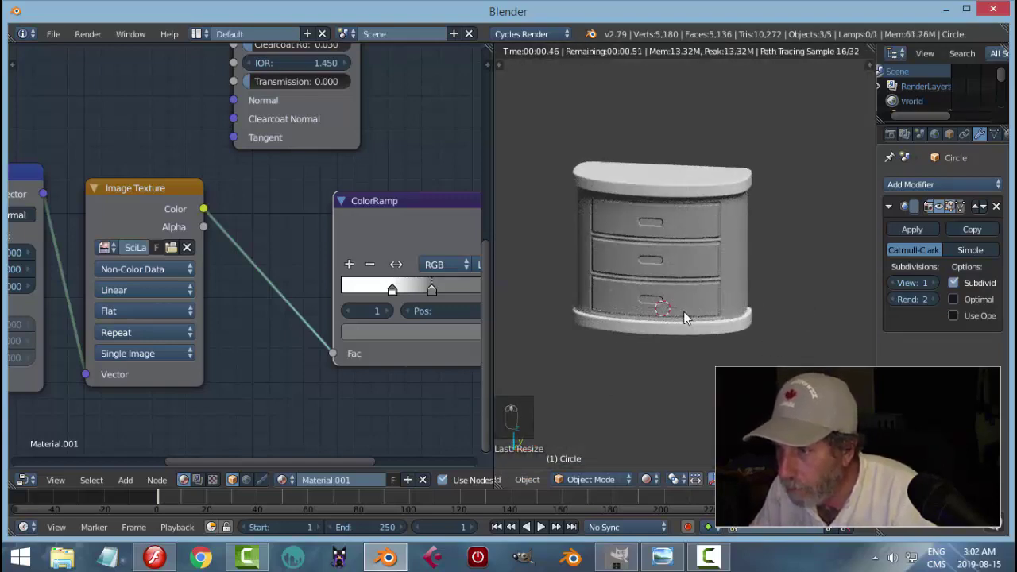
{"action": "scroll", "coordinate": [688, 334], "scroll_direction": "up", "scroll_amount": 2}
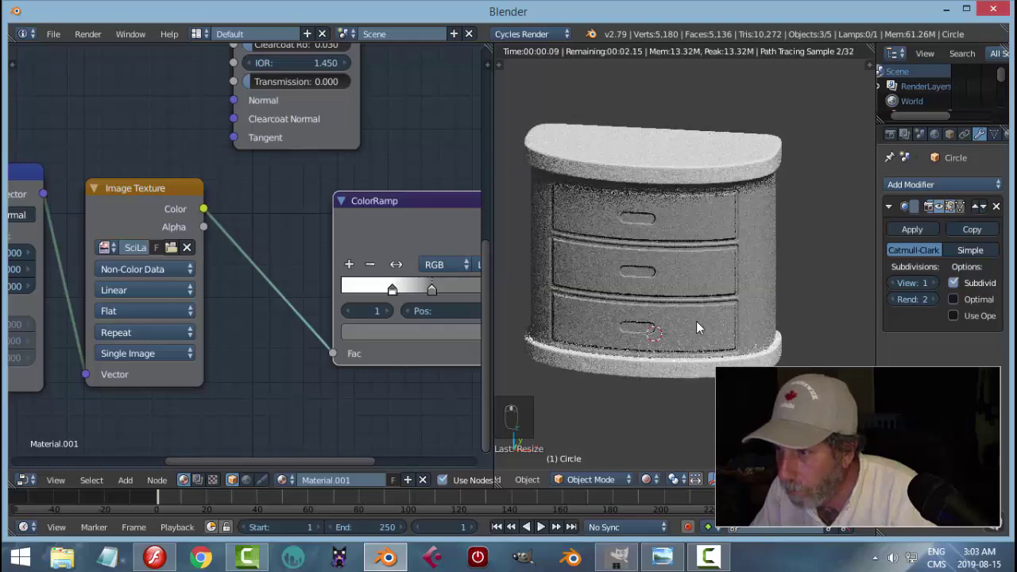
{"action": "left_click_drag", "start_coordinate": [696, 321], "coordinate": [682, 348]}
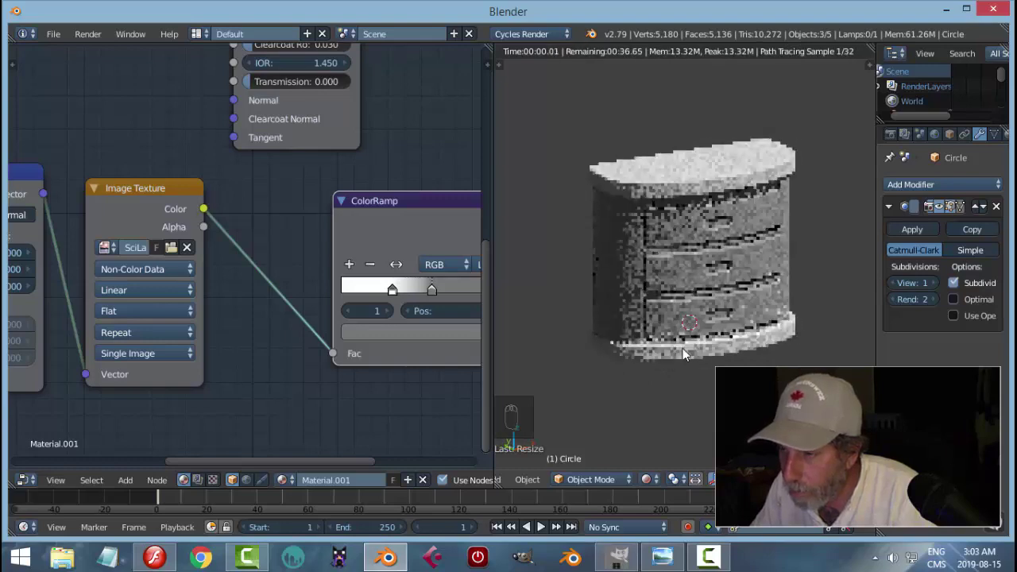
{"action": "left_click", "coordinate": [662, 556]}
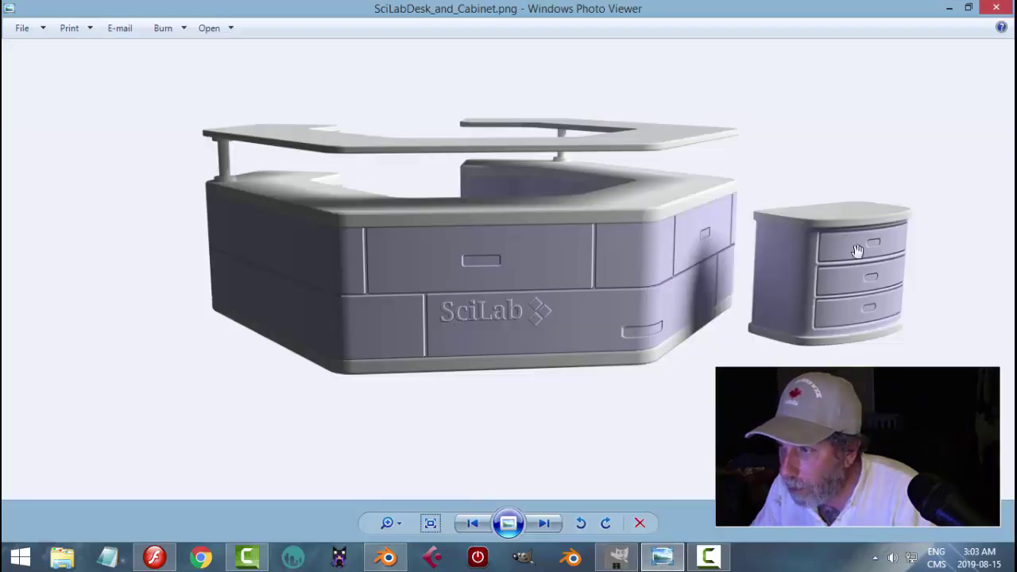
{"action": "left_click", "coordinate": [387, 556]}
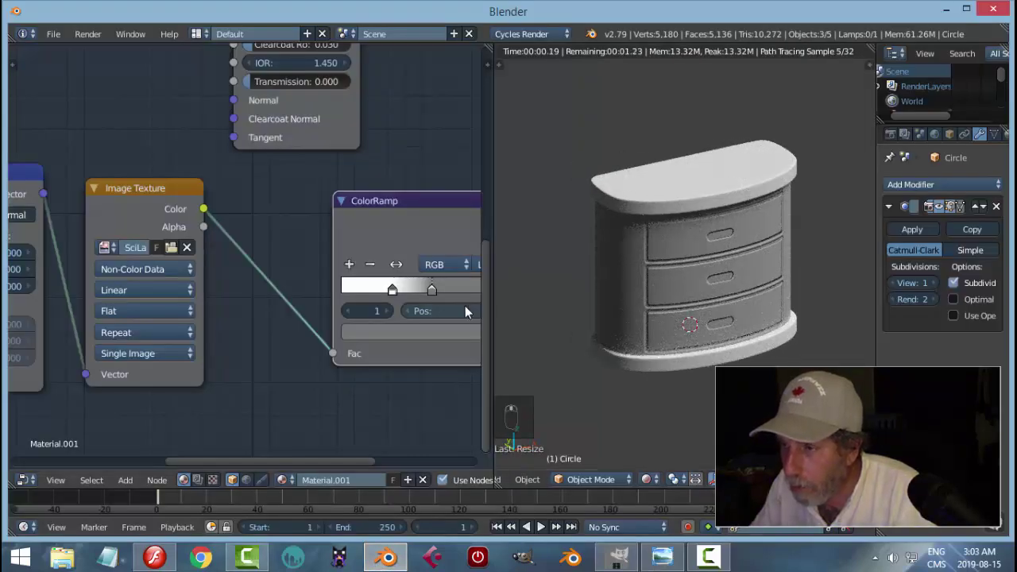
{"action": "scroll", "coordinate": [669, 280], "scroll_direction": "down", "scroll_amount": 1}
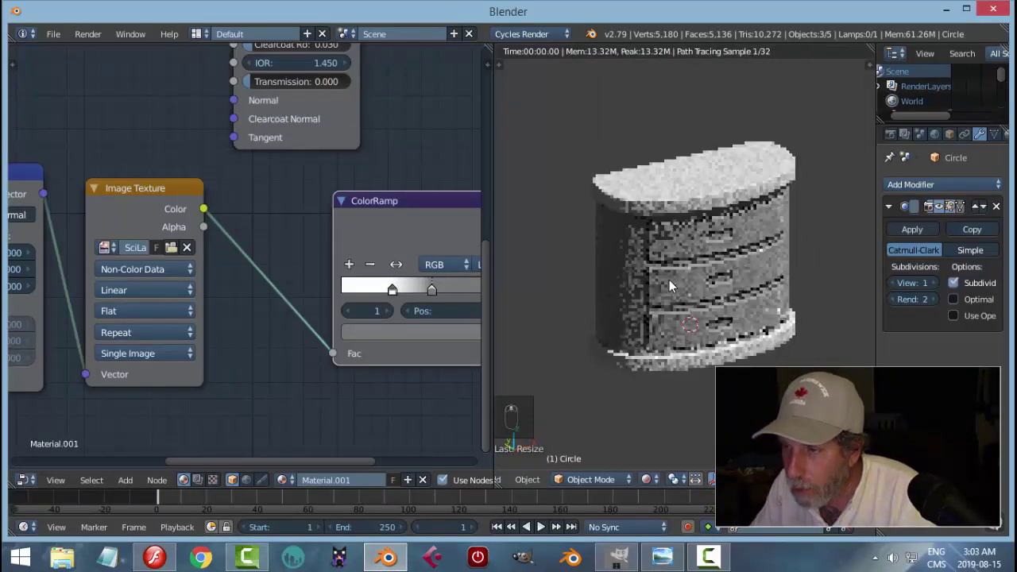
{"action": "left_click_drag", "start_coordinate": [669, 280], "coordinate": [726, 315]}
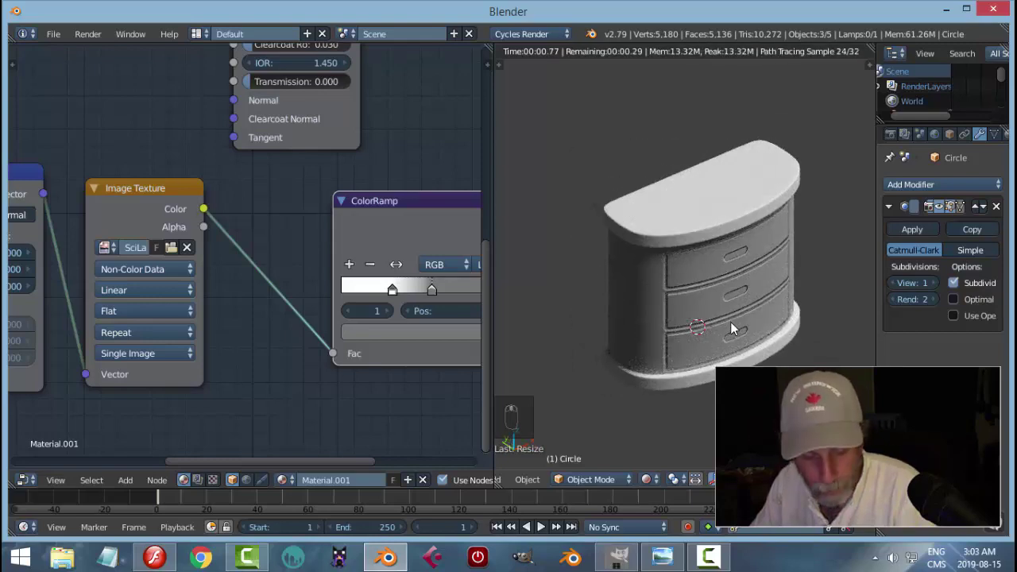
Return to non-rendered shading, expand the 3D view over the node editor, and copy the cabinet with only the first layer shown.
{"action": "key", "text": "shift+z"}
{"action": "scroll", "coordinate": [730, 322], "scroll_direction": "down", "scroll_amount": 2}
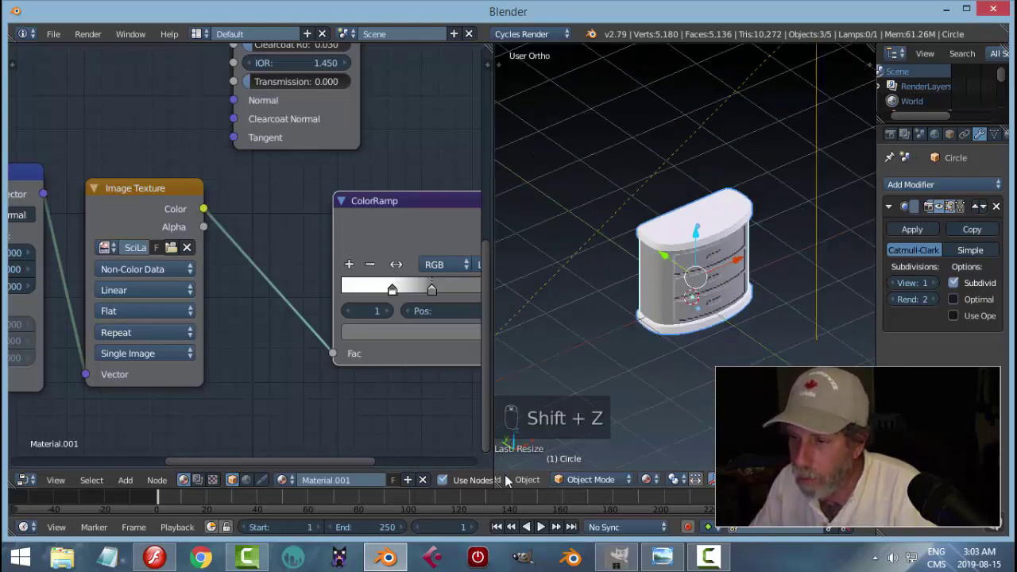
{"action": "left_click_drag", "start_coordinate": [501, 487], "coordinate": [467, 484]}
{"action": "scroll", "coordinate": [602, 405], "scroll_direction": "down", "scroll_amount": 2}
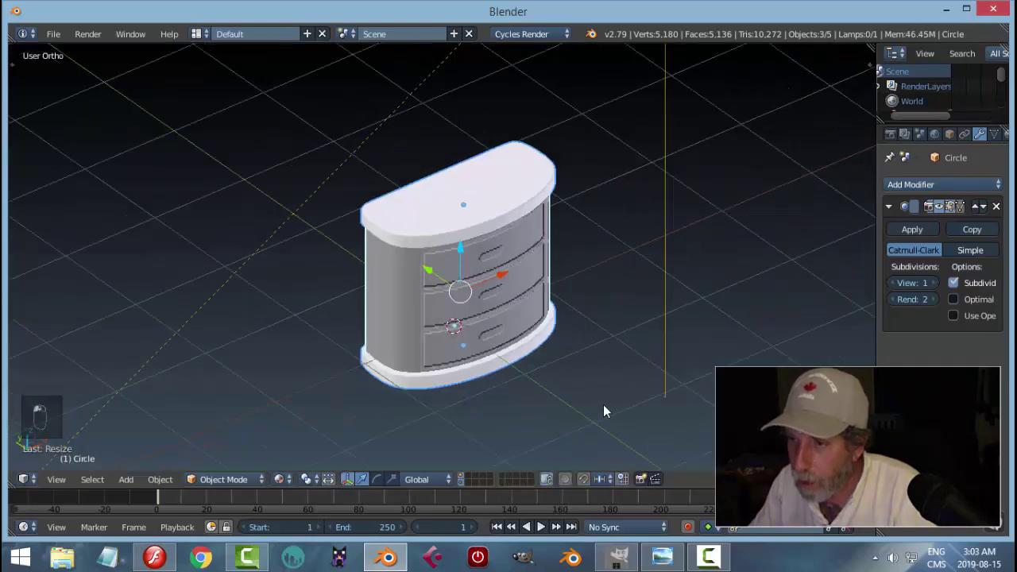
{"action": "left_click_drag", "start_coordinate": [602, 364], "coordinate": [624, 350]}
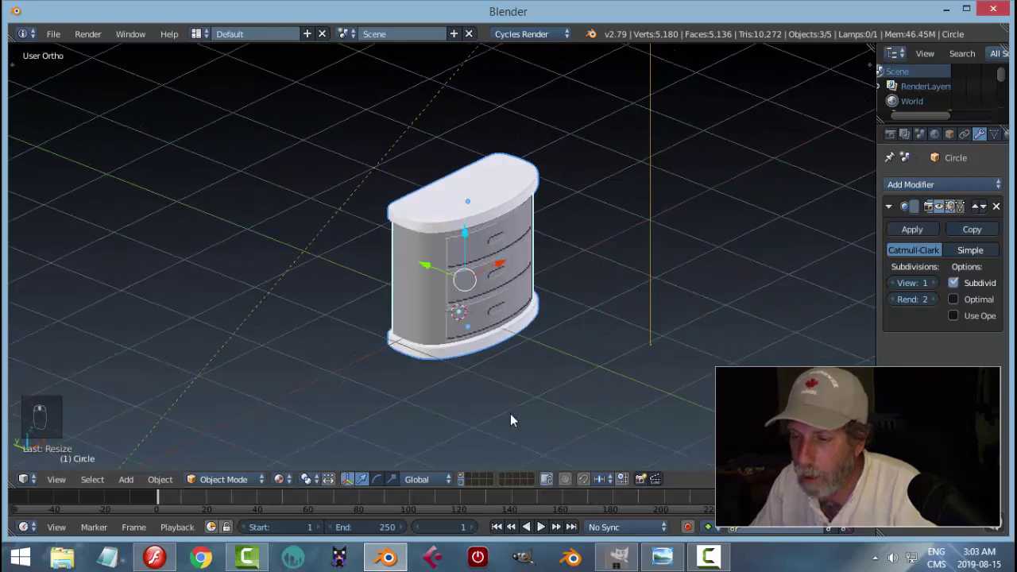
{"action": "left_click", "coordinate": [462, 475]}
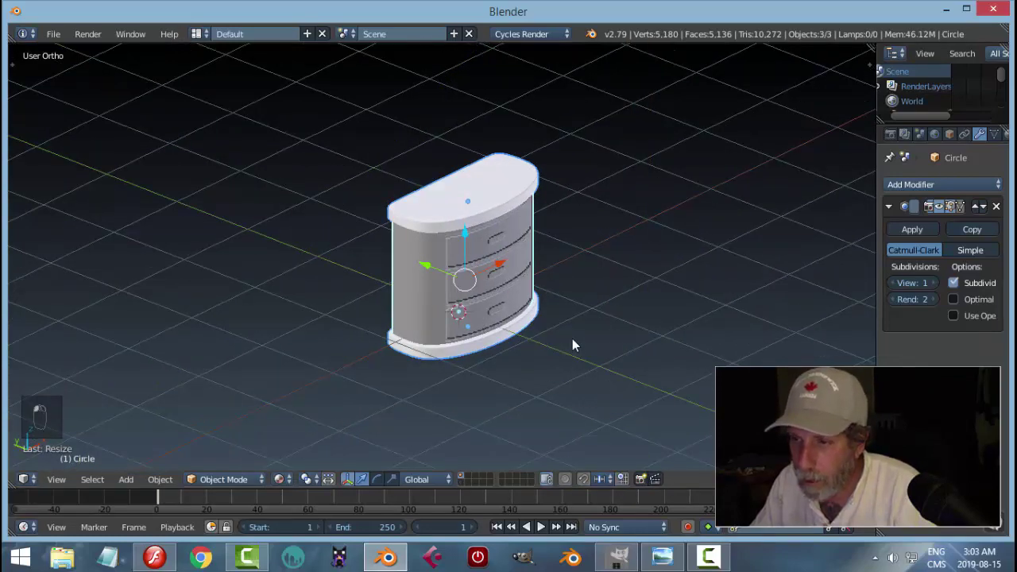
{"action": "key", "text": "ctrl+c"}
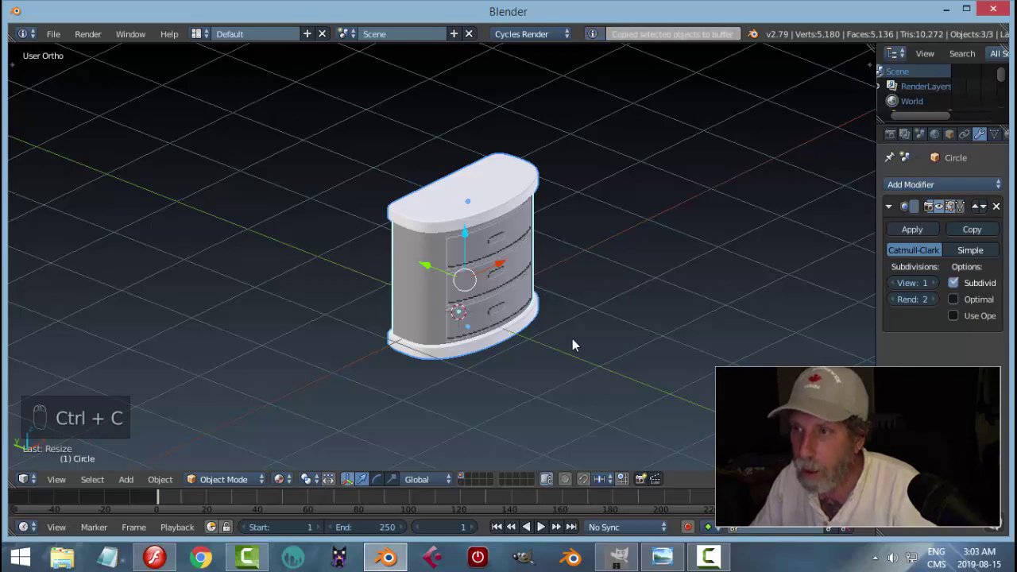
Open the recent file SciLabDesk_video_part1.blend and change its image editor area to a 3D View.
{"action": "left_click", "coordinate": [54, 35]}
{"action": "mouse_move", "coordinate": [78, 78]}
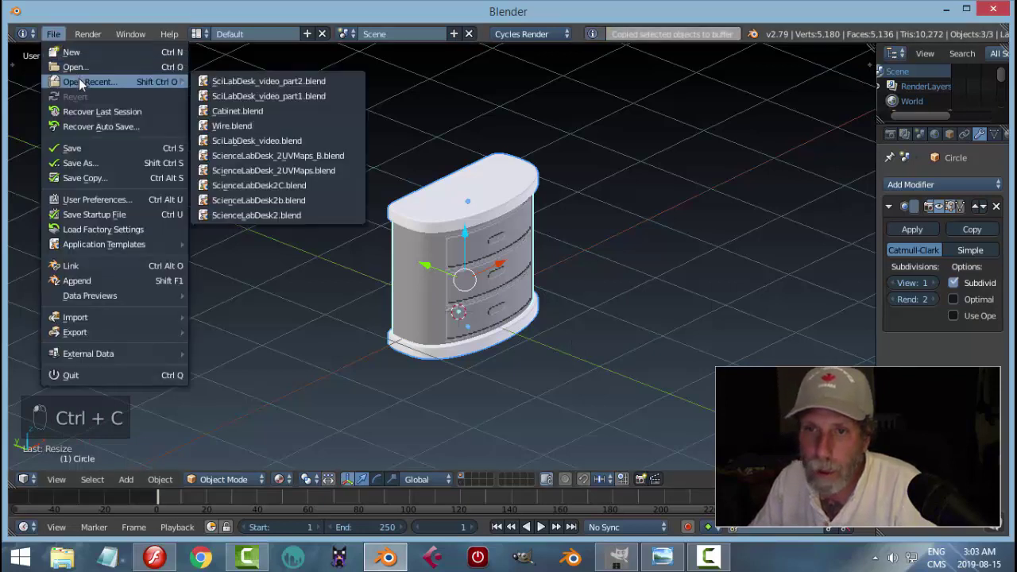
{"action": "left_click", "coordinate": [268, 96]}
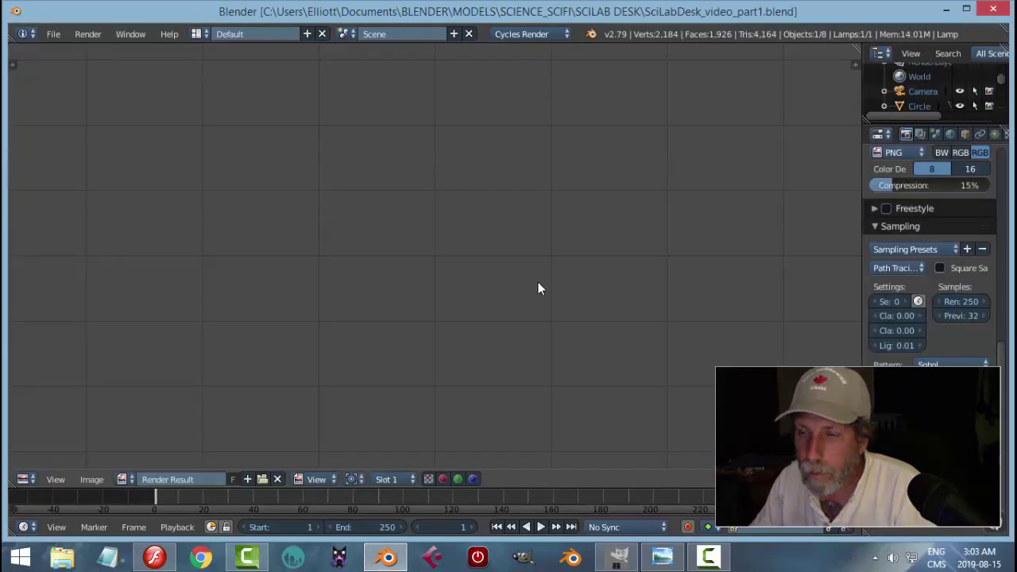
{"action": "left_click", "coordinate": [275, 479]}
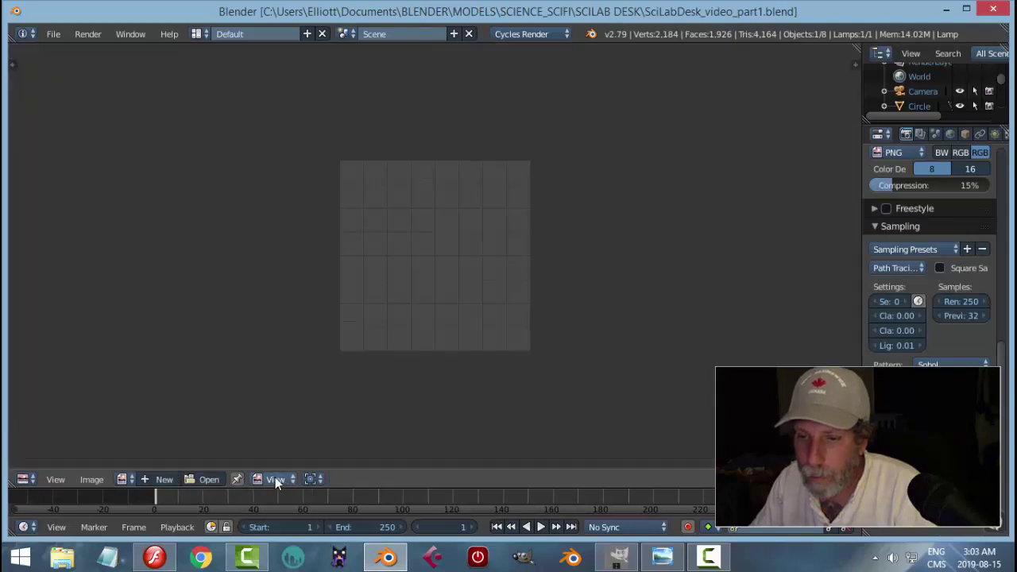
{"action": "left_click", "coordinate": [26, 480]}
{"action": "left_click", "coordinate": [47, 460]}
{"action": "key", "text": "KP_0"}
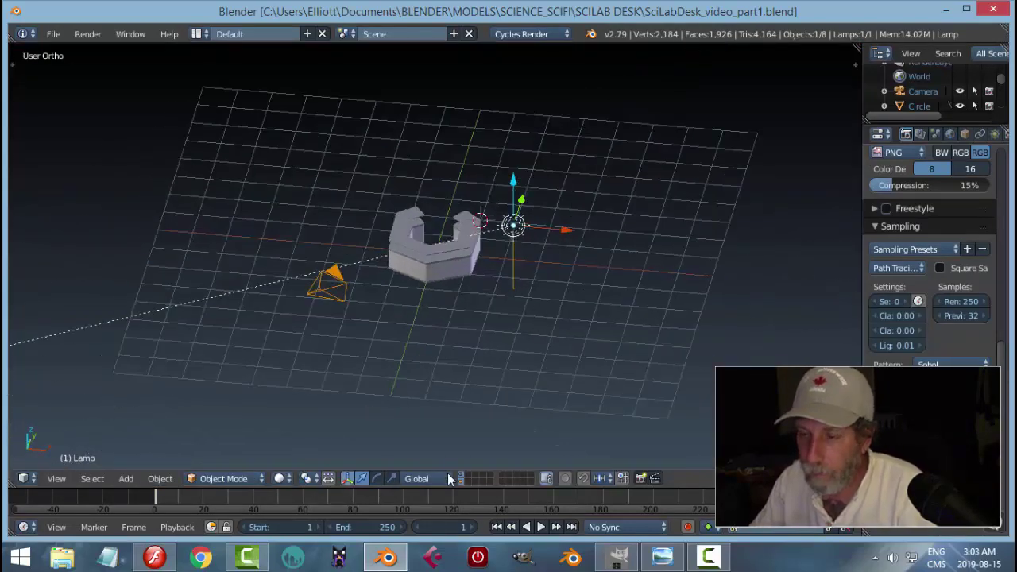
Paste the copied cabinet onto the empty second layer and move it about 3 units along the X axis.
{"action": "left_click", "coordinate": [467, 475]}
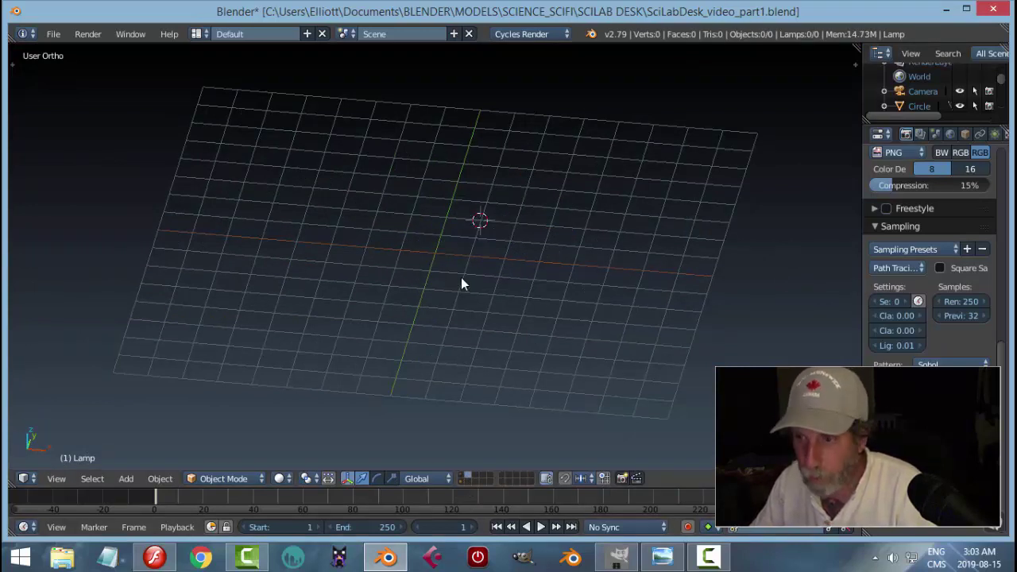
{"action": "key", "text": "ctrl+v"}
{"action": "key", "text": "g"}
{"action": "key", "text": "x"}
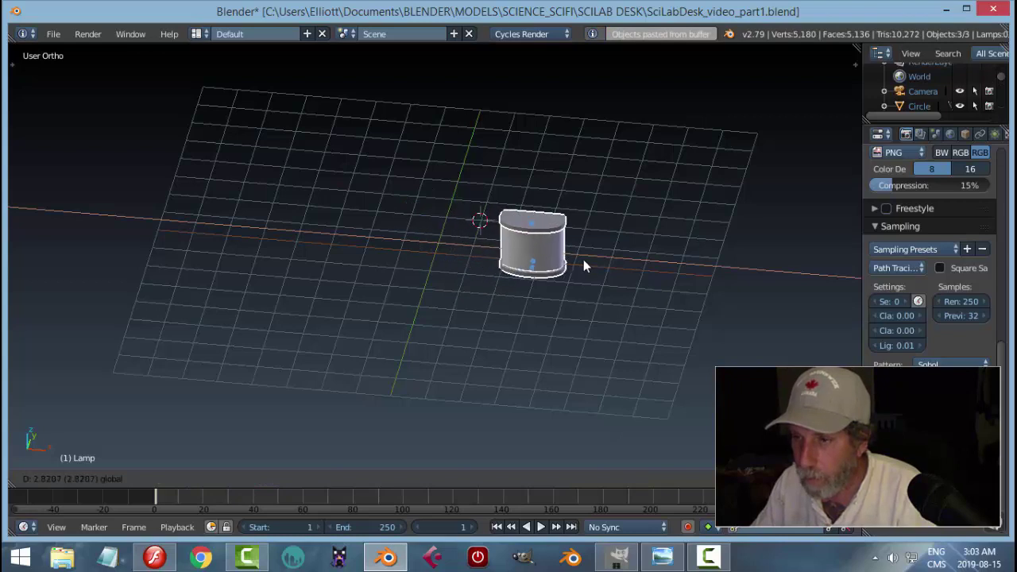
{"action": "left_click", "coordinate": [591, 262]}
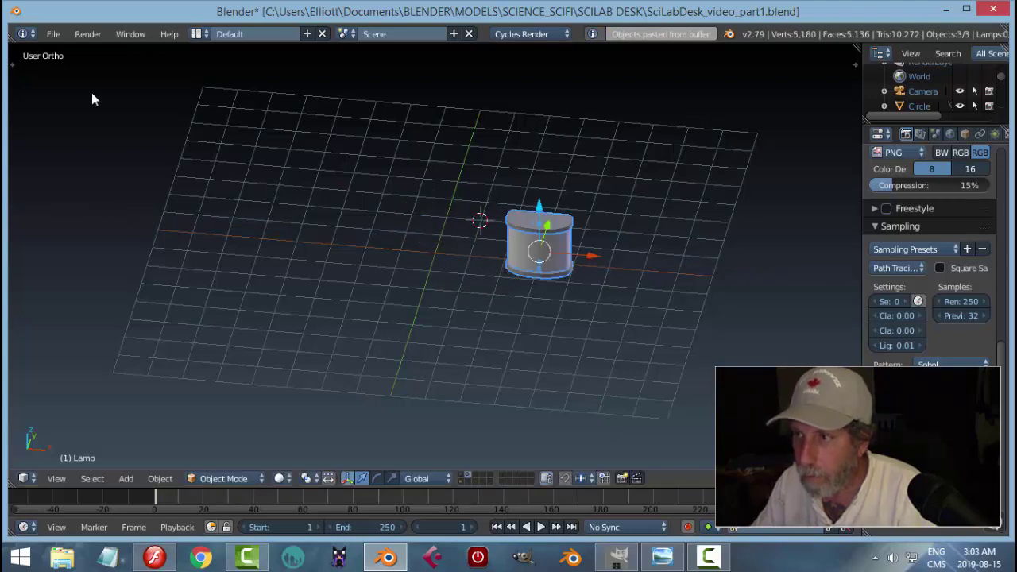
Save the scene as a Blender file named SciLabDesk_video_part2.blend, overwriting the existing file of that name.
{"action": "left_click", "coordinate": [53, 33]}
{"action": "left_click", "coordinate": [80, 163]}
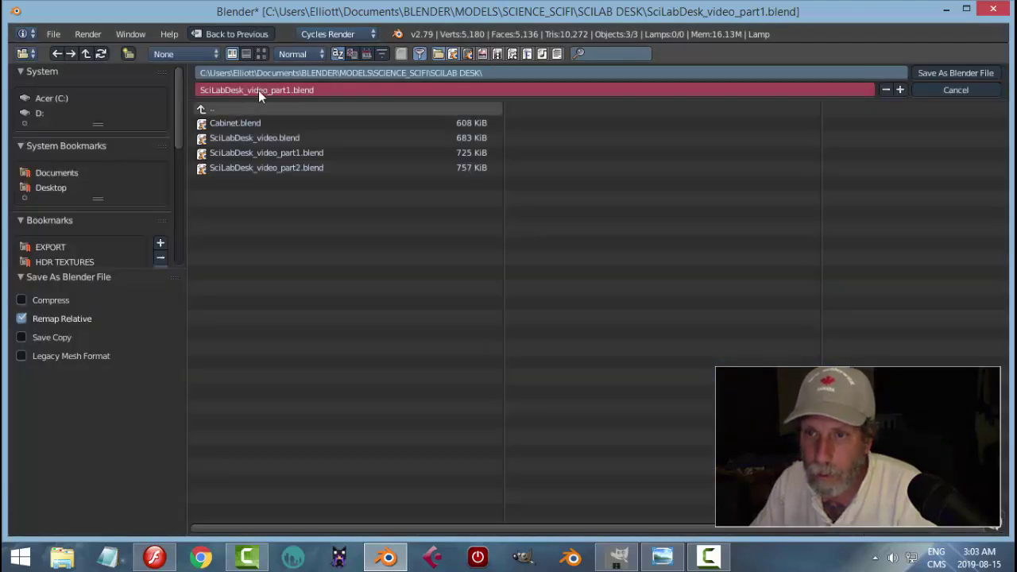
{"action": "left_click", "coordinate": [283, 89]}
{"action": "left_click", "coordinate": [291, 89]}
{"action": "key", "text": "BackSpace"}
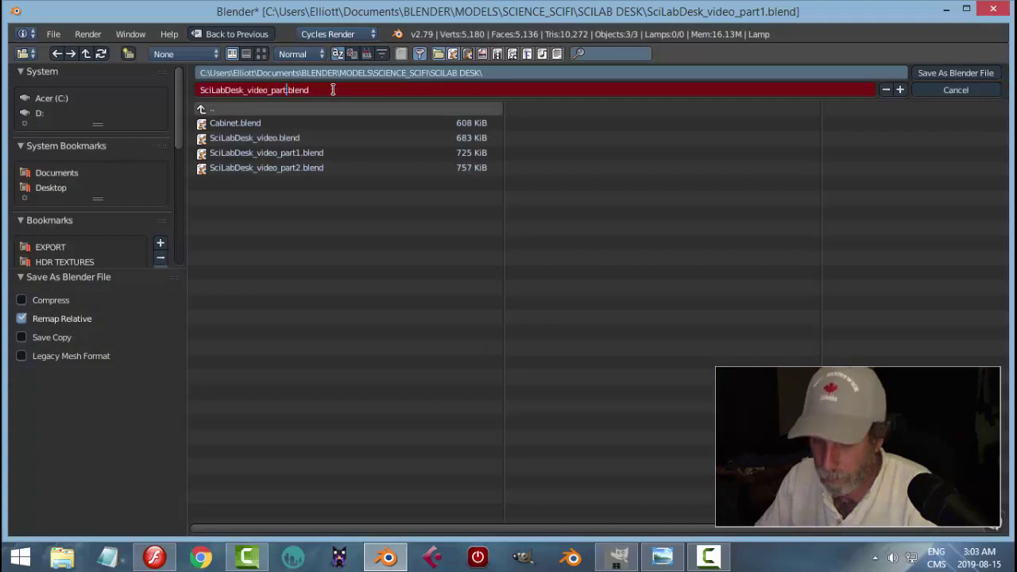
{"action": "type", "text": "2"}
{"action": "key", "text": "Return"}
{"action": "left_click", "coordinate": [956, 77]}
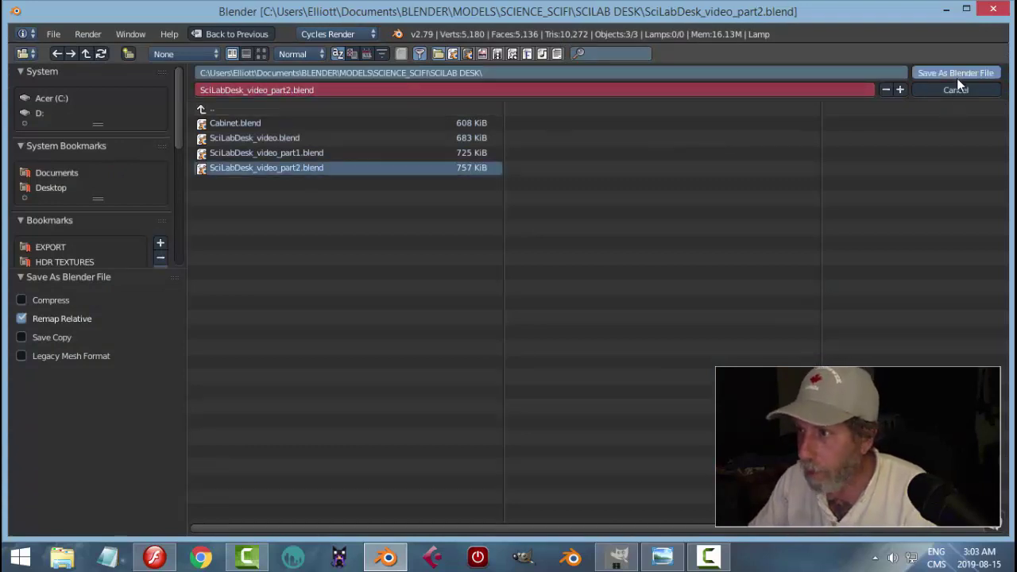
Scale the pasted cabinet down uniformly and show the desk's layer alongside it in front view.
{"action": "key", "text": "s"}
{"action": "left_click", "coordinate": [639, 288]}
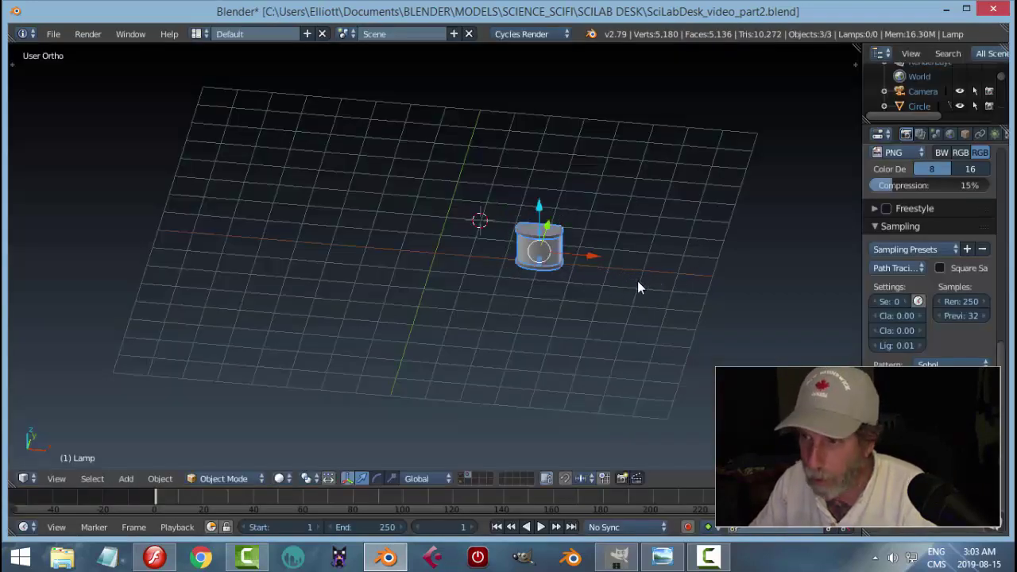
{"action": "left_click", "coordinate": [465, 477], "text": "shift"}
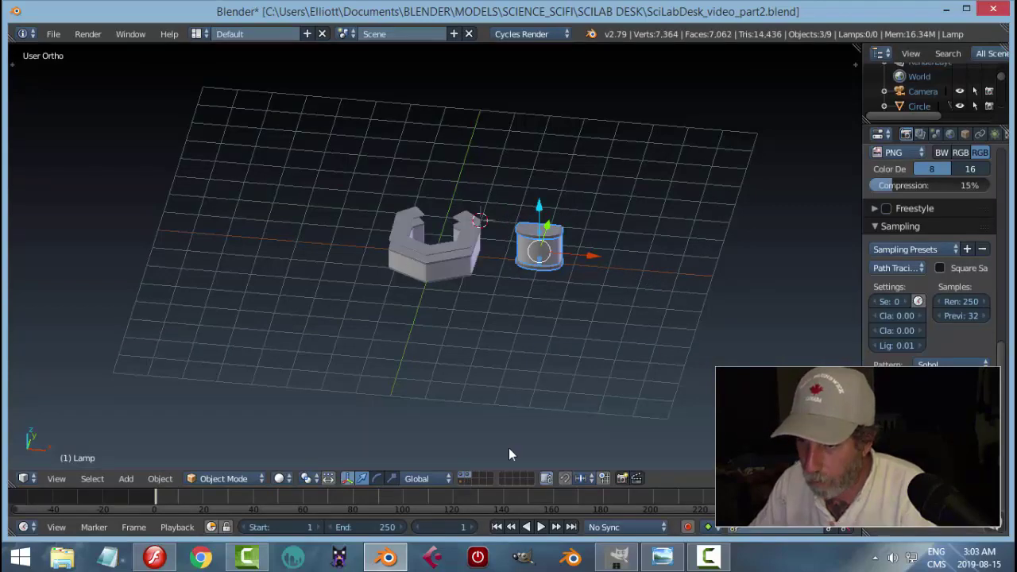
{"action": "key", "text": "KP_1"}
{"action": "scroll", "coordinate": [584, 390], "scroll_direction": "up", "scroll_amount": 4}
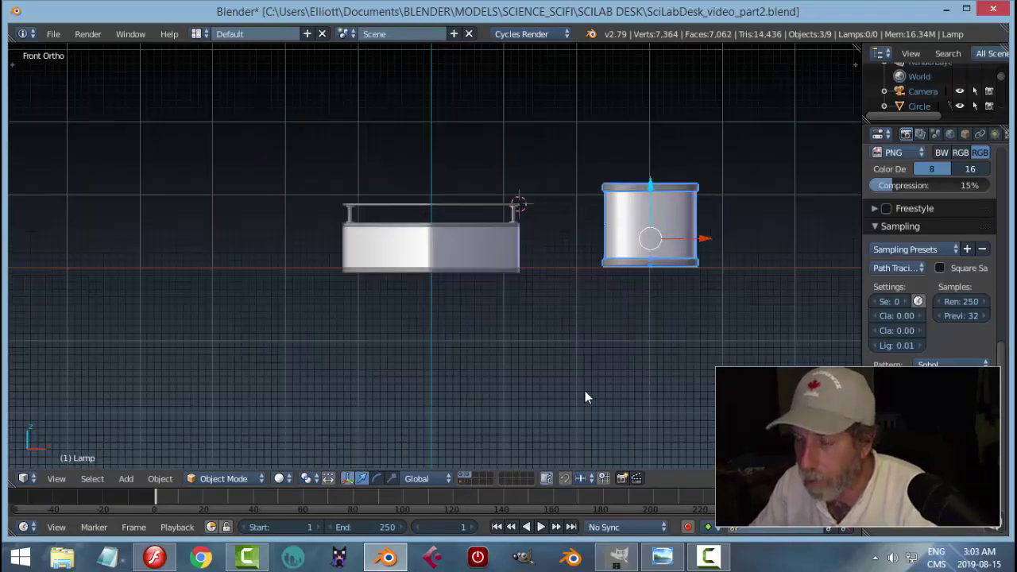
Lower the cabinet about 0.08 units to the desk's base level and scale it smaller.
{"action": "left_click", "coordinate": [652, 185]}
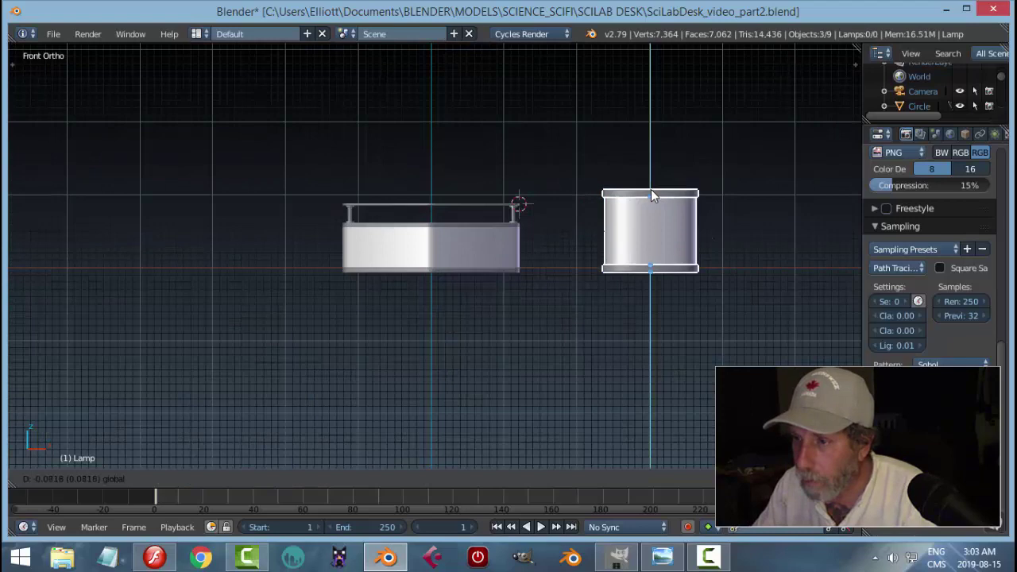
{"action": "left_click", "coordinate": [650, 189]}
{"action": "key", "text": "s"}
{"action": "left_click", "coordinate": [711, 240]}
Move the cabinet closer to the desk along the X axis and adjust its overall scale again.
{"action": "left_click_drag", "start_coordinate": [709, 240], "coordinate": [610, 252]}
{"action": "left_click_drag", "start_coordinate": [566, 196], "coordinate": [699, 313]}
{"action": "key", "text": "s"}
{"action": "left_click", "coordinate": [663, 259]}
Position the cabinet just off the desk's front corner on the positive X side, checking its placement through the camera.
{"action": "key", "text": "KP_0"}
{"action": "left_click_drag", "start_coordinate": [772, 248], "coordinate": [746, 254]}
{"action": "key", "text": "KP_1"}
{"action": "key", "text": "KP_7"}
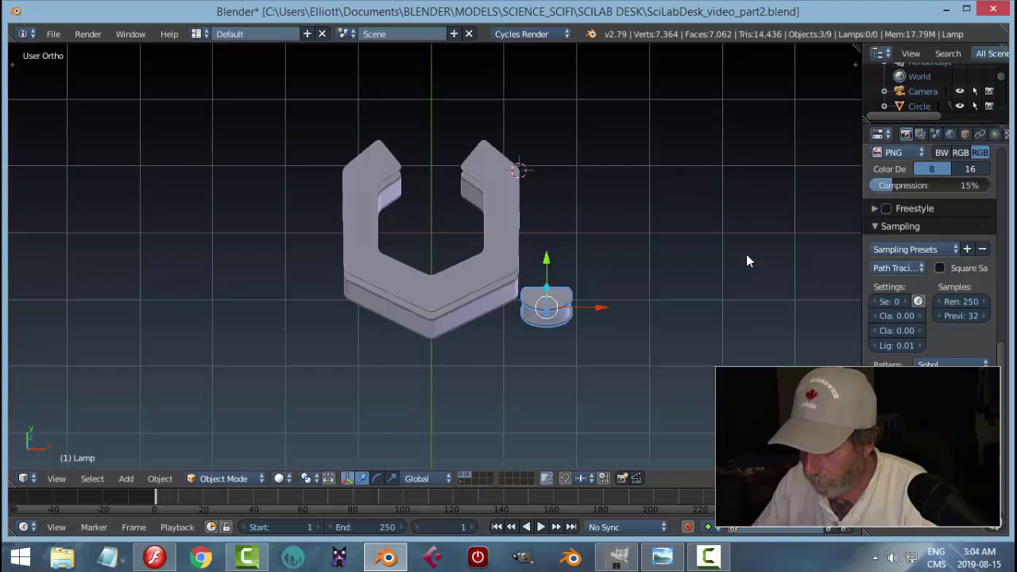
{"action": "key", "text": "g"}
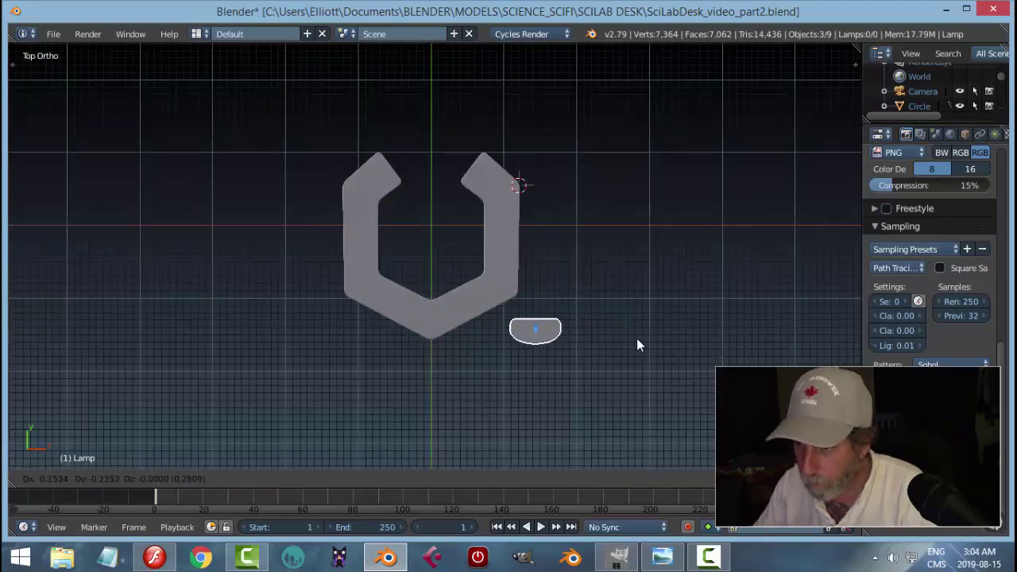
{"action": "left_click", "coordinate": [633, 339]}
{"action": "key", "text": "r"}
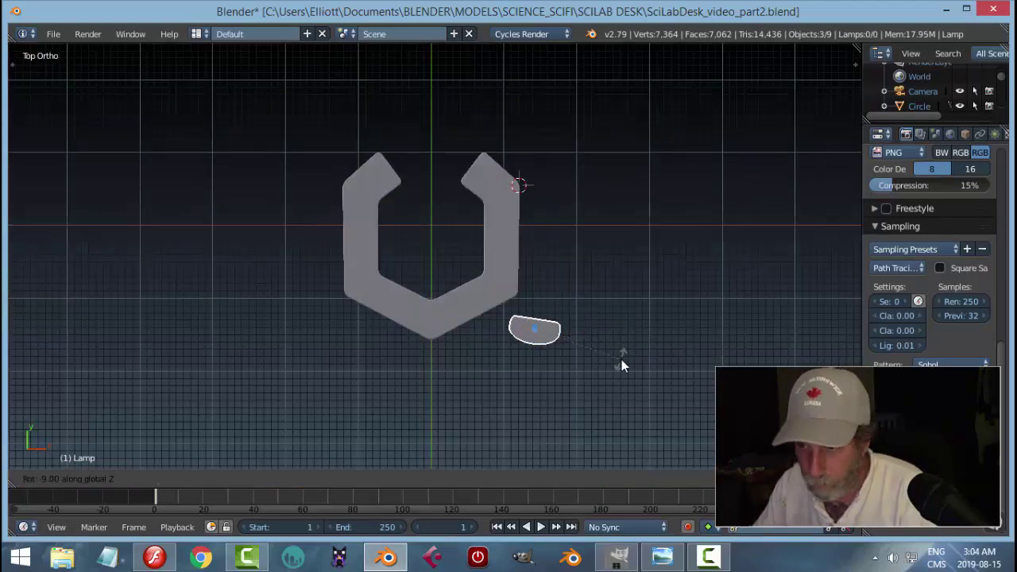
{"action": "right_click", "coordinate": [614, 365]}
{"action": "key", "text": "KP_0"}
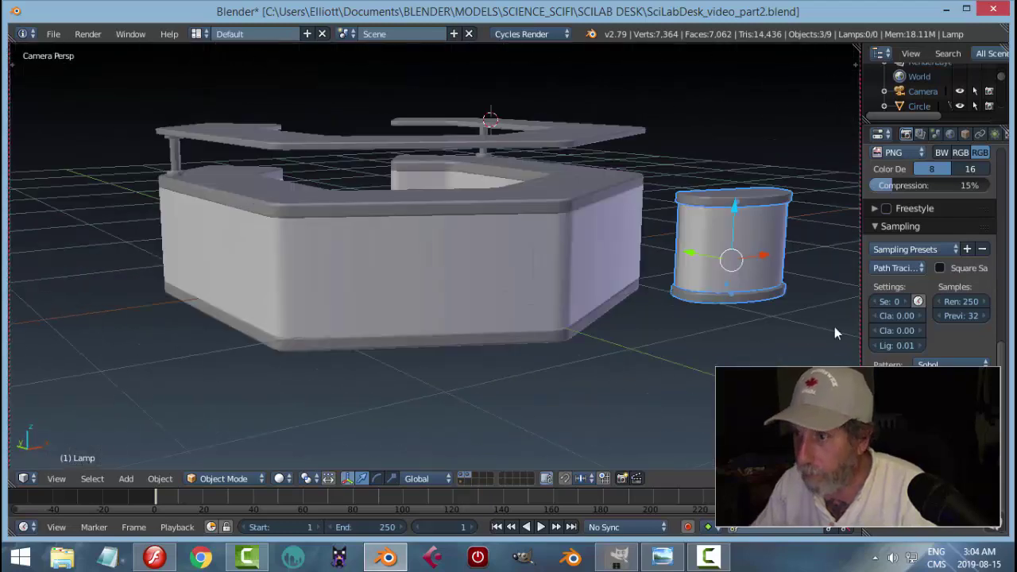
Show the lamp's layer as well and check the lit desk and cabinet in rendered preview.
{"action": "key", "text": "shift+z"}
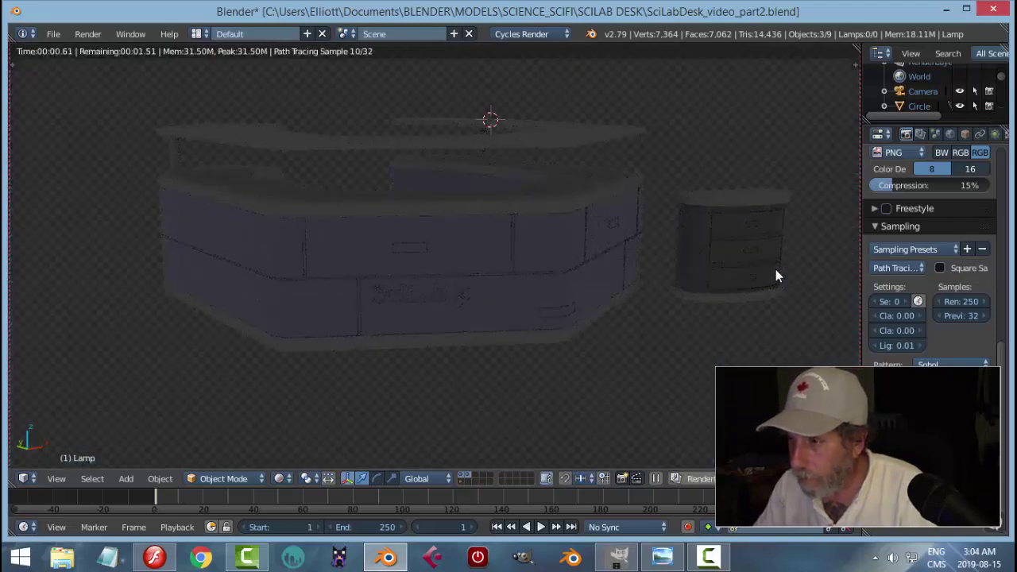
{"action": "key", "text": "shift+z"}
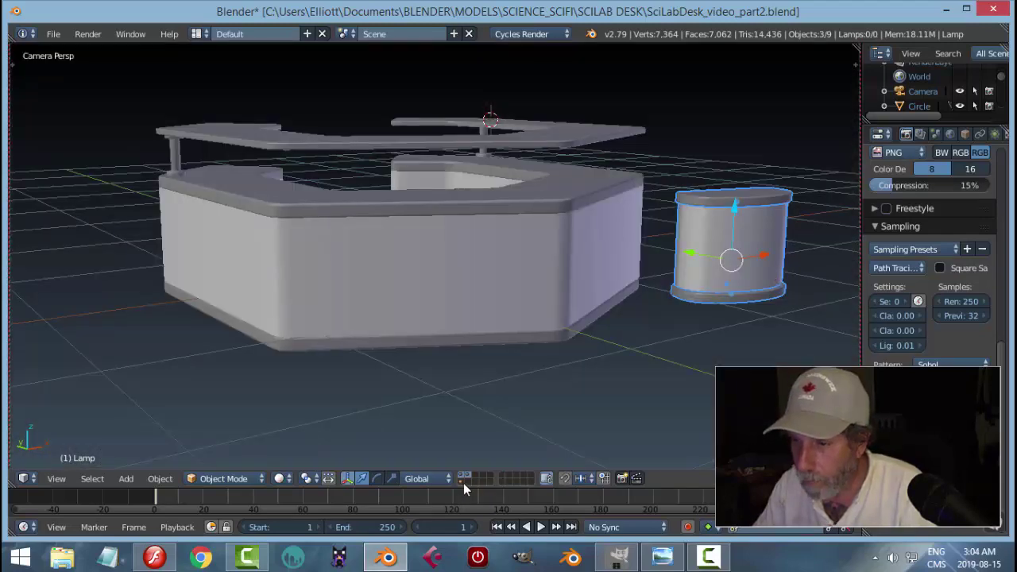
{"action": "key", "text": "shift+z"}
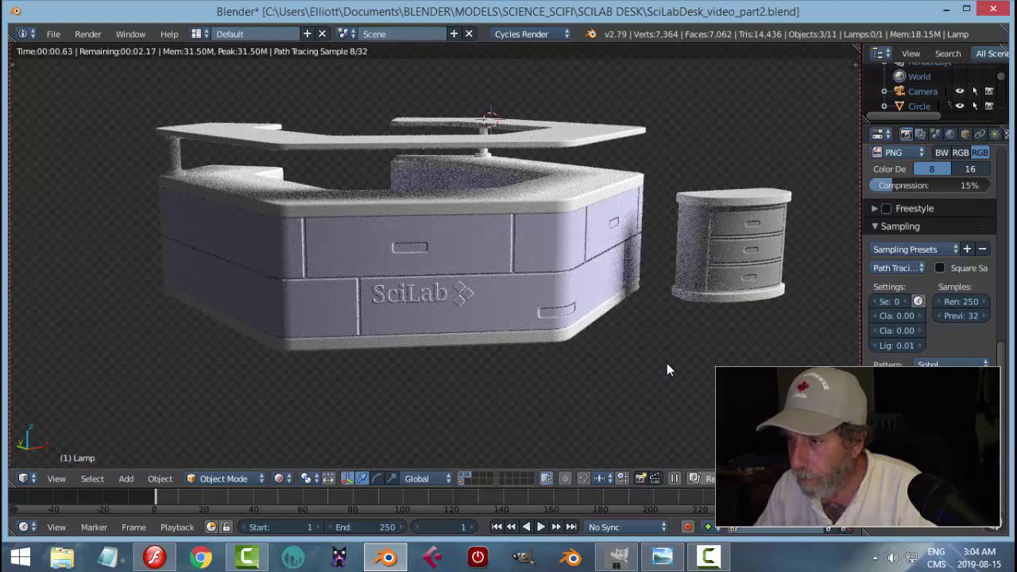
{"action": "key", "text": "shift+z"}
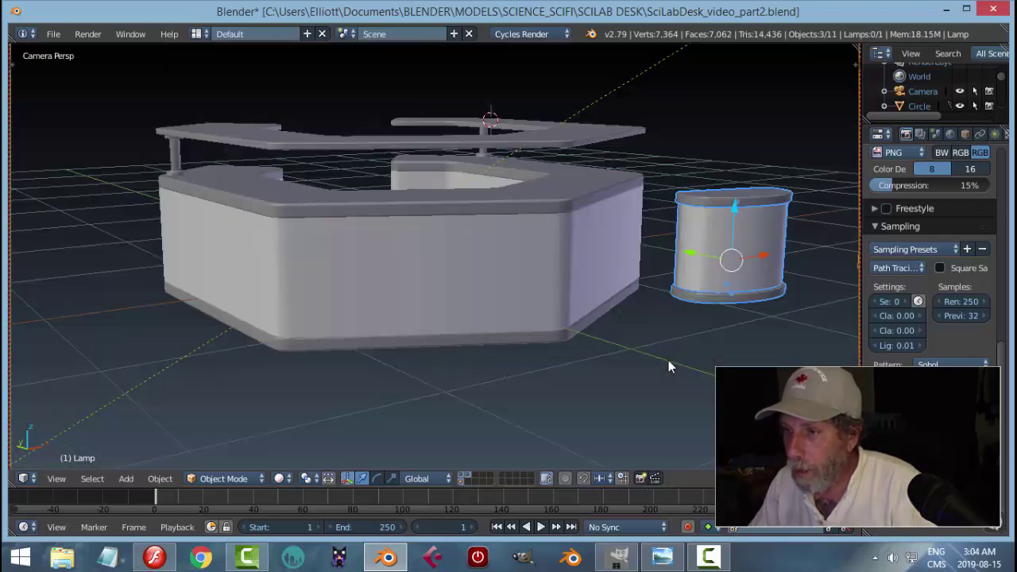
Look up the hex base color of the desk body's material.
{"action": "right_click", "coordinate": [583, 270]}
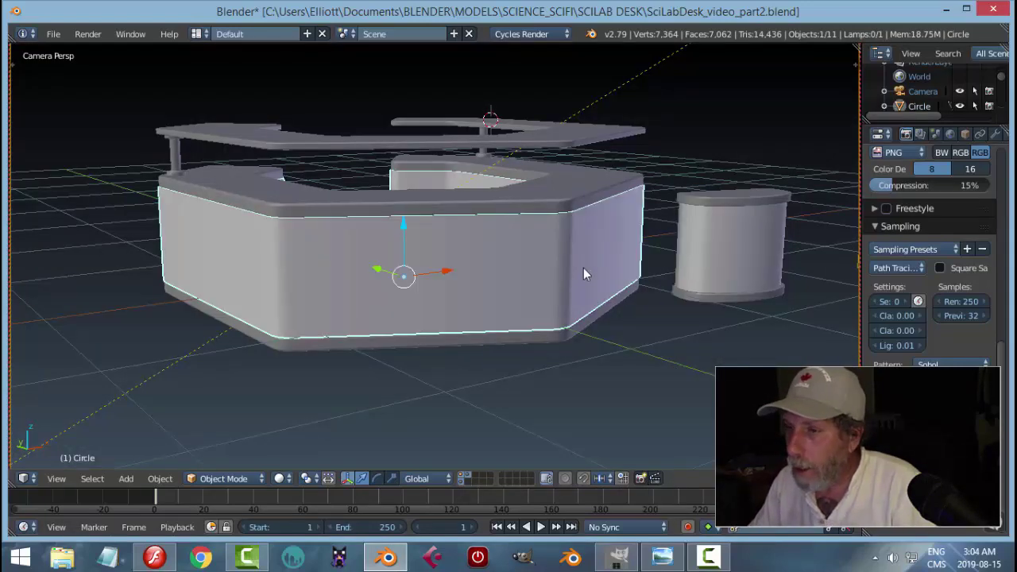
{"action": "scroll", "coordinate": [985, 135], "scroll_direction": "down", "scroll_amount": 2}
{"action": "left_click", "coordinate": [994, 134]}
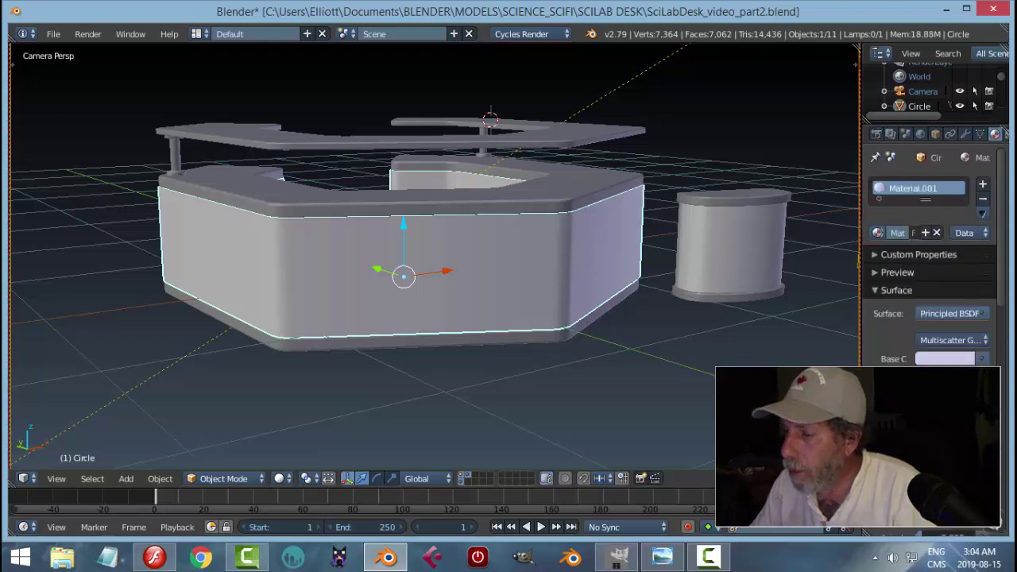
{"action": "left_click", "coordinate": [954, 361]}
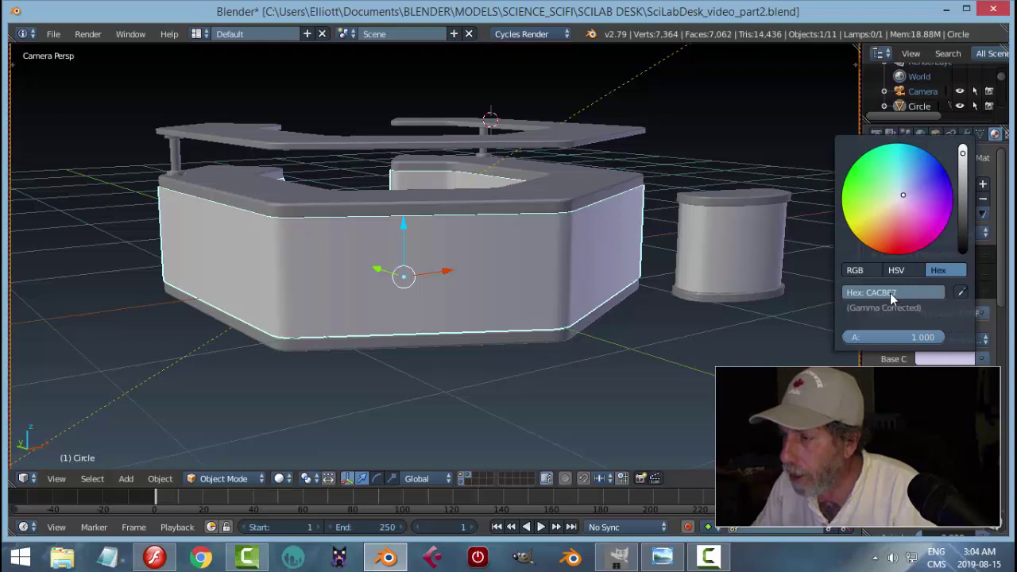
Set the cabinet body's base color to hex CACBE7 to match the desk and check it in rendered preview.
{"action": "right_click", "coordinate": [751, 253]}
{"action": "left_click", "coordinate": [936, 358]}
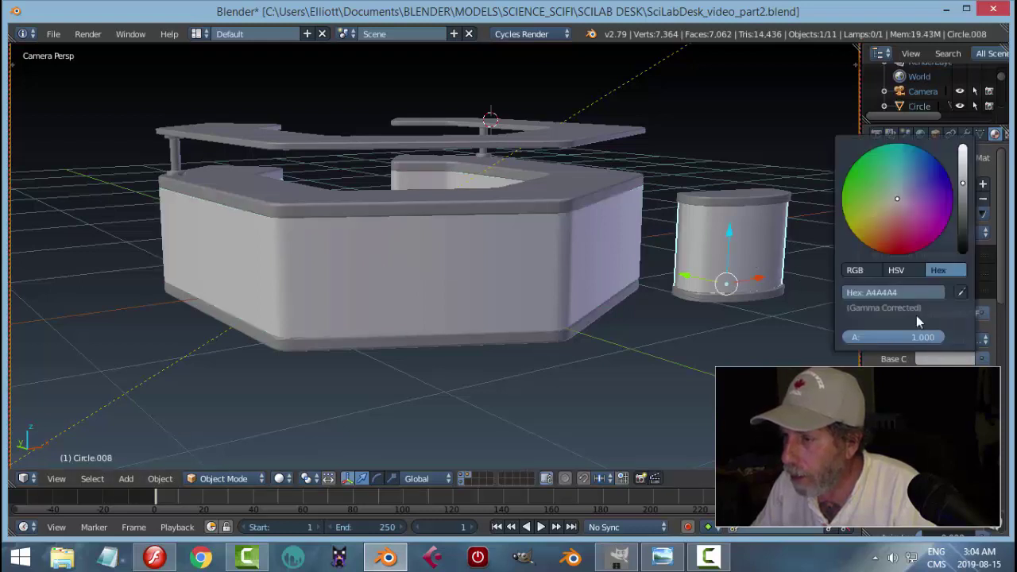
{"action": "left_click", "coordinate": [909, 293]}
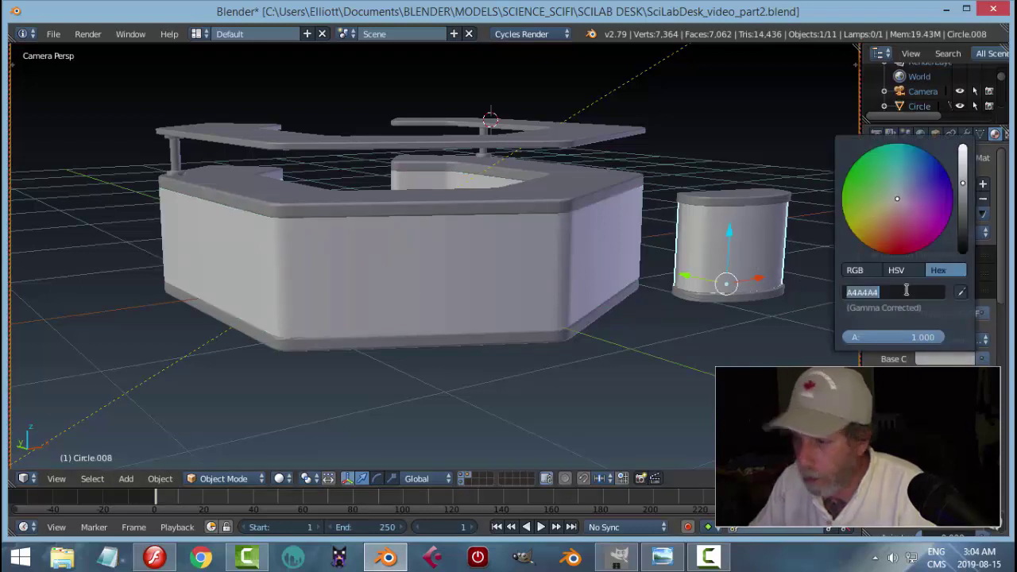
{"action": "type", "text": "CACB"}
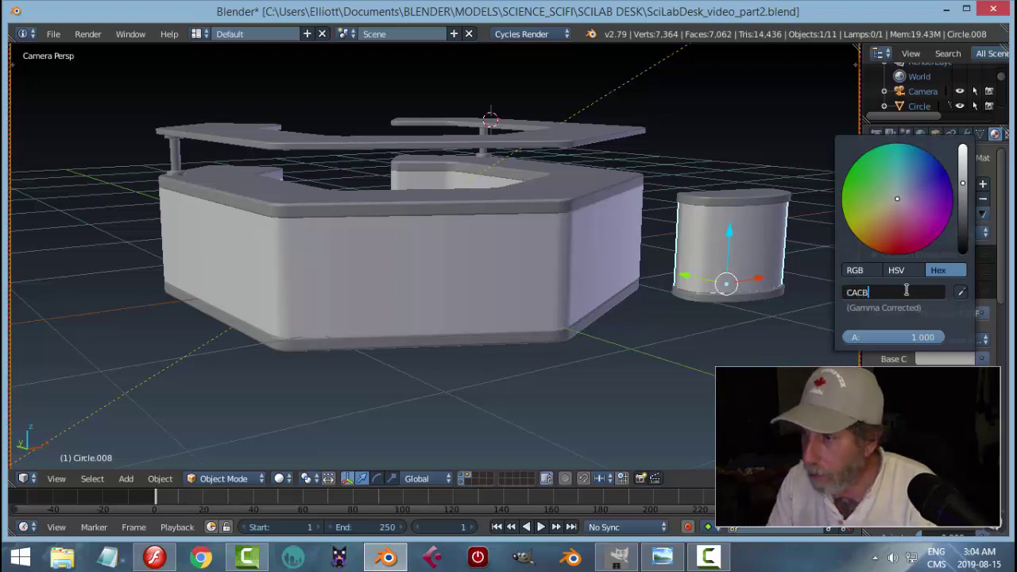
{"action": "type", "text": "E7"}
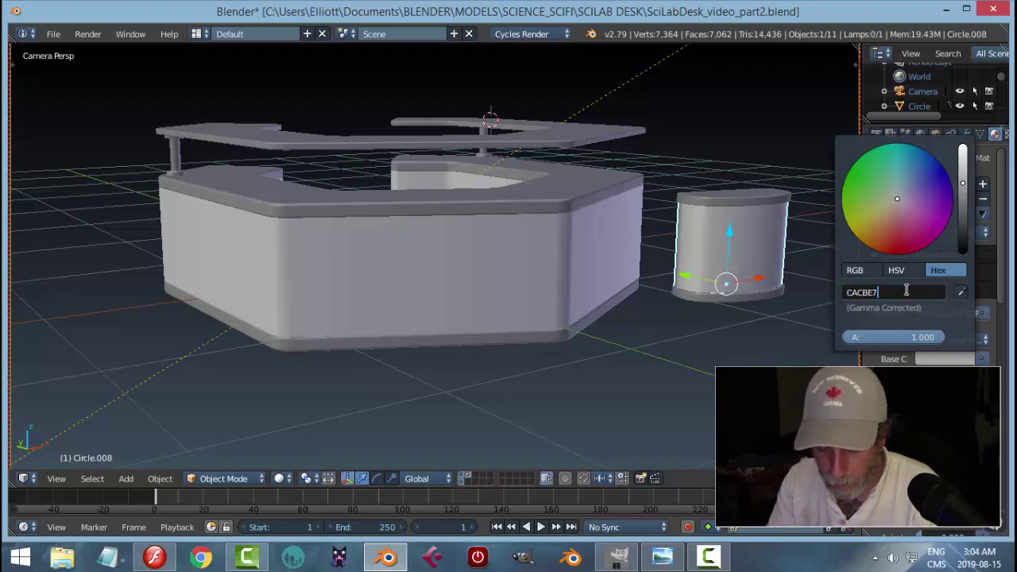
{"action": "key", "text": "Return"}
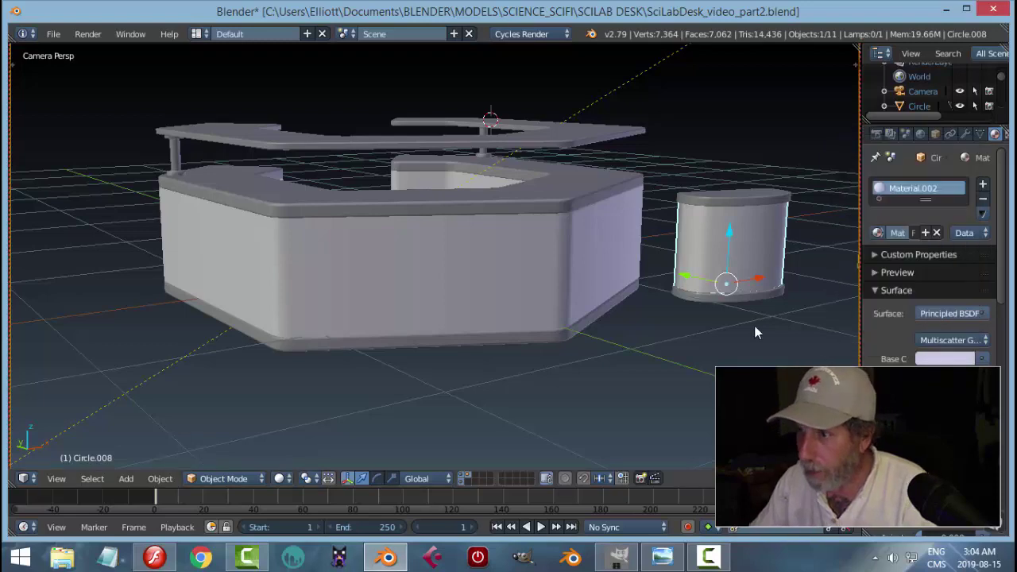
{"action": "key", "text": "shift+z"}
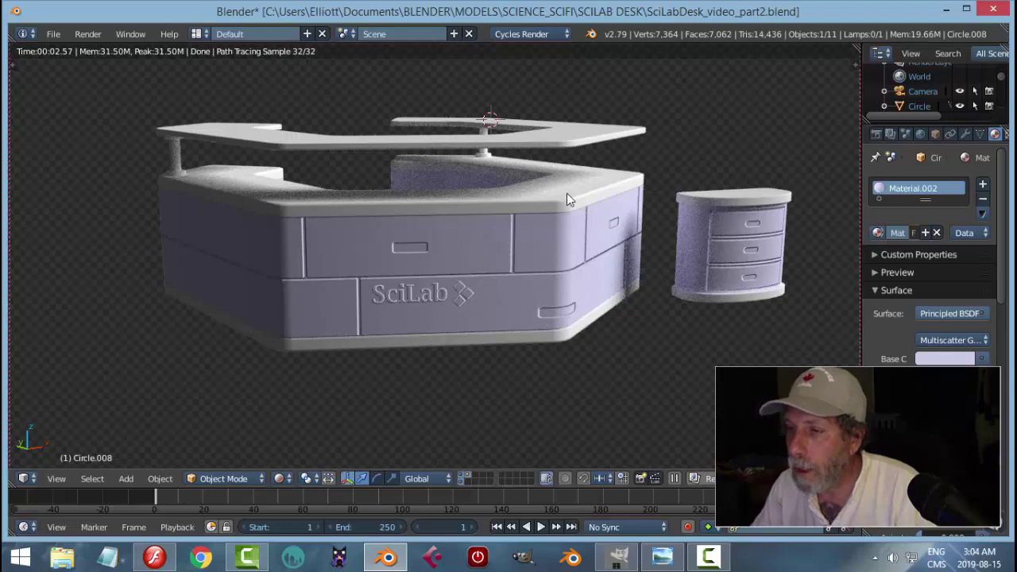
{"action": "key", "text": "shift+z"}
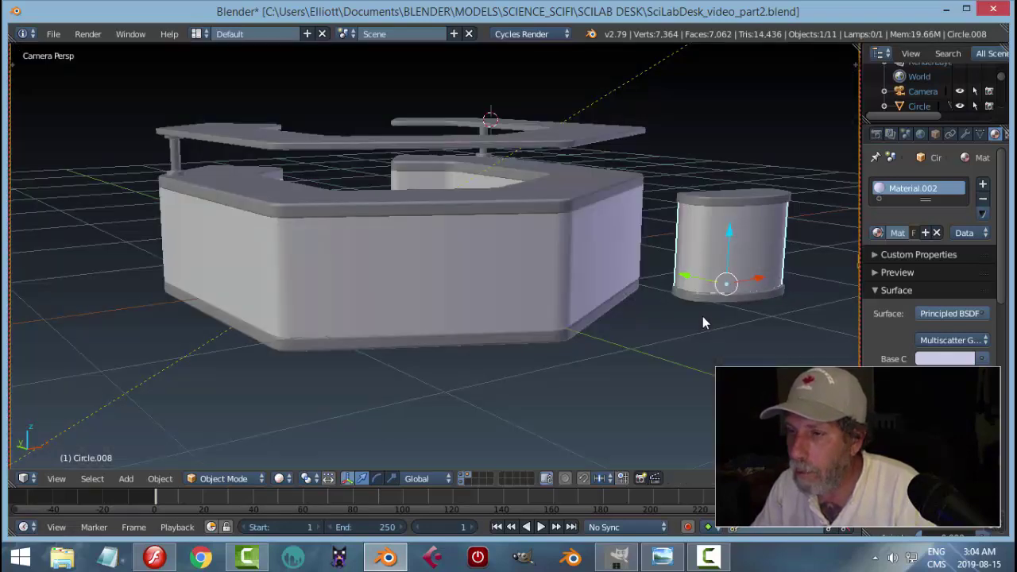
Save the file, render the camera image of the desk and cabinet, and return to the 3D view.
{"action": "key", "text": "ctrl+s"}
{"action": "left_click", "coordinate": [703, 316]}
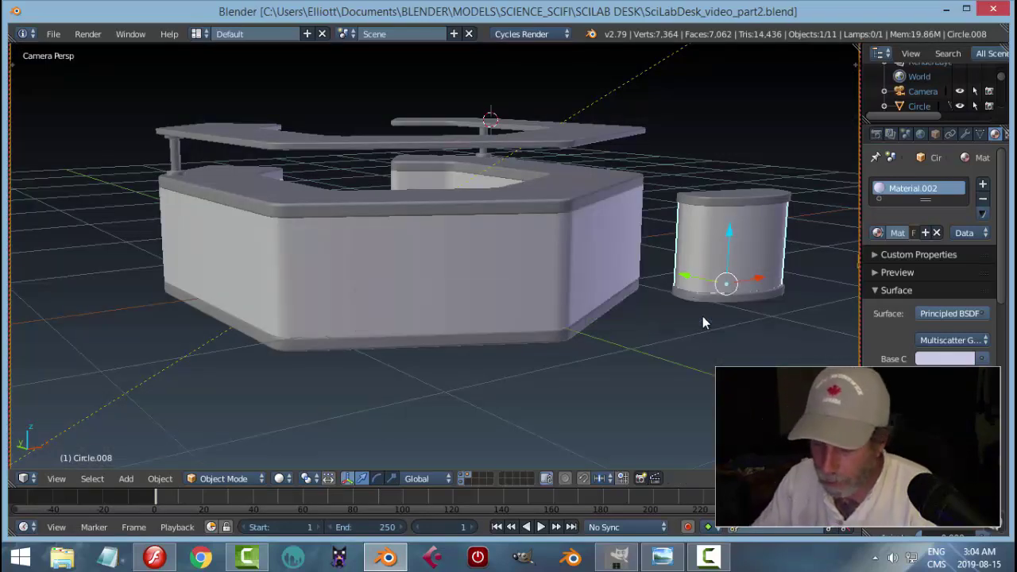
{"action": "key", "text": "F12"}
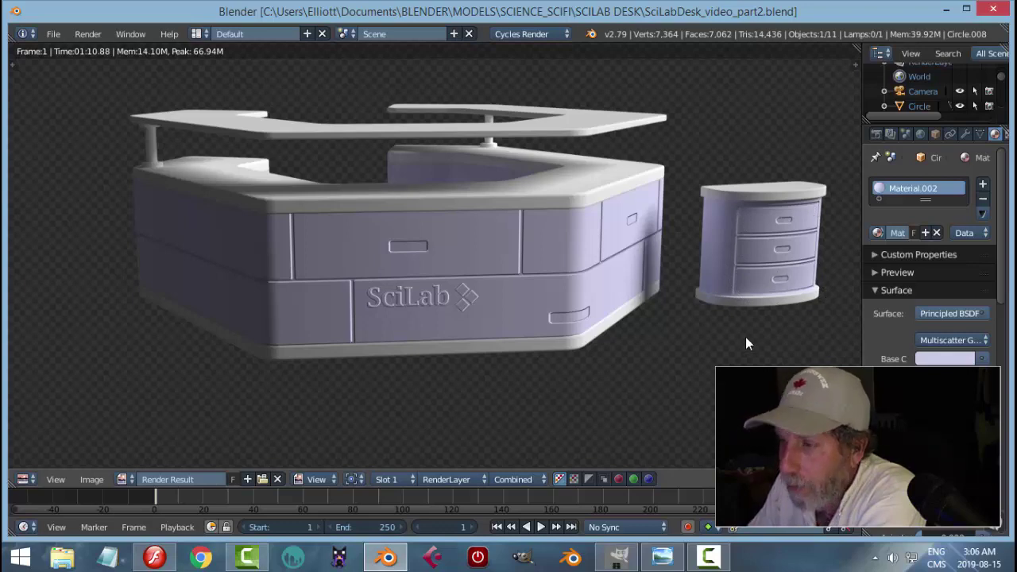
{"action": "key", "text": "Escape"}
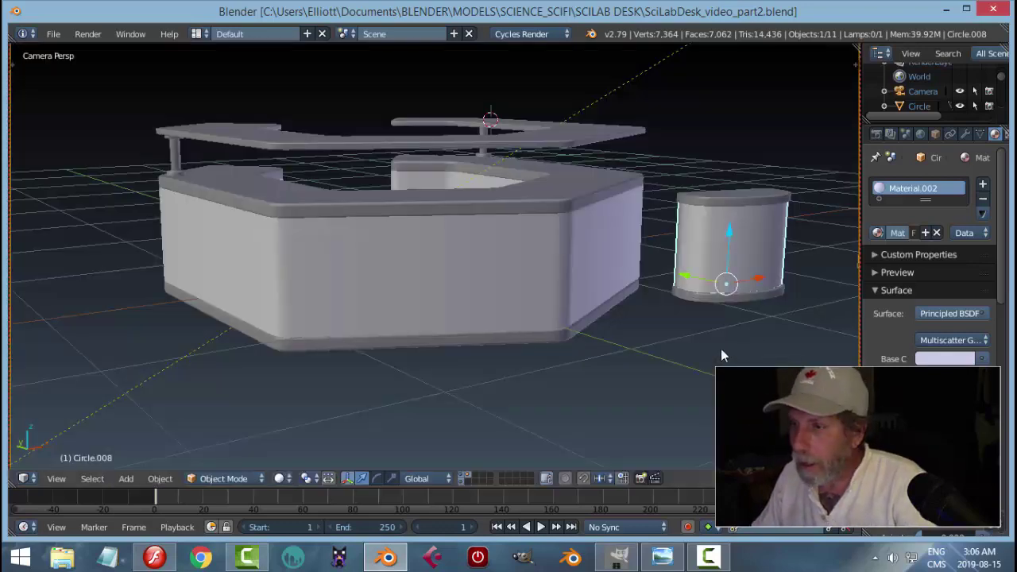
{"action": "key", "text": "KP_5"}
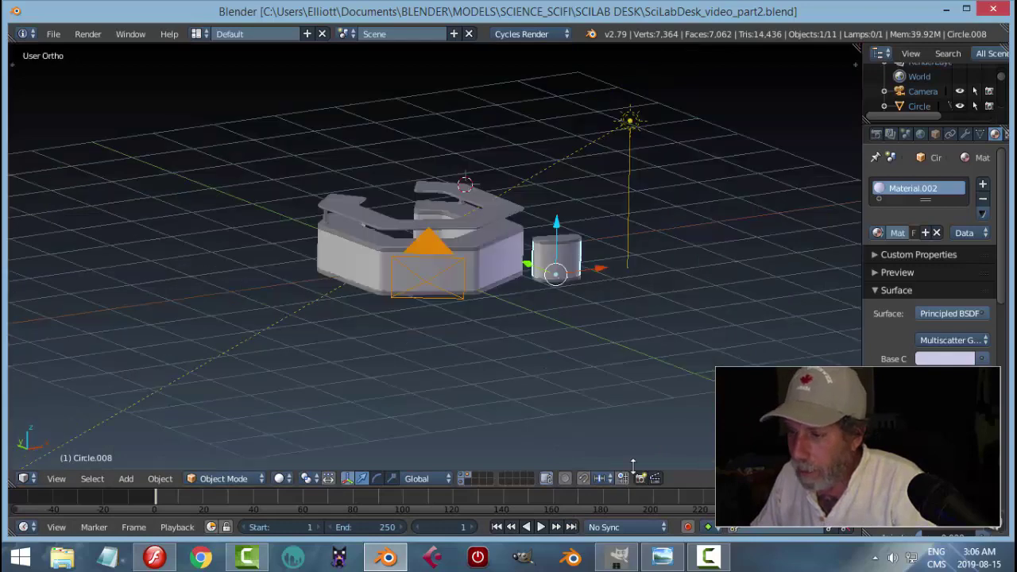
{"action": "key", "text": "KP_7"}
Switch to Macromedia Flash, lock Layer 4, and inspect the black drawer shapes on Layer 2 before locking it again.
{"action": "left_click", "coordinate": [154, 556]}
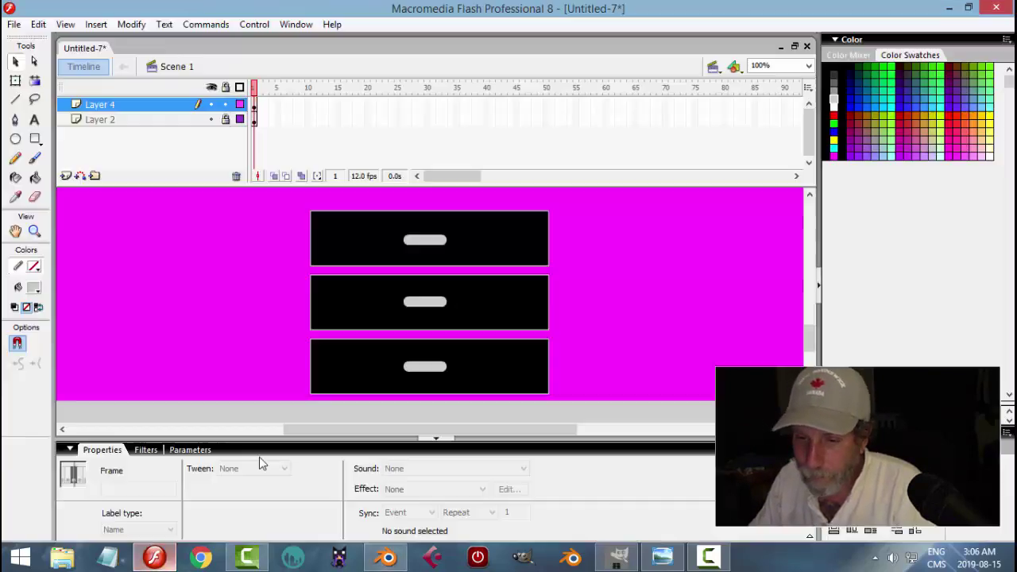
{"action": "left_click", "coordinate": [225, 104]}
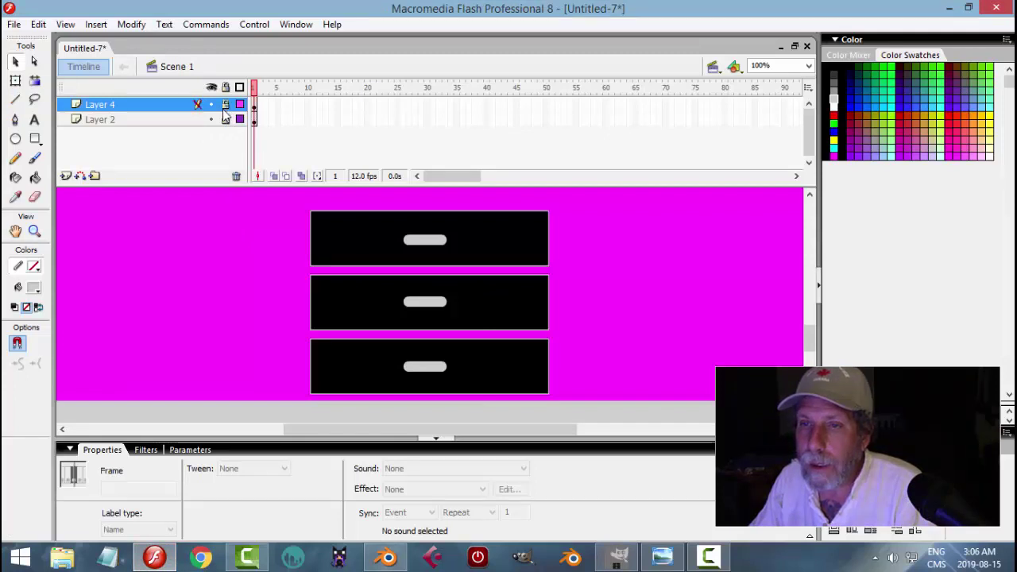
{"action": "left_click", "coordinate": [186, 119]}
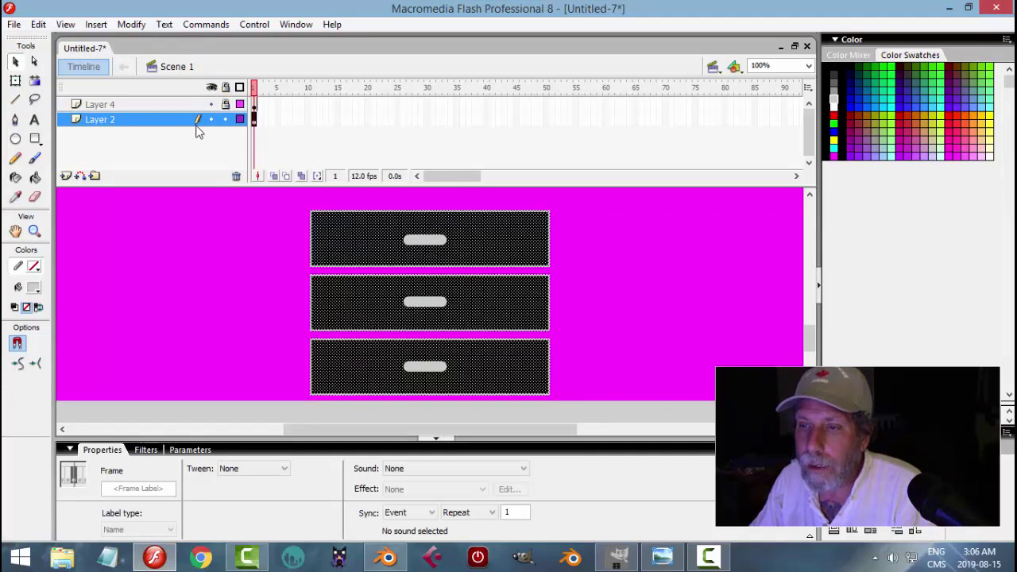
{"action": "left_click", "coordinate": [626, 260]}
{"action": "left_click", "coordinate": [520, 244]}
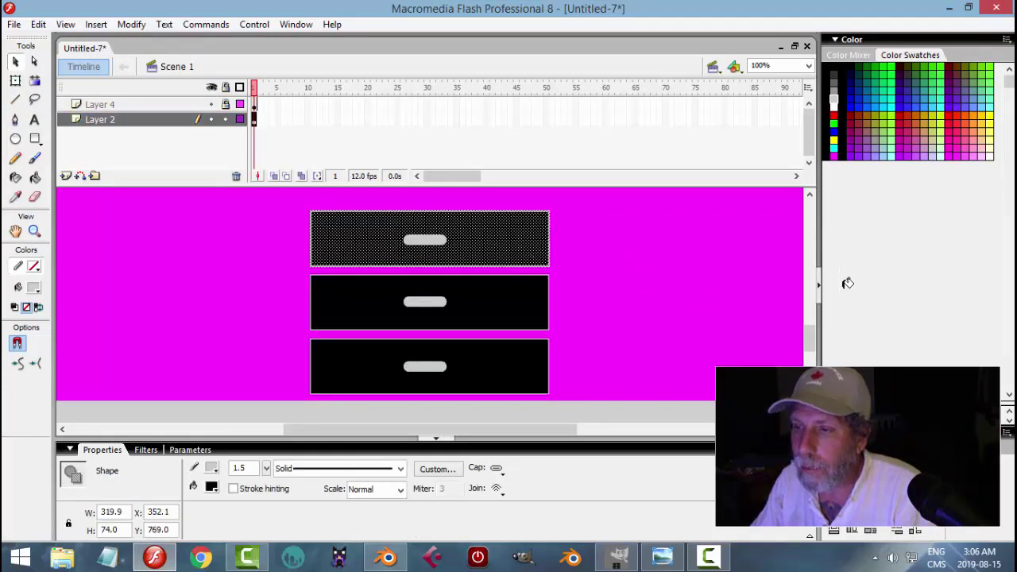
{"action": "left_click", "coordinate": [225, 119]}
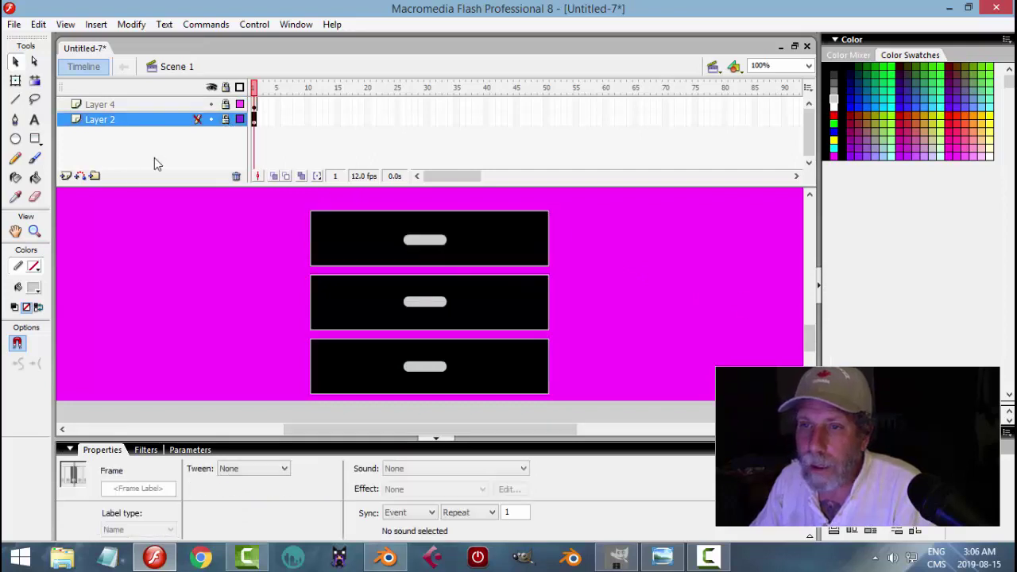
Add a layer below Layer 2 and place the SciLabDesk_CabinetUV.png bitmap on it at X 0, Y 0.
{"action": "left_click", "coordinate": [66, 176]}
{"action": "left_click_drag", "start_coordinate": [168, 127], "coordinate": [172, 147]}
{"action": "key", "text": "ctrl+l"}
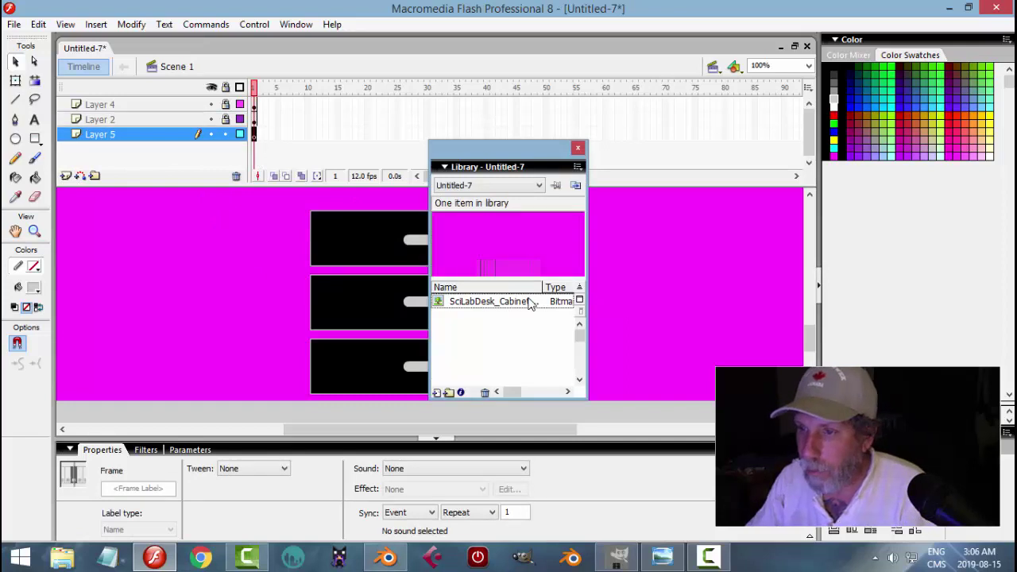
{"action": "left_click_drag", "start_coordinate": [492, 301], "coordinate": [374, 279]}
{"action": "left_click", "coordinate": [578, 148]}
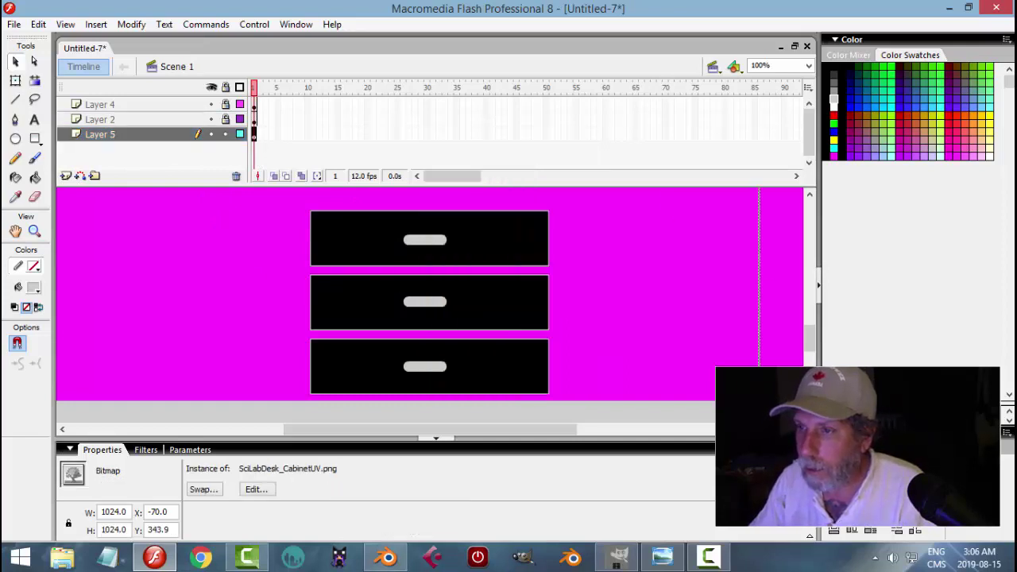
{"action": "type", "text": "0"}
{"action": "key", "text": "Tab"}
{"action": "type", "text": "0"}
{"action": "key", "text": "Return"}
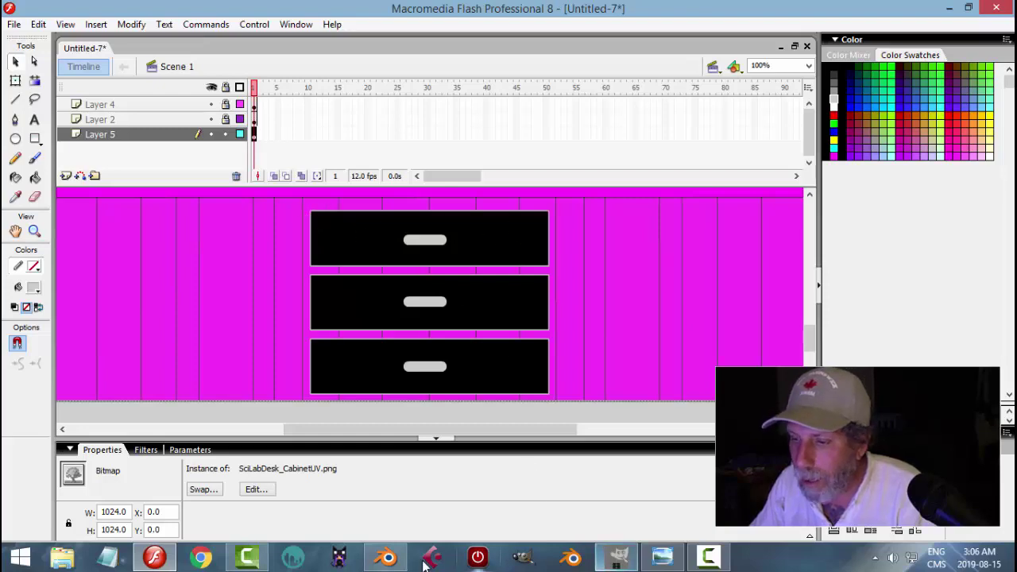
Switch to Blender to examine the cabinet's drawers in the rendered image, and return to Flash.
{"action": "left_click", "coordinate": [386, 556]}
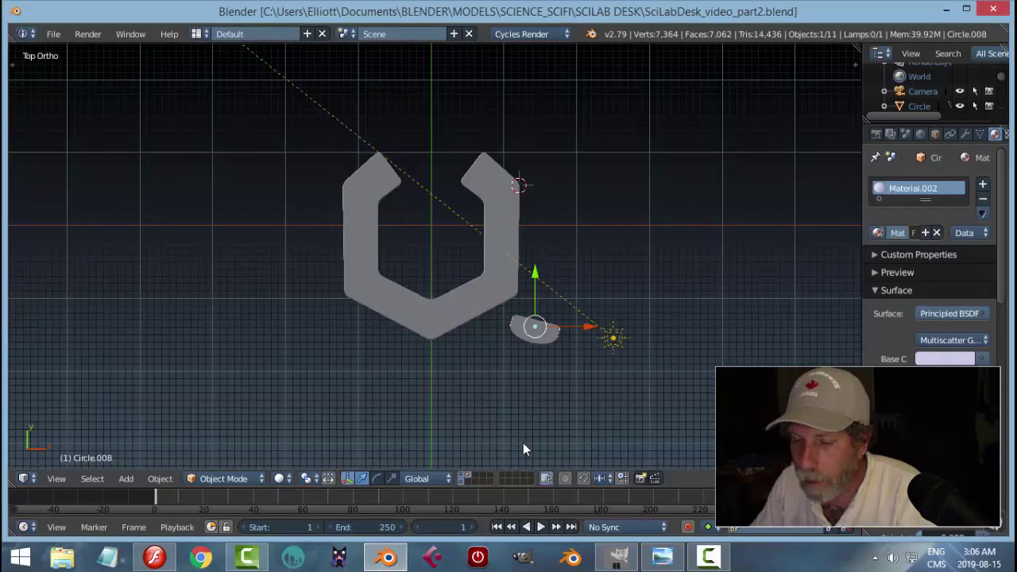
{"action": "left_click", "coordinate": [88, 34]}
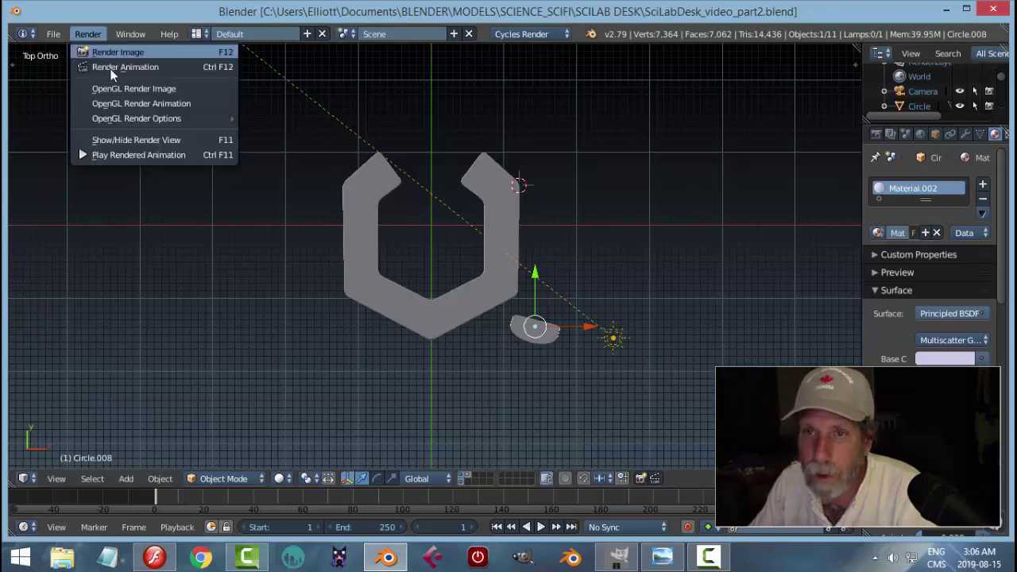
{"action": "left_click", "coordinate": [120, 136]}
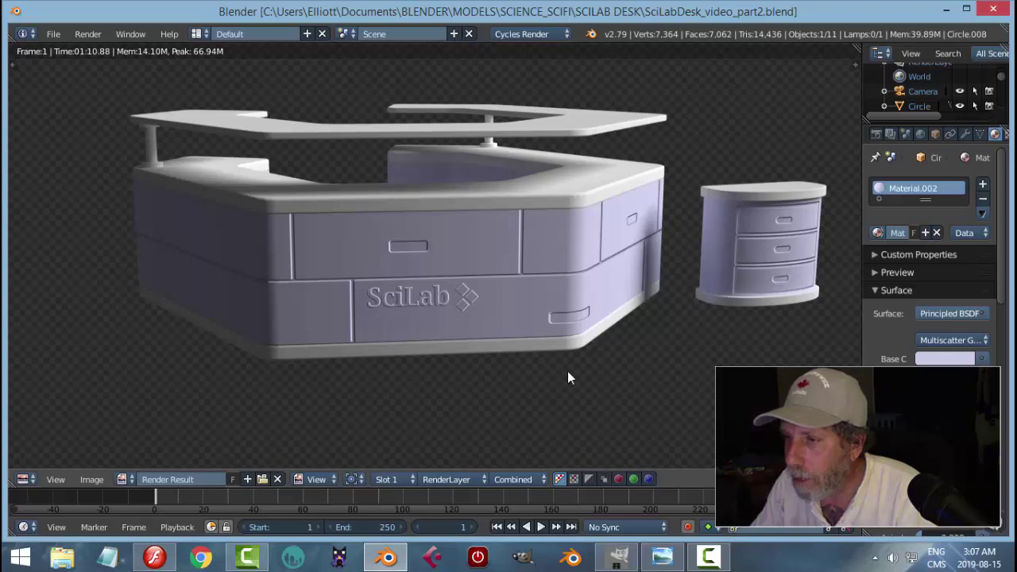
{"action": "left_click", "coordinate": [154, 556]}
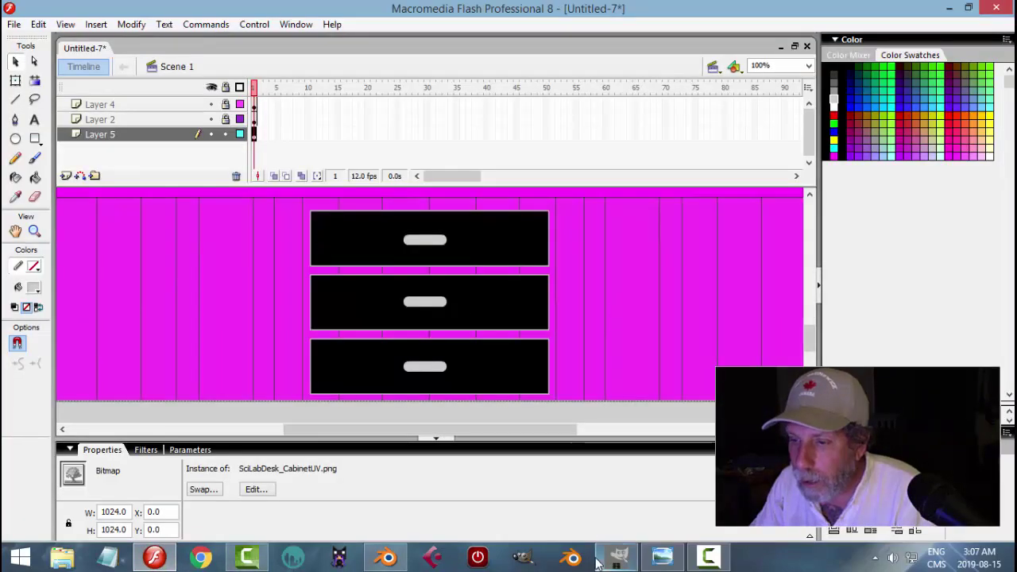
{"action": "left_click", "coordinate": [387, 556]}
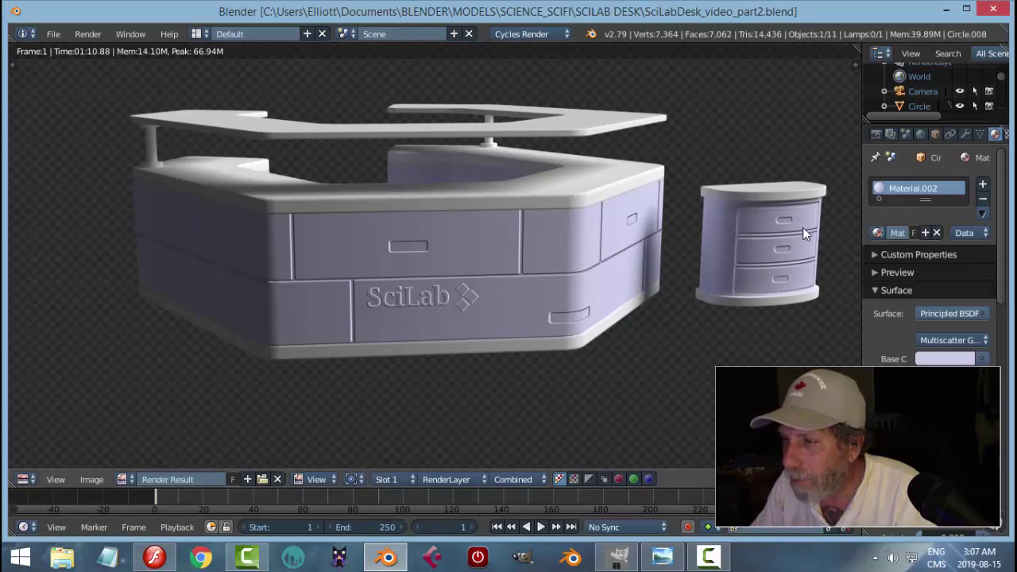
{"action": "left_click", "coordinate": [155, 556]}
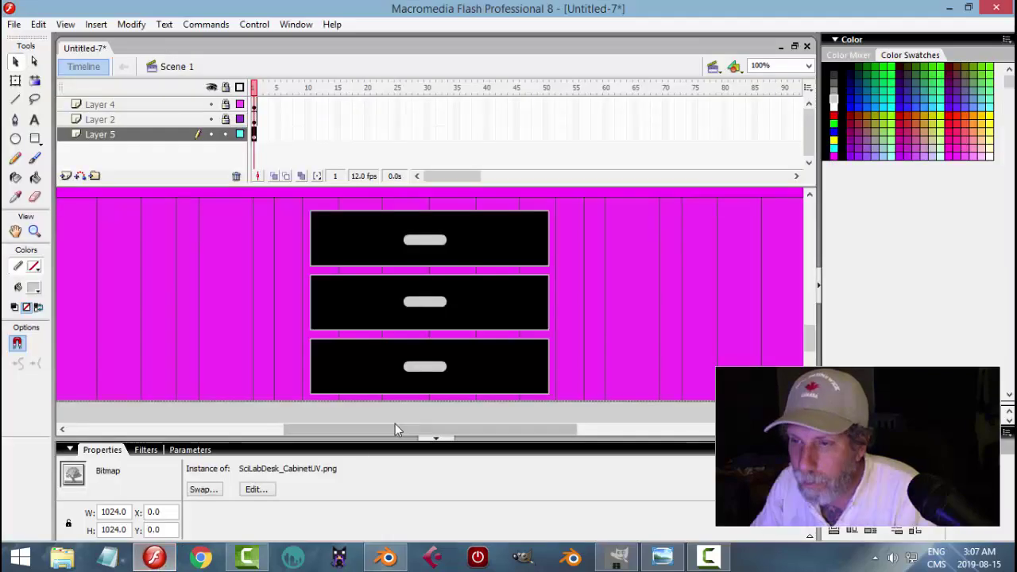
Lock the UV bitmap layer, unlock Layer 2, and slightly reduce the top drawer rectangle's height about its center.
{"action": "left_click", "coordinate": [226, 135]}
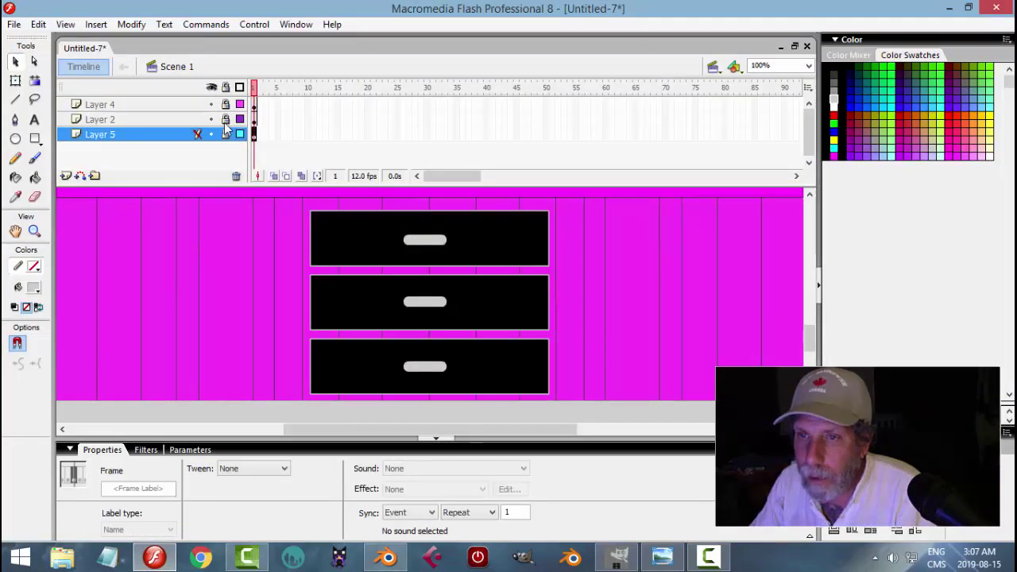
{"action": "left_click", "coordinate": [532, 240]}
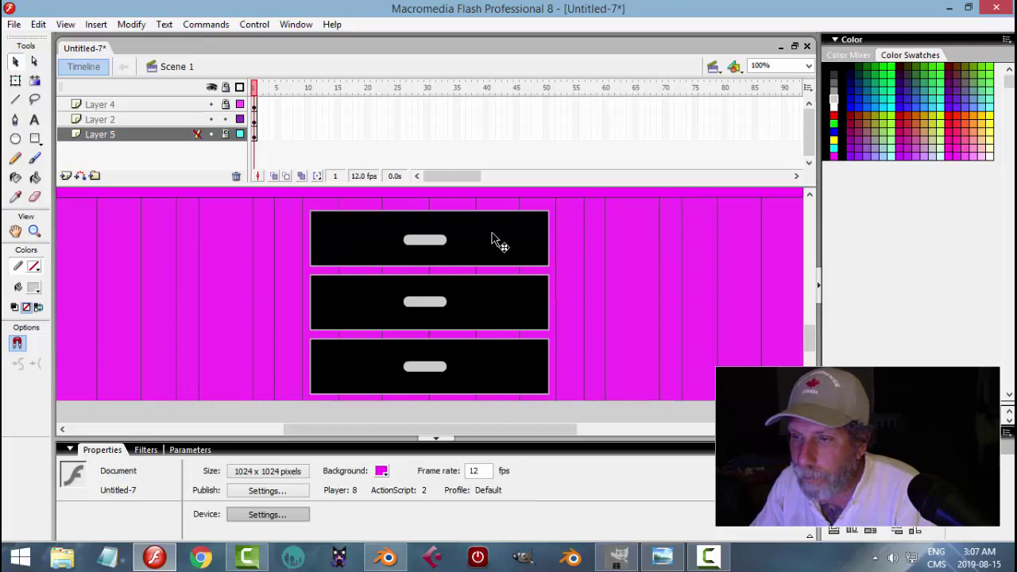
{"action": "left_click", "coordinate": [494, 239]}
{"action": "left_click", "coordinate": [15, 80]}
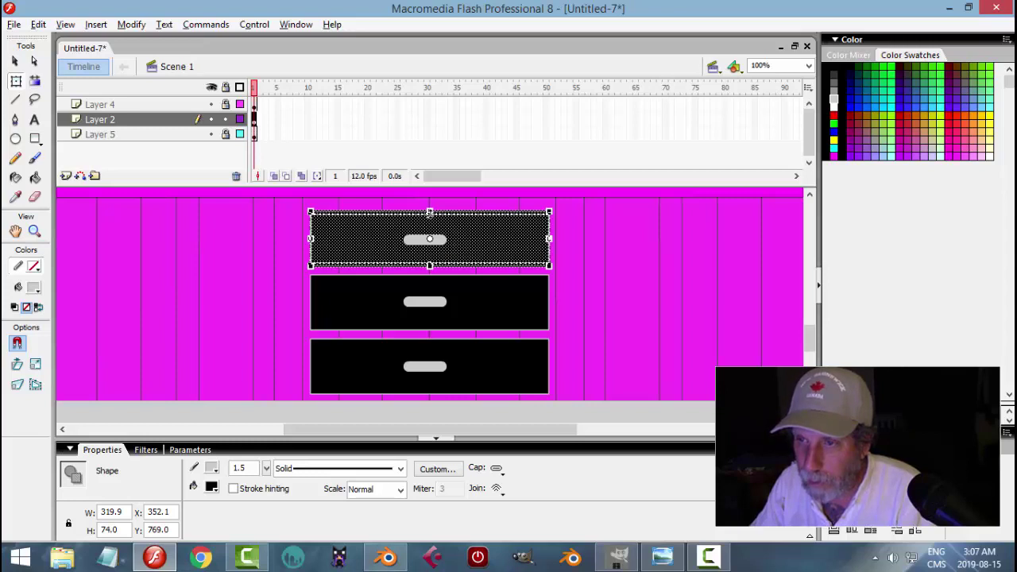
{"action": "left_click_drag", "start_coordinate": [428, 213], "coordinate": [429, 215]}
{"action": "left_click", "coordinate": [618, 248]}
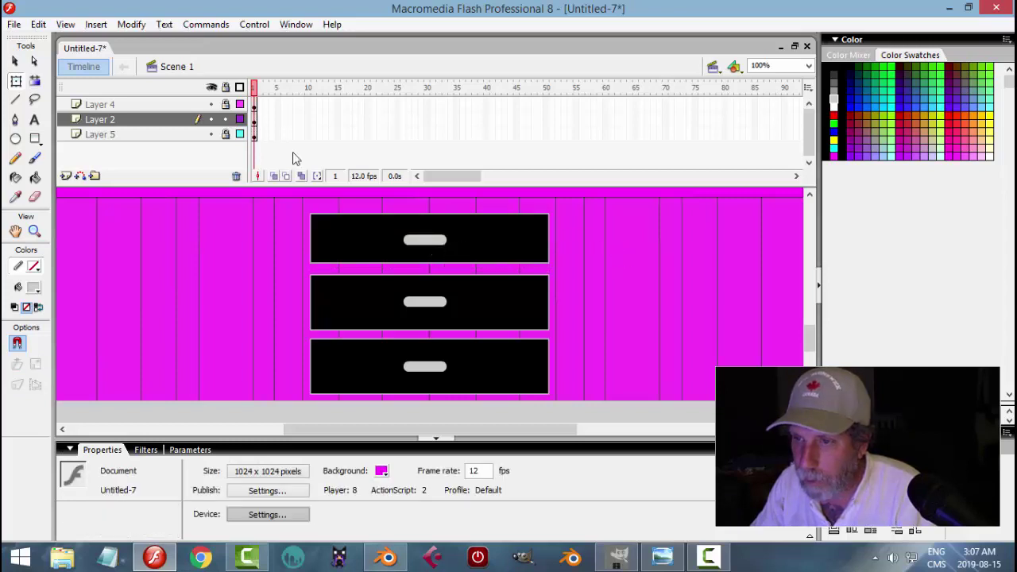
Unlock Layer 4 and move the top drawer's handle up to Y 797.
{"action": "left_click", "coordinate": [225, 104]}
{"action": "left_click", "coordinate": [425, 241]}
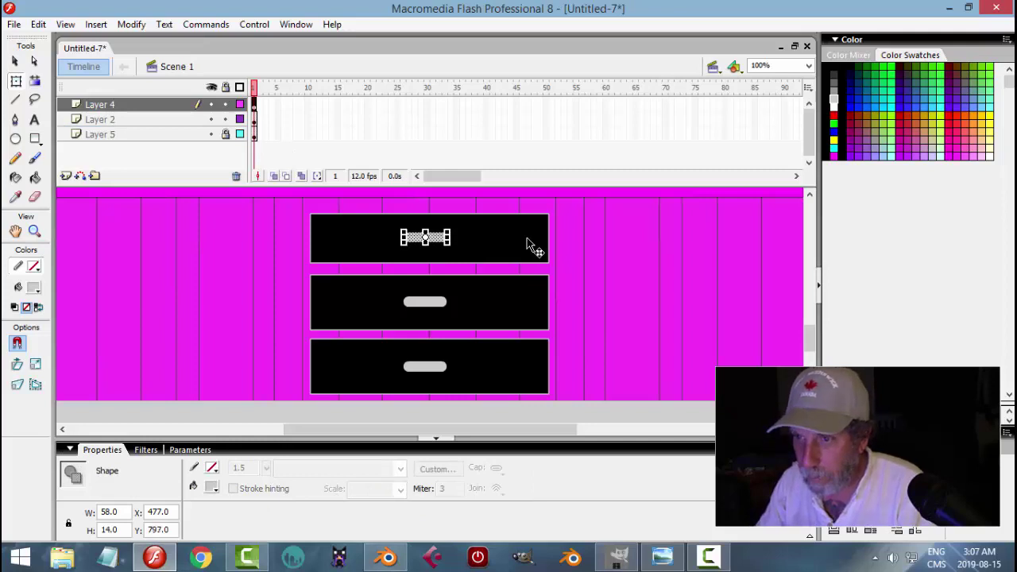
{"action": "left_click", "coordinate": [605, 268]}
Delete the middle and bottom drawer rectangles together with their handles.
{"action": "left_click", "coordinate": [477, 302]}
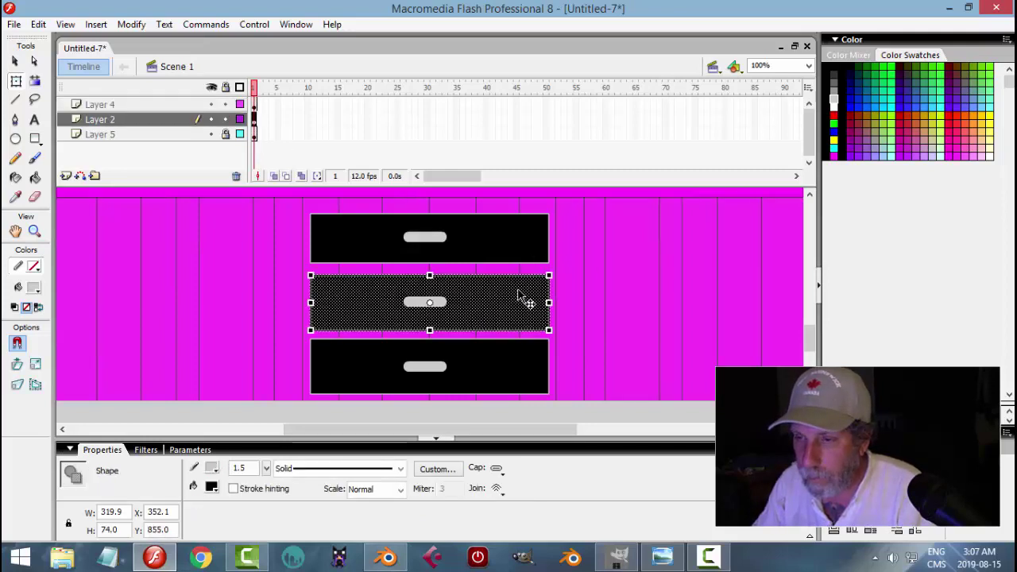
{"action": "key", "text": "Delete"}
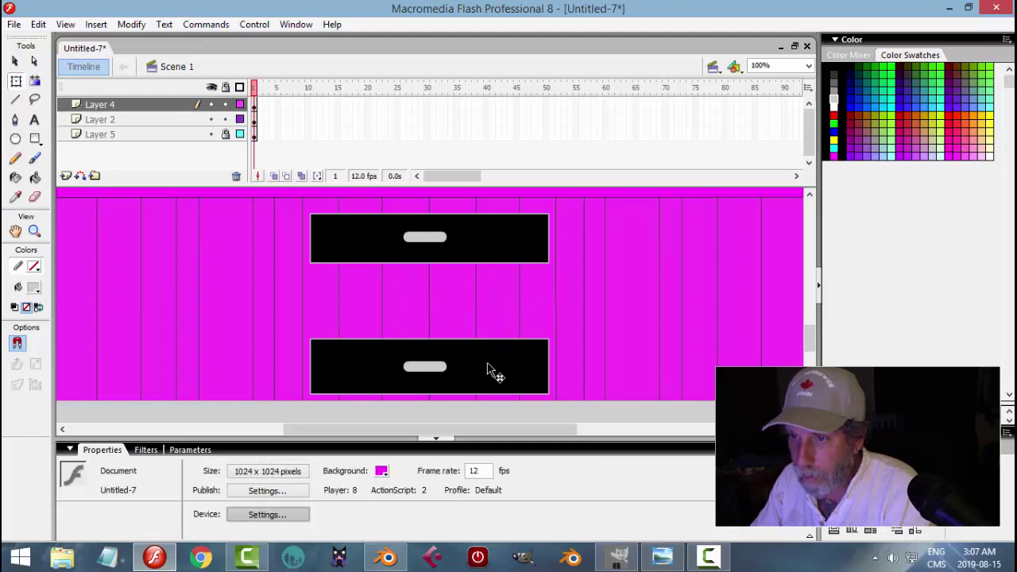
{"action": "left_click", "coordinate": [489, 369]}
{"action": "key", "text": "Delete"}
{"action": "left_click", "coordinate": [440, 367]}
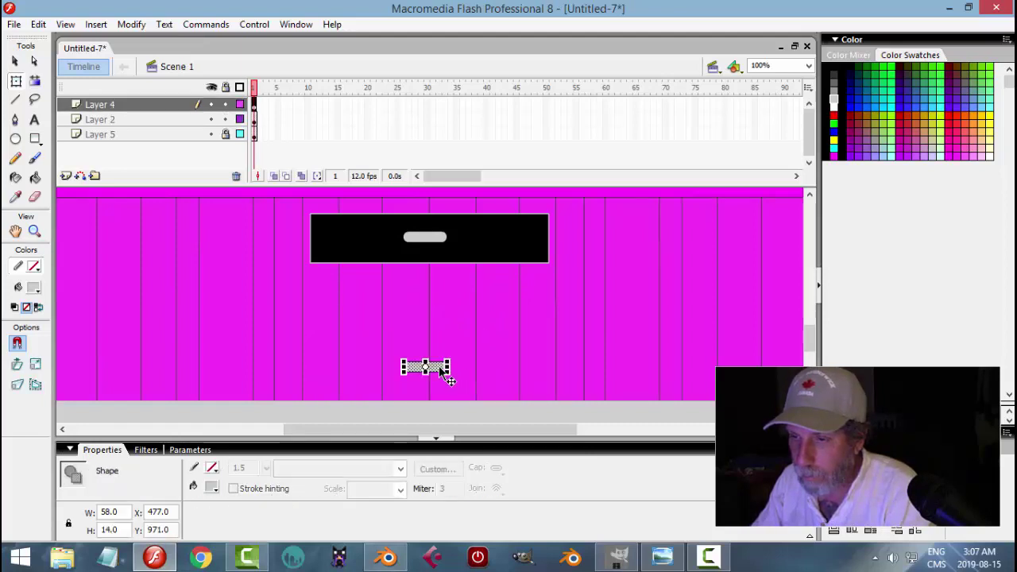
{"action": "key", "text": "Delete"}
Copy the remaining drawer and handle across Layers 4 and 2, paste them in place, and move the copy just below the original.
{"action": "left_click", "coordinate": [14, 60]}
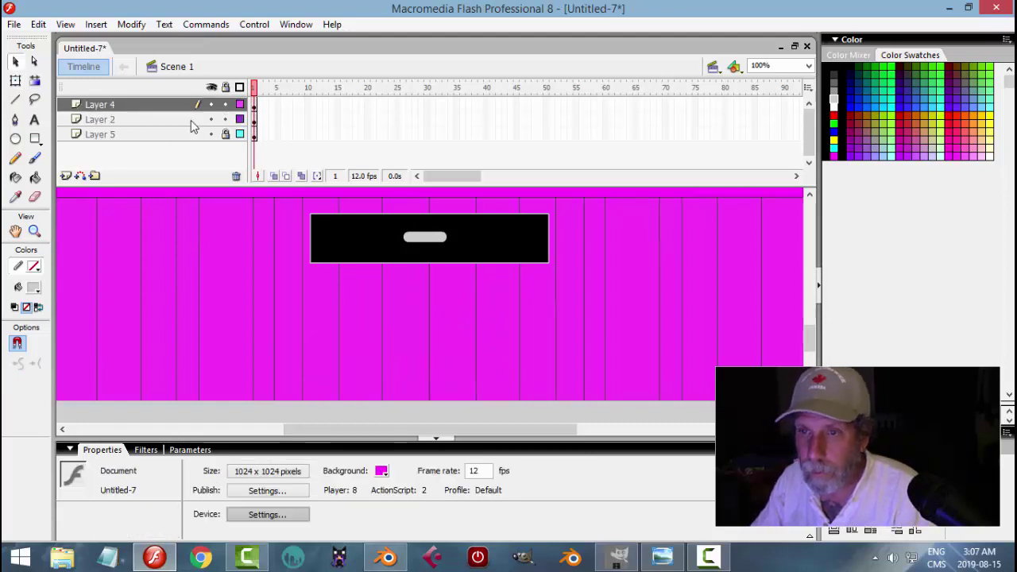
{"action": "left_click", "coordinate": [173, 105]}
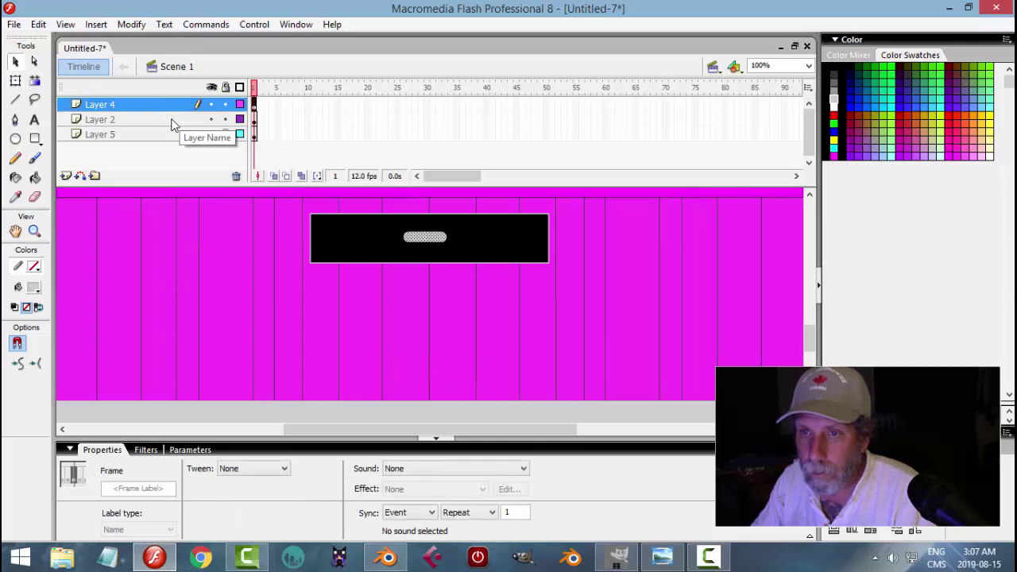
{"action": "left_click", "coordinate": [174, 125], "text": "shift"}
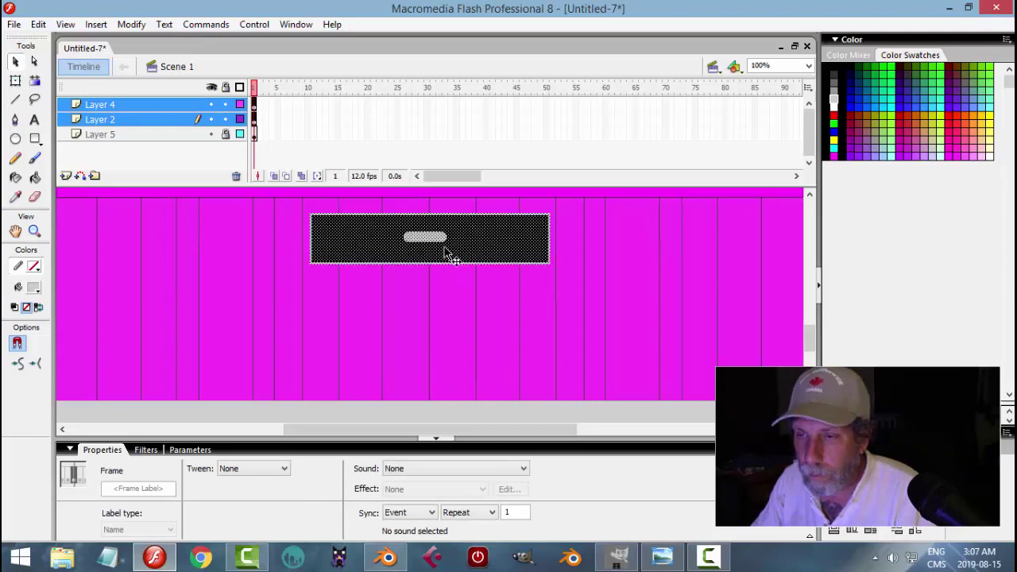
{"action": "left_click", "coordinate": [38, 24]}
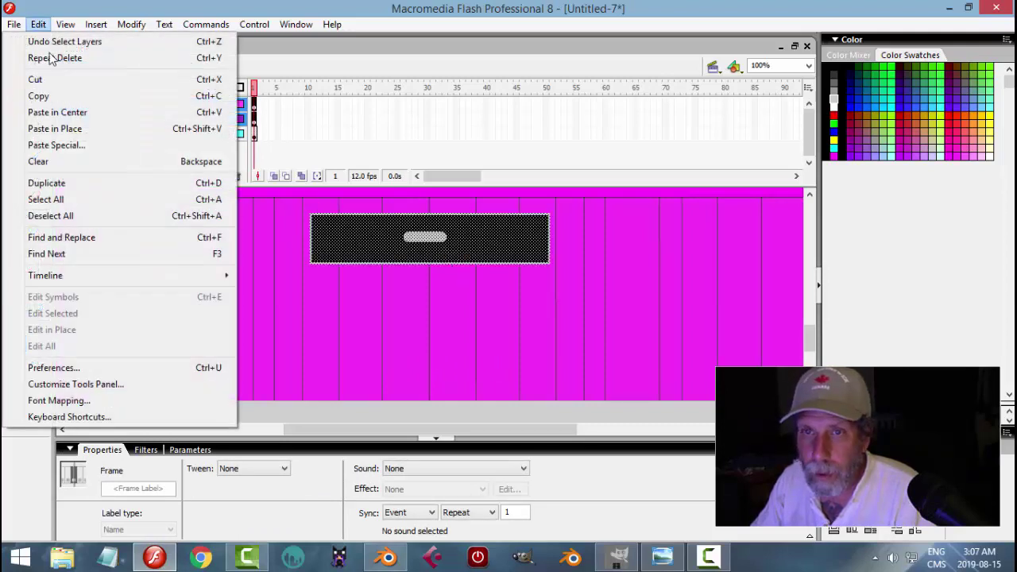
{"action": "left_click", "coordinate": [40, 95]}
{"action": "left_click", "coordinate": [38, 24]}
{"action": "left_click", "coordinate": [57, 129]}
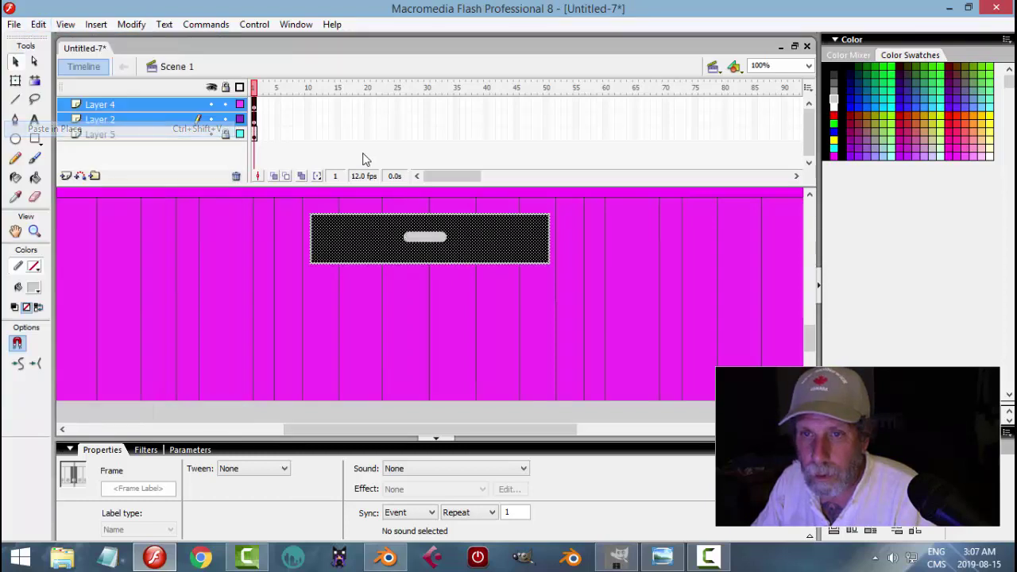
{"action": "key", "text": "shift+Down"}
{"action": "key", "text": "shift+Down"}
{"action": "key", "text": "shift+Down"}
{"action": "key", "text": "shift+Down"}
{"action": "key", "text": "shift+Down"}
{"action": "key", "text": "shift+Down"}
{"action": "key", "text": "shift+Down"}
{"action": "key", "text": "shift+Down"}
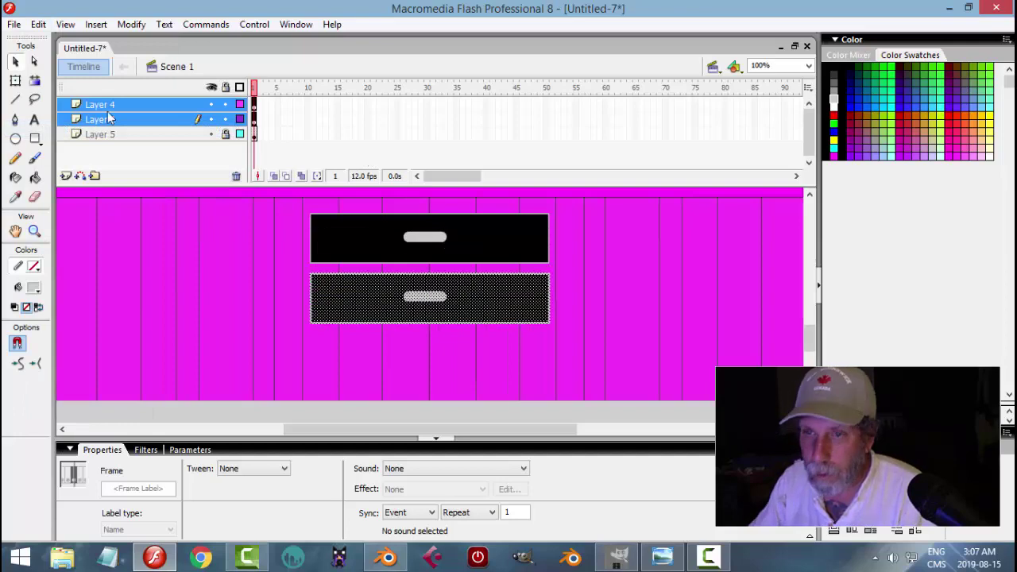
Try to place a copy of the second drawer and handle below it as a third drawer, and undo the attempt.
{"action": "left_click", "coordinate": [38, 23]}
{"action": "left_click", "coordinate": [58, 95]}
{"action": "left_click", "coordinate": [38, 24]}
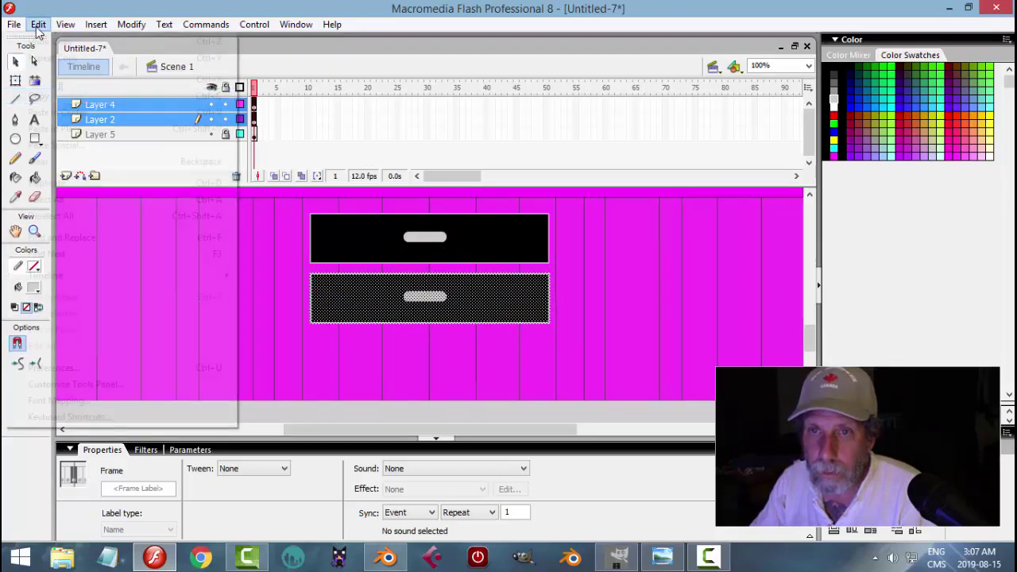
{"action": "left_click", "coordinate": [77, 127]}
{"action": "key", "text": "shift+Down"}
{"action": "key", "text": "shift+Down"}
{"action": "key", "text": "shift+Down"}
{"action": "key", "text": "shift+Down"}
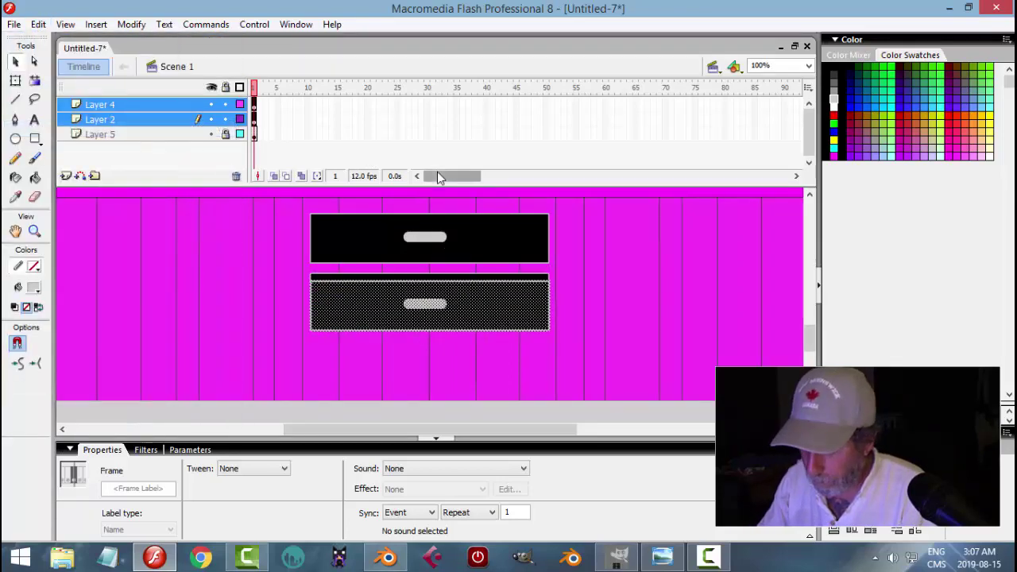
{"action": "key", "text": "shift+Down"}
{"action": "key", "text": "shift+Down"}
{"action": "key", "text": "shift+Down"}
{"action": "key", "text": "shift+Down"}
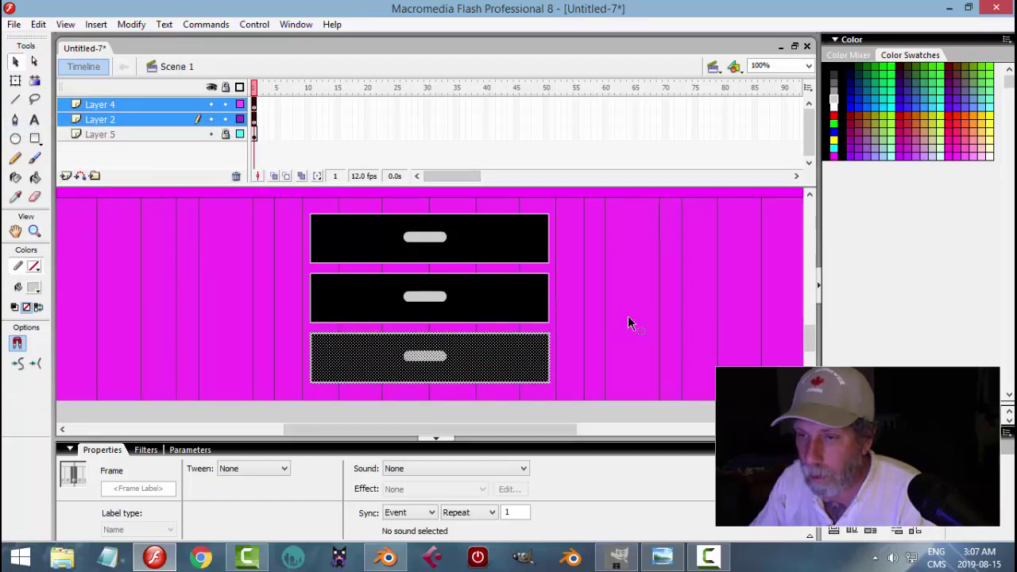
{"action": "key", "text": "Down"}
{"action": "key", "text": "Down"}
{"action": "key", "text": "Down"}
{"action": "key", "text": "Down"}
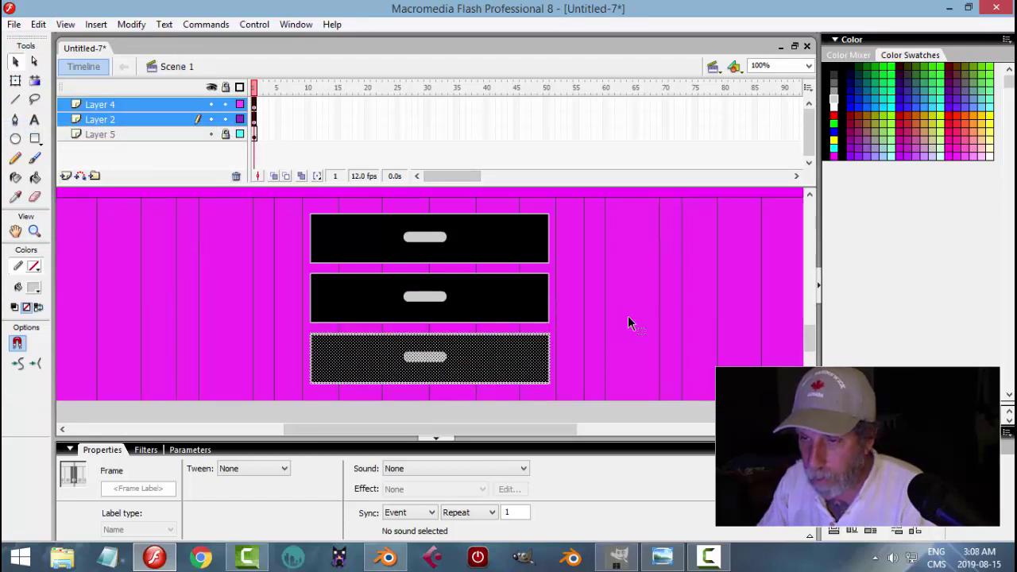
{"action": "key", "text": "Down"}
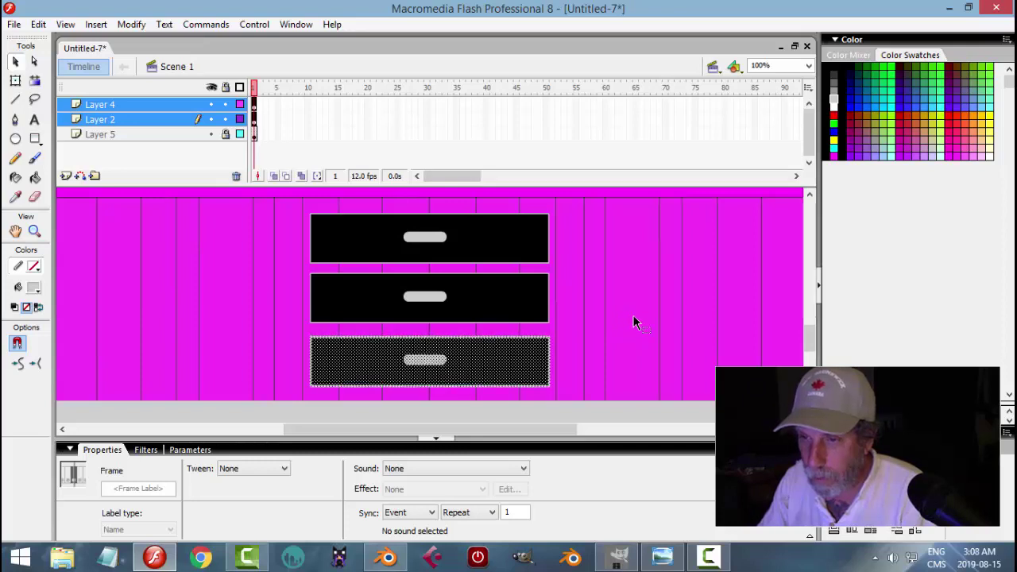
{"action": "left_click", "coordinate": [589, 362]}
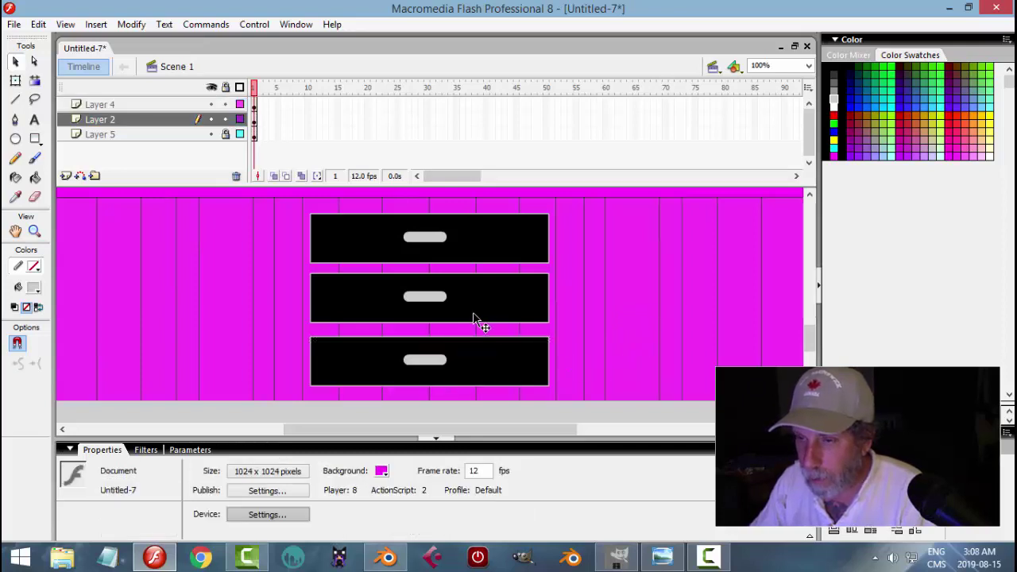
{"action": "key", "text": "ctrl+z"}
{"action": "key", "text": "ctrl+z"}
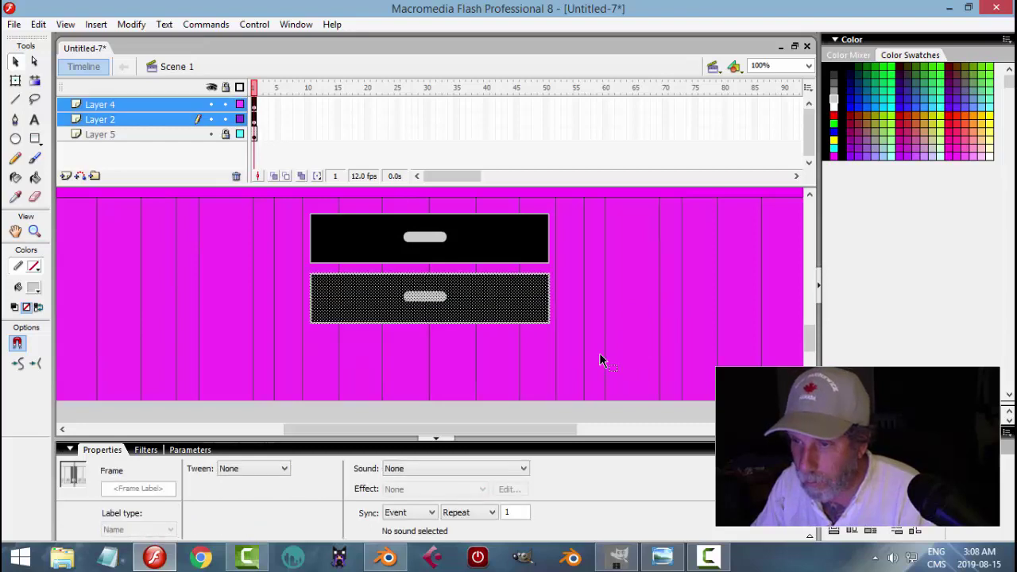
Copy the second drawer with its handle, paste it in place, and move it down to form an evenly spaced third drawer.
{"action": "left_click", "coordinate": [39, 24]}
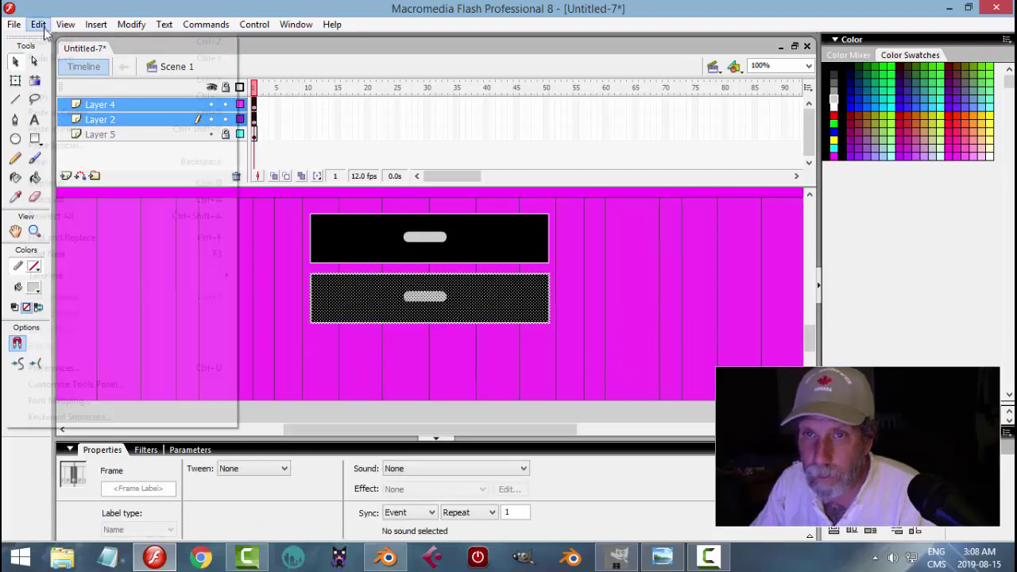
{"action": "left_click", "coordinate": [38, 95]}
{"action": "left_click", "coordinate": [38, 23]}
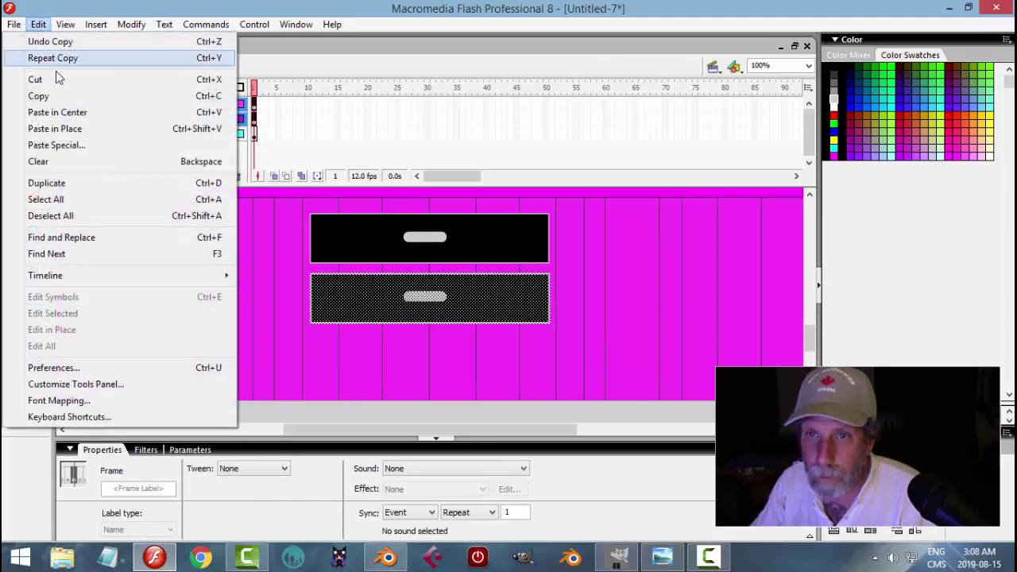
{"action": "left_click", "coordinate": [56, 129]}
{"action": "key", "text": "shift+Down"}
{"action": "key", "text": "shift+Down"}
{"action": "key", "text": "shift+Down"}
{"action": "key", "text": "shift+Down"}
{"action": "key", "text": "shift+Down"}
{"action": "key", "text": "shift+Down"}
{"action": "key", "text": "shift+Down"}
{"action": "key", "text": "shift+Down"}
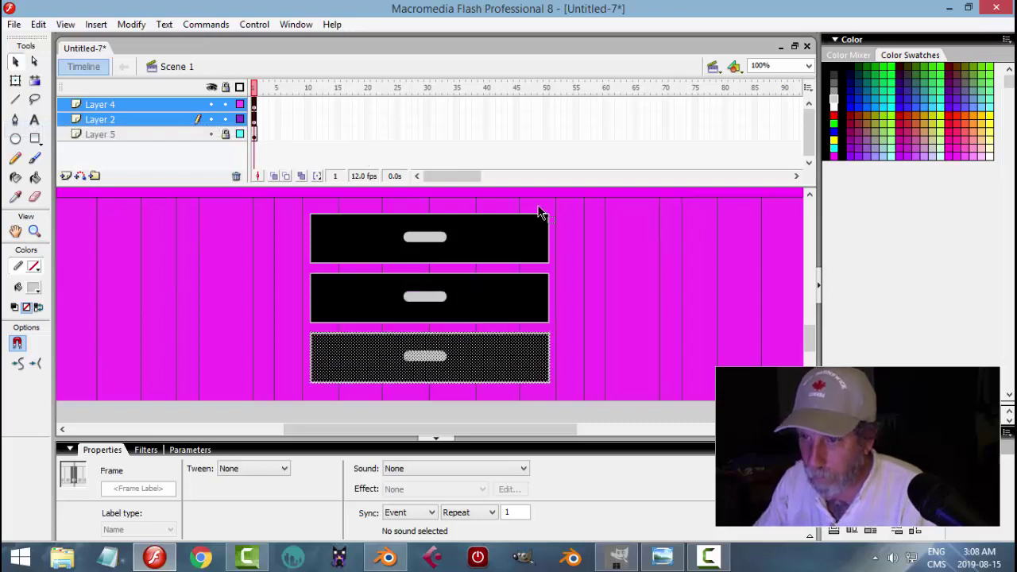
Deselect the drawer artwork and delete Layer 5 with the UV bitmap.
{"action": "left_click", "coordinate": [649, 302]}
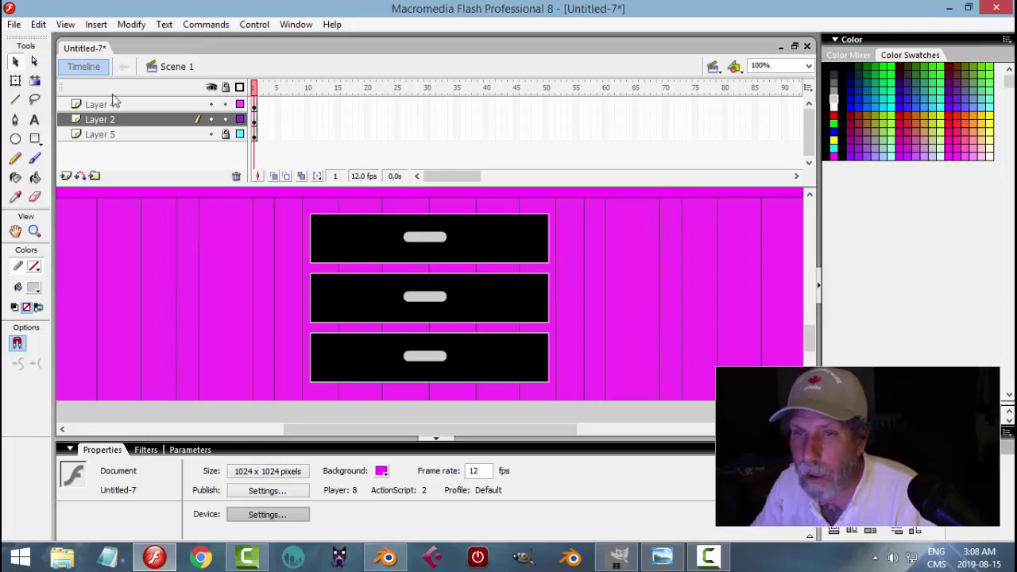
{"action": "left_click", "coordinate": [186, 133]}
{"action": "left_click", "coordinate": [236, 176]}
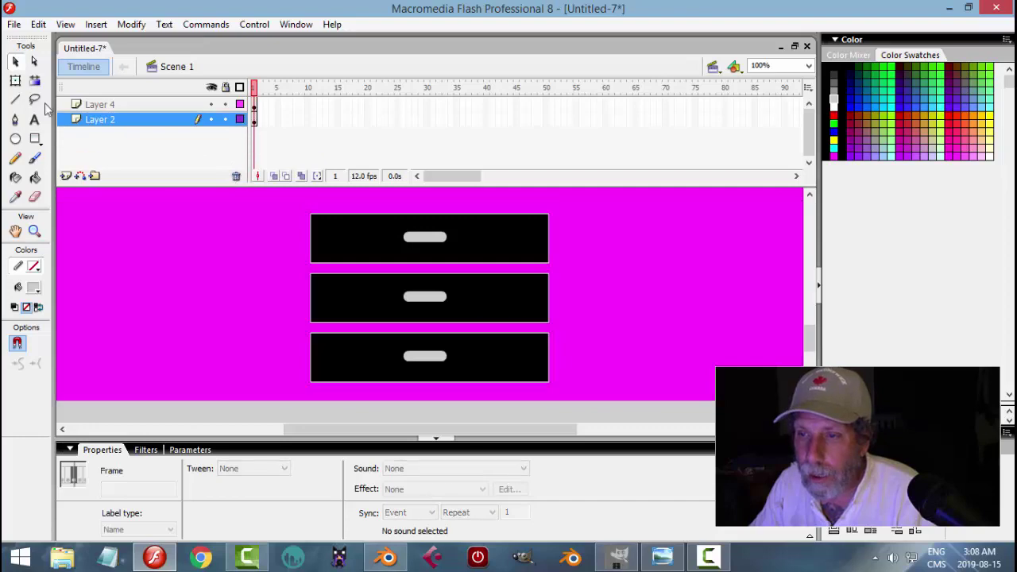
Export the drawer artwork as a 1024 x 1024 PNG in 24 bit with alpha channel, overwriting SciLabDesk_CabinetLINES.png.
{"action": "left_click", "coordinate": [14, 25]}
{"action": "mouse_move", "coordinate": [71, 265]}
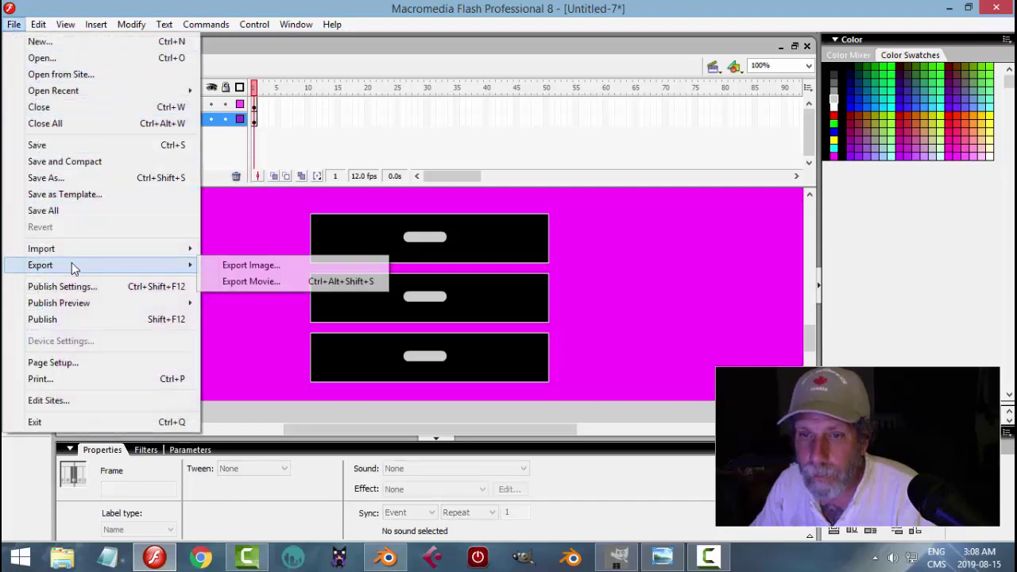
{"action": "left_click", "coordinate": [243, 268]}
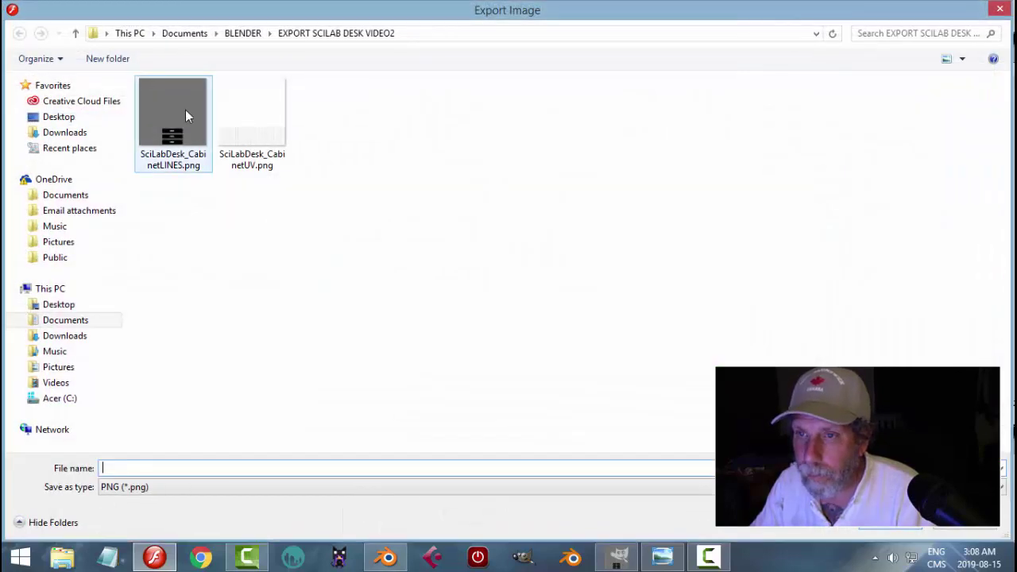
{"action": "left_click", "coordinate": [185, 112]}
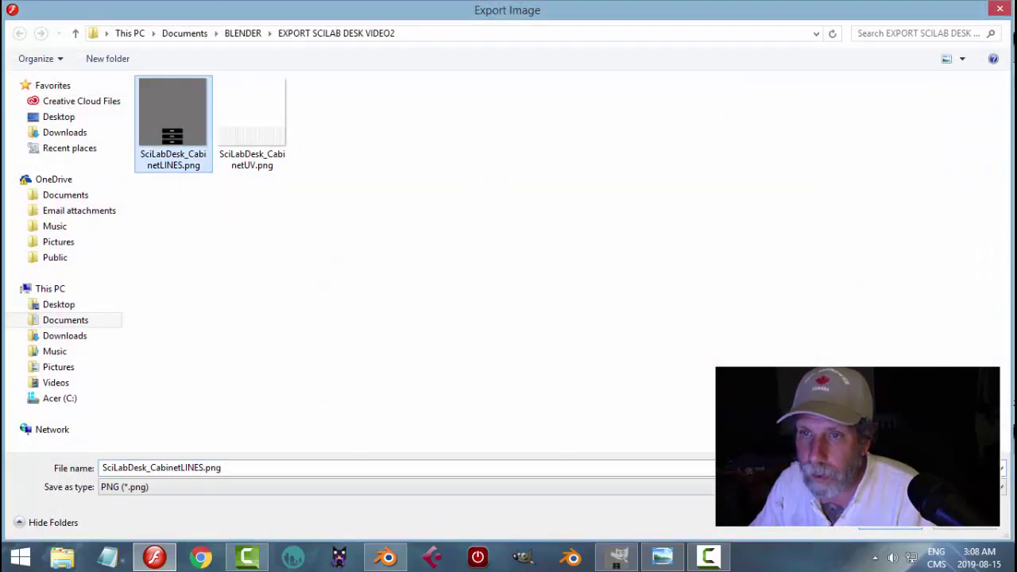
{"action": "left_click", "coordinate": [876, 529]}
{"action": "left_click", "coordinate": [551, 283]}
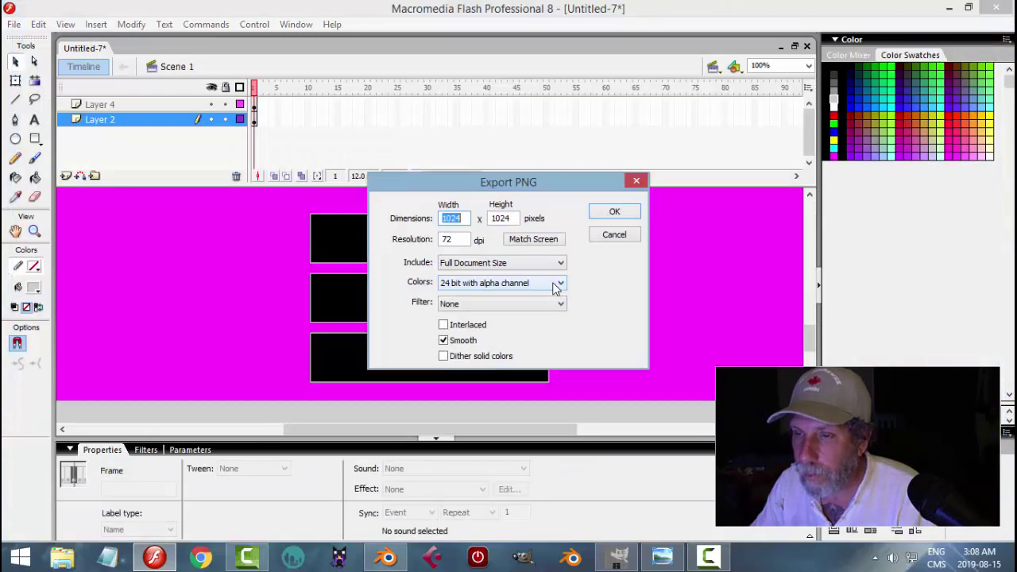
{"action": "left_click", "coordinate": [613, 211]}
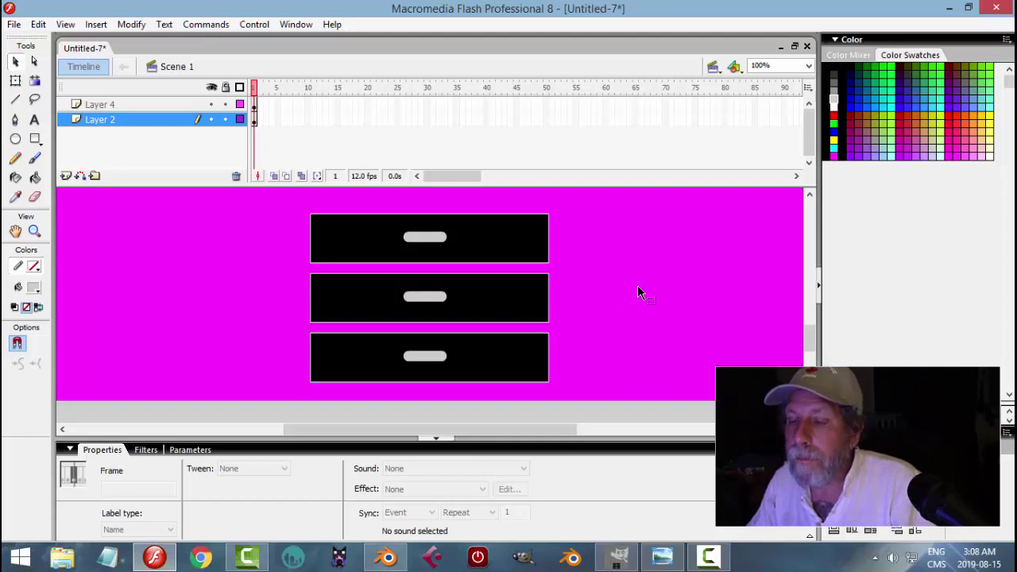
Switch to GIMP, close the old cabinet image without saving, and reopen the re-exported SciLabDesk_CabinetLINES.png.
{"action": "left_click", "coordinate": [618, 556]}
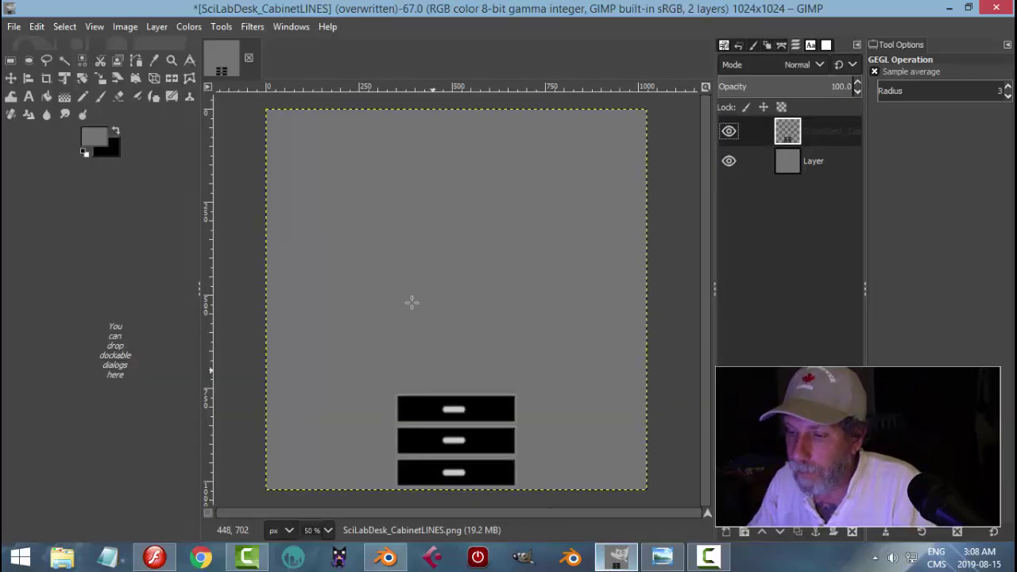
{"action": "left_click", "coordinate": [250, 58]}
{"action": "left_click", "coordinate": [541, 386]}
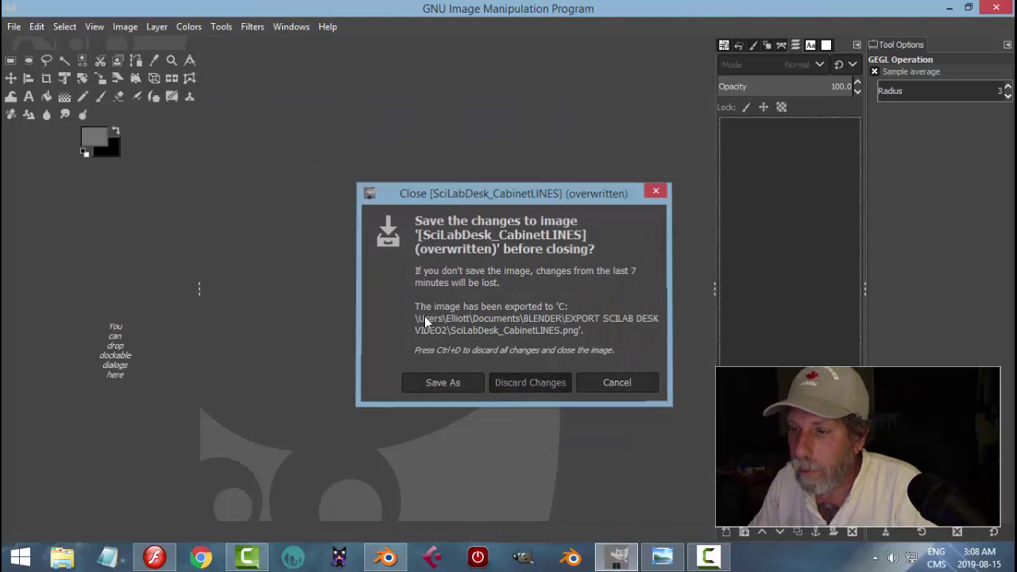
{"action": "left_click", "coordinate": [14, 27]}
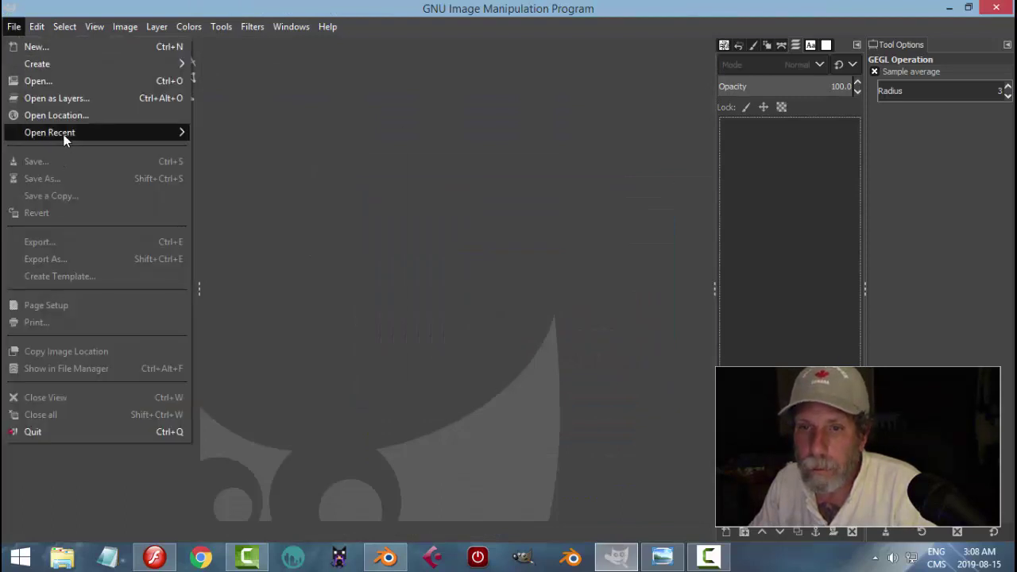
{"action": "mouse_move", "coordinate": [160, 134]}
{"action": "left_click", "coordinate": [274, 136]}
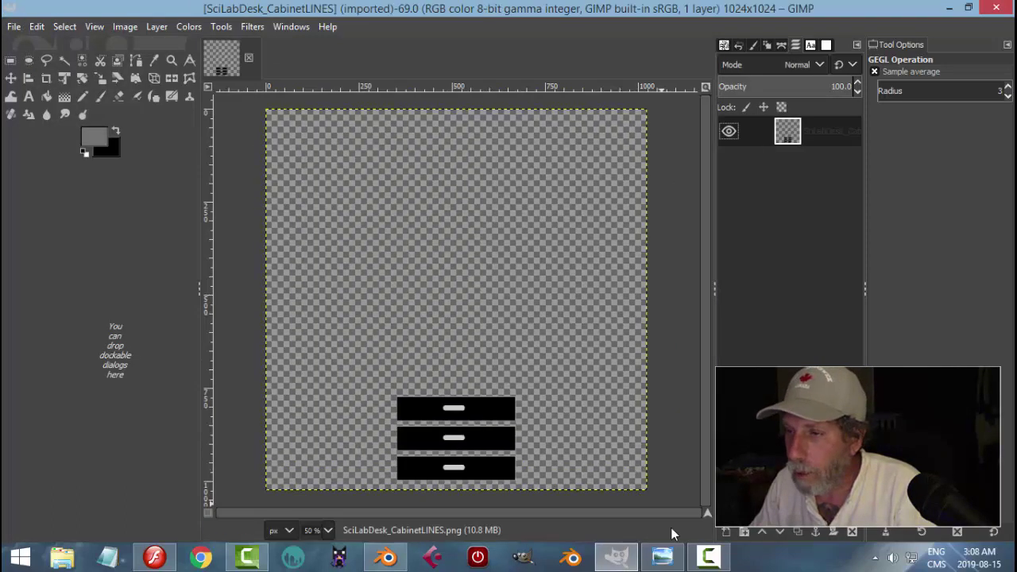
Add a grey-filled layer beneath the drawer artwork and overwrite SciLabDesk_CabinetLINES.png.
{"action": "left_click", "coordinate": [725, 532]}
{"action": "key", "text": "Return"}
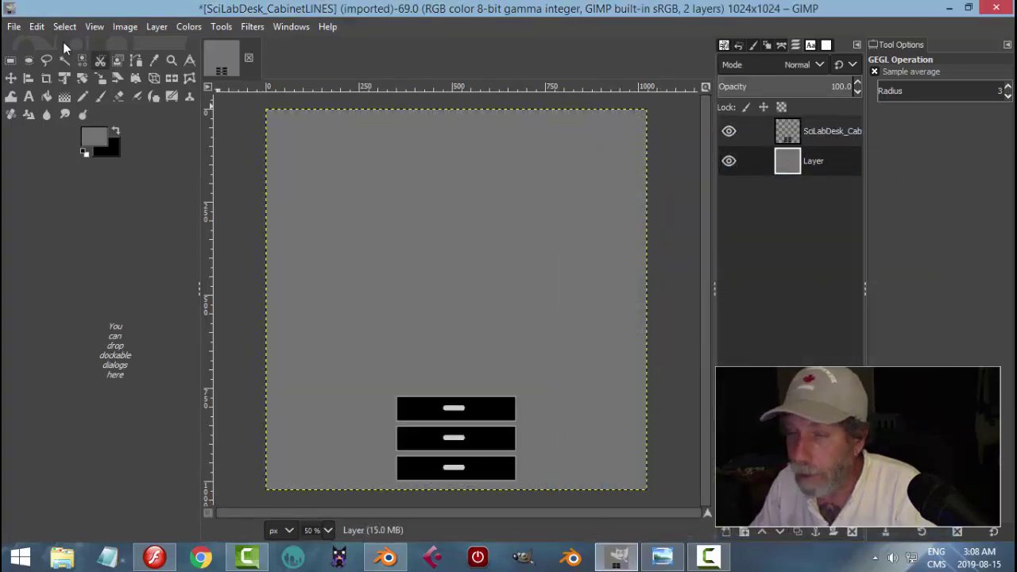
{"action": "left_click", "coordinate": [14, 26]}
{"action": "left_click", "coordinate": [70, 242]}
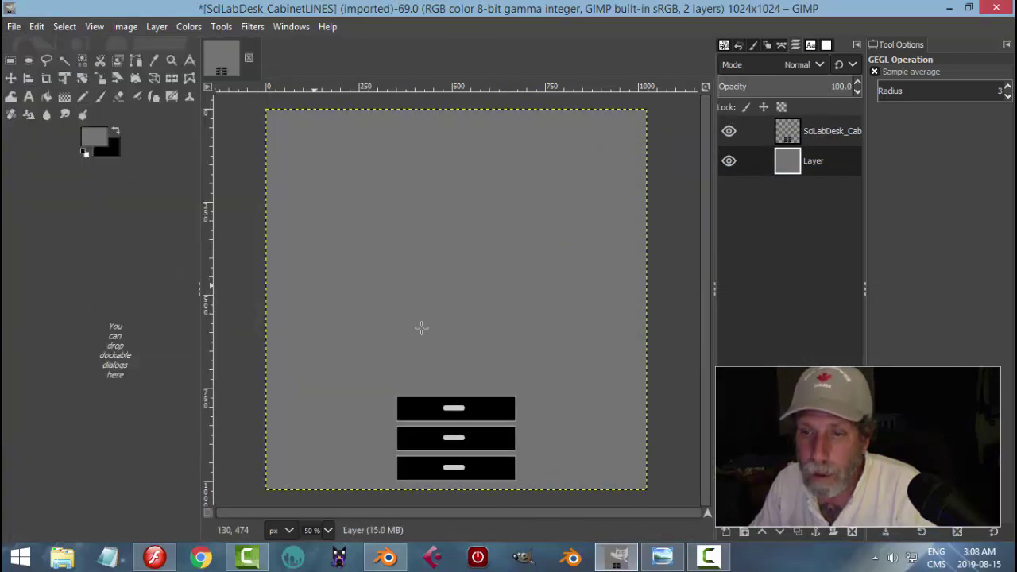
Switch to Blender, leave the old render, and examine the cabinet's updated drawers up close in a rendered preview.
{"action": "left_click", "coordinate": [387, 556]}
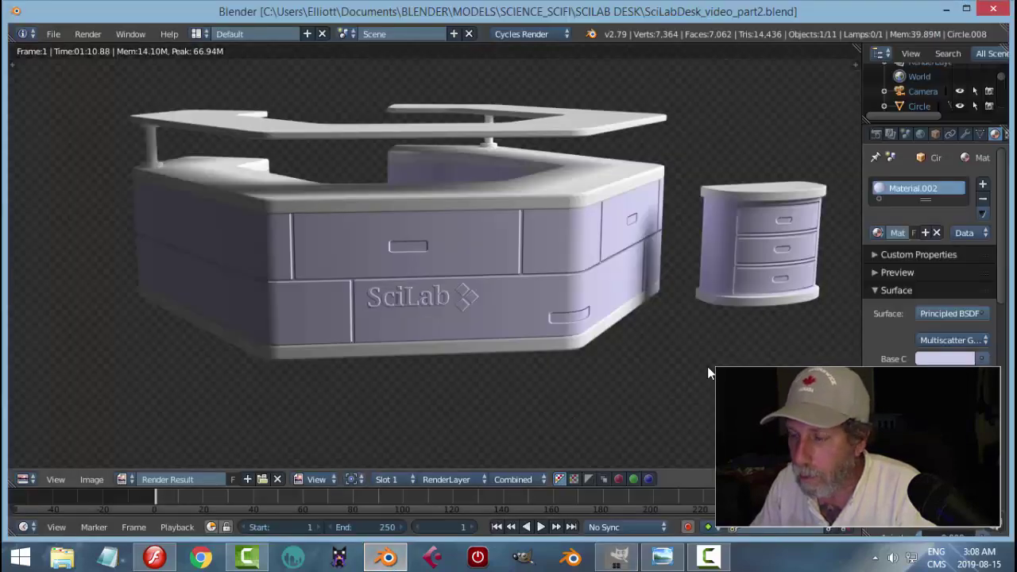
{"action": "key", "text": "Escape"}
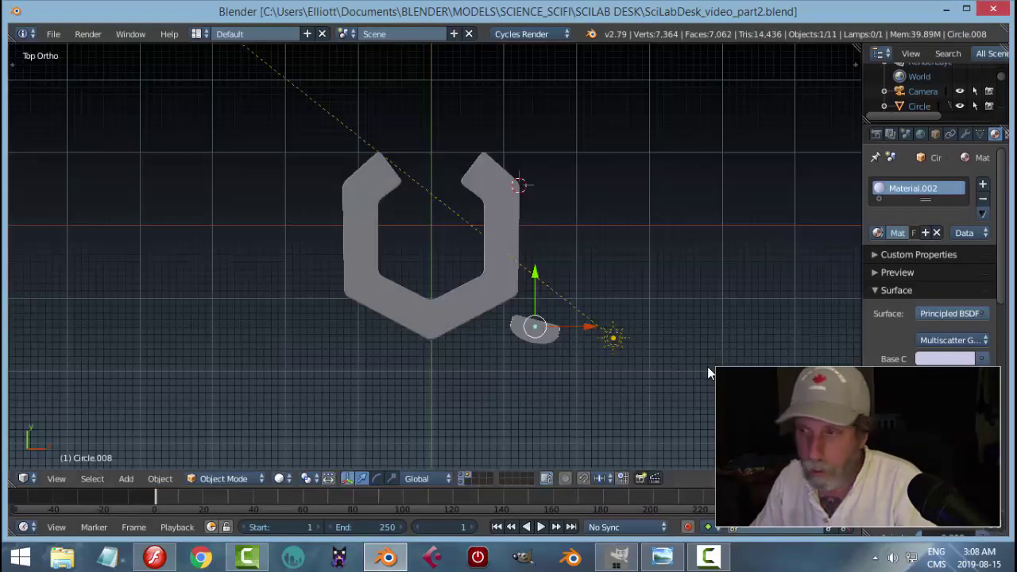
{"action": "key", "text": "KP_0"}
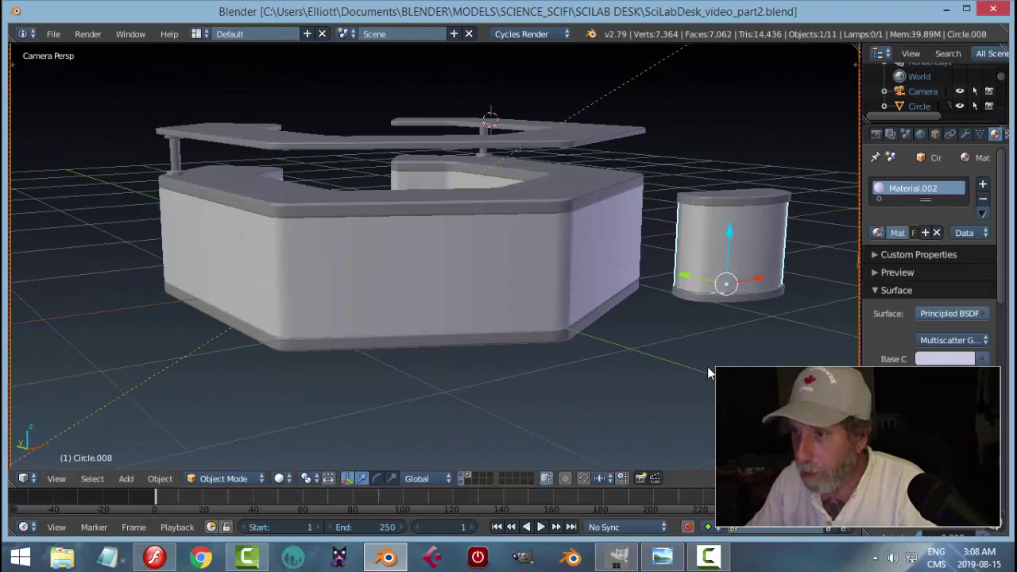
{"action": "key", "text": "shift+z"}
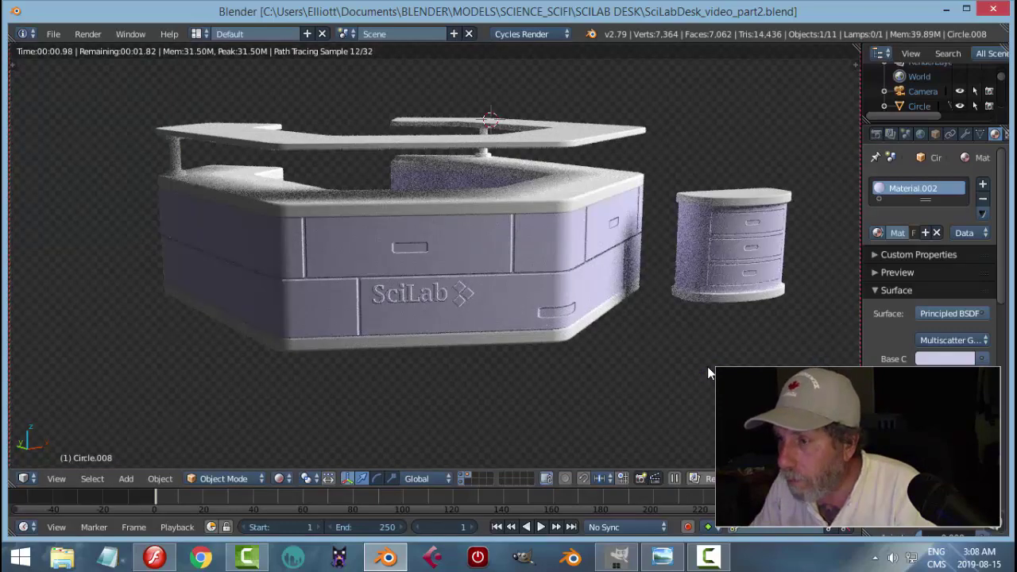
{"action": "key", "text": "shift+z"}
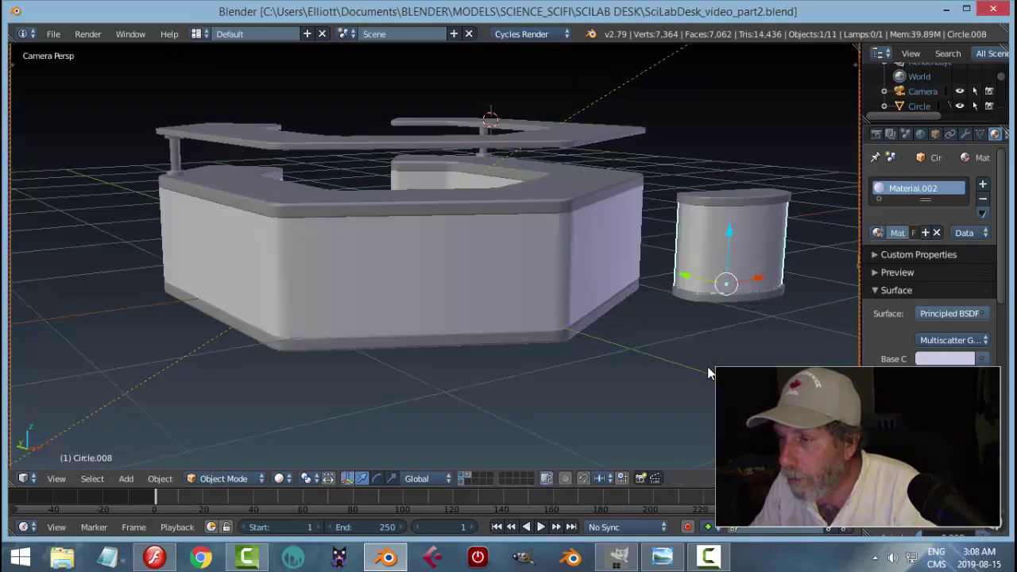
{"action": "key", "text": "KP_0"}
{"action": "mouse_move", "coordinate": [708, 367]}
{"action": "left_mouse_down"}
{"action": "mouse_move", "coordinate": [666, 289]}
{"action": "mouse_move", "coordinate": [660, 299]}
{"action": "mouse_move", "coordinate": [362, 292]}
{"action": "mouse_move", "coordinate": [439, 259]}
{"action": "mouse_move", "coordinate": [413, 247]}
{"action": "mouse_move", "coordinate": [433, 274]}
{"action": "mouse_move", "coordinate": [454, 275]}
{"action": "left_mouse_up"}
{"action": "scroll", "coordinate": [660, 300], "scroll_direction": "up", "scroll_amount": 7}
{"action": "key", "text": "shift+z"}
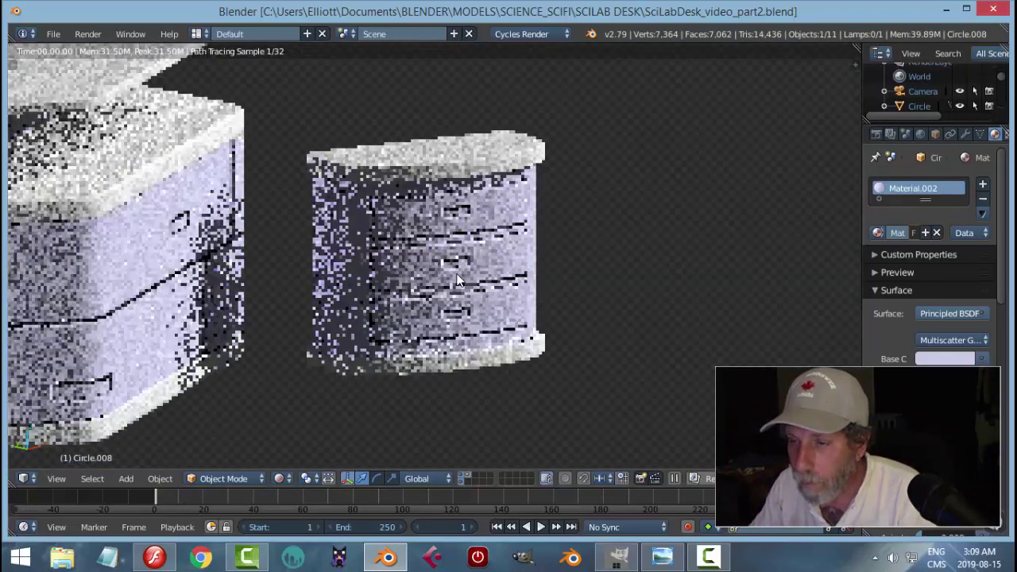
{"action": "scroll", "coordinate": [463, 285], "scroll_direction": "up", "scroll_amount": 2}
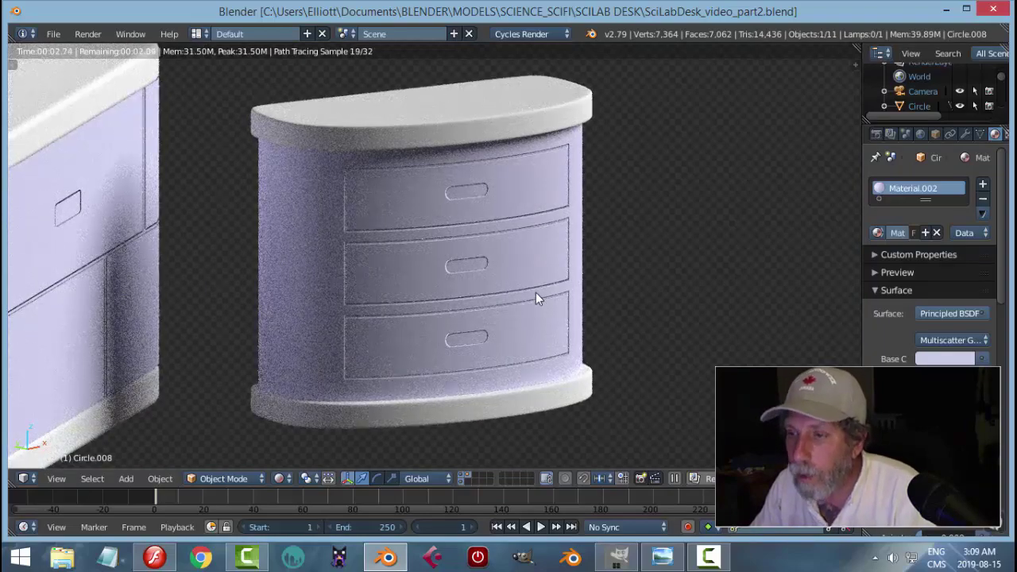
Switch back to GIMP, apply a Gaussian Blur of 0.60 in X and Y to the drawer layer, and overwrite SciLabDesk_CabinetLINES.png.
{"action": "left_click", "coordinate": [154, 556]}
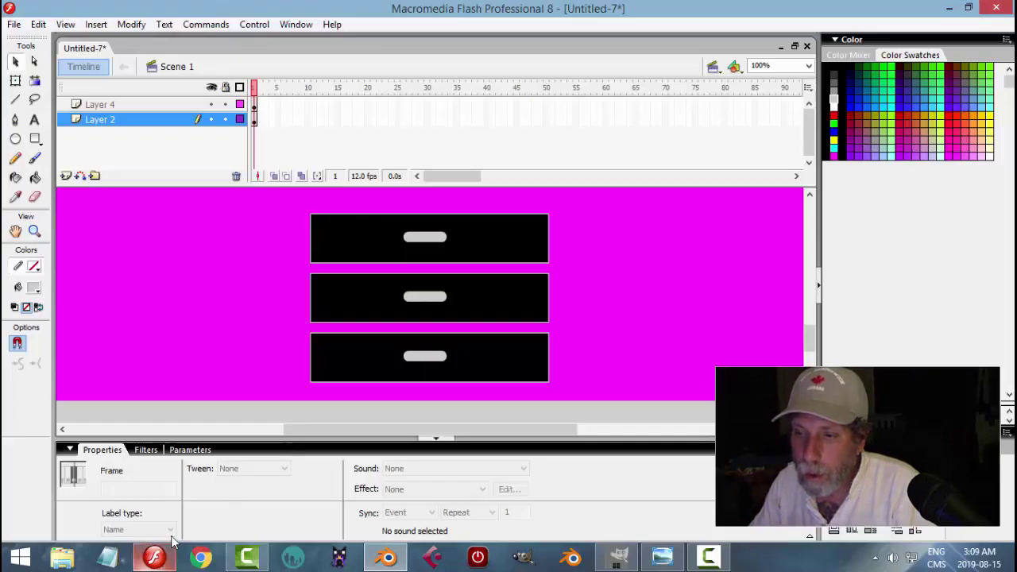
{"action": "left_click", "coordinate": [618, 556]}
{"action": "left_click", "coordinate": [836, 135]}
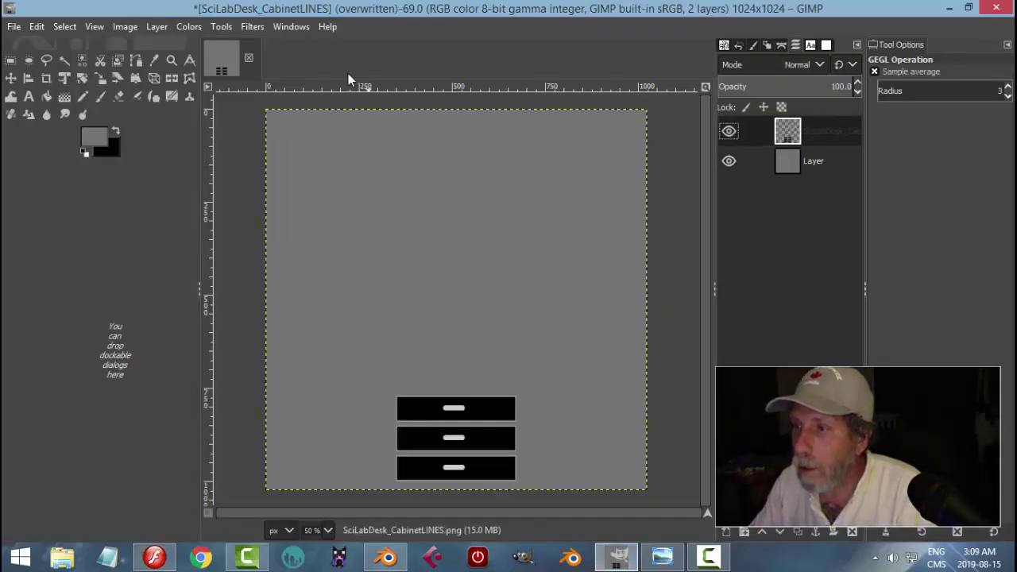
{"action": "left_click", "coordinate": [256, 28]}
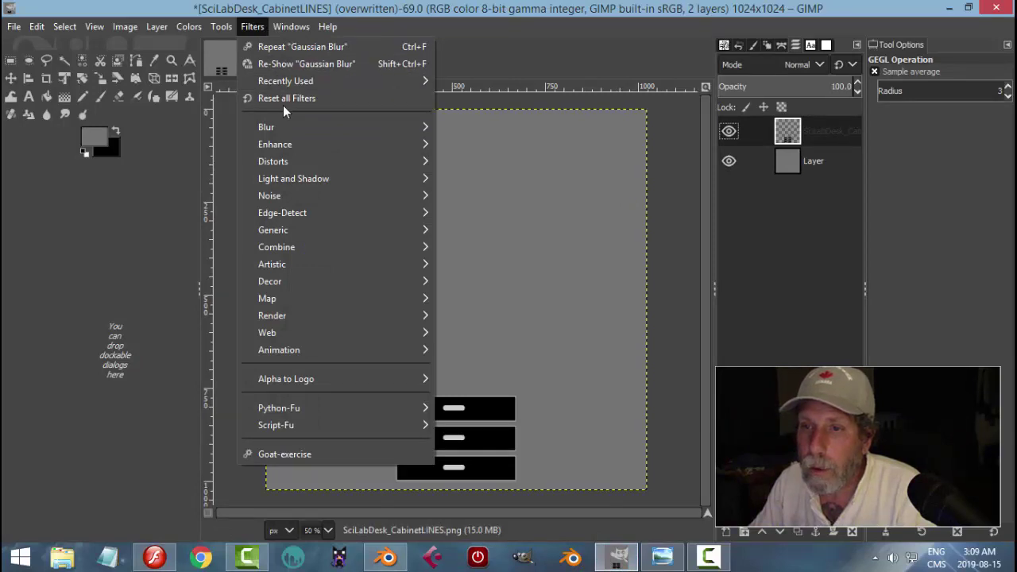
{"action": "left_click", "coordinate": [288, 65]}
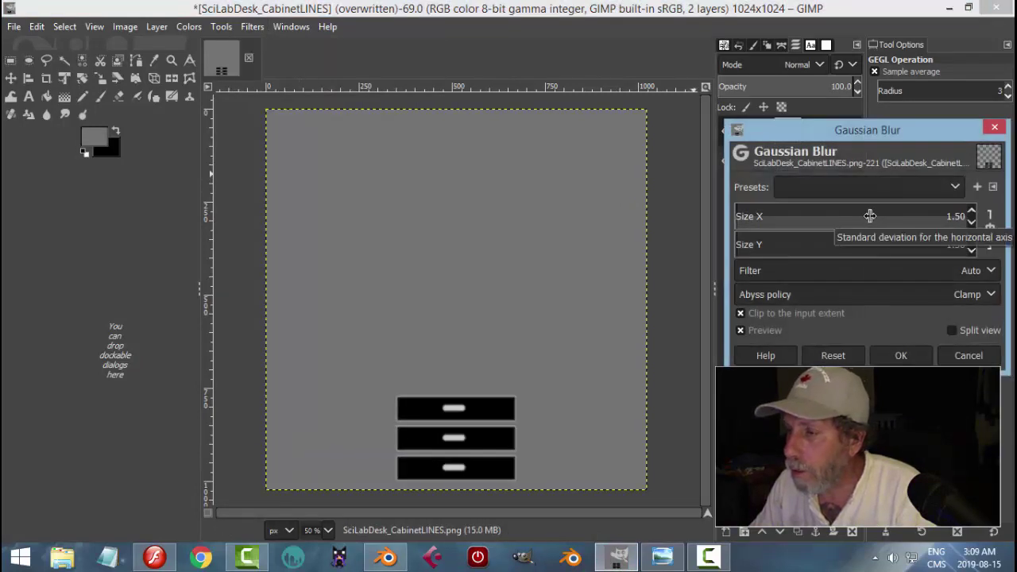
{"action": "left_click", "coordinate": [952, 216]}
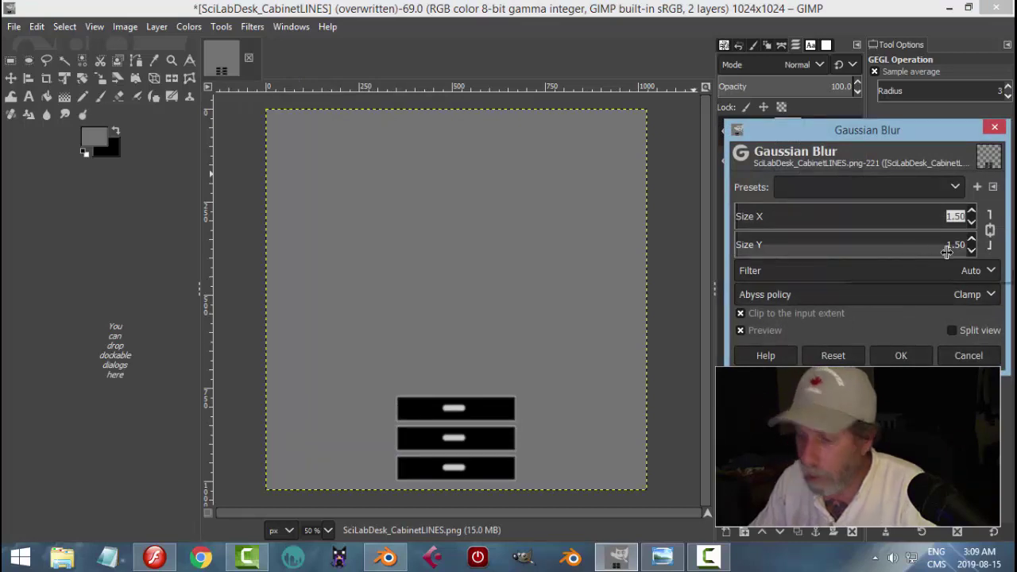
{"action": "type", "text": "0."}
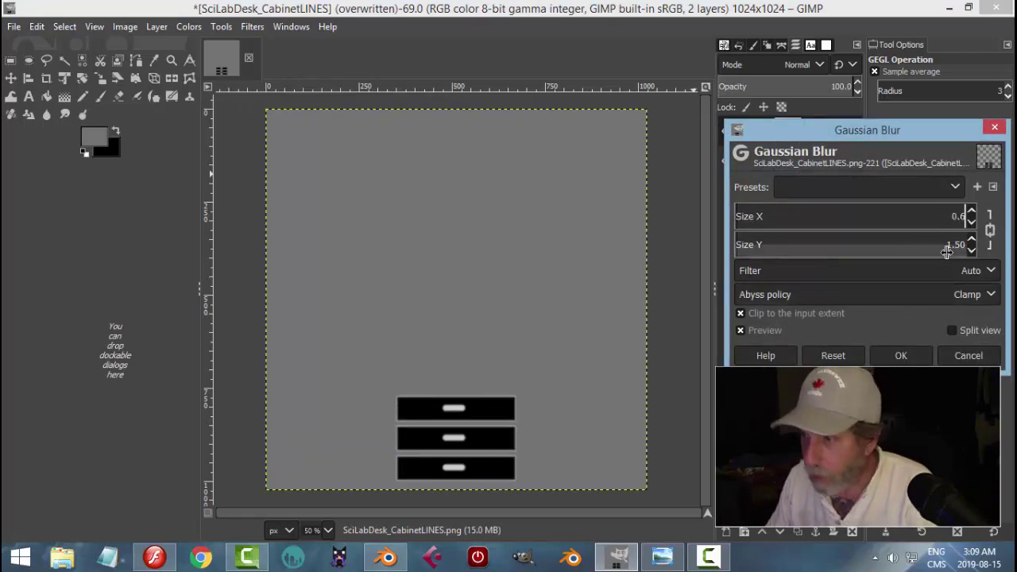
{"action": "type", "text": "6"}
{"action": "key", "text": "Tab"}
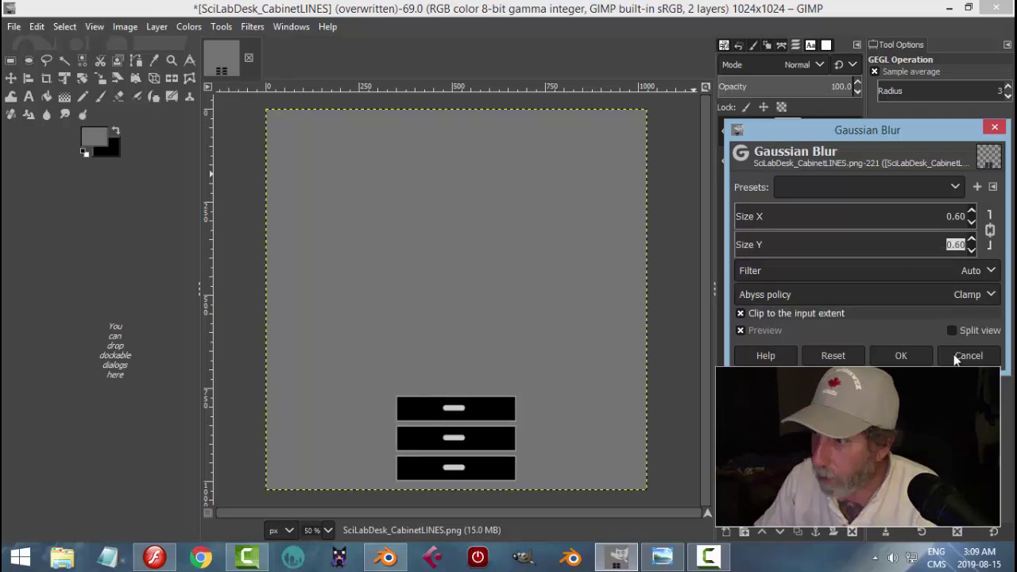
{"action": "left_click", "coordinate": [900, 355]}
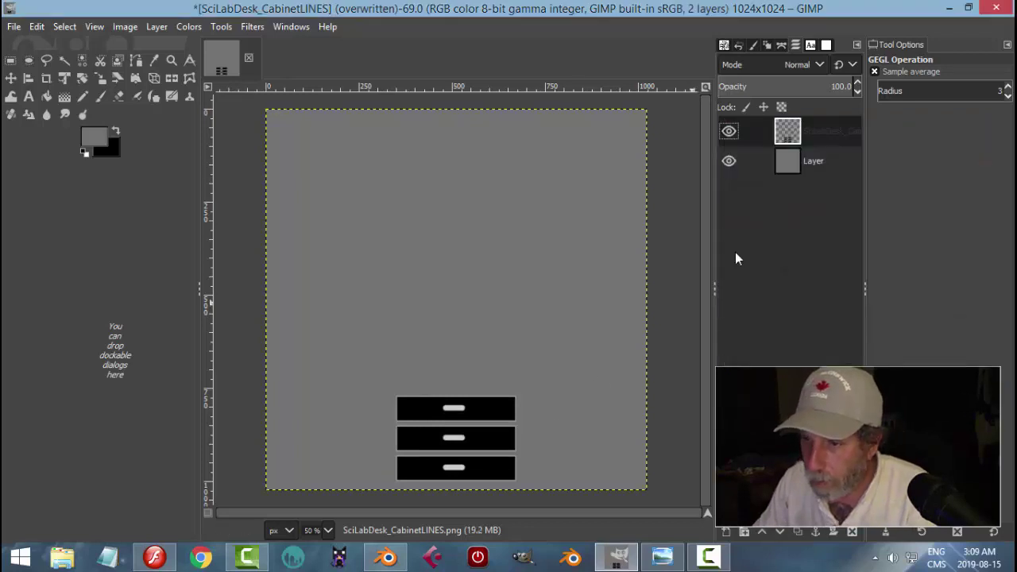
{"action": "left_click", "coordinate": [15, 28]}
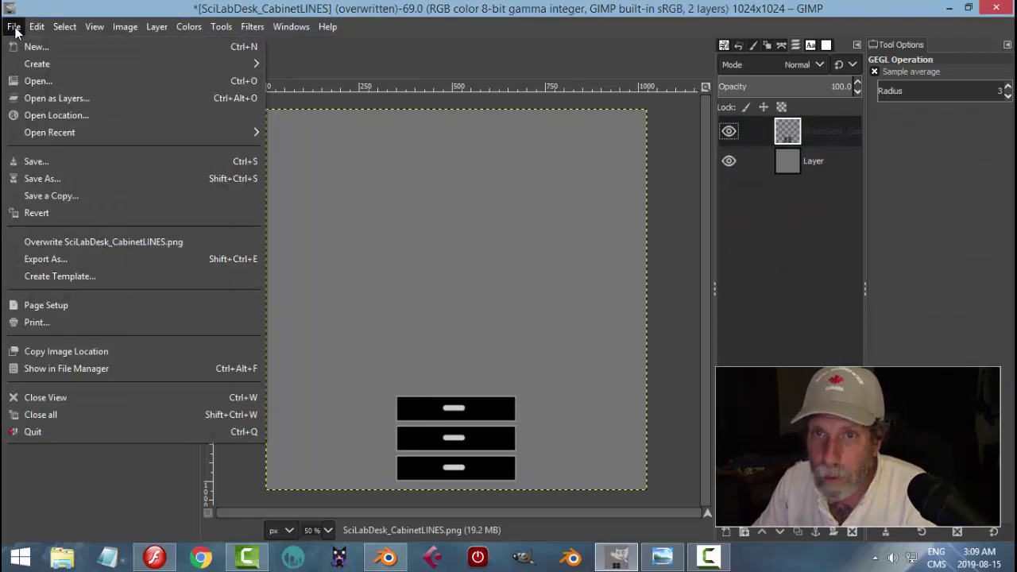
{"action": "left_click", "coordinate": [57, 243]}
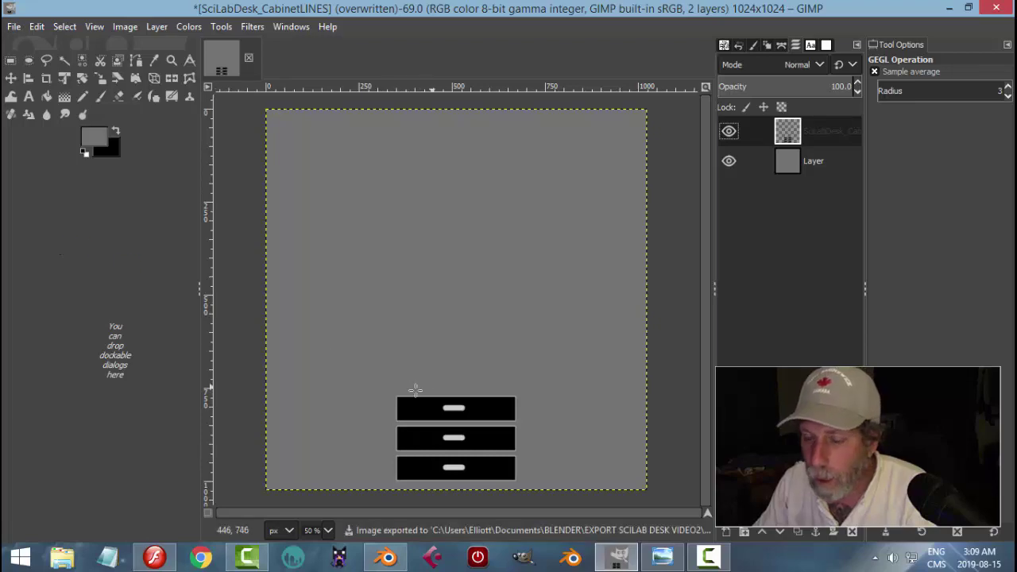
Switch to Blender, refresh the rendered preview, and inspect the blurred drawer edges on the cabinet from different angles.
{"action": "left_click", "coordinate": [387, 556]}
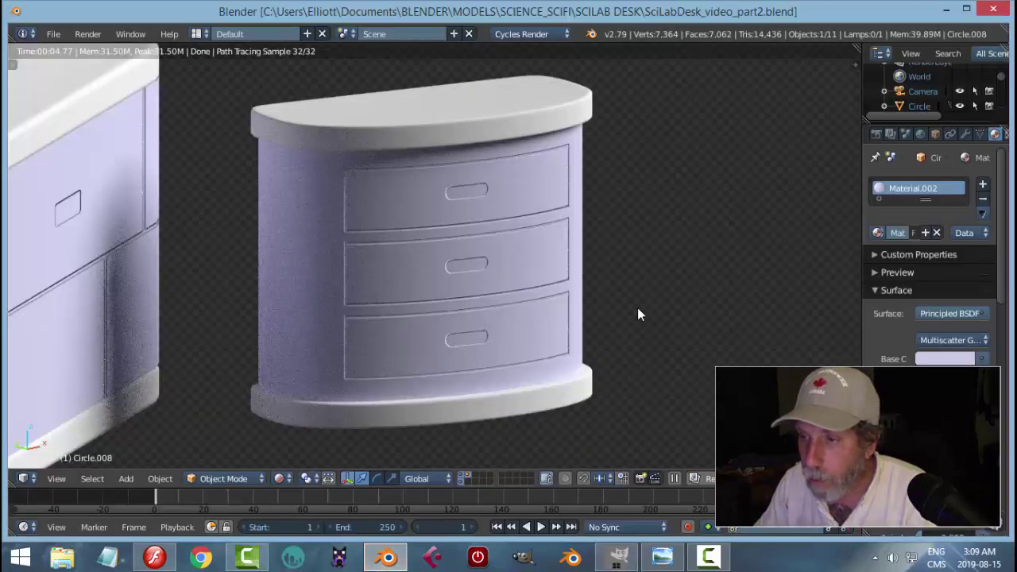
{"action": "key", "text": "shift+z"}
{"action": "key", "text": "shift+z"}
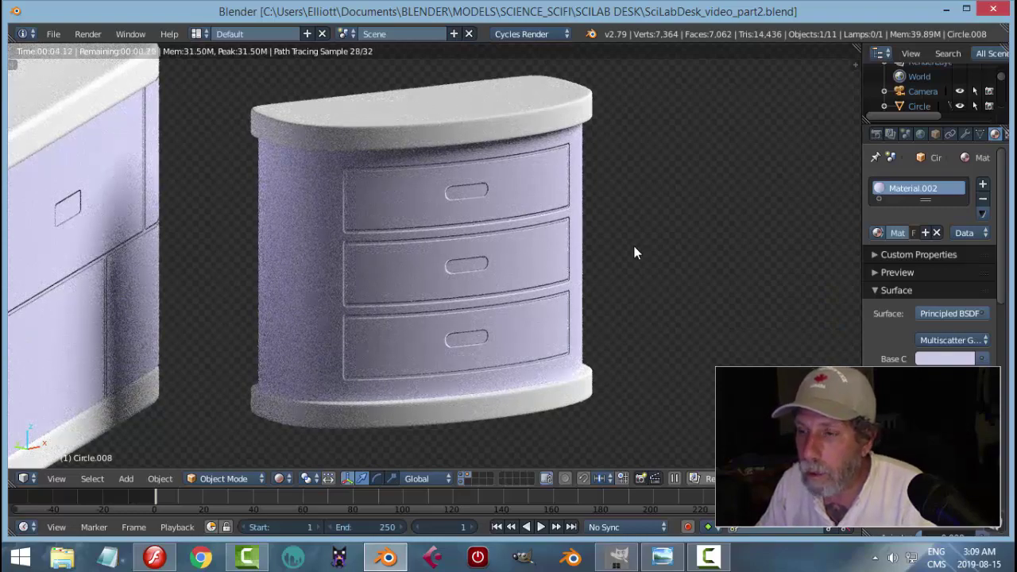
{"action": "mouse_move", "coordinate": [637, 251]}
{"action": "left_mouse_down"}
{"action": "mouse_move", "coordinate": [606, 270]}
{"action": "mouse_move", "coordinate": [621, 282]}
{"action": "left_mouse_up"}
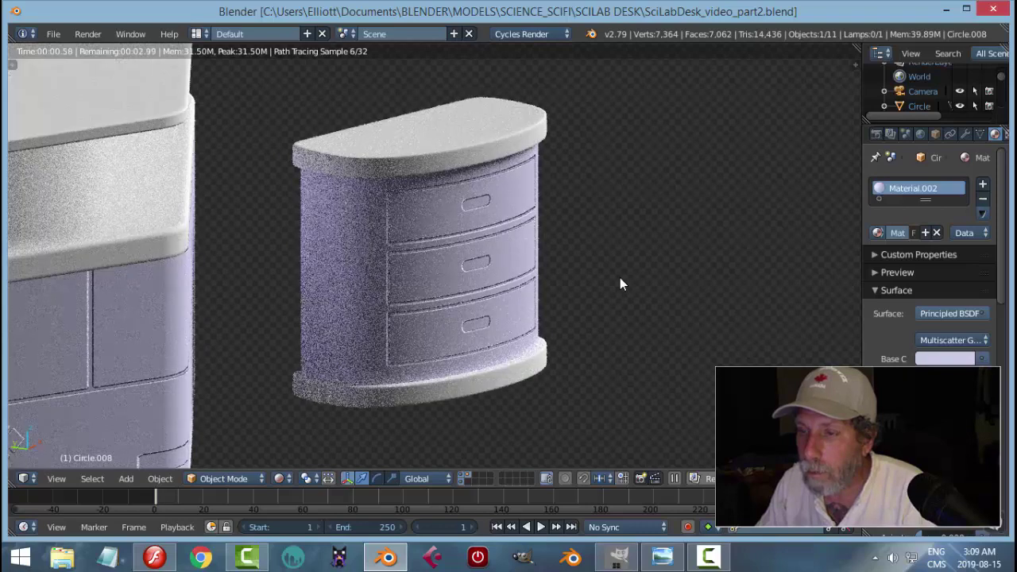
{"action": "left_click_drag", "start_coordinate": [622, 279], "coordinate": [570, 307]}
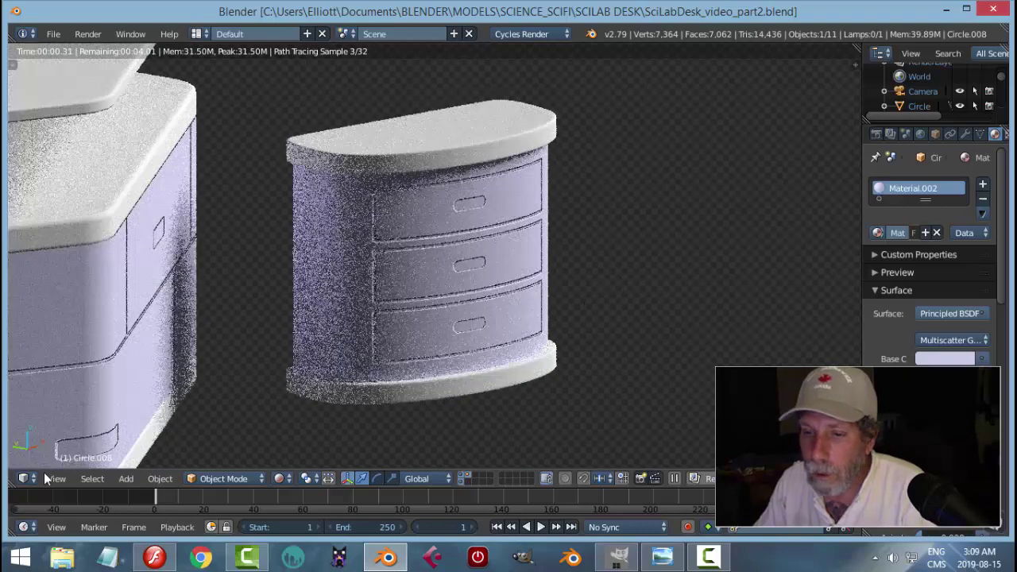
Turn off the rendered preview, split the 3D view vertically, and make one half a Node Editor showing the cabinet material's nodes.
{"action": "key", "text": "shift+z"}
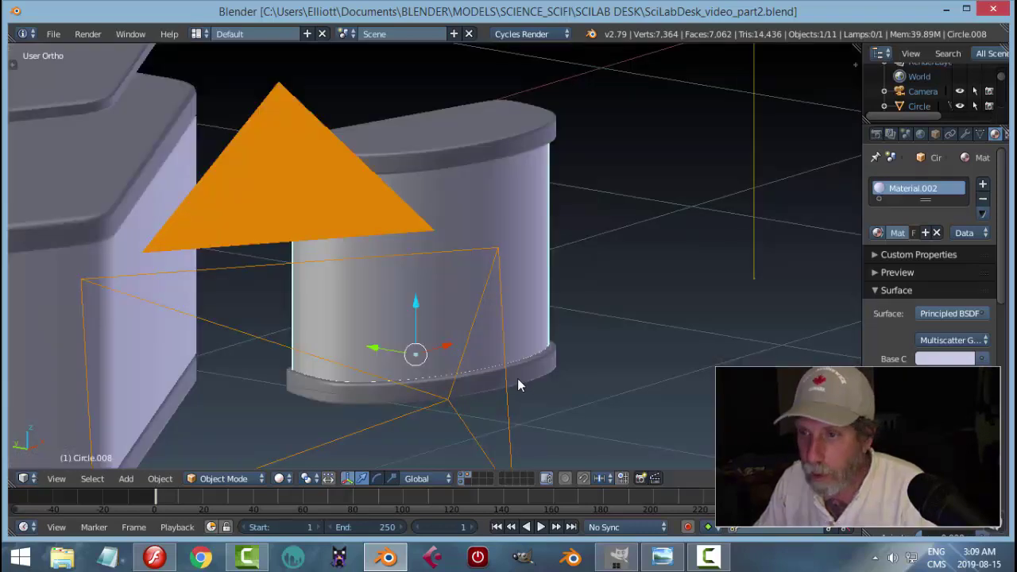
{"action": "left_click_drag", "start_coordinate": [12, 482], "coordinate": [418, 481]}
{"action": "left_click", "coordinate": [24, 478]}
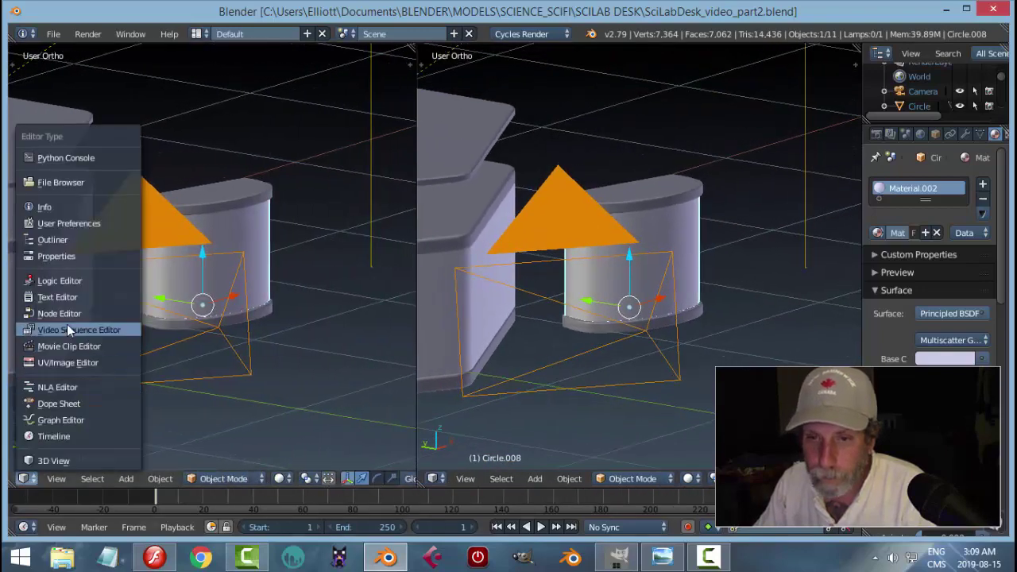
{"action": "left_click", "coordinate": [66, 296]}
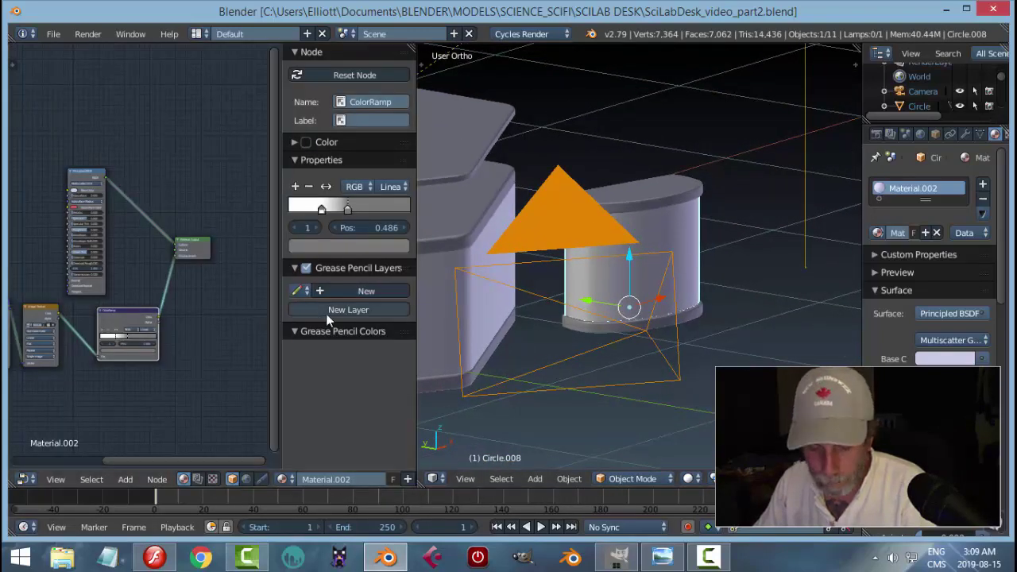
Hide the node properties sidebar, turn on the rendered preview of the cabinet, and bring the material's ColorRamp node into view.
{"action": "key", "text": "n"}
{"action": "key", "text": "KP_5"}
{"action": "key", "text": "shift+z"}
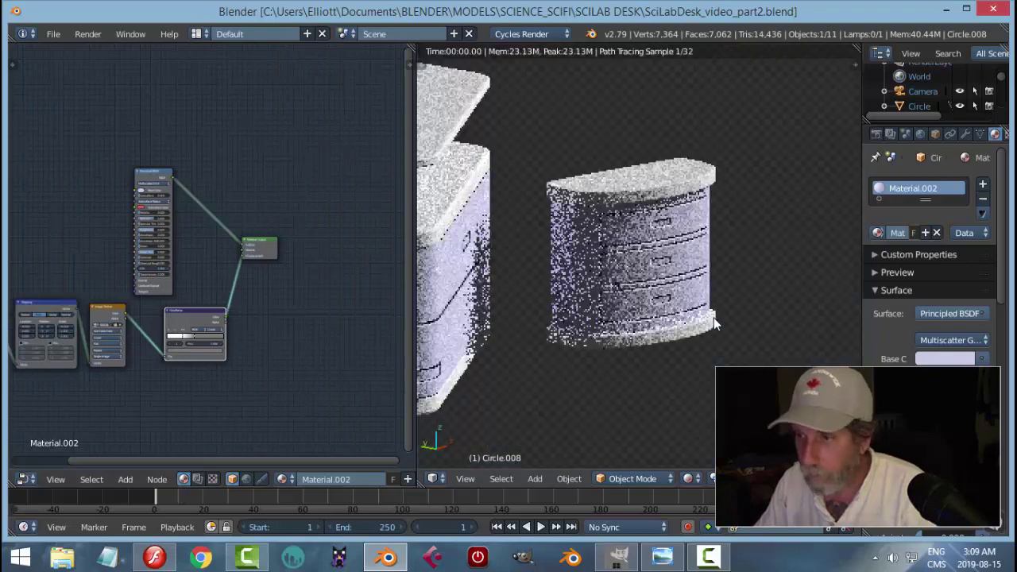
{"action": "left_click_drag", "start_coordinate": [684, 333], "coordinate": [699, 324]}
{"action": "scroll", "coordinate": [676, 339], "scroll_direction": "up", "scroll_amount": 1}
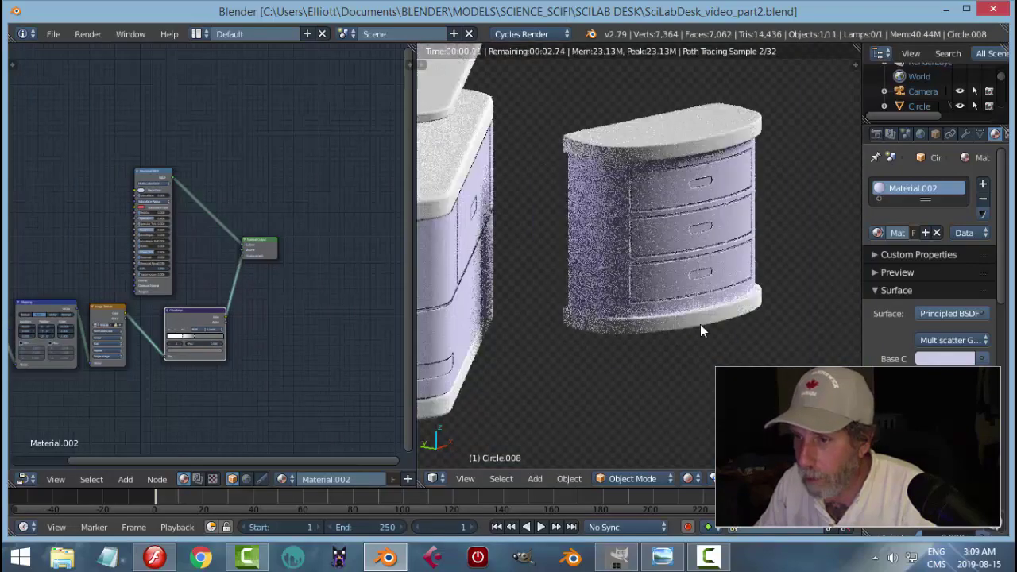
{"action": "scroll", "coordinate": [699, 324], "scroll_direction": "down", "scroll_amount": 1}
{"action": "key", "text": "Home"}
{"action": "scroll", "coordinate": [304, 355], "scroll_direction": "up", "scroll_amount": 1}
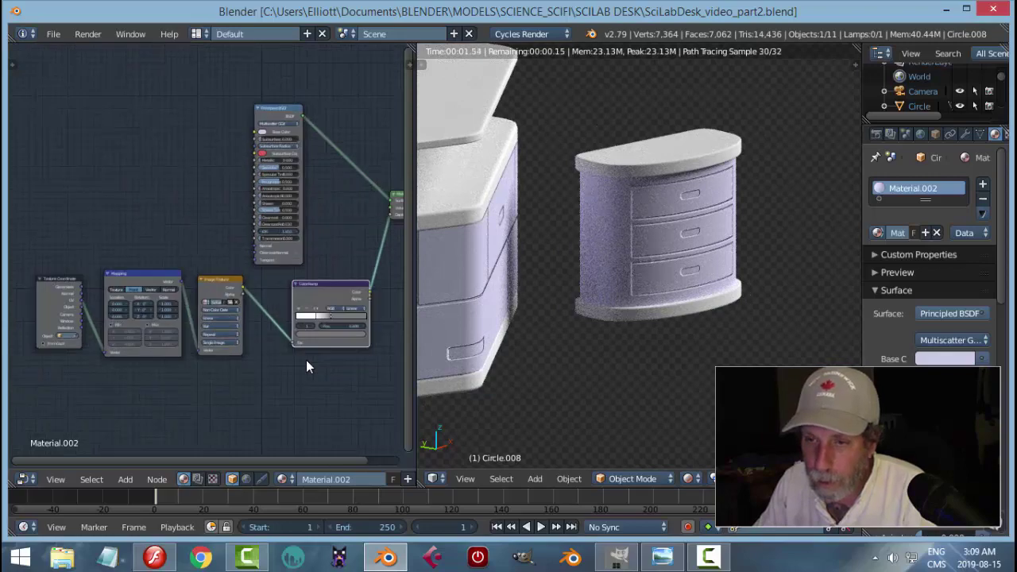
{"action": "scroll", "coordinate": [306, 360], "scroll_direction": "up", "scroll_amount": 4}
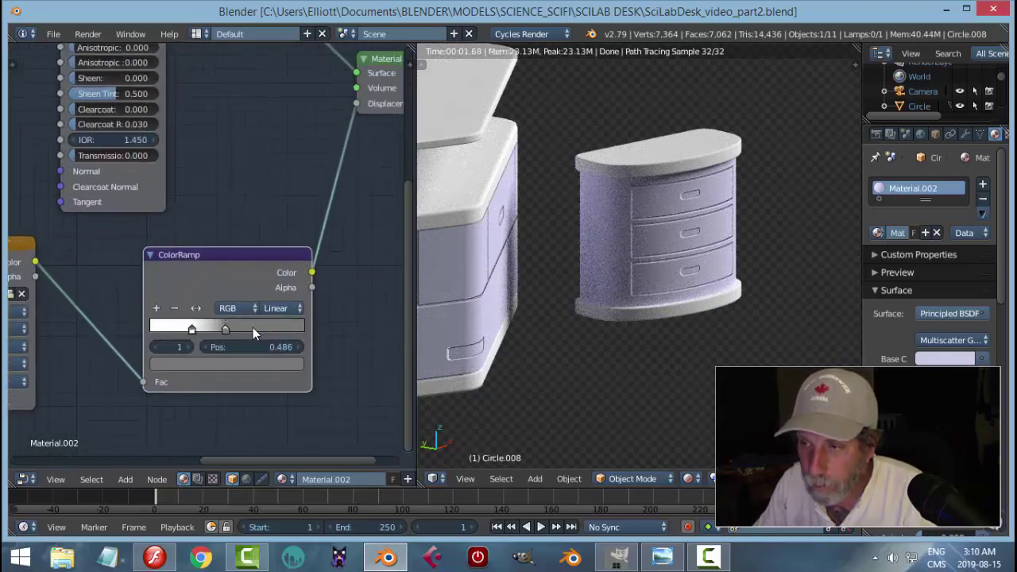
Move the ColorRamp's white stop to 0.350, try the grey stop at 0.655, and bring the grey stop back to 0.555.
{"action": "scroll", "coordinate": [252, 327], "scroll_direction": "up", "scroll_amount": 2}
{"action": "left_click_drag", "start_coordinate": [191, 359], "coordinate": [204, 359]}
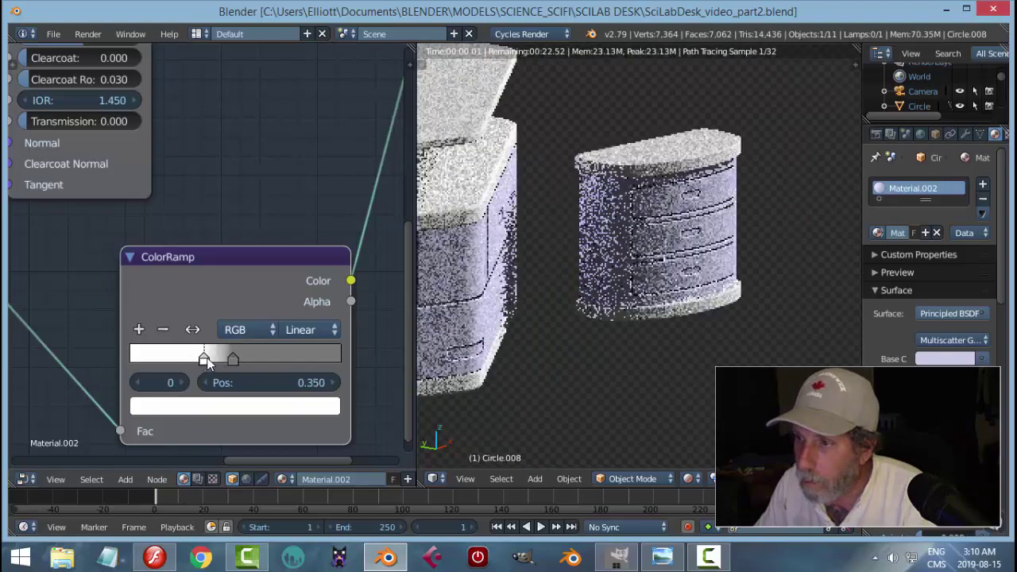
{"action": "scroll", "coordinate": [647, 281], "scroll_direction": "up", "scroll_amount": 3}
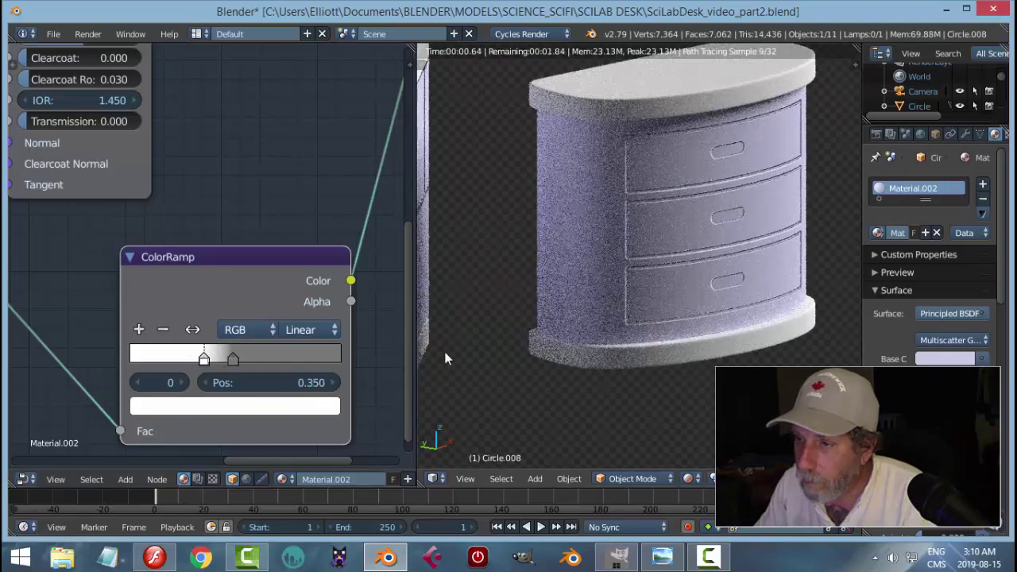
{"action": "left_click_drag", "start_coordinate": [235, 361], "coordinate": [267, 367]}
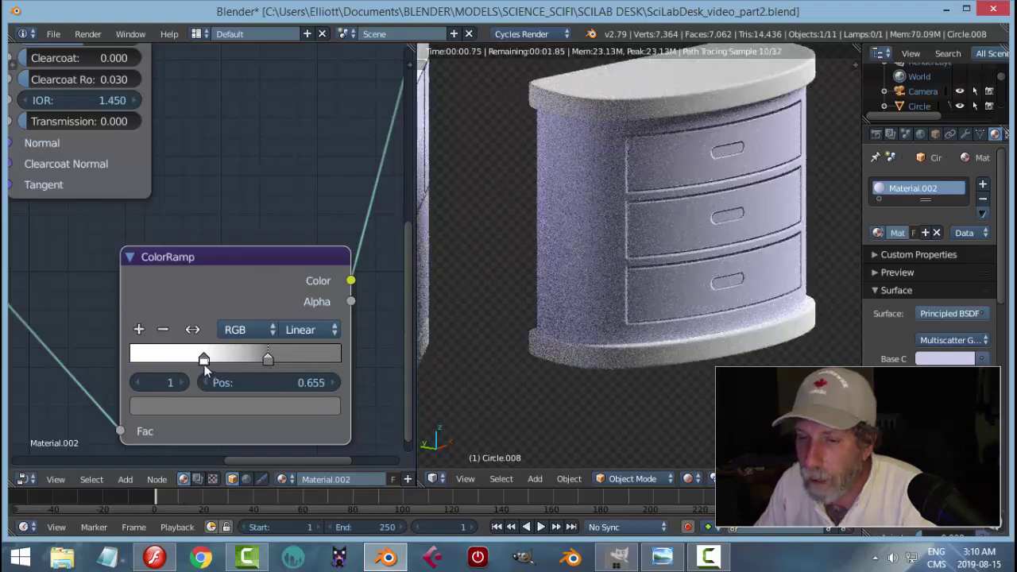
{"action": "left_click_drag", "start_coordinate": [203, 361], "coordinate": [247, 359]}
{"action": "scroll", "coordinate": [731, 303], "scroll_direction": "down", "scroll_amount": 4}
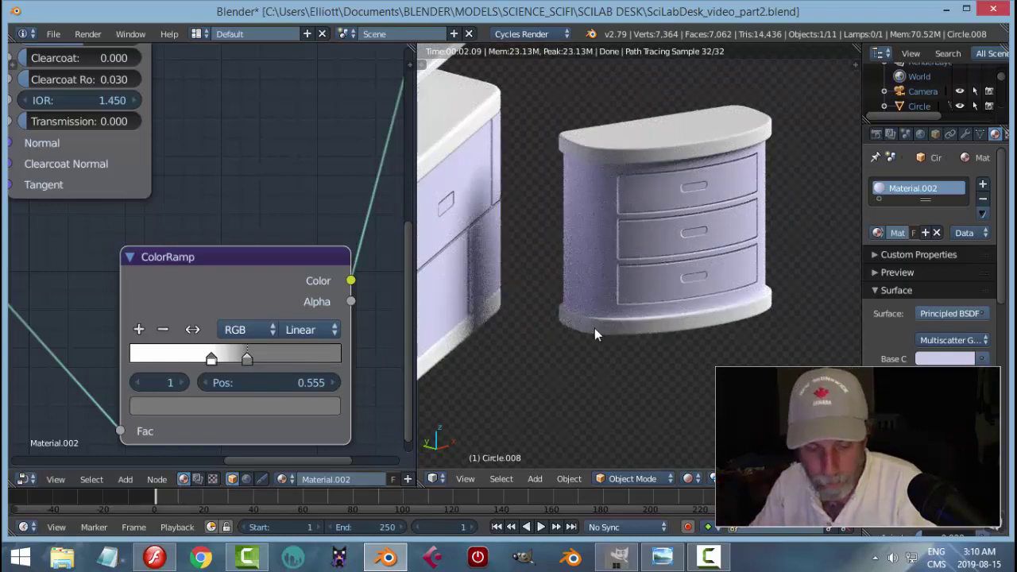
Turn off the rendered preview and switch to GIMP, where the cabinet drawer texture is open.
{"action": "key", "text": "shift+z"}
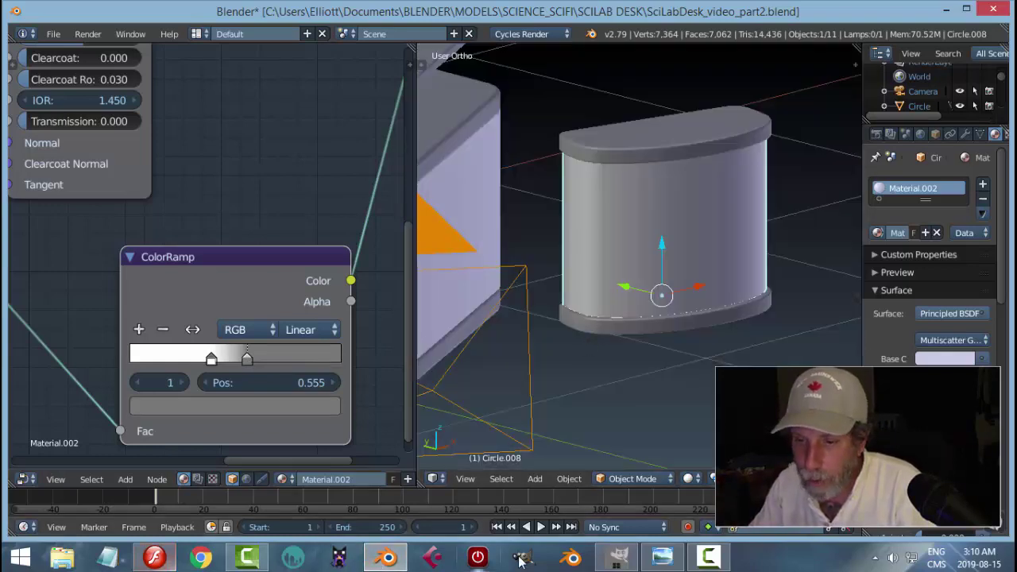
{"action": "left_click", "coordinate": [618, 558]}
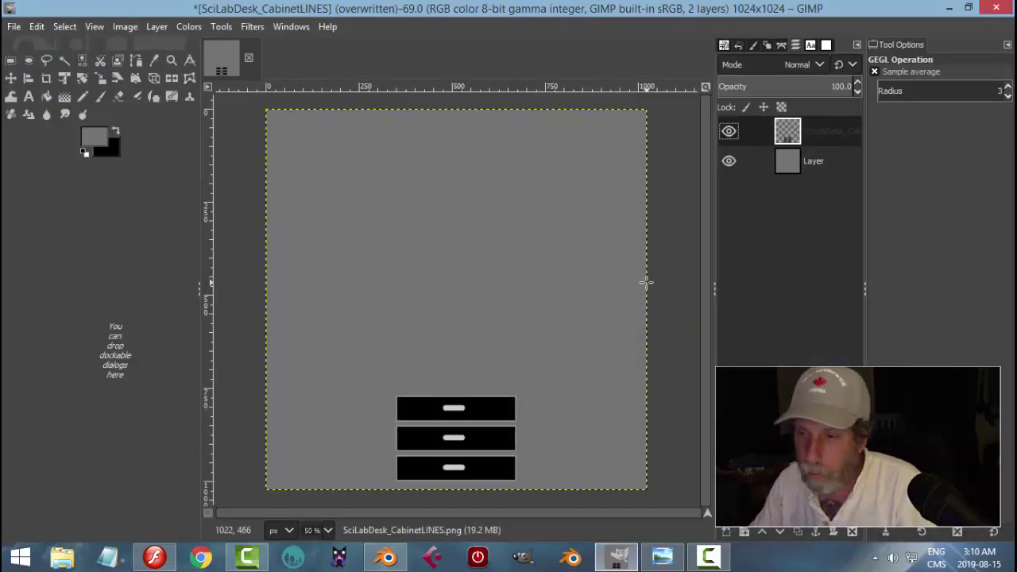
{"action": "left_click", "coordinate": [252, 26]}
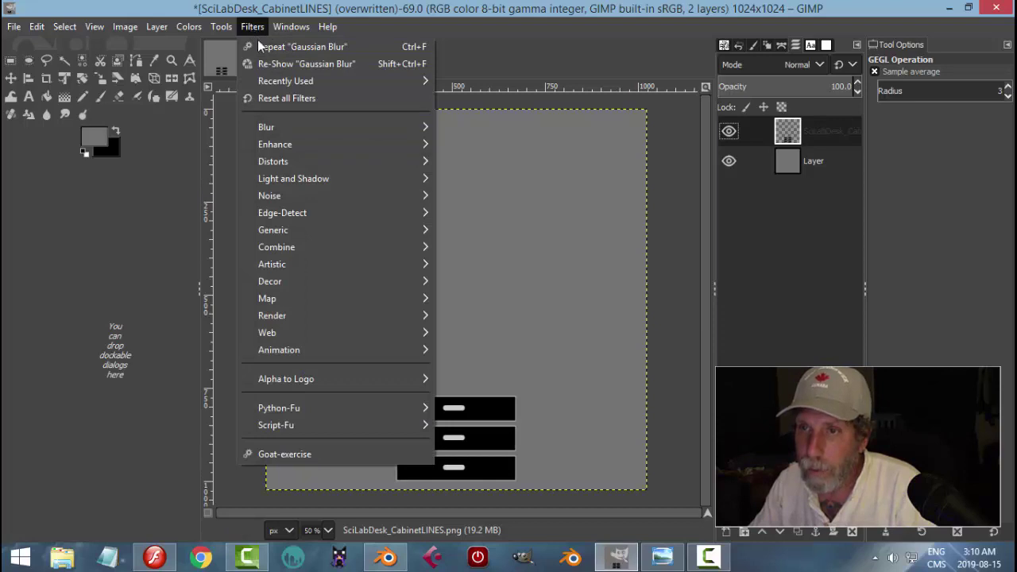
{"action": "left_click", "coordinate": [274, 61]}
{"action": "left_click_drag", "start_coordinate": [902, 217], "coordinate": [893, 220]}
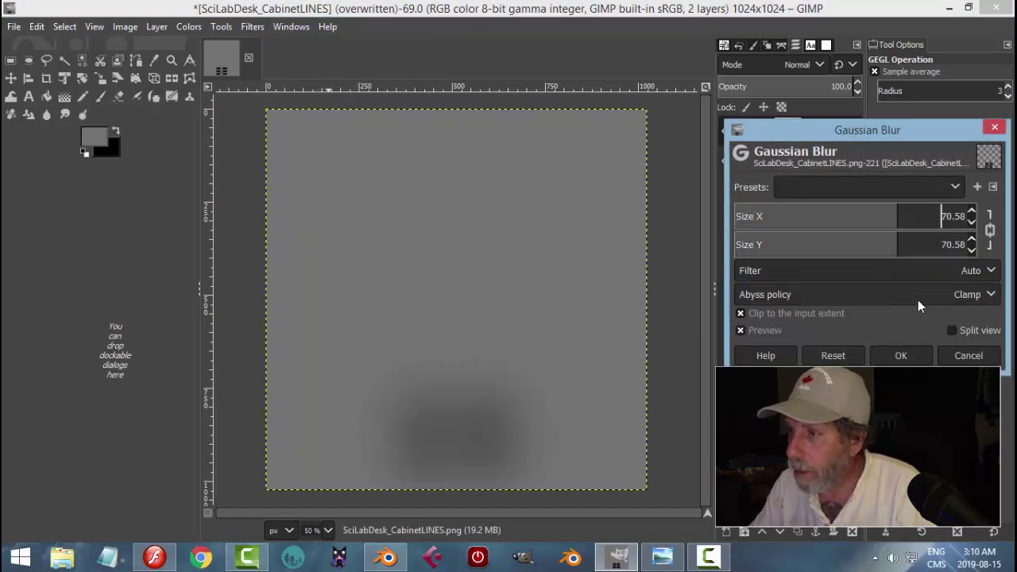
{"action": "key", "text": "Escape"}
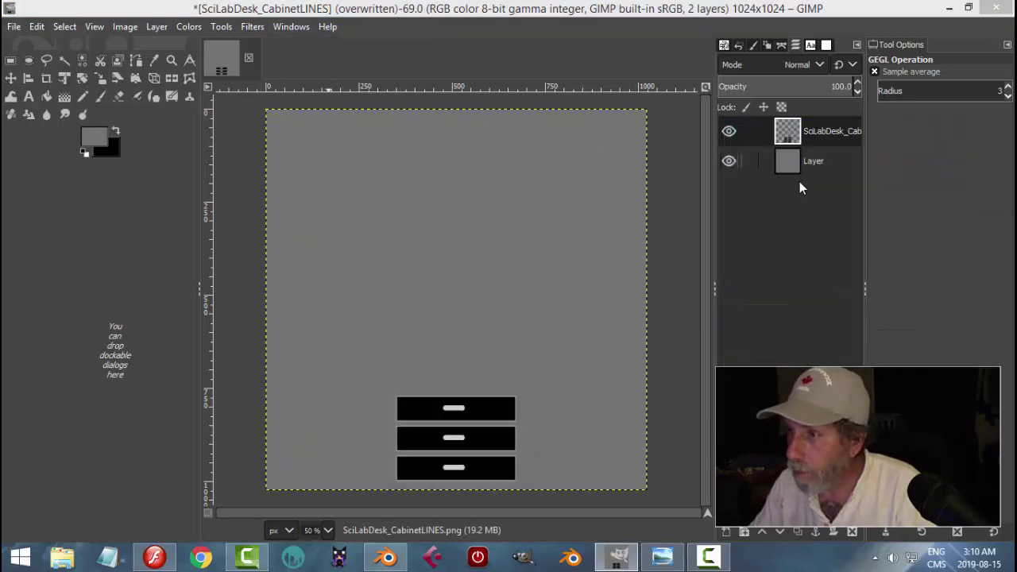
Apply the Gaussian Blur filter to the drawer layer once more and overwrite SciLabDesk_CabinetLINES.png.
{"action": "left_click", "coordinate": [252, 26]}
{"action": "left_click", "coordinate": [272, 63]}
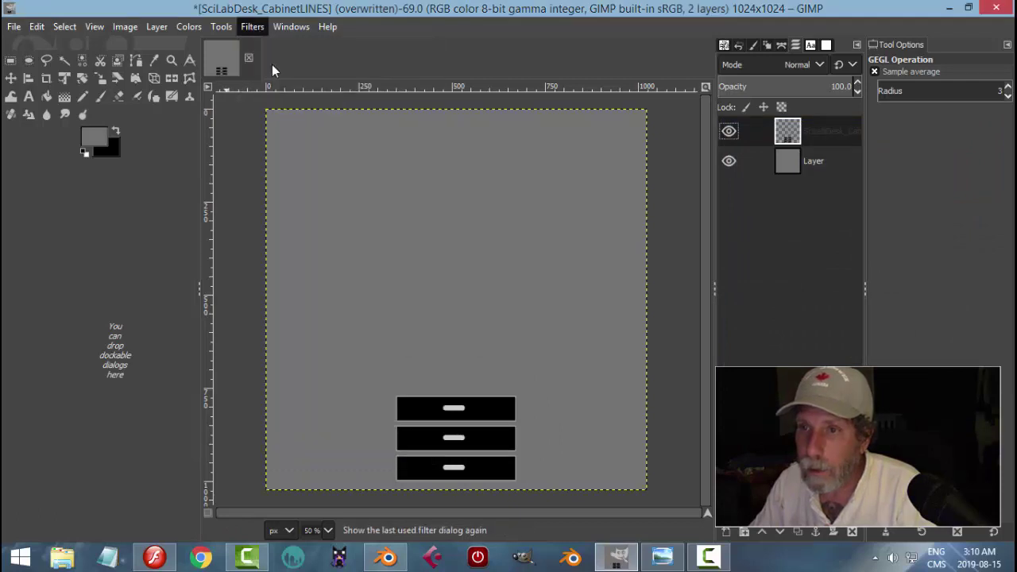
{"action": "left_click", "coordinate": [899, 355]}
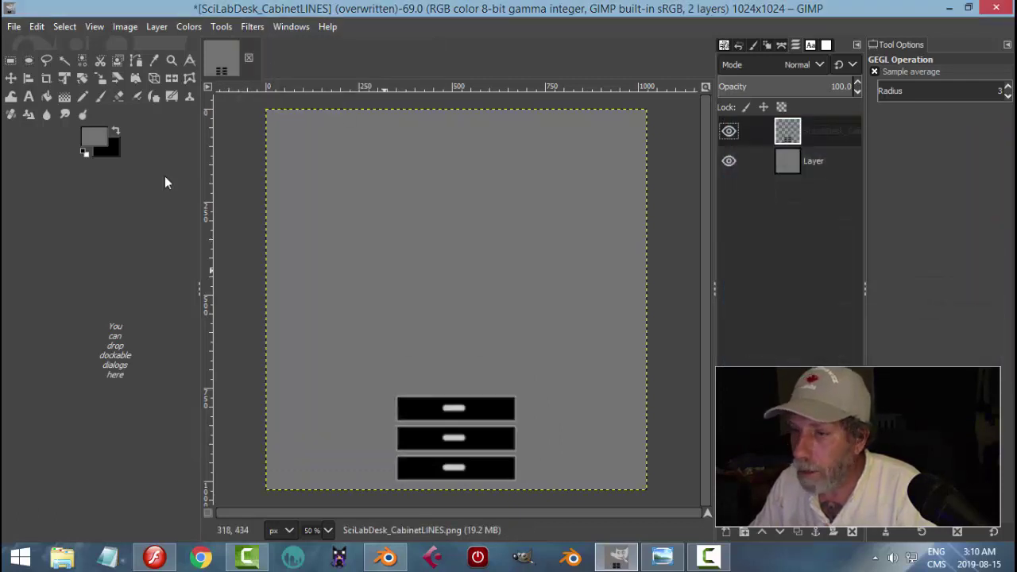
{"action": "left_click", "coordinate": [18, 29]}
{"action": "left_click", "coordinate": [91, 241]}
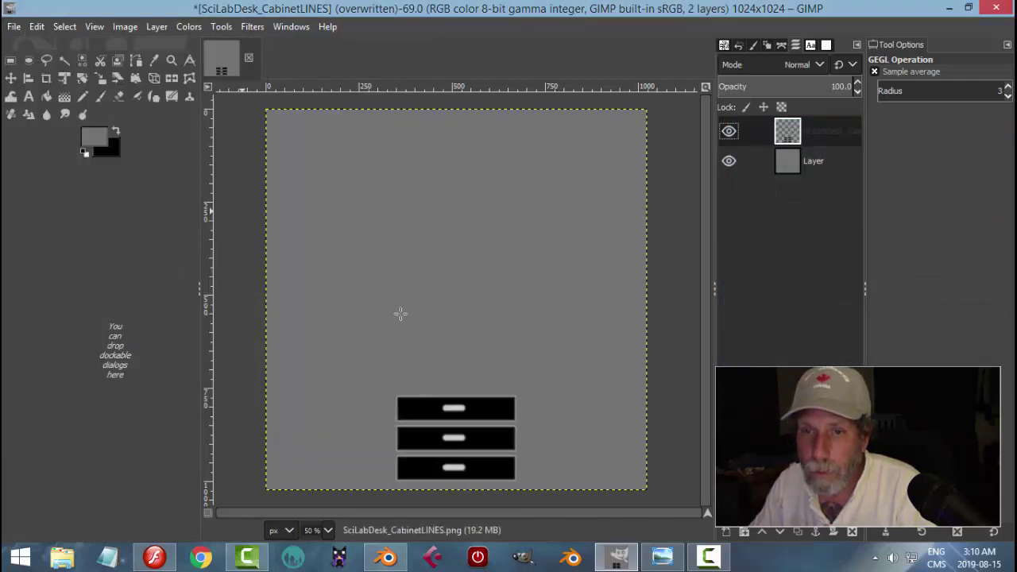
Switch to Blender, turn the rendered preview back on, and examine the softened drawer lines on the cabinet front.
{"action": "left_click", "coordinate": [387, 557]}
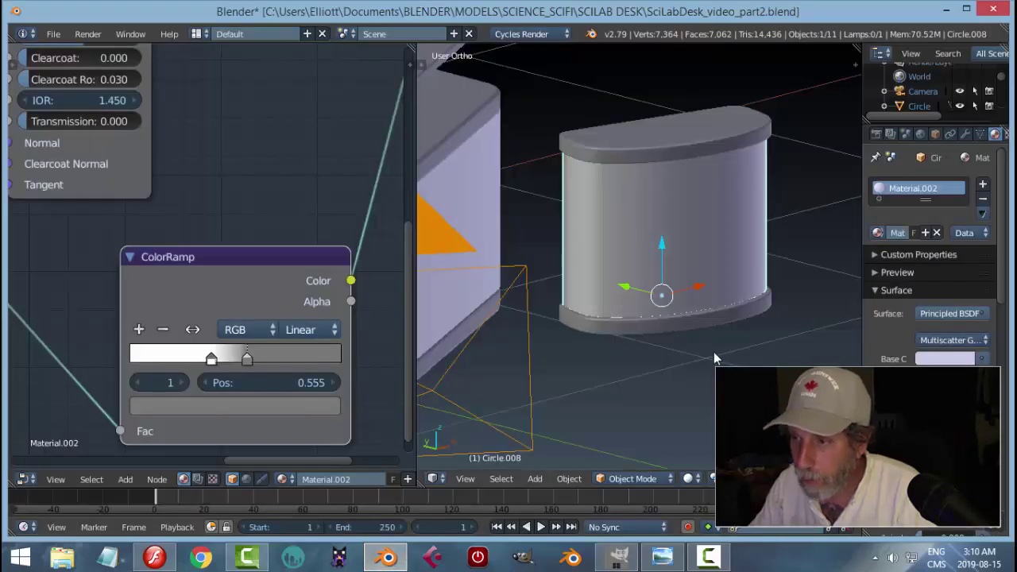
{"action": "key", "text": "shift+z"}
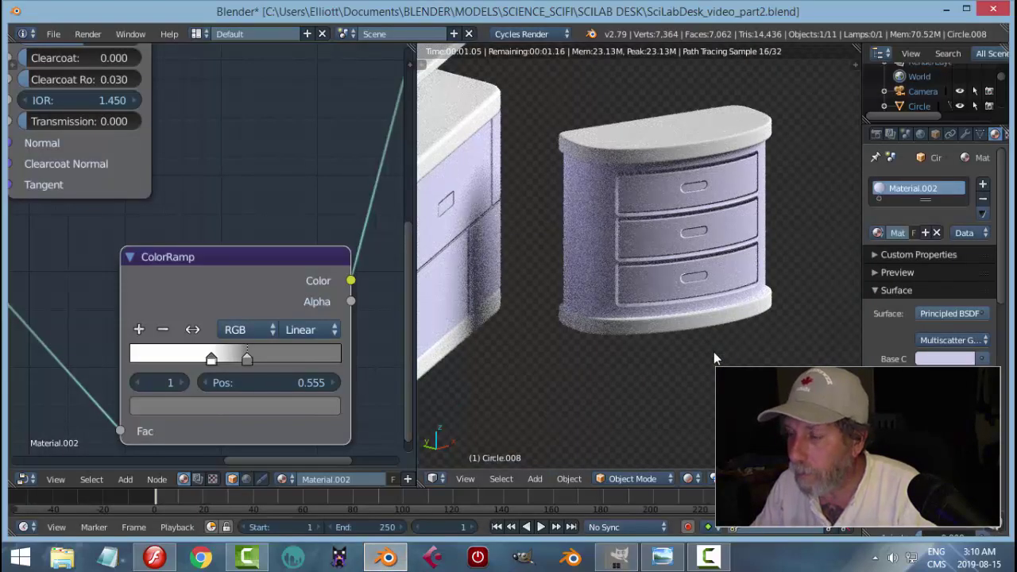
{"action": "mouse_move", "coordinate": [704, 340]}
{"action": "left_mouse_down"}
{"action": "mouse_move", "coordinate": [695, 325]}
{"action": "mouse_move", "coordinate": [682, 333]}
{"action": "left_mouse_up"}
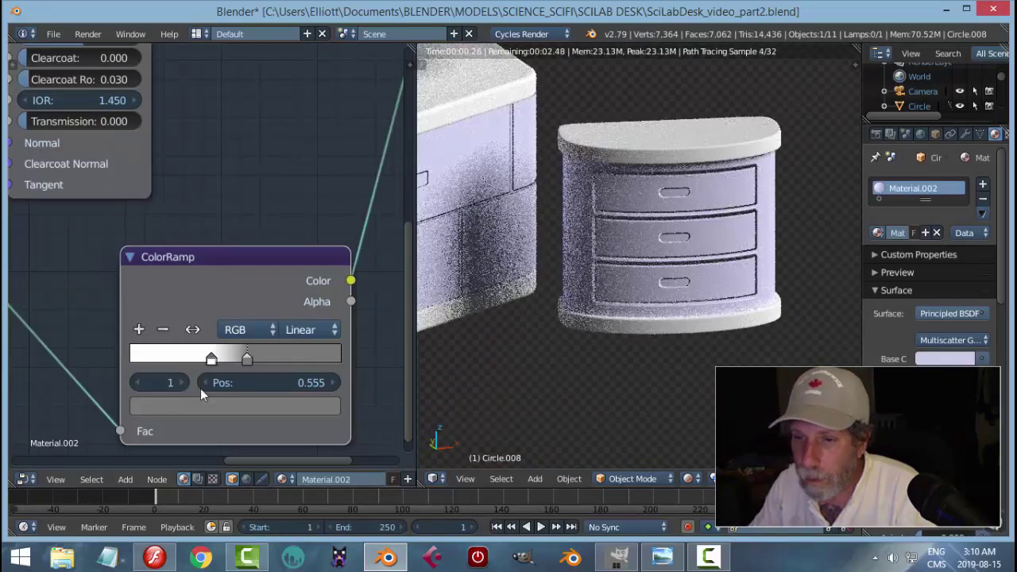
Tune the ColorRamp for the blurred drawer lines, setting the grey stop to 0.477 and the white stop to 0.173.
{"action": "scroll", "coordinate": [204, 387], "scroll_direction": "up", "scroll_amount": 2}
{"action": "left_click_drag", "start_coordinate": [255, 382], "coordinate": [278, 378]}
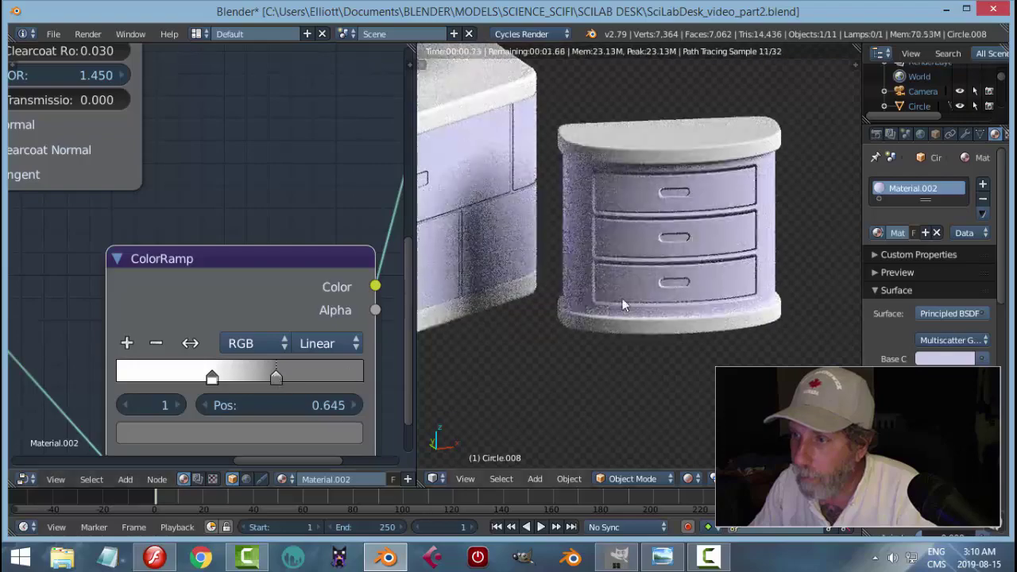
{"action": "left_click_drag", "start_coordinate": [624, 302], "coordinate": [651, 307]}
{"action": "scroll", "coordinate": [653, 309], "scroll_direction": "up", "scroll_amount": 2}
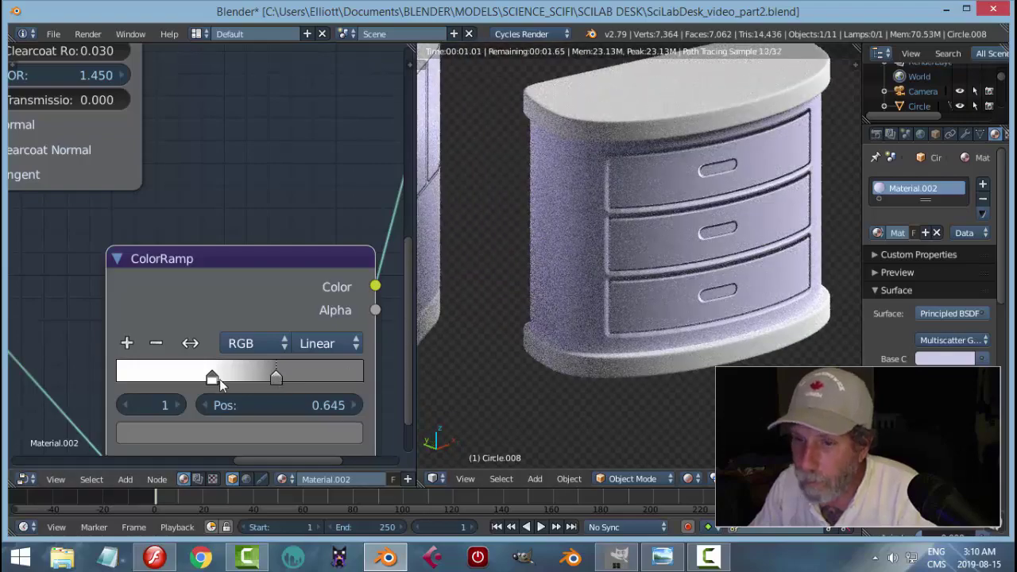
{"action": "left_click_drag", "start_coordinate": [223, 380], "coordinate": [189, 385]}
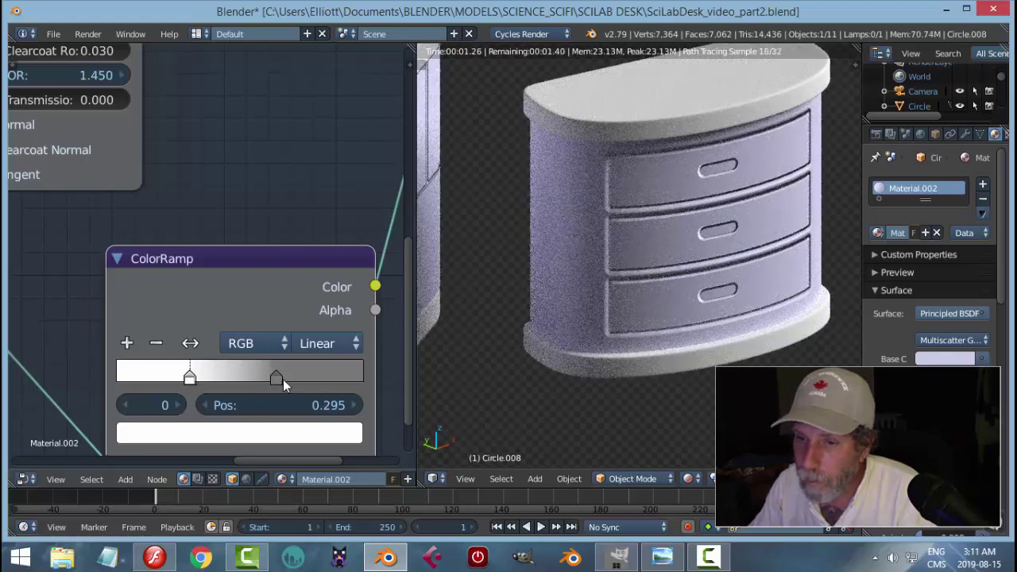
{"action": "left_click_drag", "start_coordinate": [271, 380], "coordinate": [235, 383]}
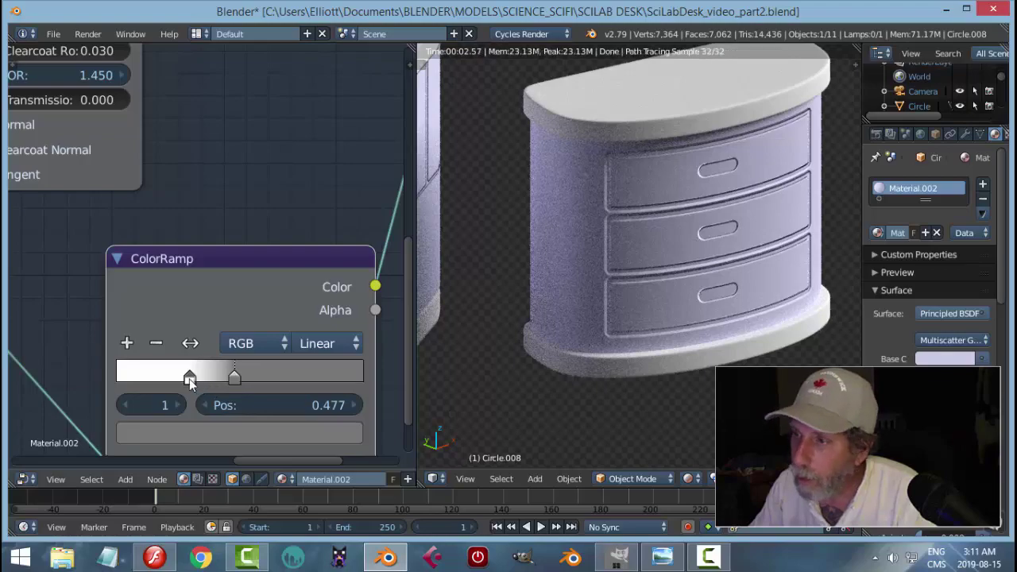
{"action": "left_click_drag", "start_coordinate": [189, 378], "coordinate": [154, 381]}
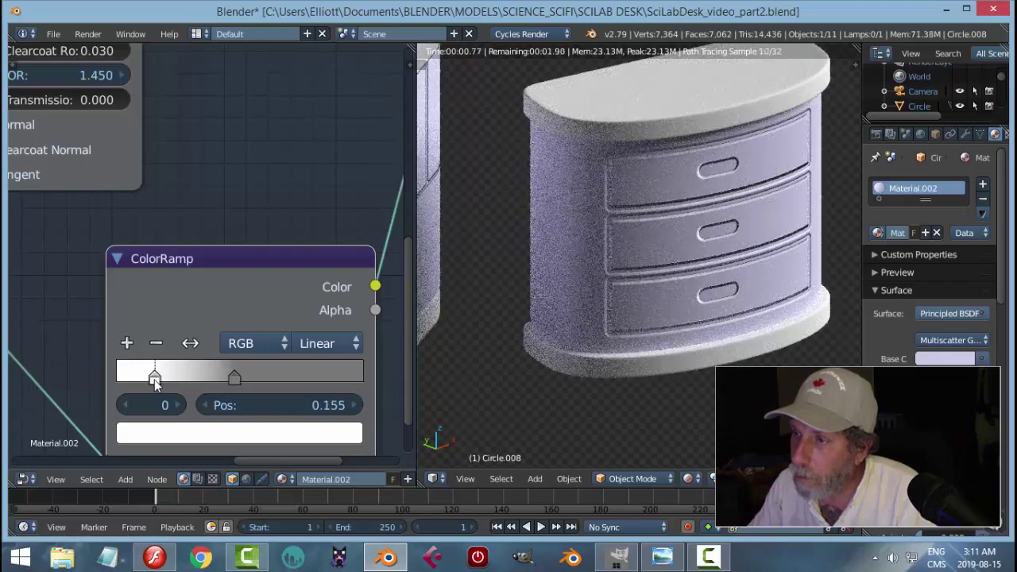
{"action": "left_click_drag", "start_coordinate": [155, 381], "coordinate": [158, 381]}
Inspect the cabinet's drawers beside the desk from several angles in the rendered preview.
{"action": "scroll", "coordinate": [651, 326], "scroll_direction": "down", "scroll_amount": 4}
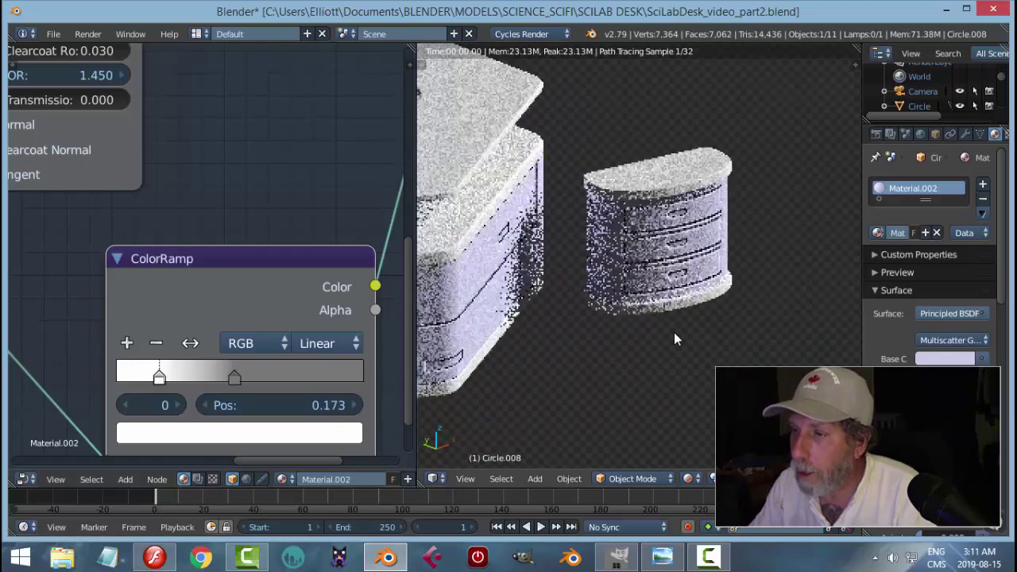
{"action": "left_click_drag", "start_coordinate": [652, 322], "coordinate": [631, 317]}
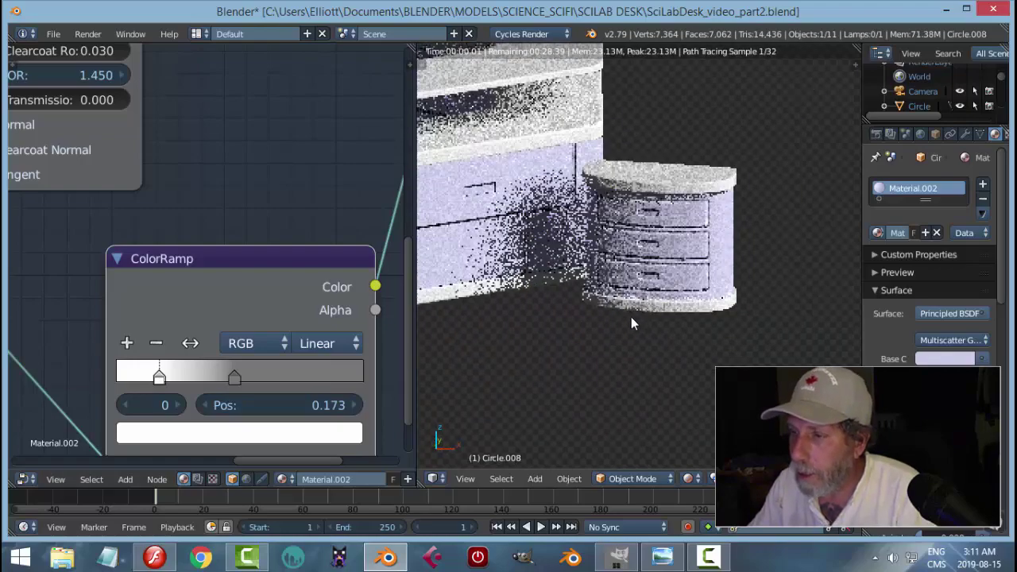
{"action": "left_click_drag", "start_coordinate": [699, 330], "coordinate": [677, 343]}
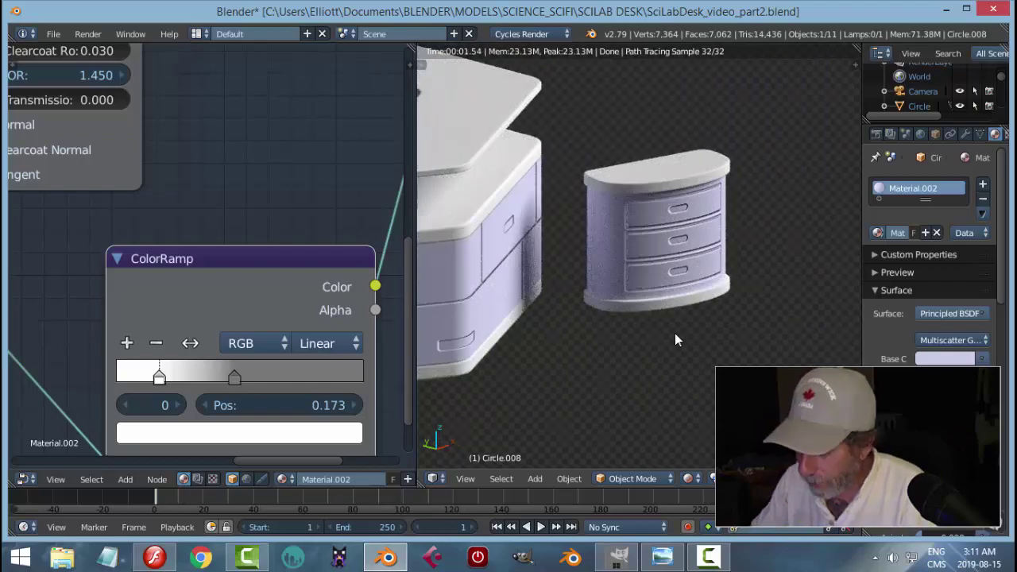
Merge the Node Editor area into the 3D view, check the whole scene through the camera, and turn off the rendered preview.
{"action": "left_click_drag", "start_coordinate": [415, 481], "coordinate": [393, 483]}
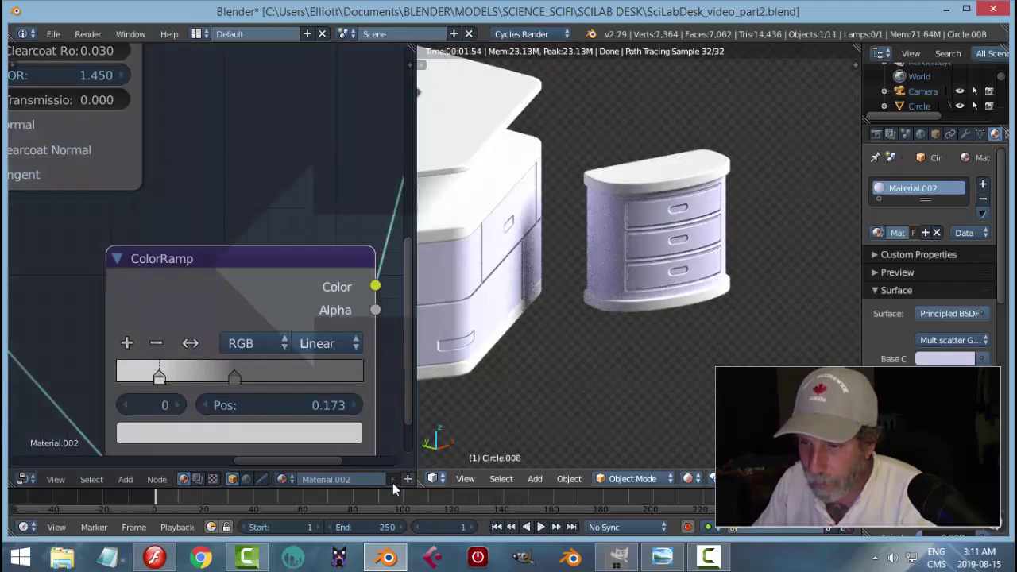
{"action": "key", "text": "Home"}
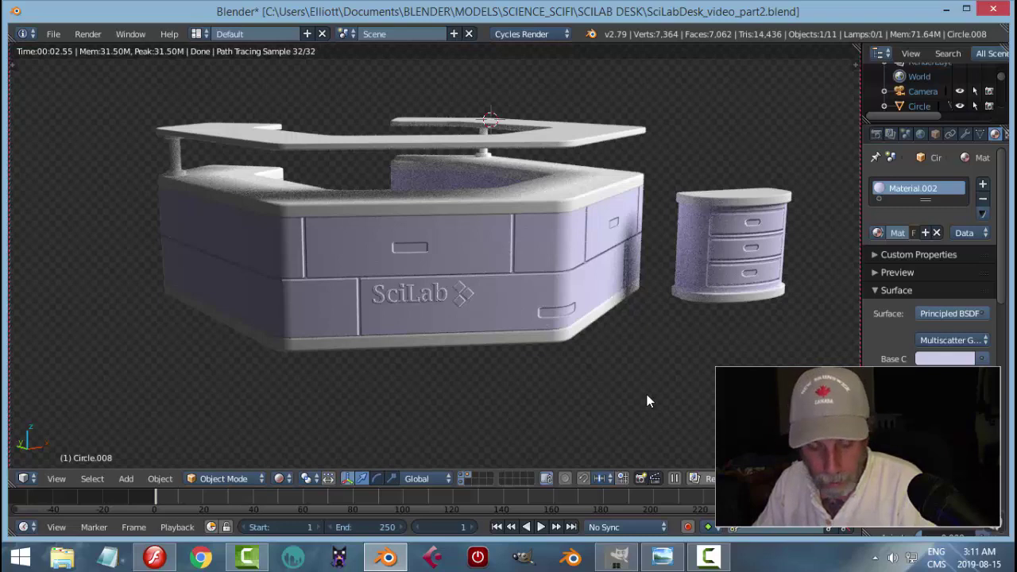
{"action": "key", "text": "shift+z"}
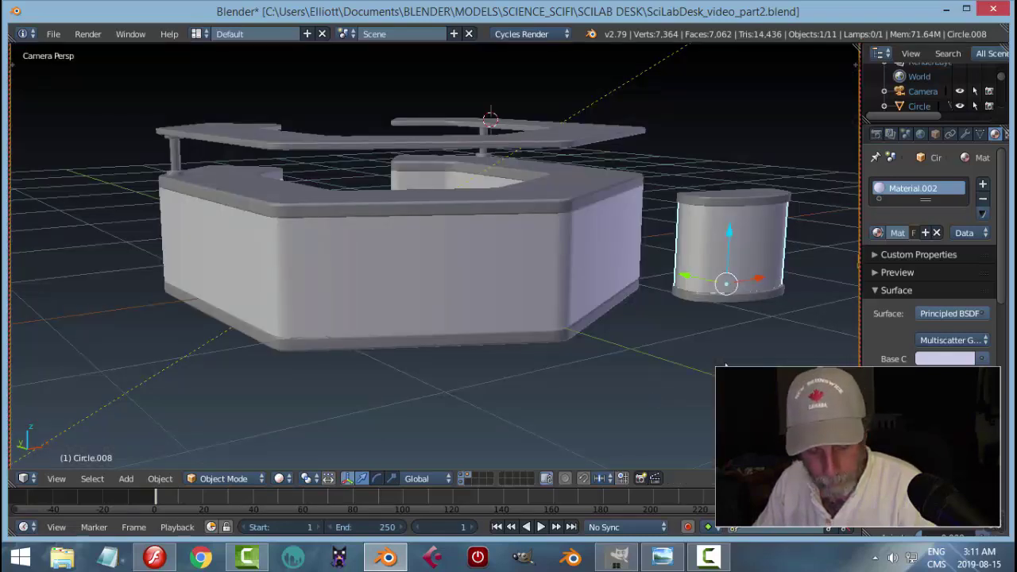
Set a render border around the cabinet in the camera view, render that region, and close the render result.
{"action": "key", "text": "ctrl+b"}
{"action": "left_click_drag", "start_coordinate": [643, 149], "coordinate": [821, 364]}
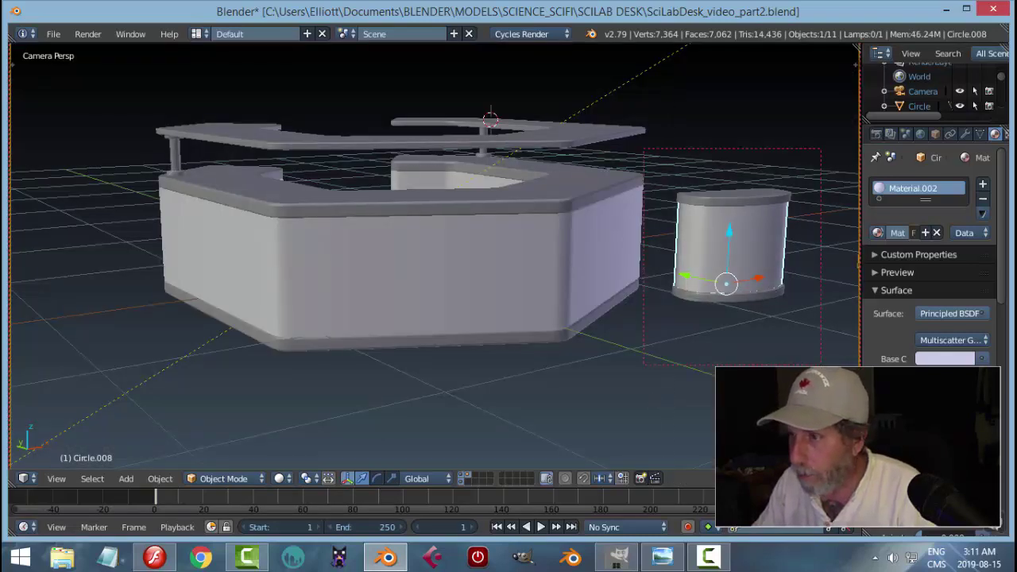
{"action": "key", "text": "F12"}
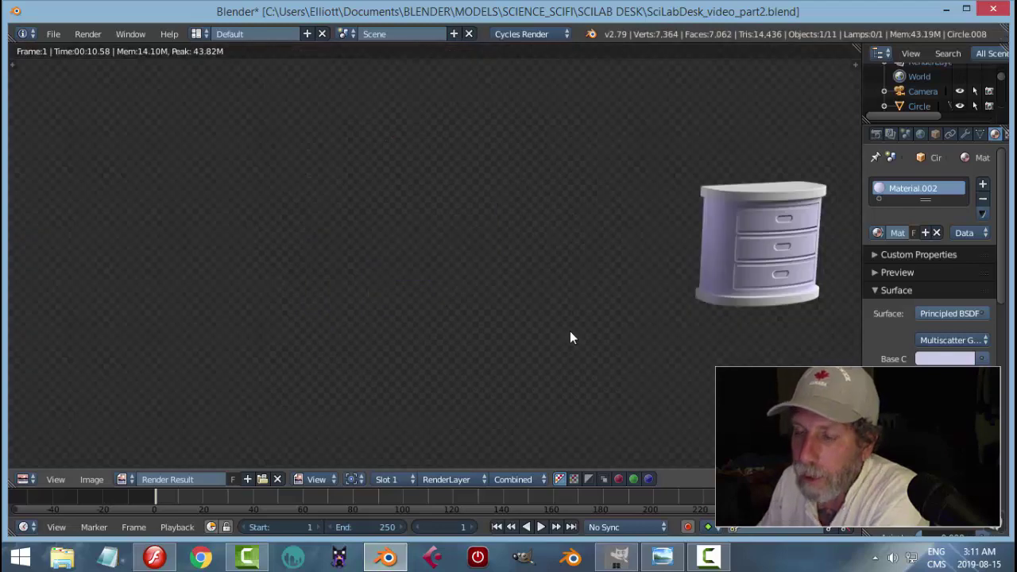
{"action": "key", "text": "Escape"}
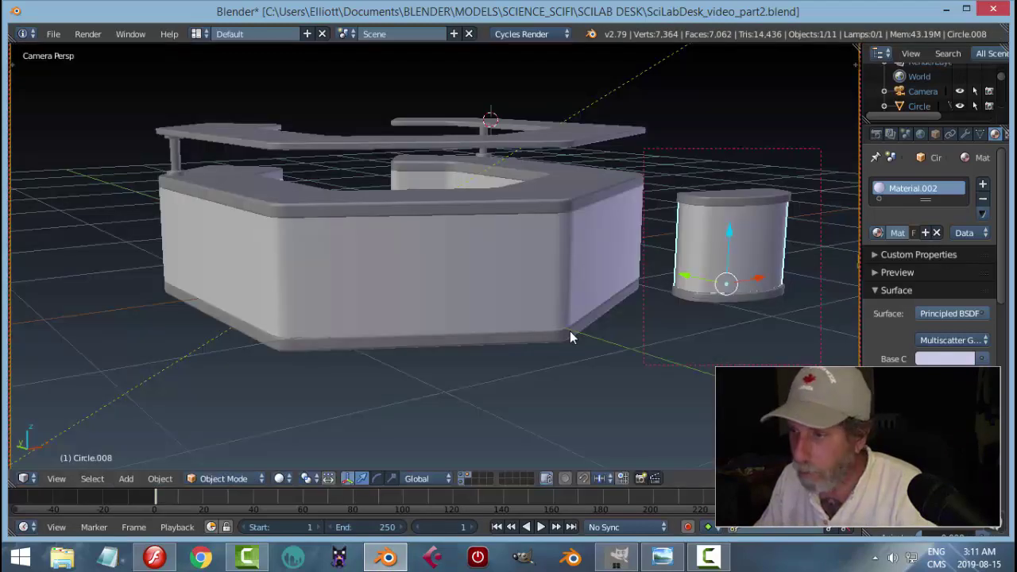
Split the 3D view in two, turn one half into a Node Editor, and hide its node properties sidebar.
{"action": "key", "text": "KP_Decimal"}
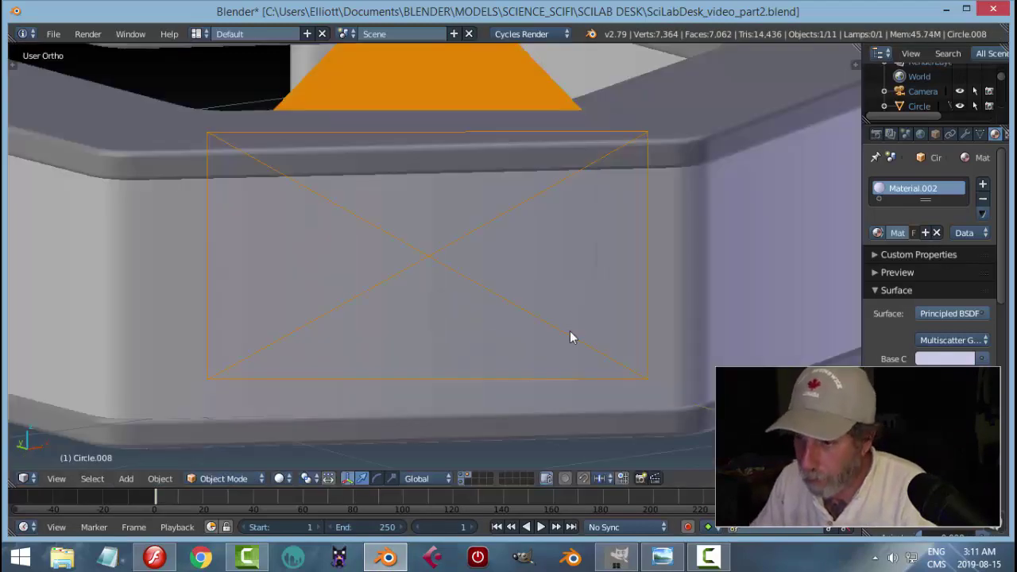
{"action": "left_click_drag", "start_coordinate": [14, 482], "coordinate": [390, 476]}
{"action": "left_click", "coordinate": [24, 478]}
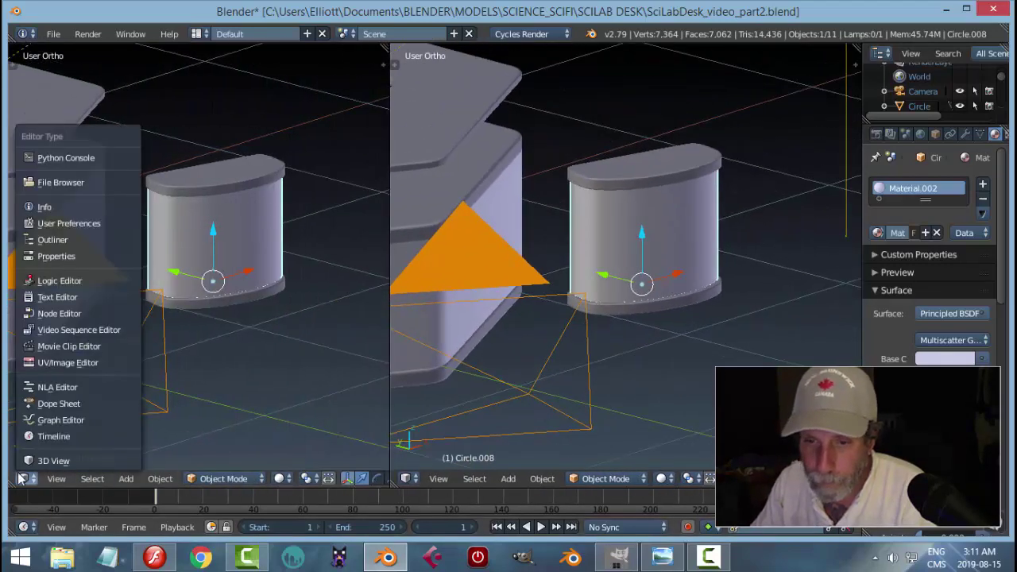
{"action": "left_click", "coordinate": [70, 315]}
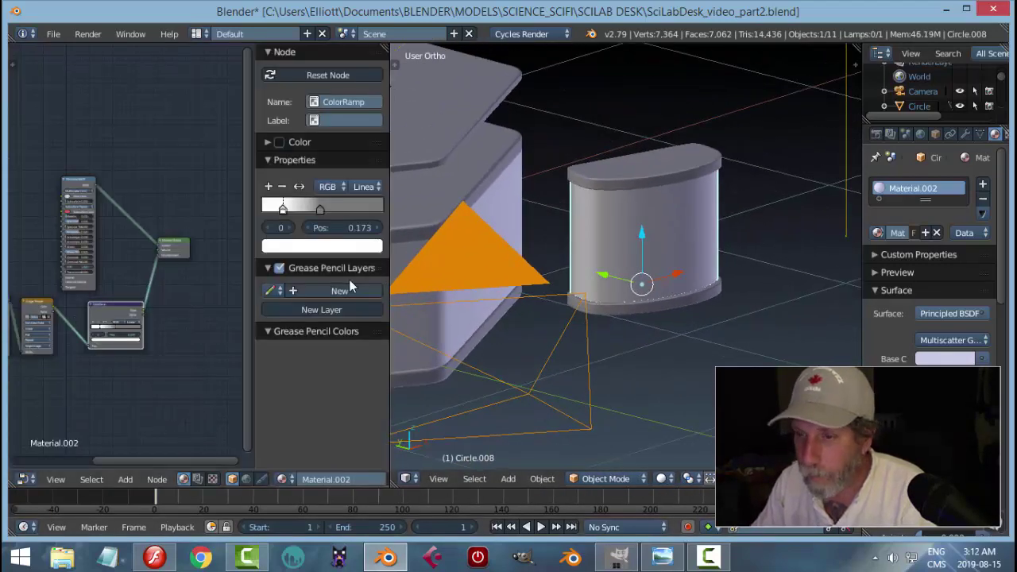
{"action": "key", "text": "n"}
Turn on the rendered preview for the cabinet and examine the drawer lines alongside the material's ColorRamp nodes.
{"action": "scroll", "coordinate": [680, 329], "scroll_direction": "up", "scroll_amount": 5}
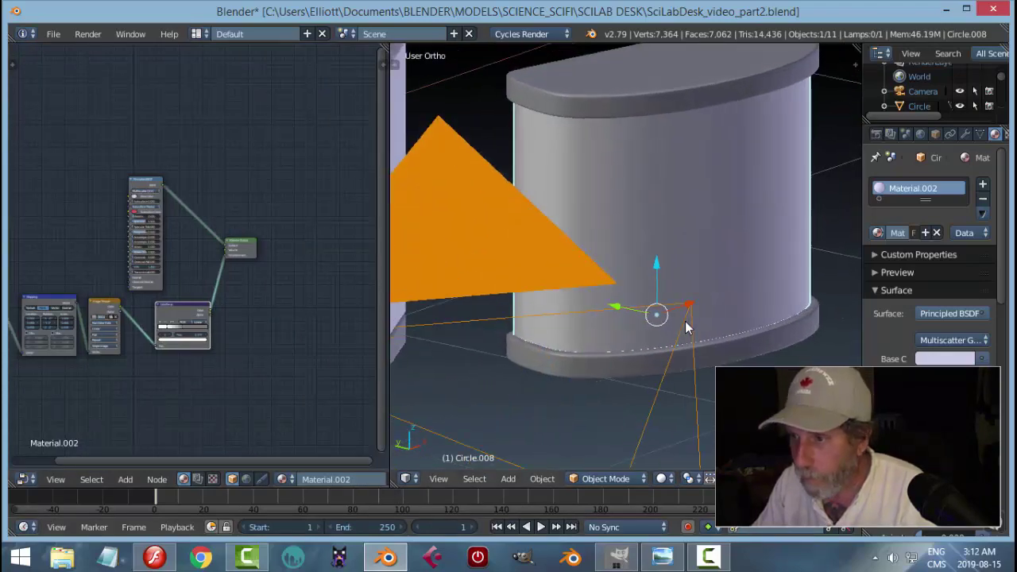
{"action": "key", "text": "shift+z"}
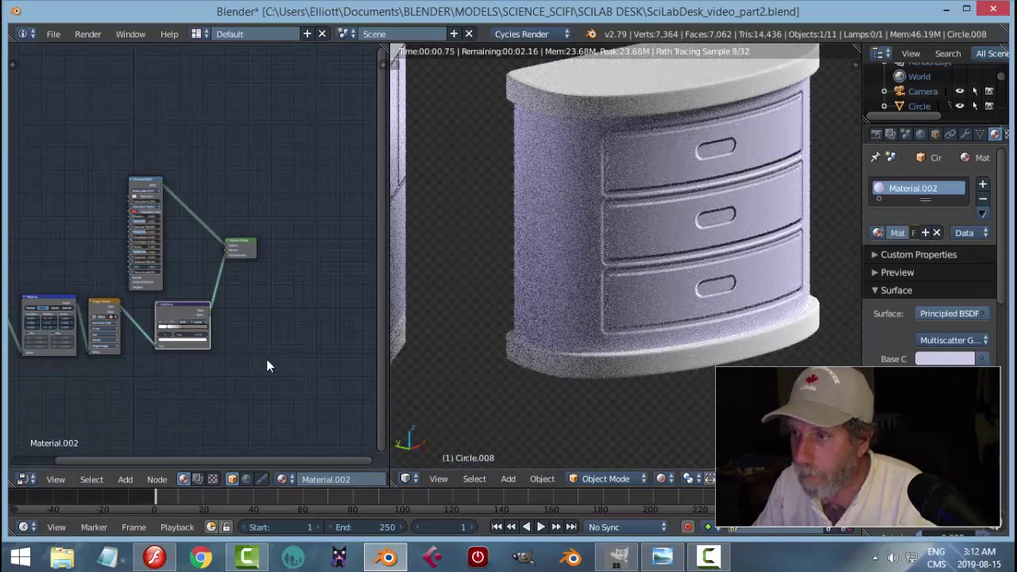
{"action": "left_click_drag", "start_coordinate": [234, 373], "coordinate": [309, 345]}
{"action": "scroll", "coordinate": [312, 351], "scroll_direction": "up", "scroll_amount": 2}
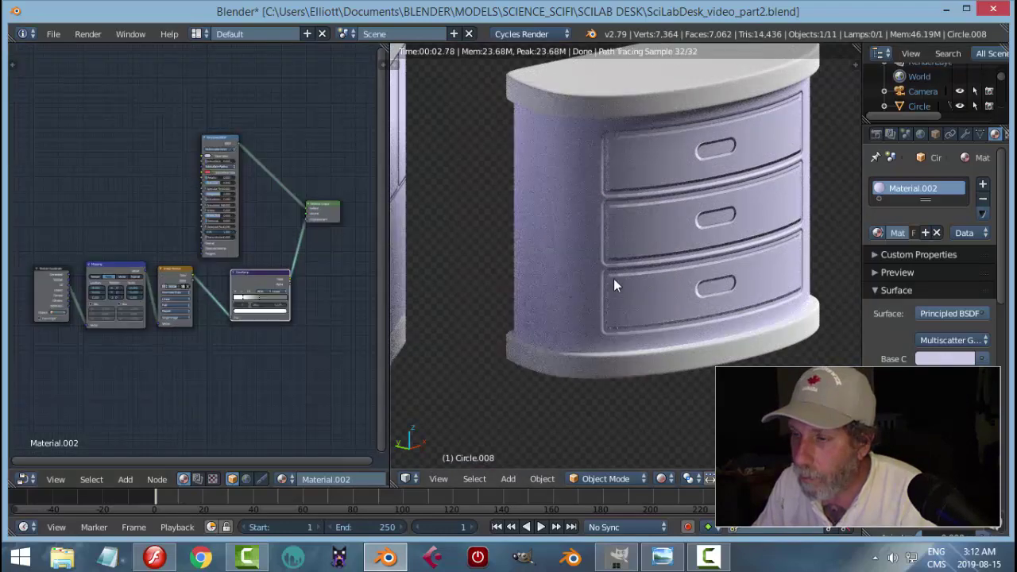
{"action": "scroll", "coordinate": [308, 319], "scroll_direction": "up", "scroll_amount": 3}
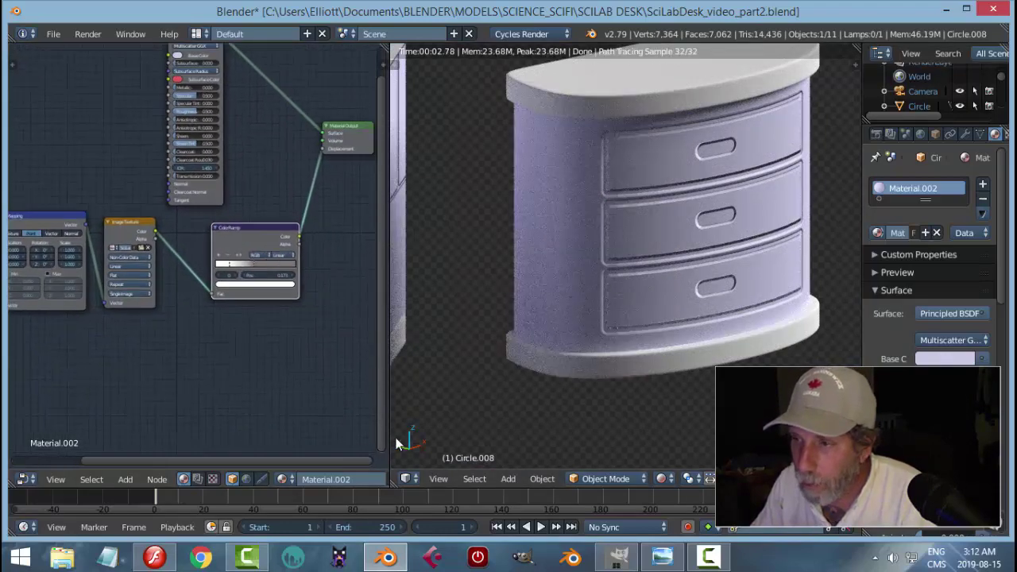
Switch to Flash and set the outline stroke of all three drawer rectangles to 2.
{"action": "left_click", "coordinate": [159, 559]}
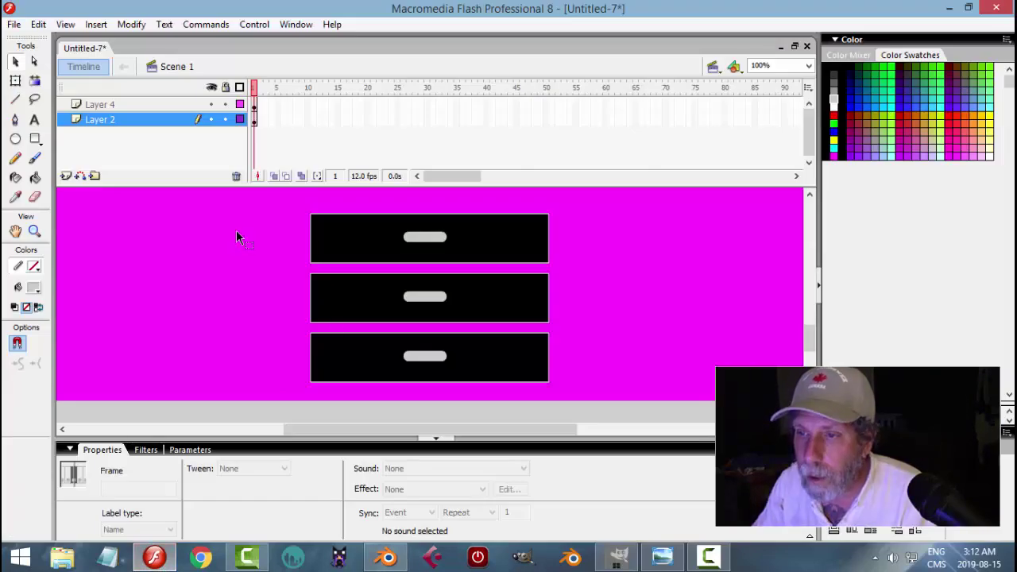
{"action": "left_click", "coordinate": [446, 270]}
{"action": "left_click", "coordinate": [443, 263]}
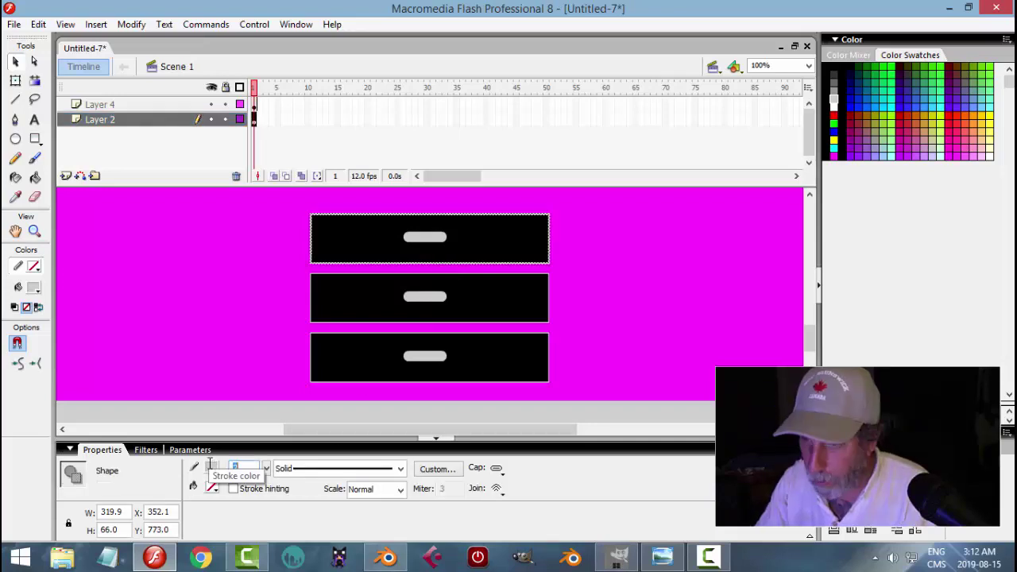
{"action": "left_click", "coordinate": [415, 274]}
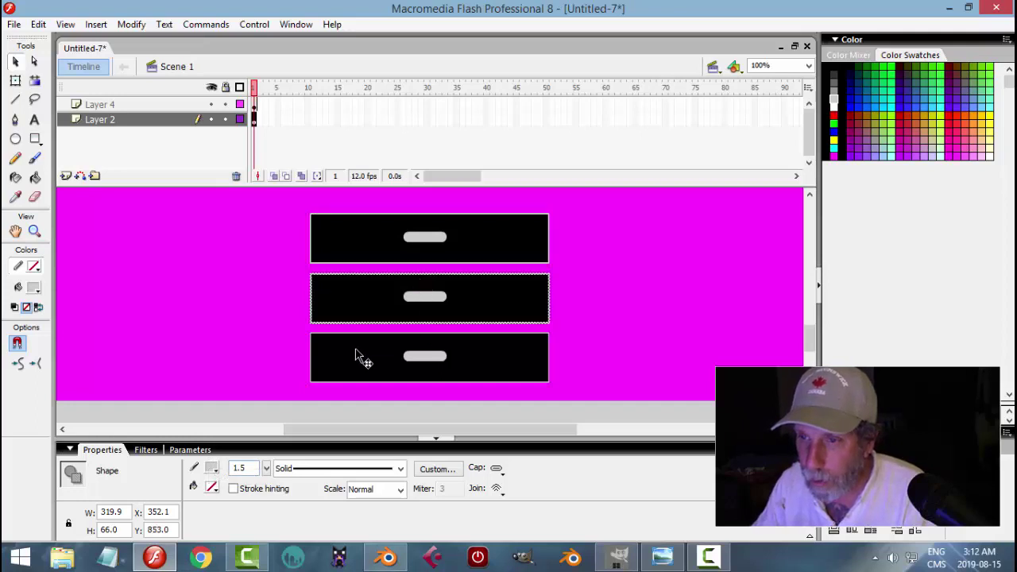
{"action": "left_click_drag", "start_coordinate": [246, 467], "coordinate": [219, 467]}
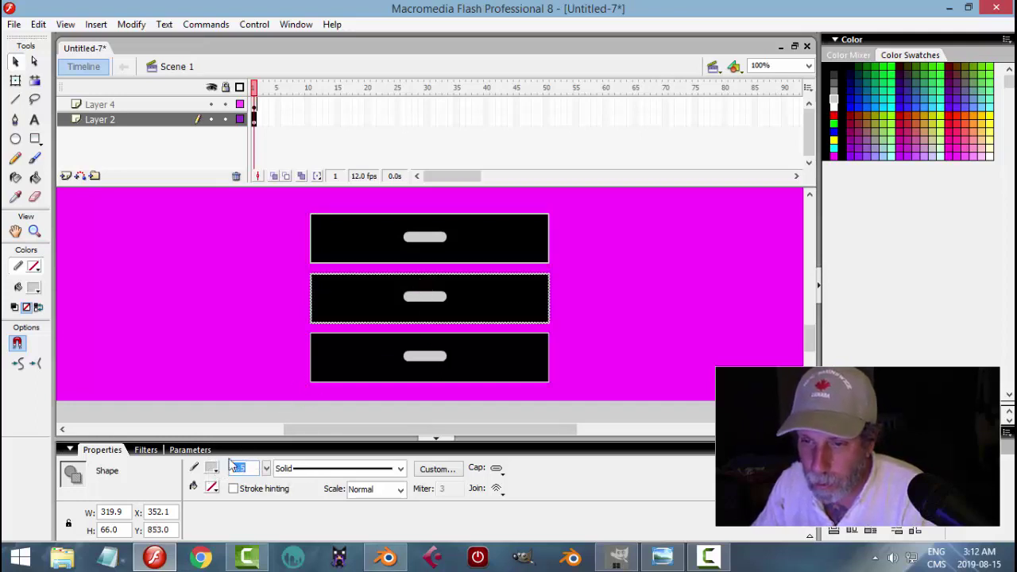
{"action": "left_click", "coordinate": [378, 333]}
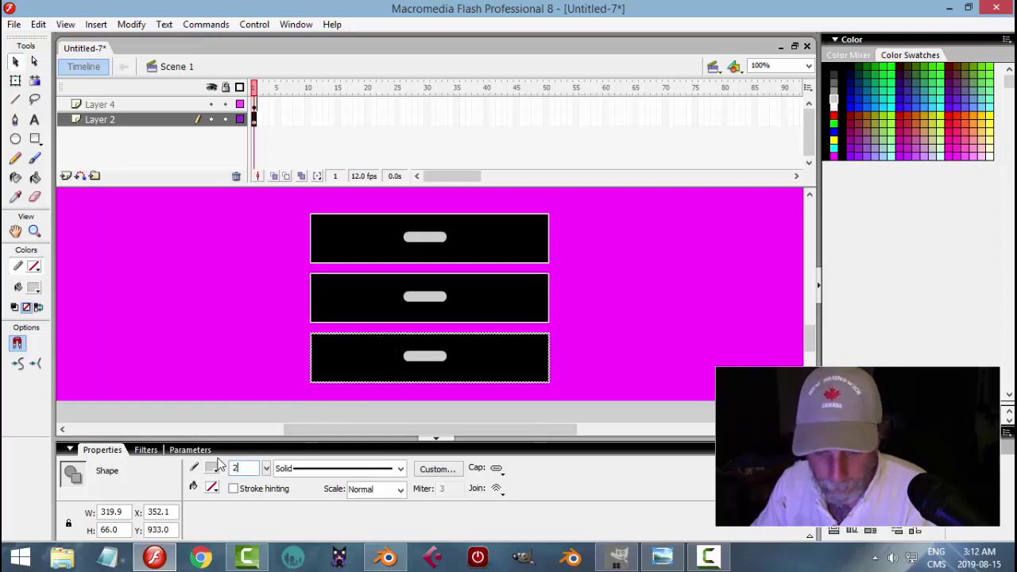
{"action": "left_click", "coordinate": [198, 292]}
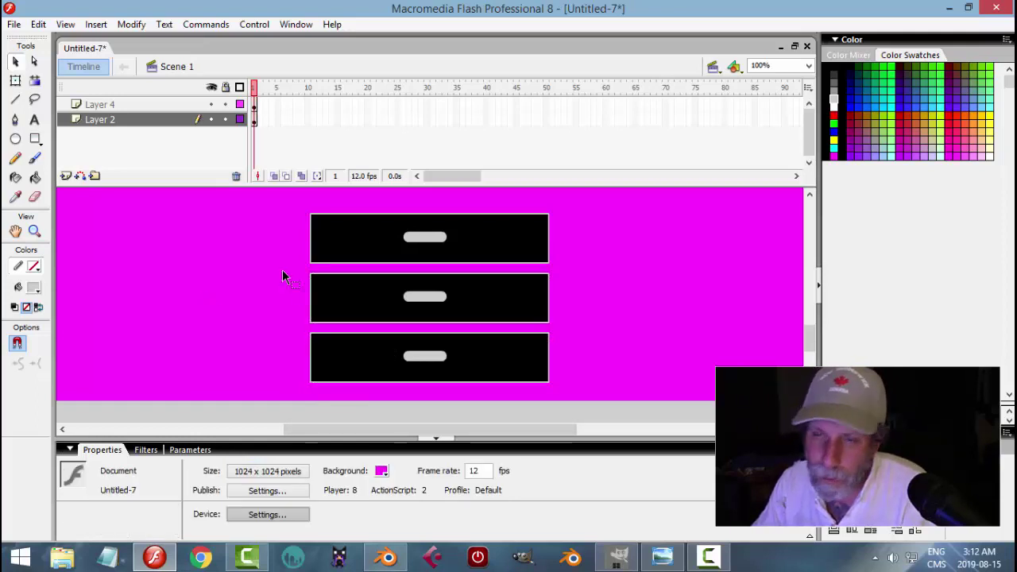
Export the drawer artwork as a PNG image, replacing the existing SciLabDesk_CabinetLINES.png.
{"action": "left_click", "coordinate": [21, 28]}
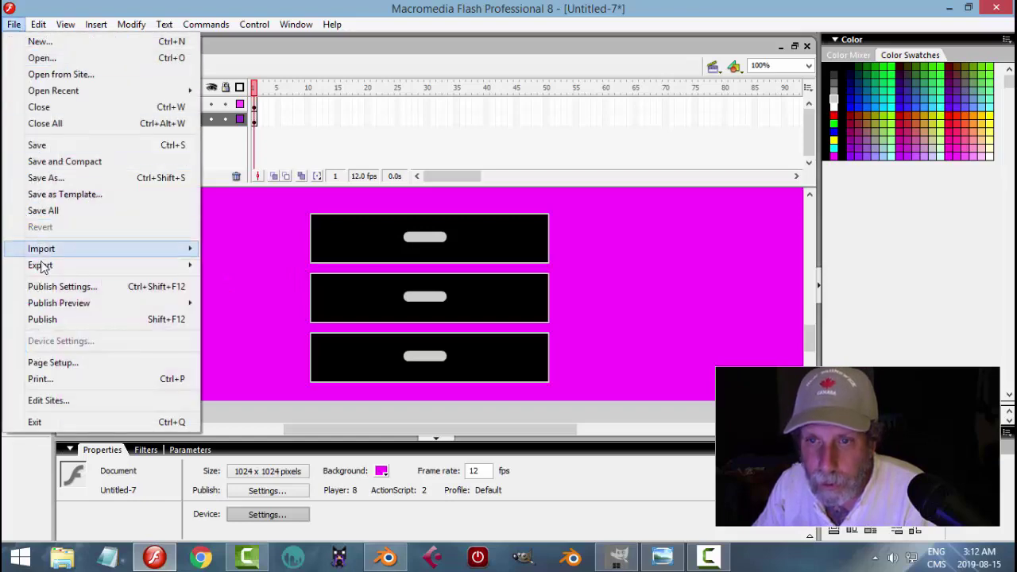
{"action": "mouse_move", "coordinate": [165, 265]}
{"action": "left_click", "coordinate": [287, 264]}
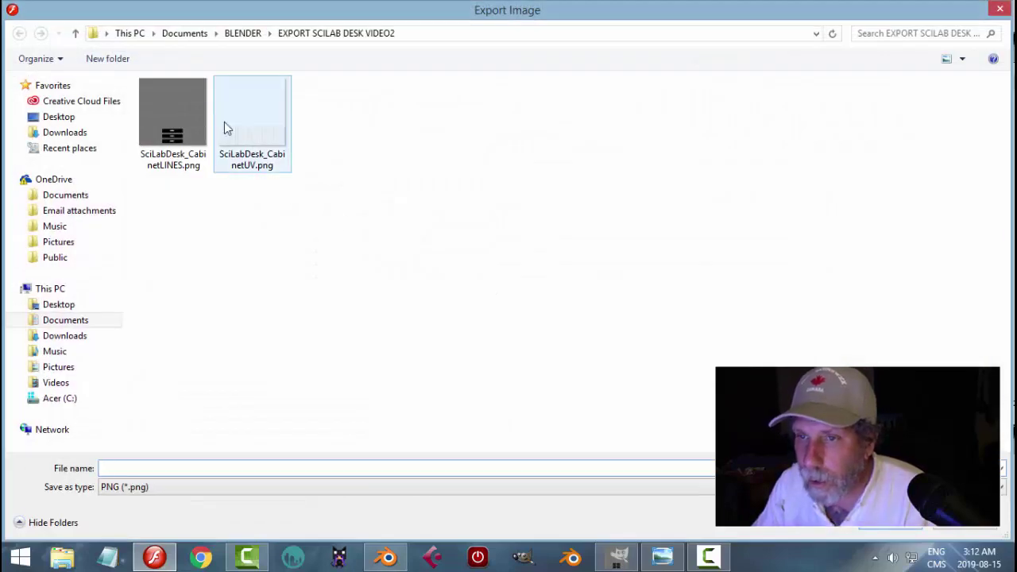
{"action": "left_click", "coordinate": [174, 119]}
{"action": "left_click", "coordinate": [878, 530]}
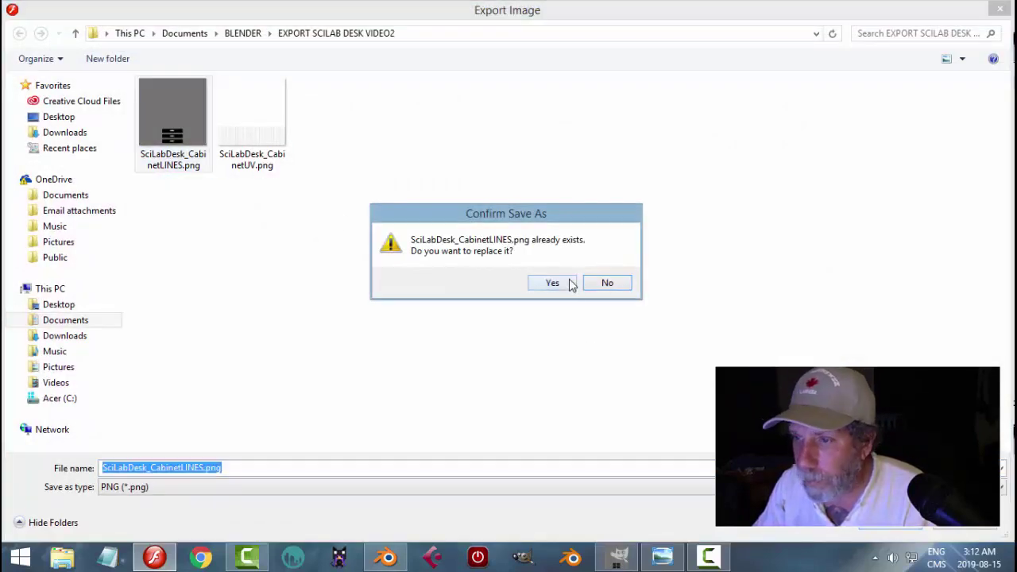
{"action": "left_click", "coordinate": [569, 284]}
{"action": "left_click", "coordinate": [616, 212]}
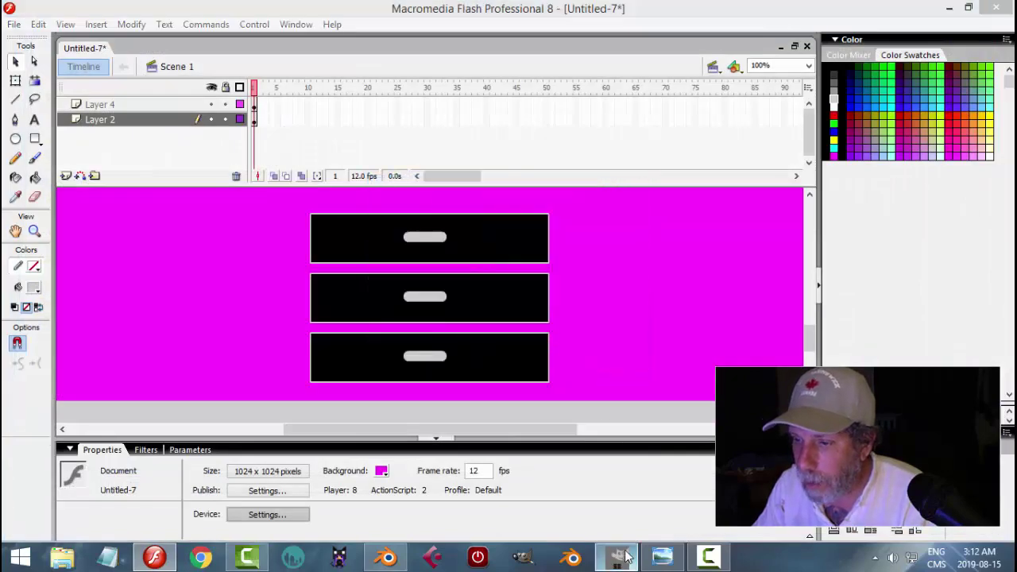
Switch to GIMP, close the old drawer-lines image without saving, and reopen the recent SciLabDesk_CabinetLINES.png.
{"action": "left_click", "coordinate": [618, 556]}
{"action": "left_click", "coordinate": [249, 58]}
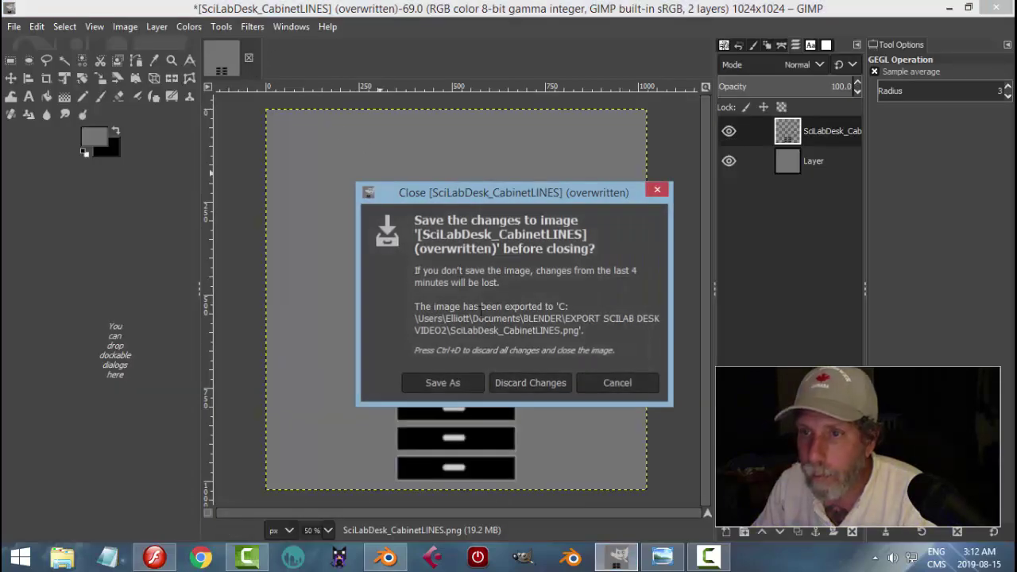
{"action": "left_click", "coordinate": [526, 383]}
{"action": "left_click", "coordinate": [14, 27]}
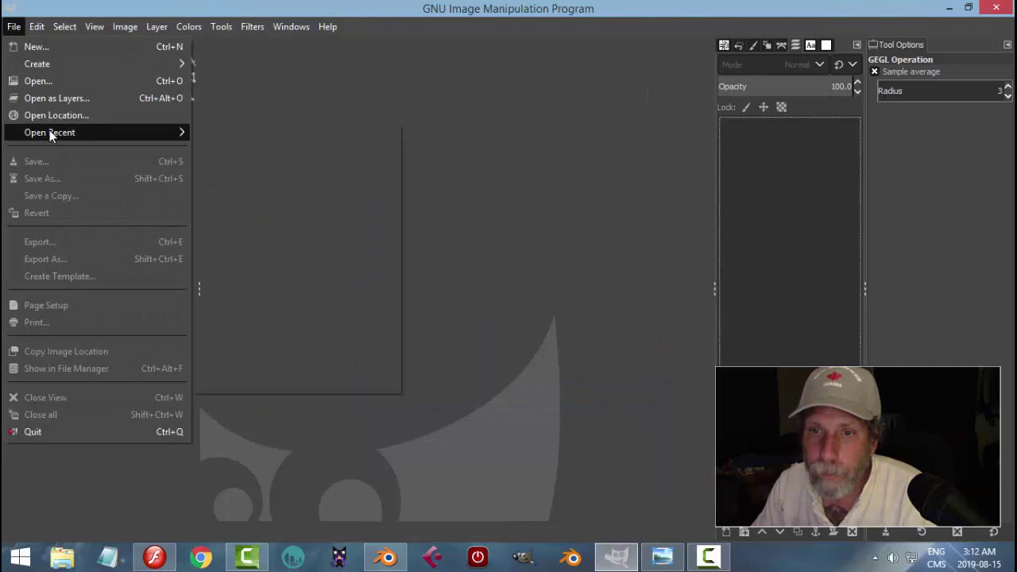
{"action": "mouse_move", "coordinate": [50, 132]}
{"action": "left_click", "coordinate": [243, 135]}
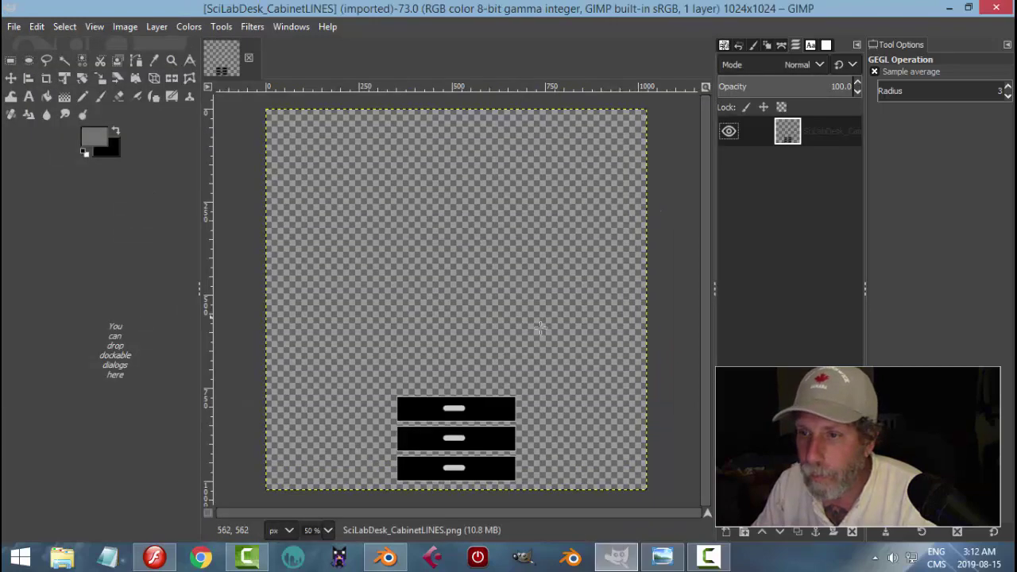
Add a grey 1024 x 1024 layer beneath the drawer lines and reapply the last blur filter to the lines layer.
{"action": "left_click", "coordinate": [726, 531]}
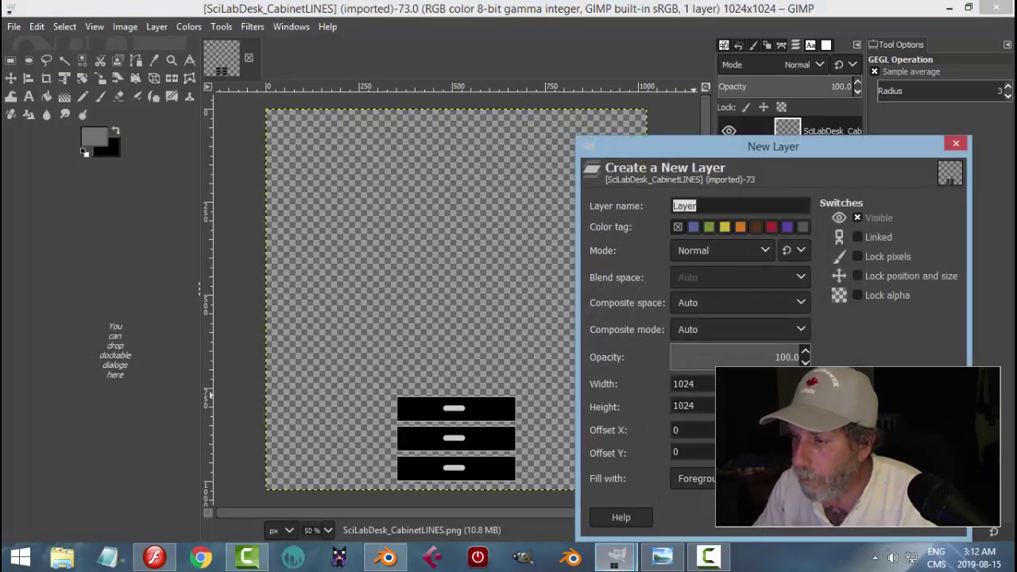
{"action": "left_click", "coordinate": [804, 518]}
{"action": "left_click", "coordinate": [780, 531]}
{"action": "left_click", "coordinate": [830, 135]}
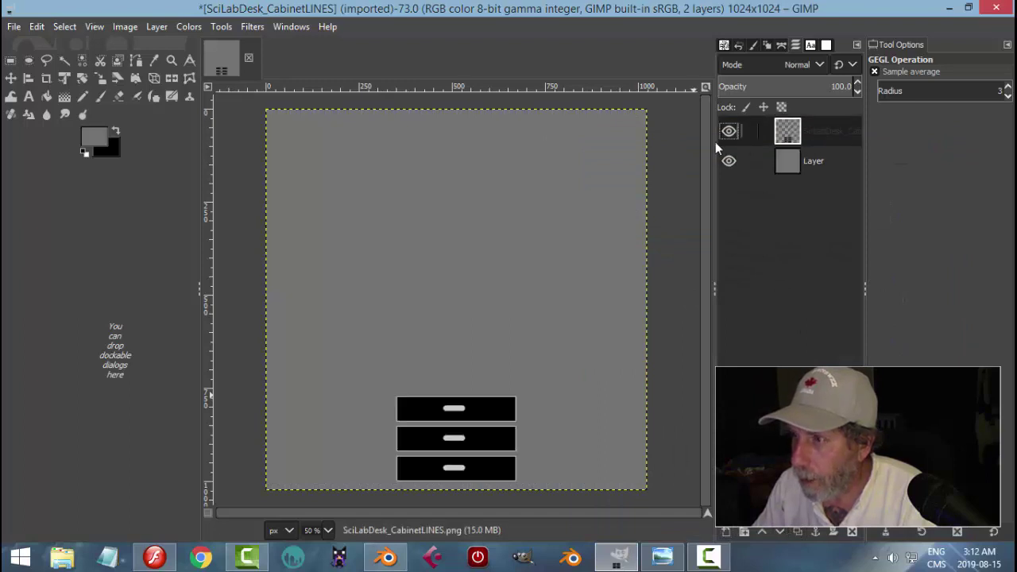
{"action": "left_click", "coordinate": [252, 26]}
{"action": "left_click", "coordinate": [262, 44]}
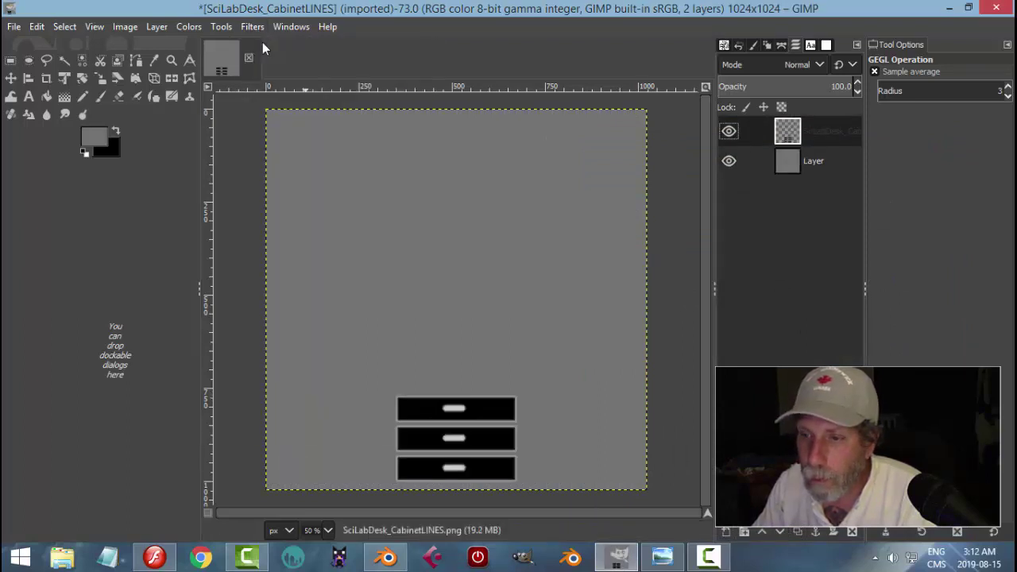
Overwrite SciLabDesk_CabinetLINES.png with the blurred image, then switch to Blender and restart the cabinet's rendered preview.
{"action": "left_click", "coordinate": [13, 26]}
{"action": "left_click", "coordinate": [66, 238]}
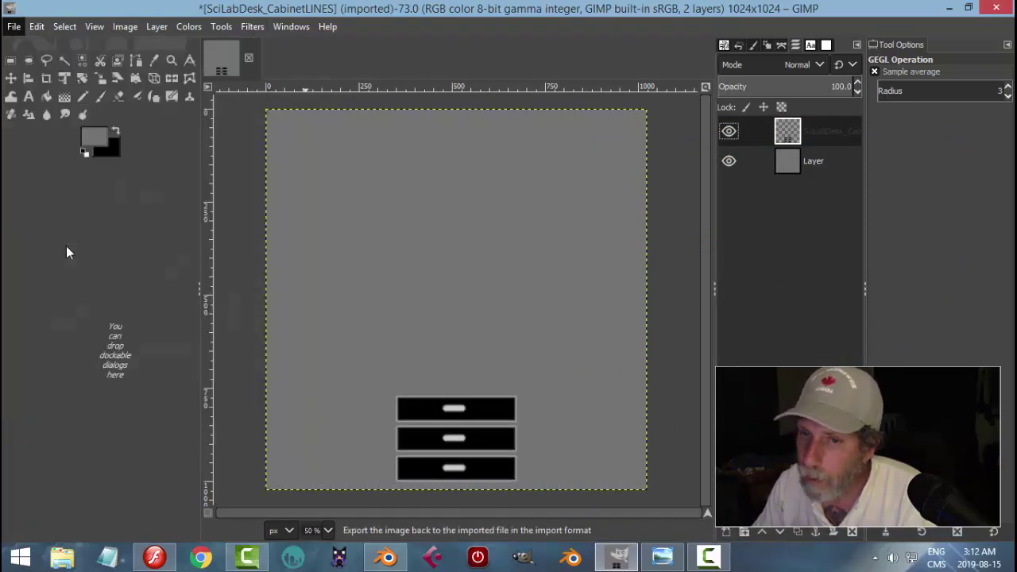
{"action": "left_click", "coordinate": [387, 557]}
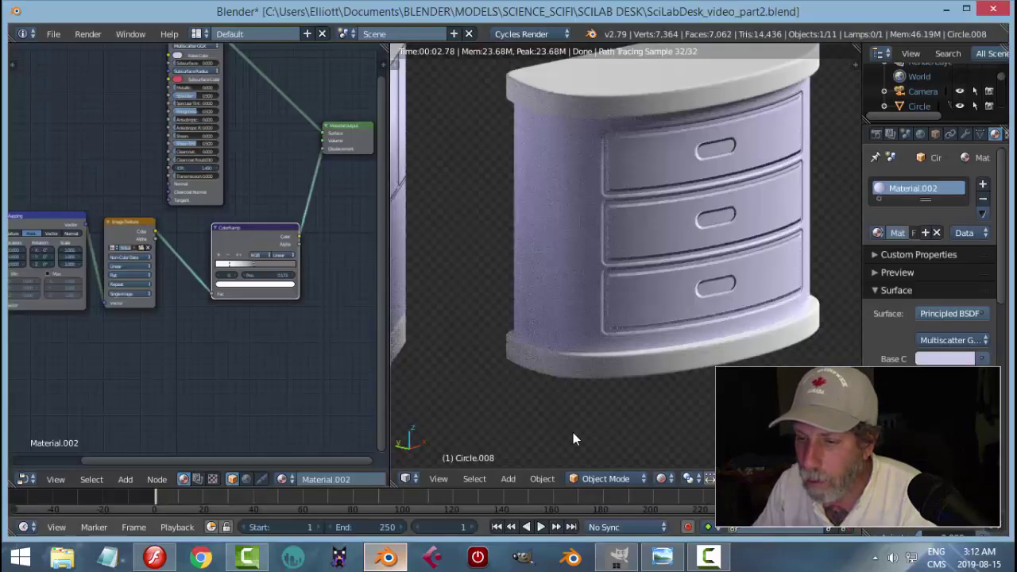
{"action": "key", "text": "shift+z"}
{"action": "key", "text": "shift+z"}
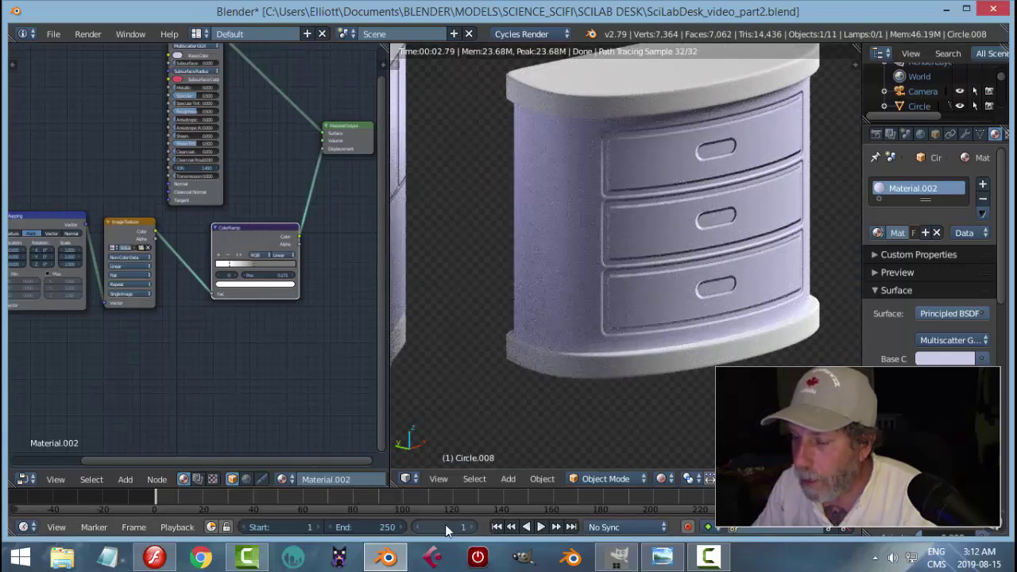
Switch to Flash and set the outline stroke of all three drawer rectangles to 1.
{"action": "left_click", "coordinate": [154, 558]}
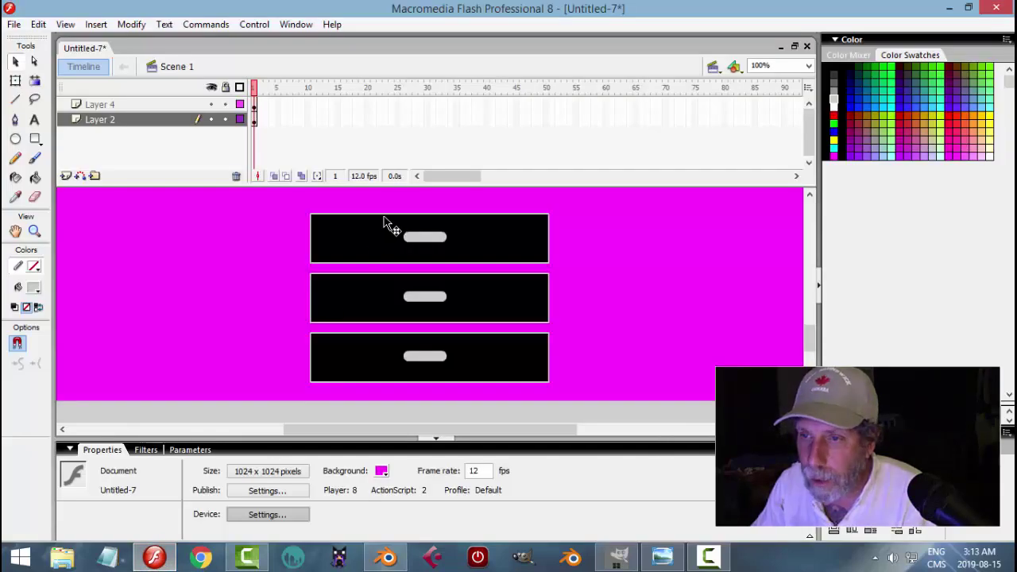
{"action": "left_click", "coordinate": [384, 221]}
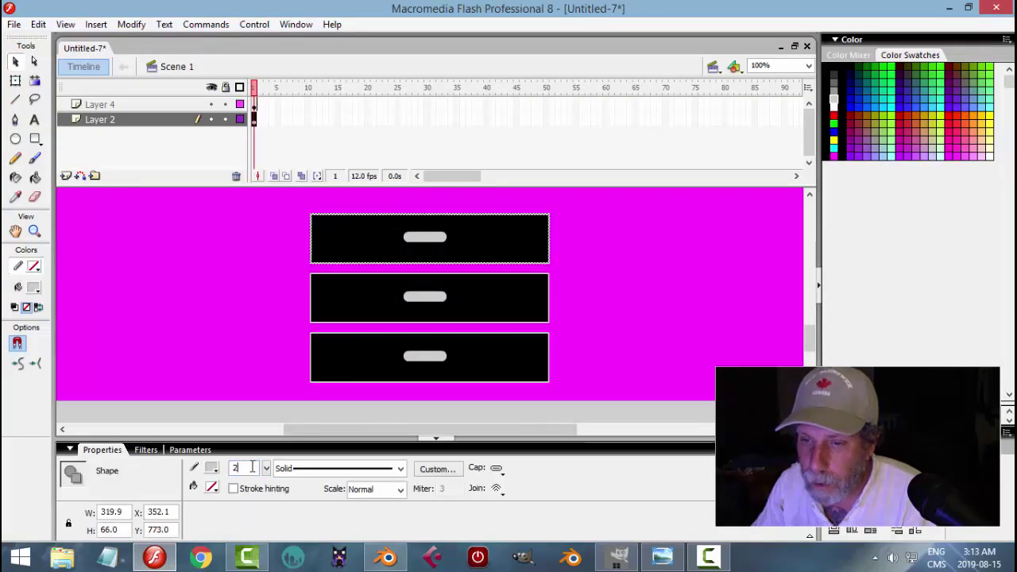
{"action": "left_click", "coordinate": [380, 284]}
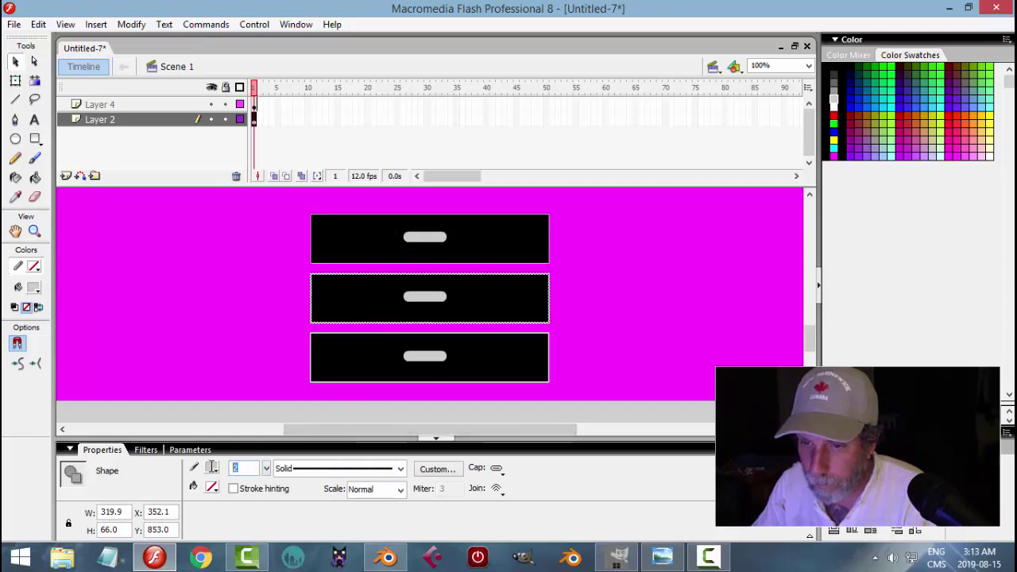
{"action": "left_click", "coordinate": [374, 339]}
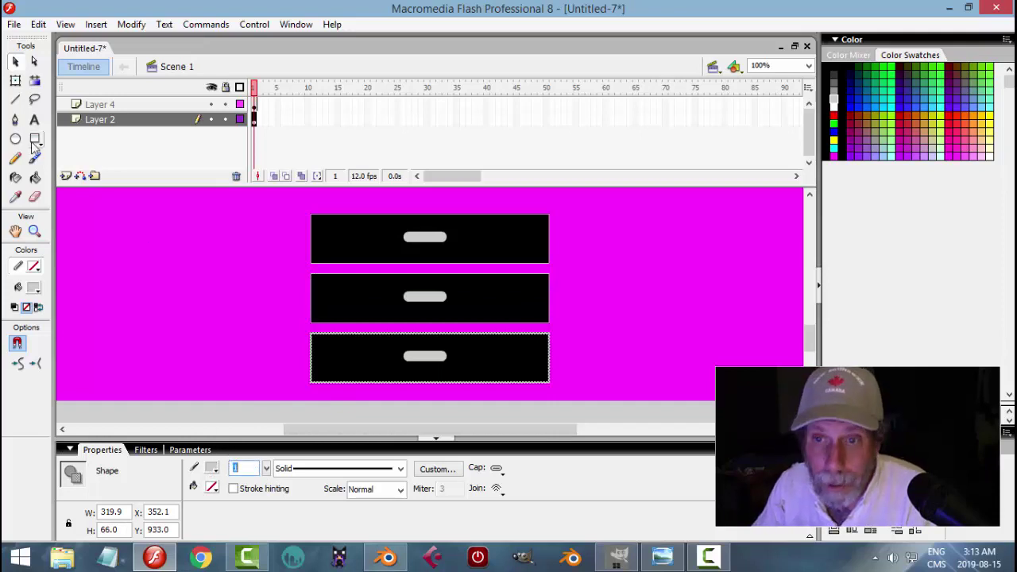
Export the drawer artwork over SciLabDesk_CabinetLINES.png at 1024 x 1024 in 24 bit with alpha channel, and switch to GIMP.
{"action": "left_click", "coordinate": [14, 24]}
{"action": "mouse_move", "coordinate": [103, 267]}
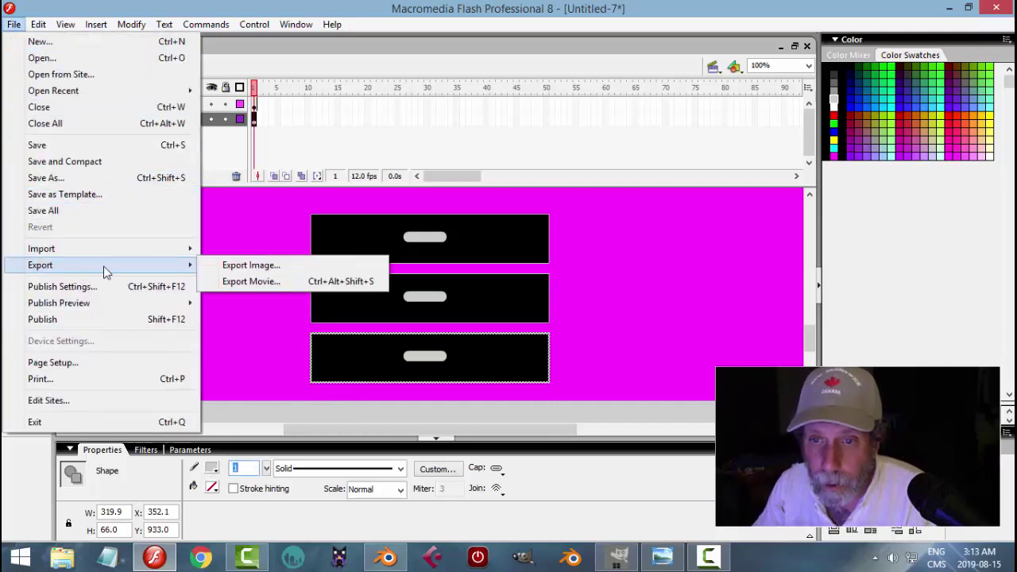
{"action": "left_click", "coordinate": [249, 265]}
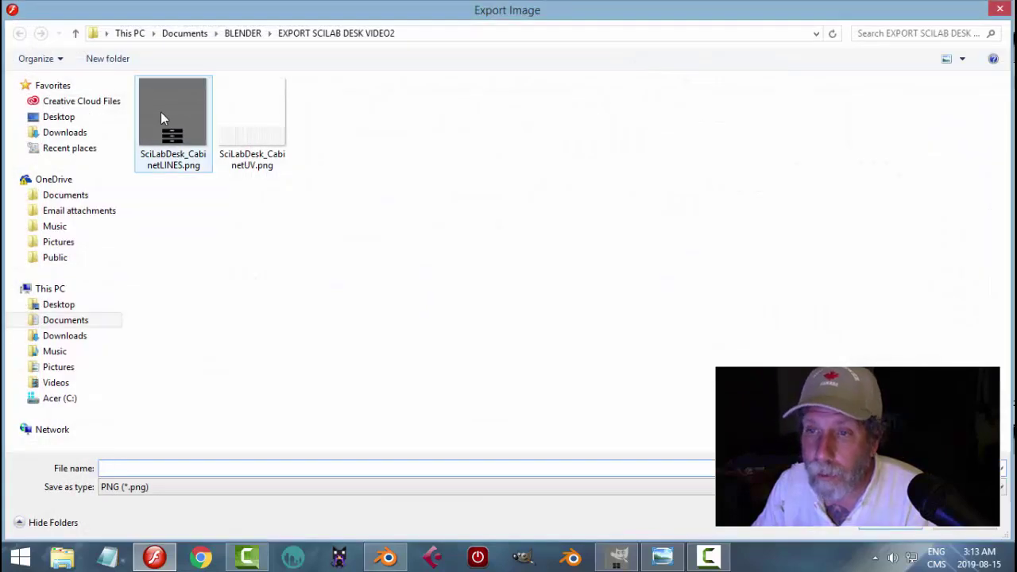
{"action": "left_click", "coordinate": [162, 113]}
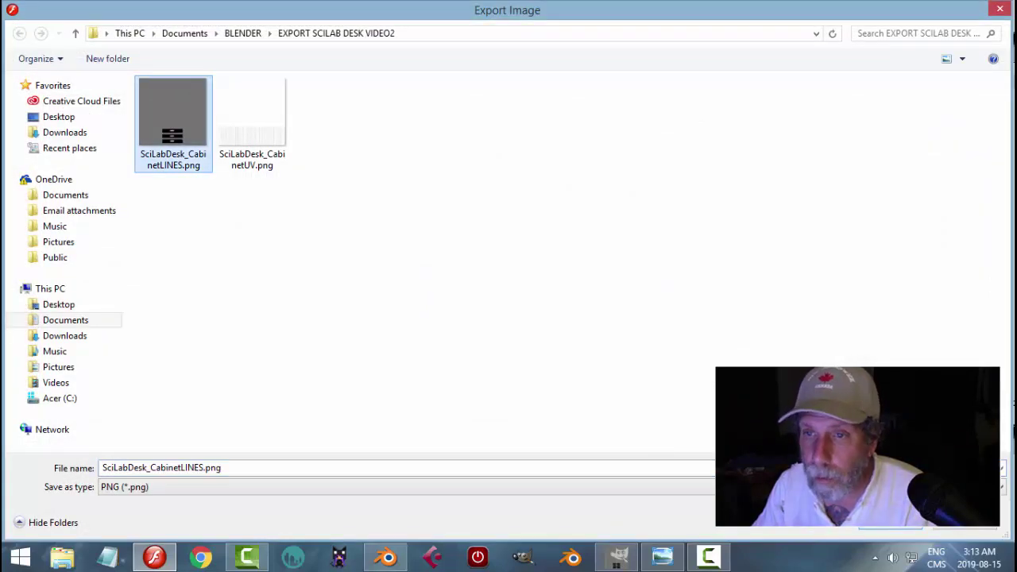
{"action": "key", "text": "Return"}
{"action": "left_click", "coordinate": [563, 288]}
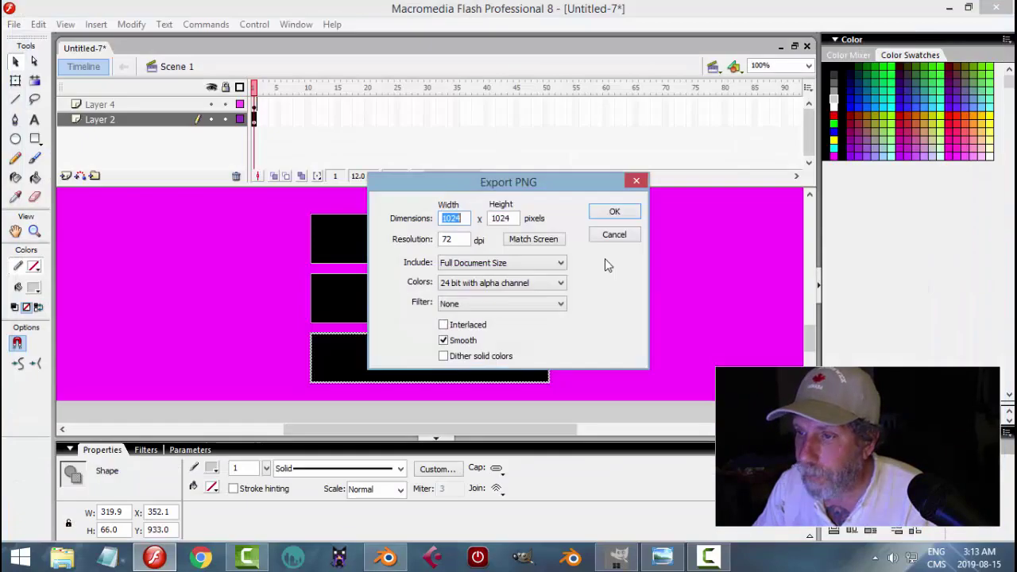
{"action": "left_click", "coordinate": [614, 215]}
{"action": "left_click", "coordinate": [617, 556]}
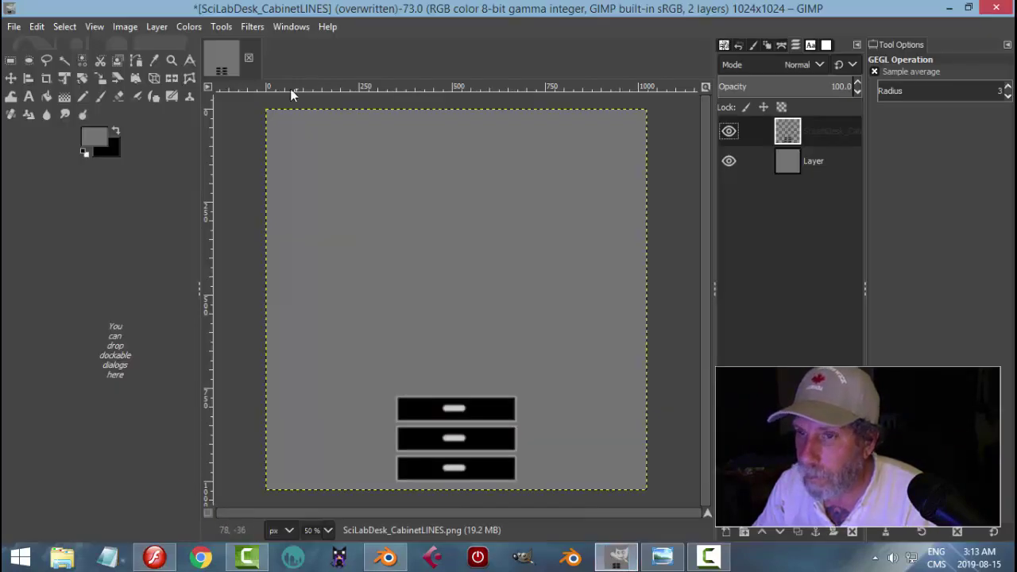
Close the old drawer-lines image without saving and reopen the newly exported SciLabDesk_CabinetLINES.png from the recent files.
{"action": "left_click", "coordinate": [248, 58]}
{"action": "left_click", "coordinate": [529, 381]}
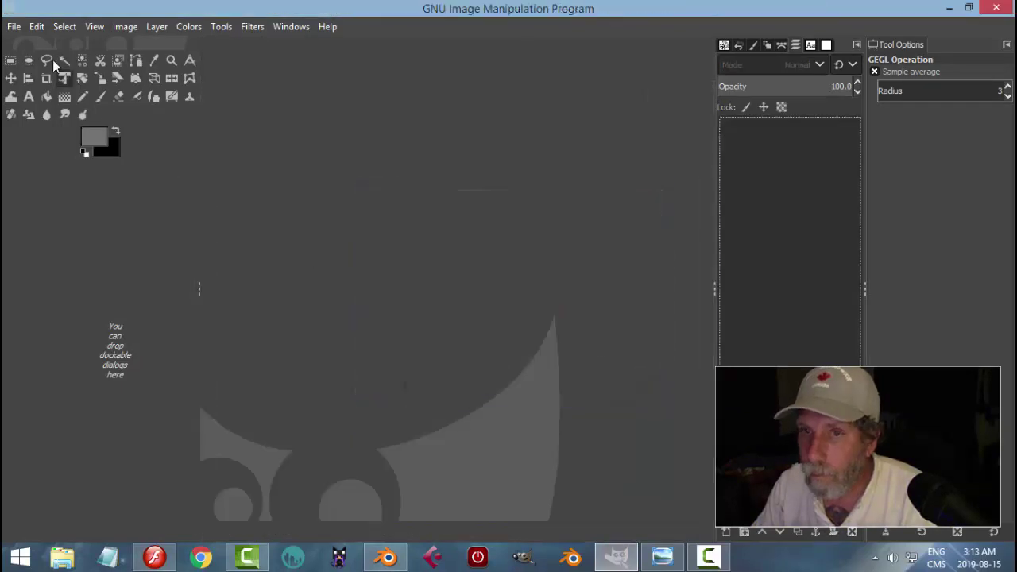
{"action": "left_click", "coordinate": [21, 28]}
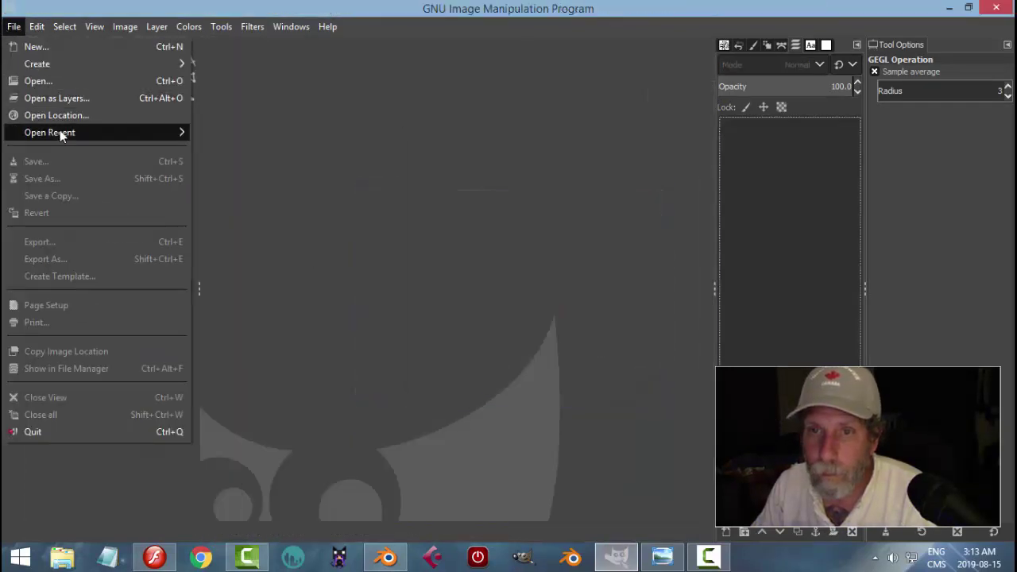
{"action": "mouse_move", "coordinate": [111, 137]}
{"action": "left_click", "coordinate": [251, 135]}
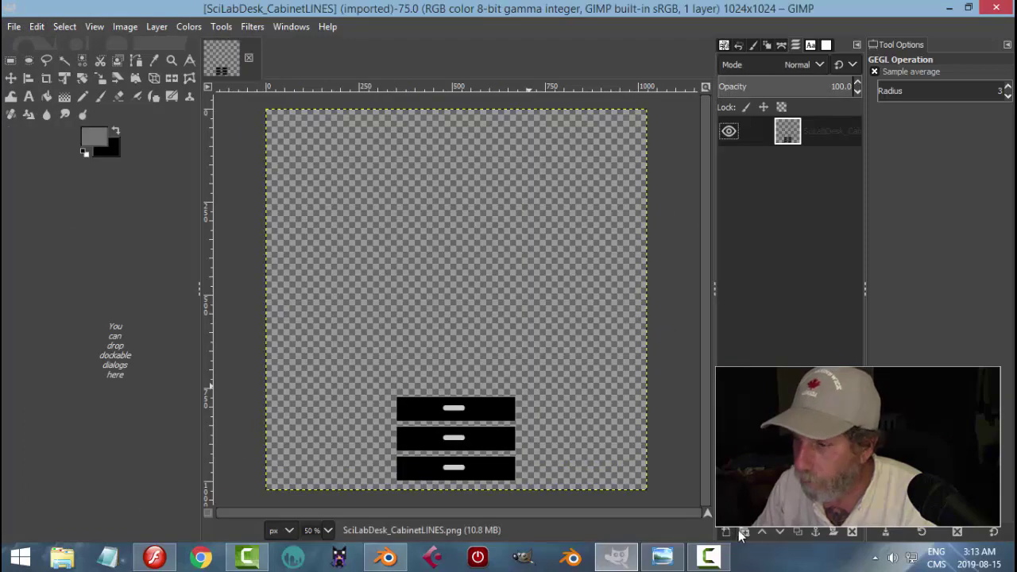
Place a new foreground-grey 1024 x 1024 layer below the drawer lines and repeat the last blur filter on the lines layer.
{"action": "left_click", "coordinate": [780, 532]}
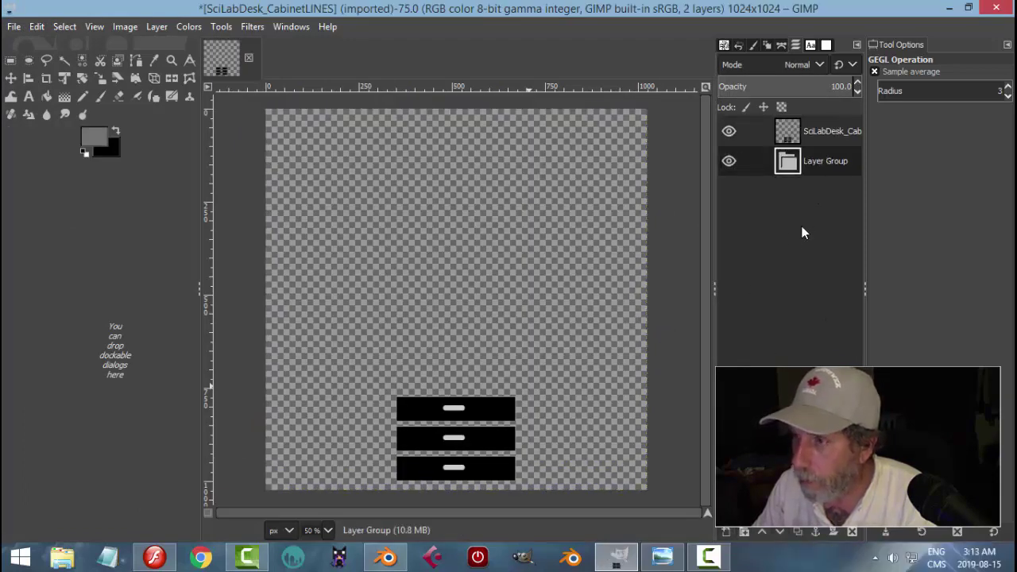
{"action": "left_click", "coordinate": [851, 532]}
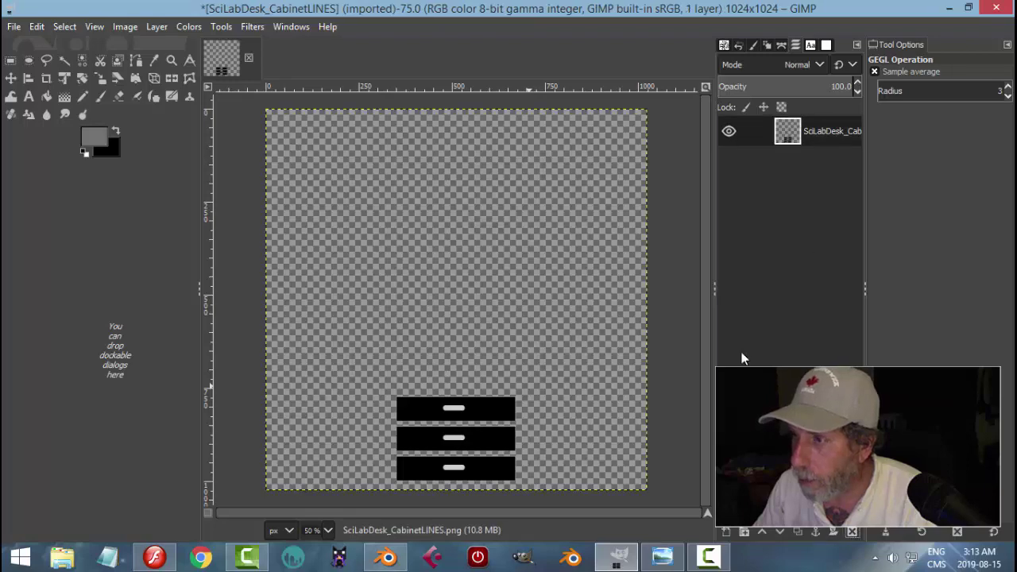
{"action": "left_click", "coordinate": [725, 532]}
{"action": "key", "text": "Return"}
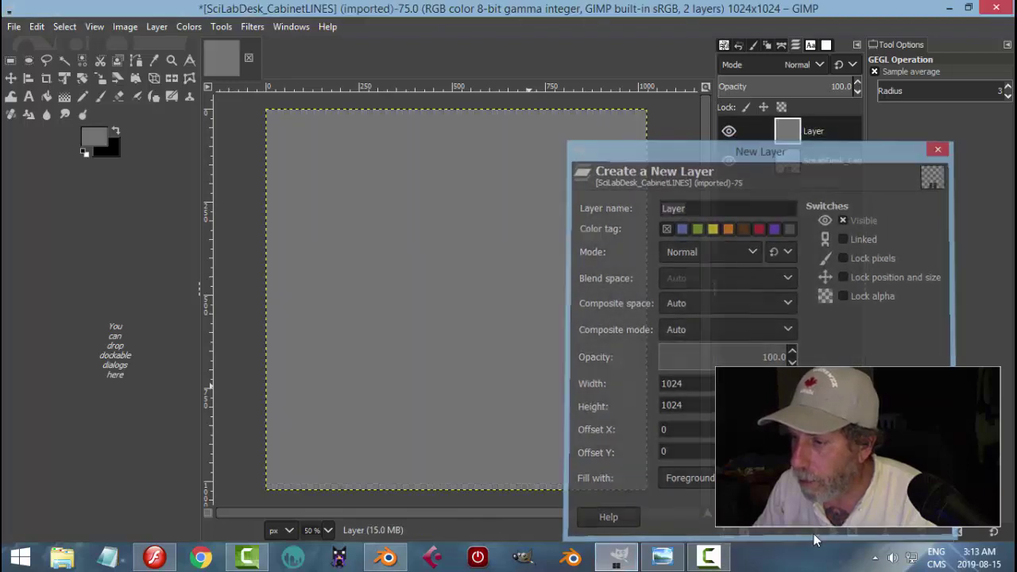
{"action": "left_click", "coordinate": [822, 137]}
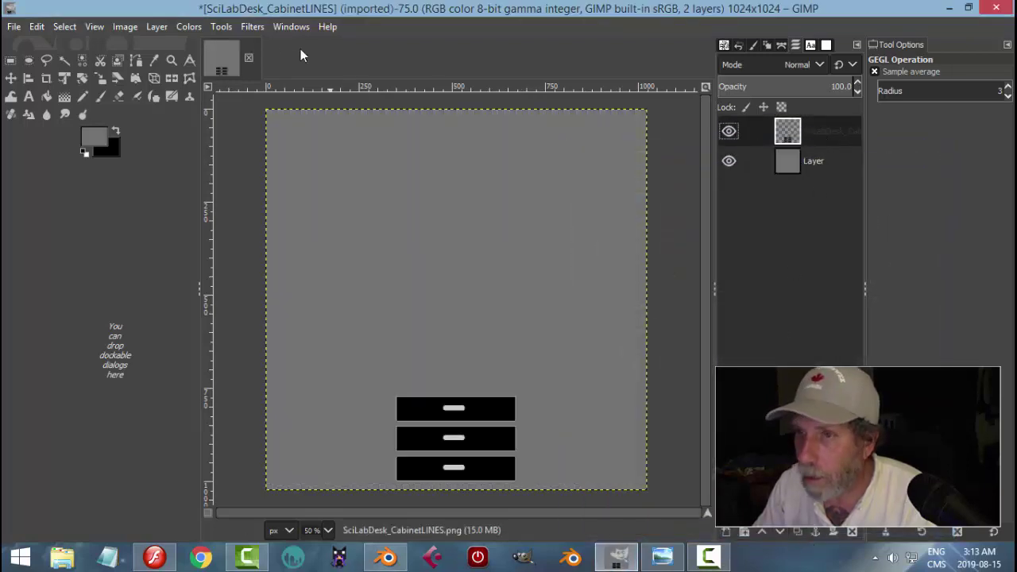
{"action": "left_click", "coordinate": [252, 30]}
{"action": "left_click", "coordinate": [266, 44]}
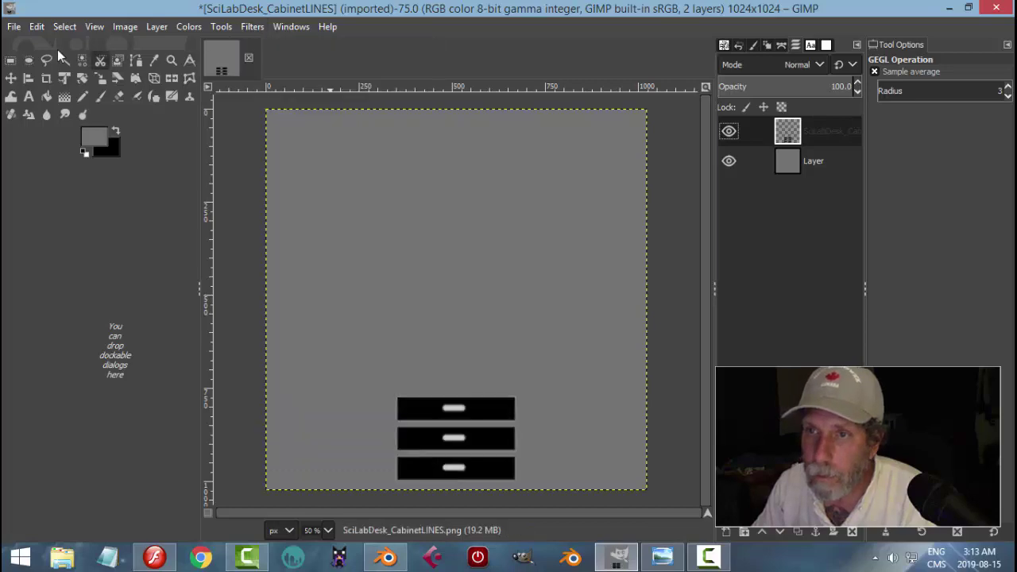
Overwrite SciLabDesk_CabinetLINES.png with the blurred image, then switch to Blender and show the cabinet in rendered preview.
{"action": "left_click", "coordinate": [15, 26]}
{"action": "left_click", "coordinate": [372, 332]}
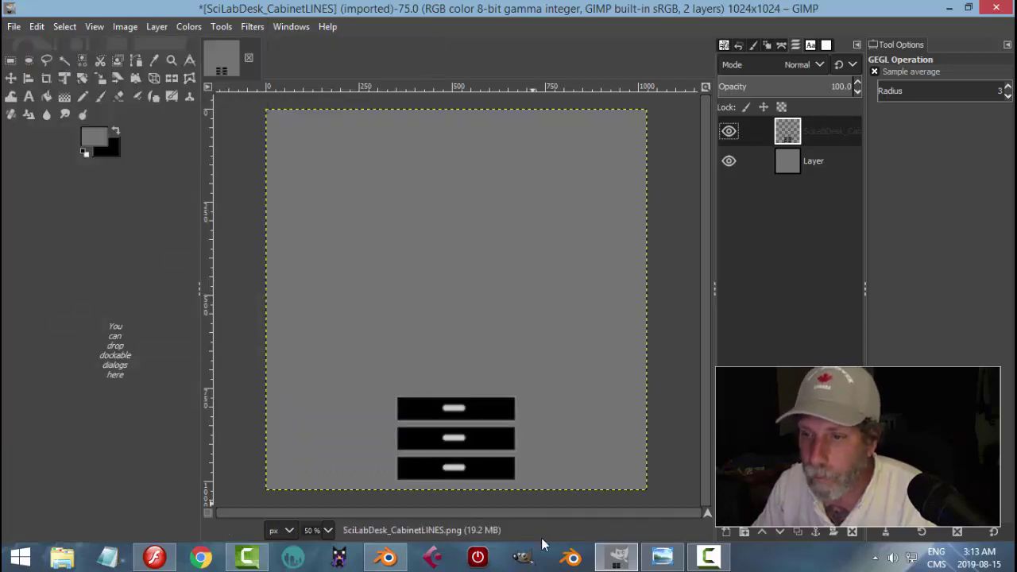
{"action": "left_click", "coordinate": [387, 556]}
{"action": "scroll", "coordinate": [649, 397], "scroll_direction": "up", "scroll_amount": 3}
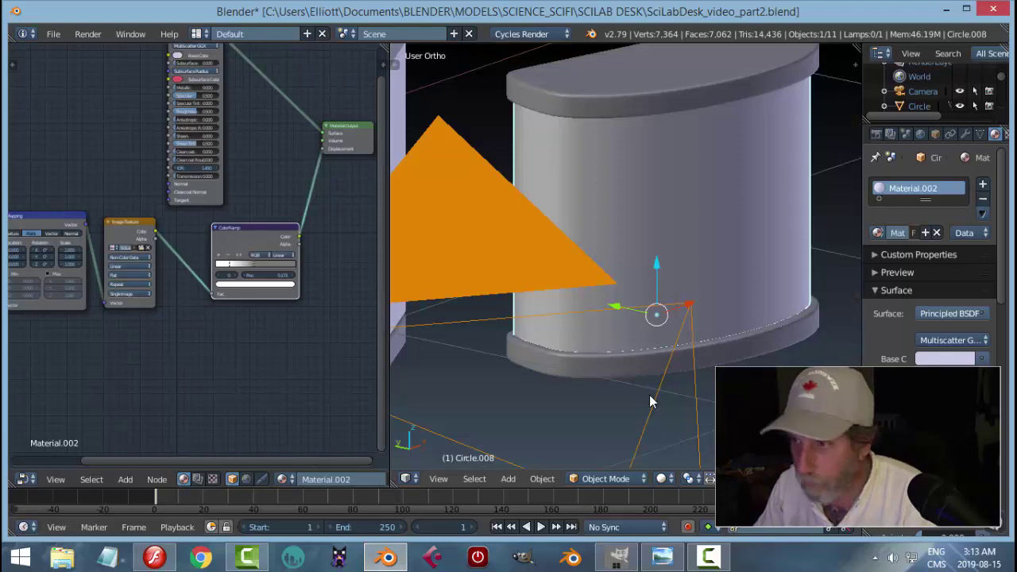
{"action": "key", "text": "shift+z"}
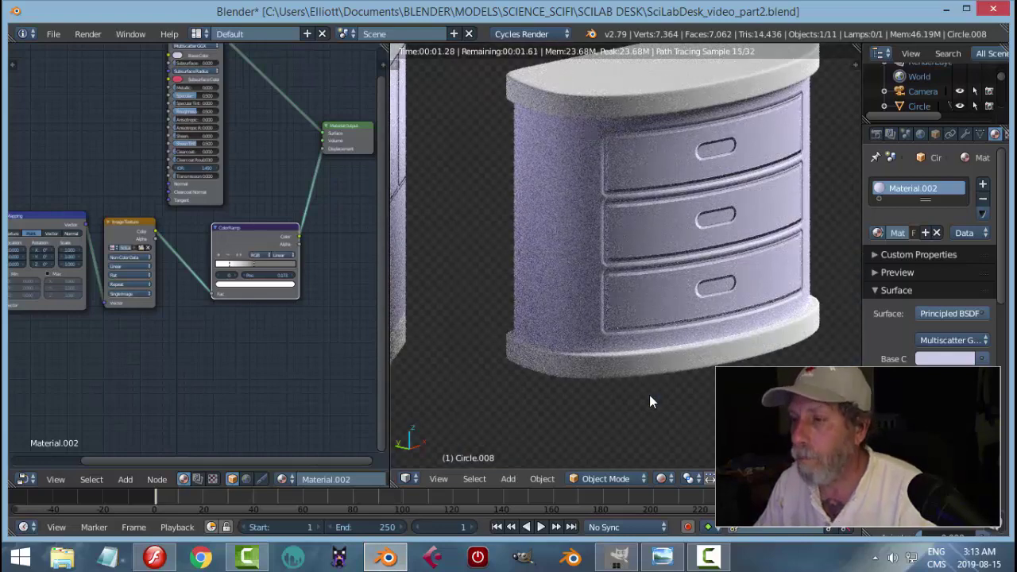
Adjust the ColorRamp's darker stop slightly and move its white stop to position 0.255 to refine the drawer grooves.
{"action": "scroll", "coordinate": [288, 342], "scroll_direction": "up", "scroll_amount": 1}
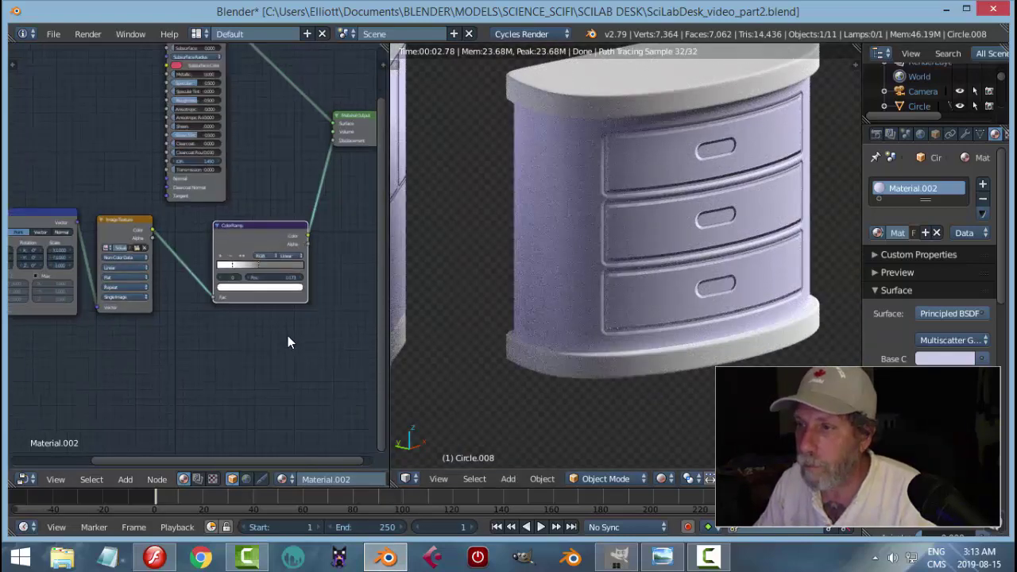
{"action": "scroll", "coordinate": [287, 341], "scroll_direction": "up", "scroll_amount": 3}
{"action": "left_click", "coordinate": [279, 274]}
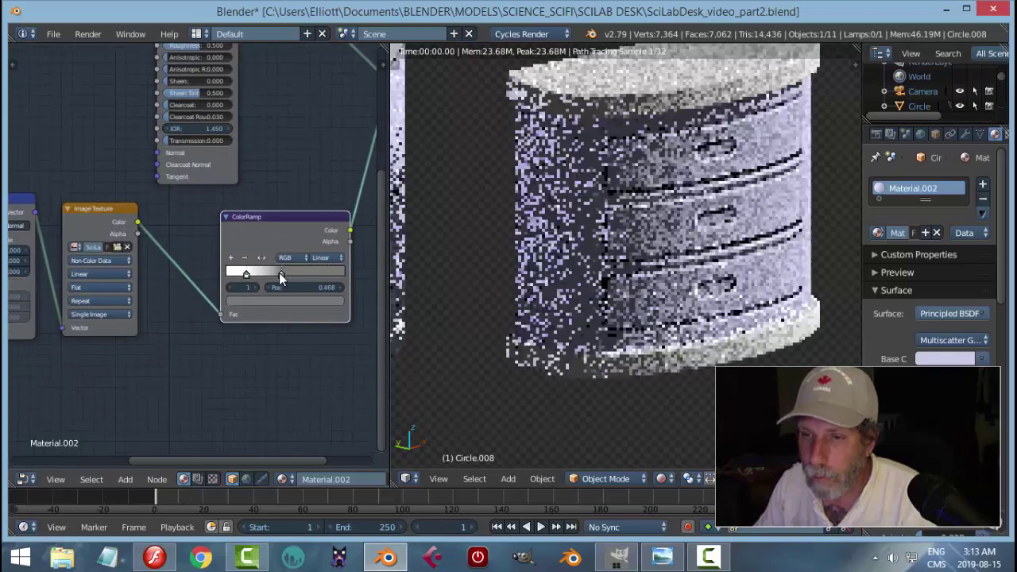
{"action": "left_click_drag", "start_coordinate": [280, 274], "coordinate": [254, 274]}
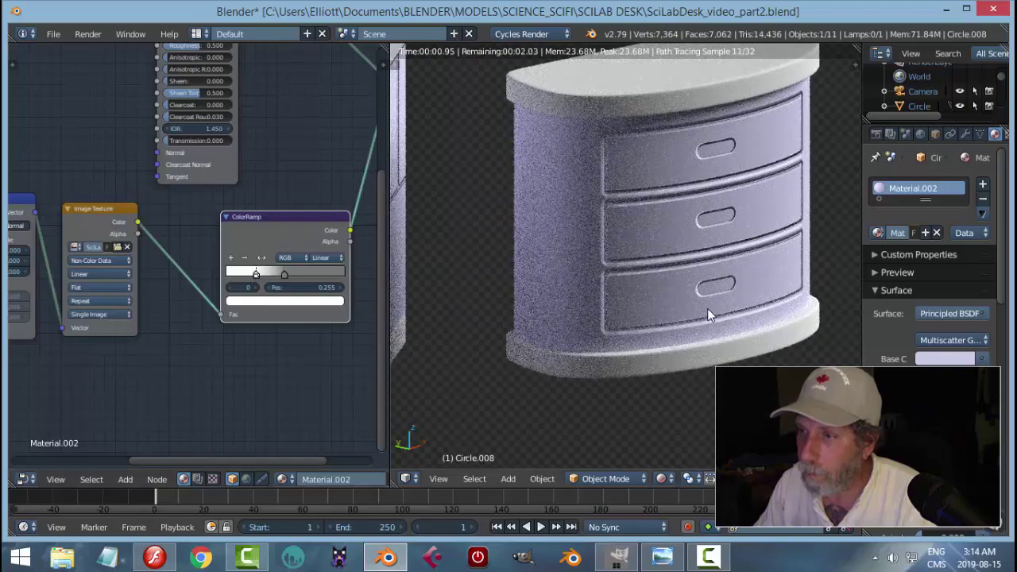
{"action": "scroll", "coordinate": [603, 313], "scroll_direction": "down", "scroll_amount": 3}
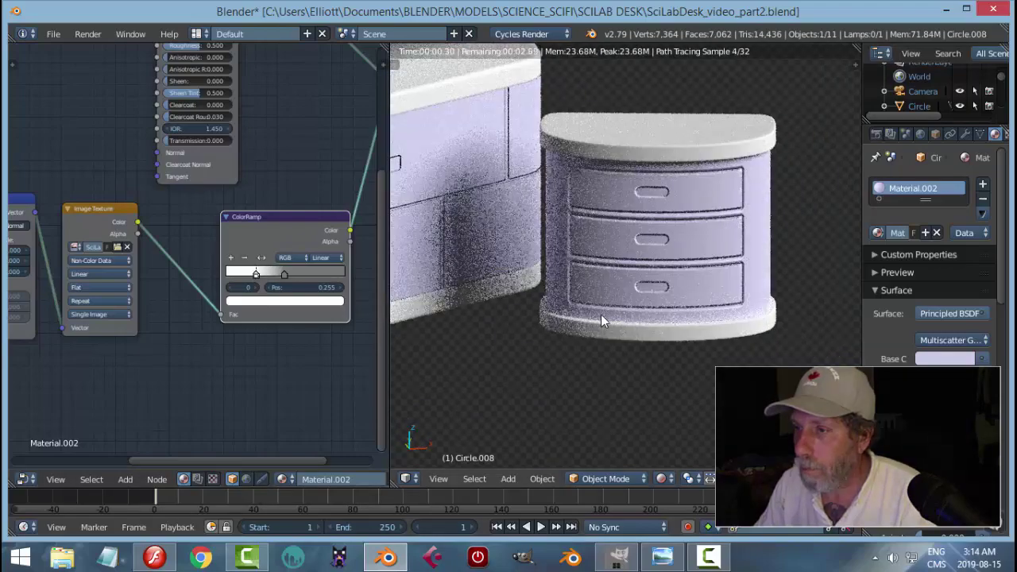
{"action": "left_click_drag", "start_coordinate": [605, 315], "coordinate": [661, 333]}
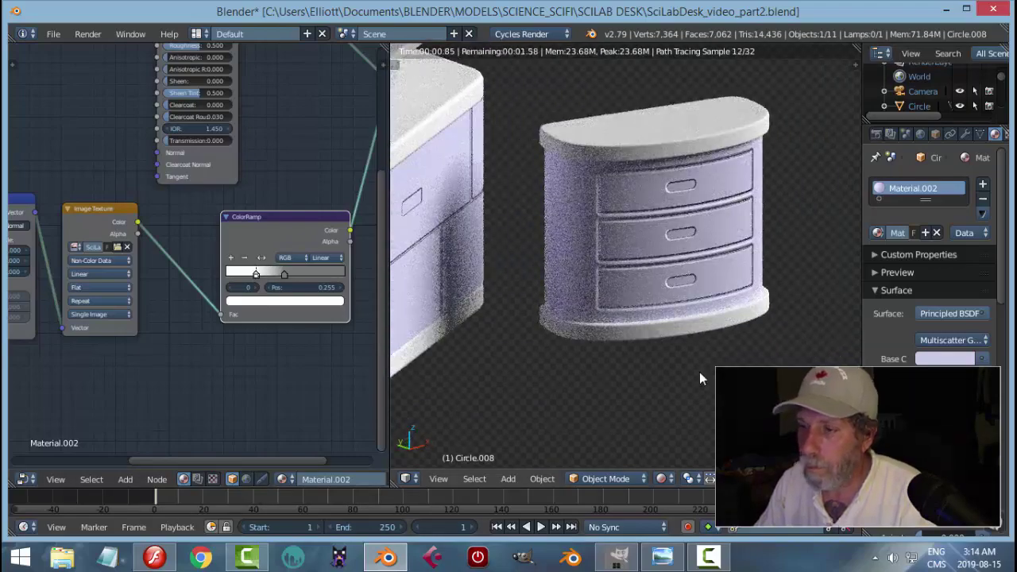
Test-render only the drawer cabinet by drawing a render border around it in the maximized solid-shaded camera view.
{"action": "key", "text": "shift+z"}
{"action": "key", "text": "KP_0"}
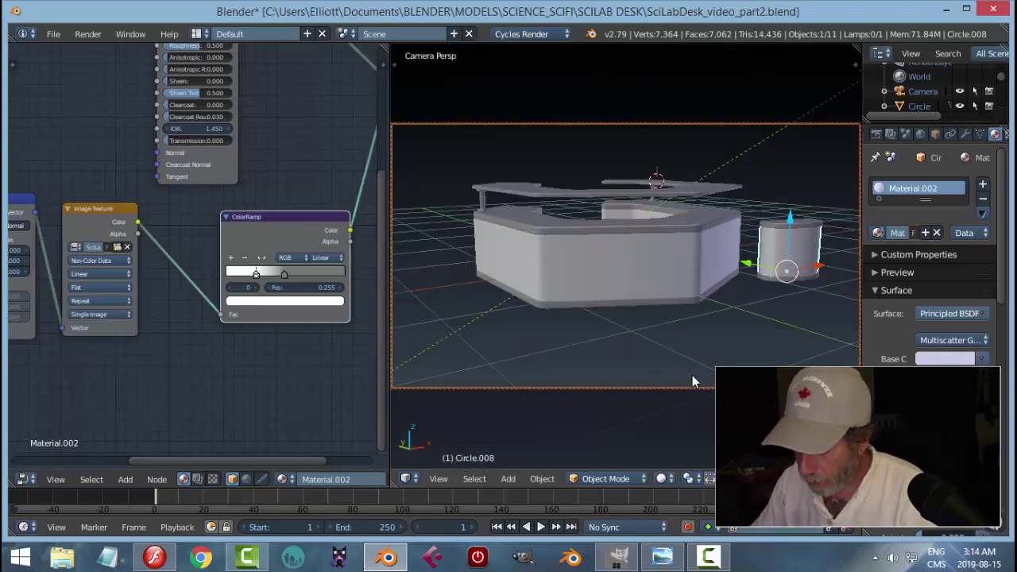
{"action": "key", "text": "shift+space"}
{"action": "key", "text": "b"}
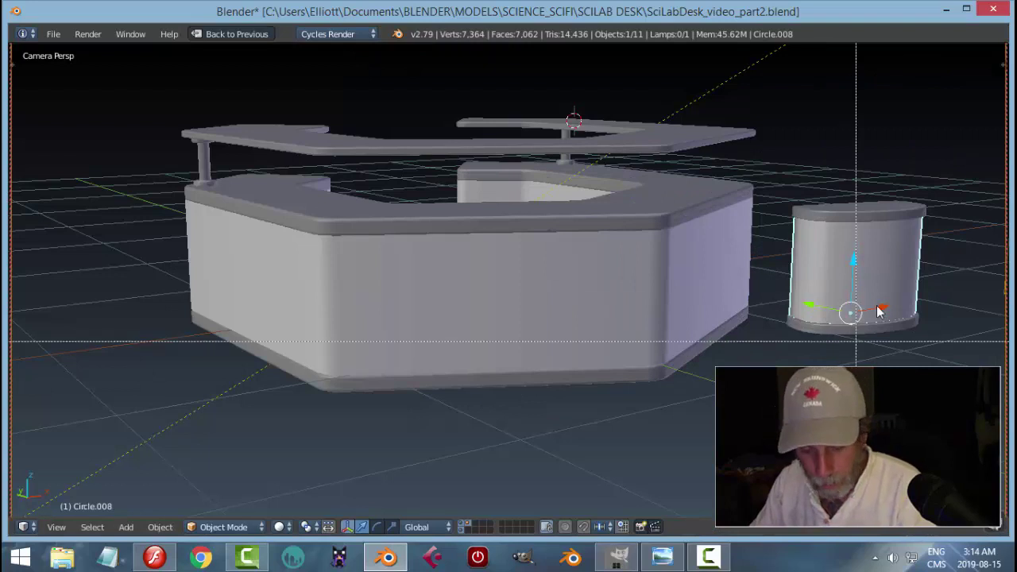
{"action": "left_click_drag", "start_coordinate": [781, 186], "coordinate": [916, 358]}
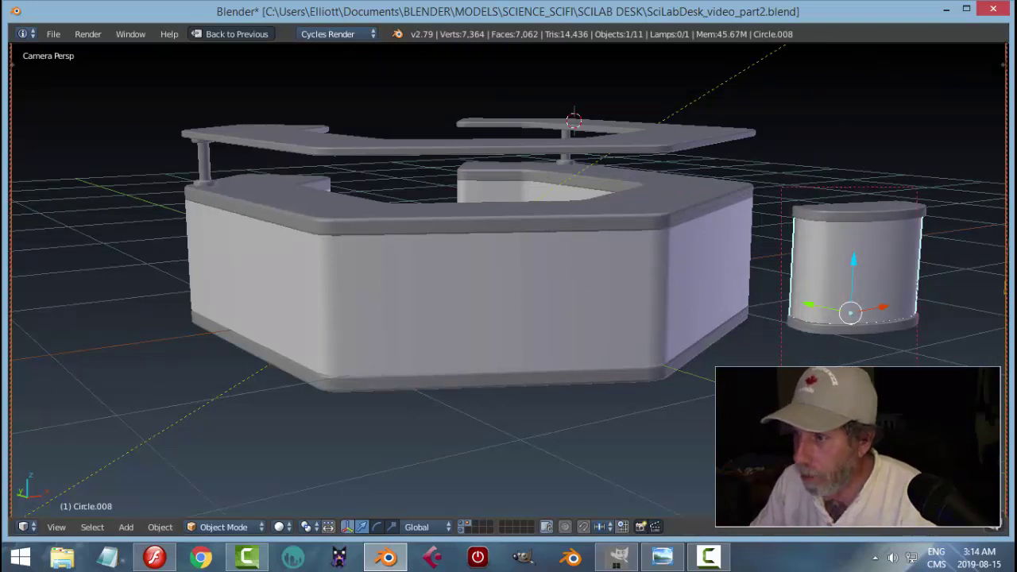
{"action": "key", "text": "F12"}
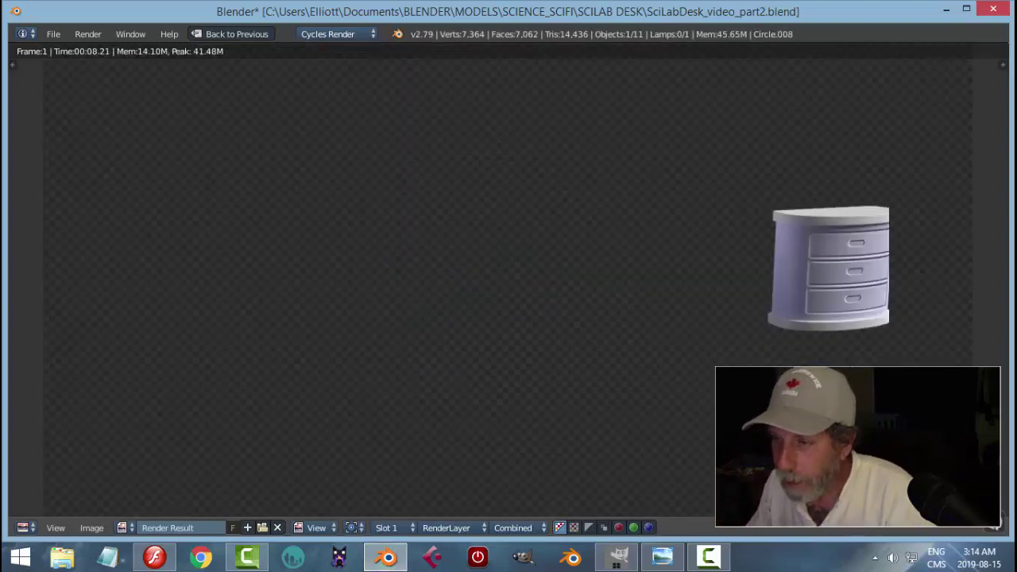
{"action": "key", "text": "Escape"}
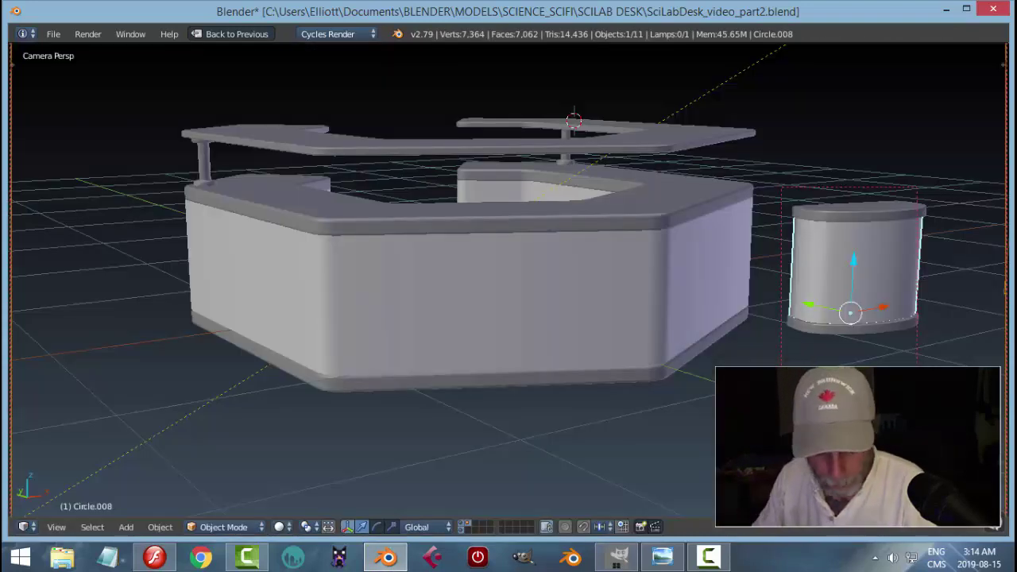
Clear the render border and render the full camera view of the desk and cabinet.
{"action": "key", "text": "ctrl+alt+b"}
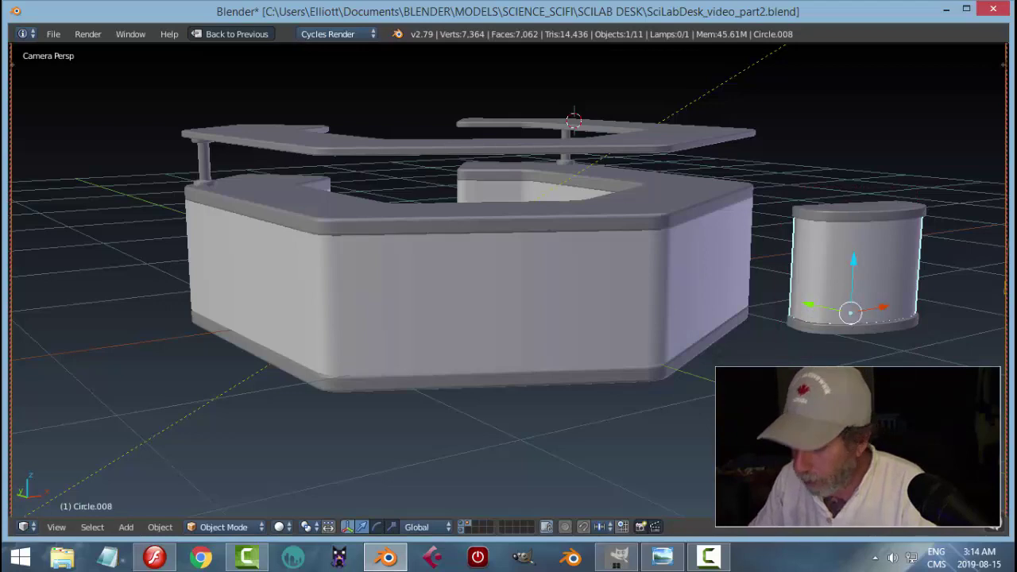
{"action": "key", "text": "F12"}
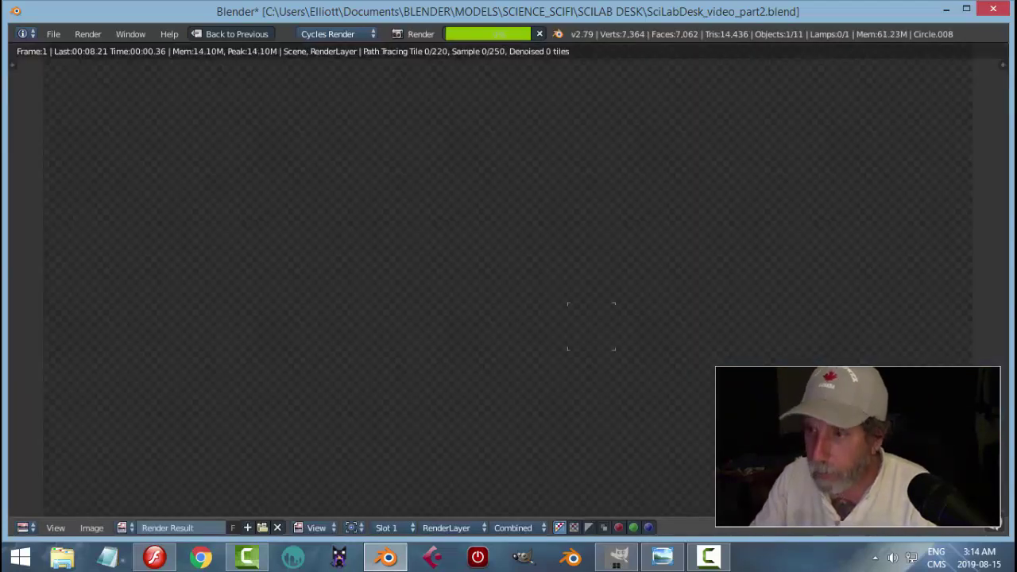